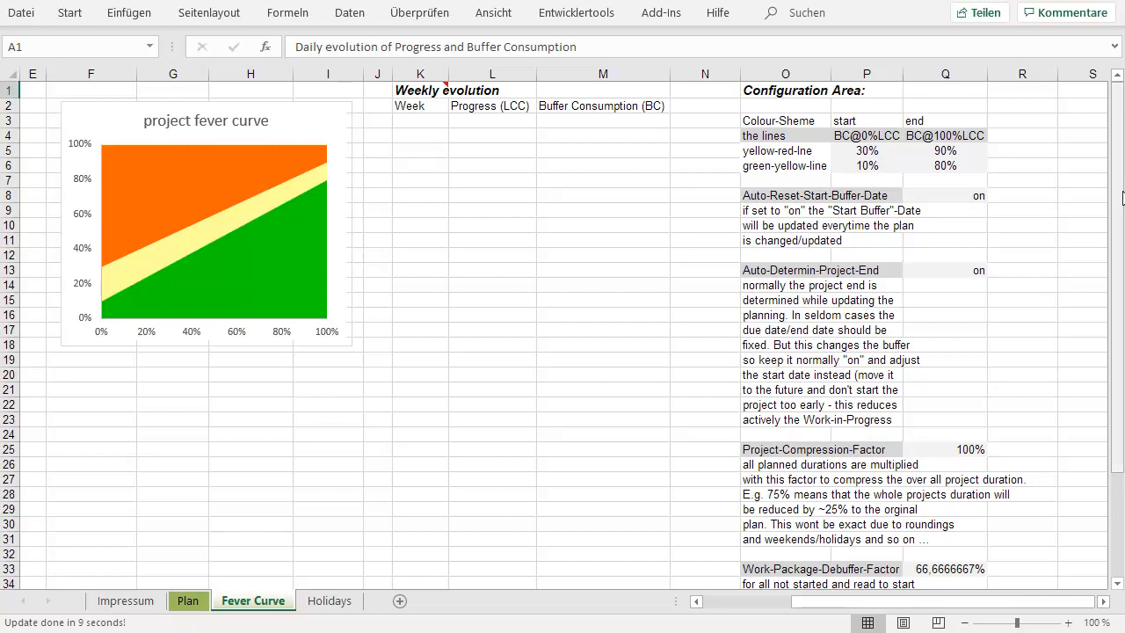
Step: Reset the project and fever curve, confirming that the complete fever curve history is cleared
left_click_drag(1122, 197, 1105, 311)
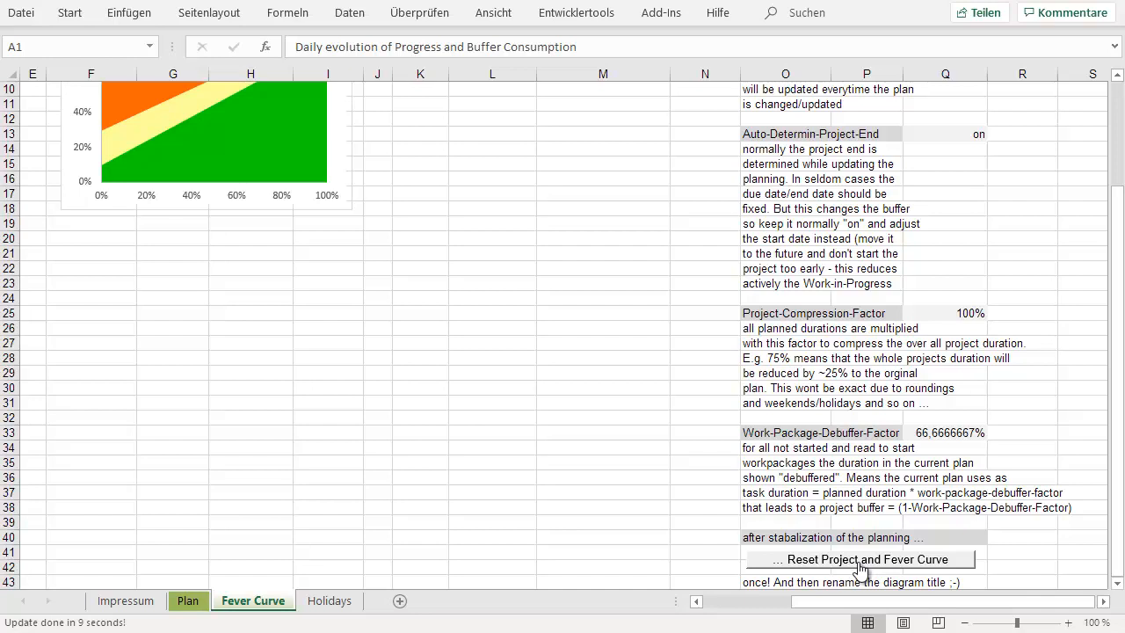
left_click(858, 562)
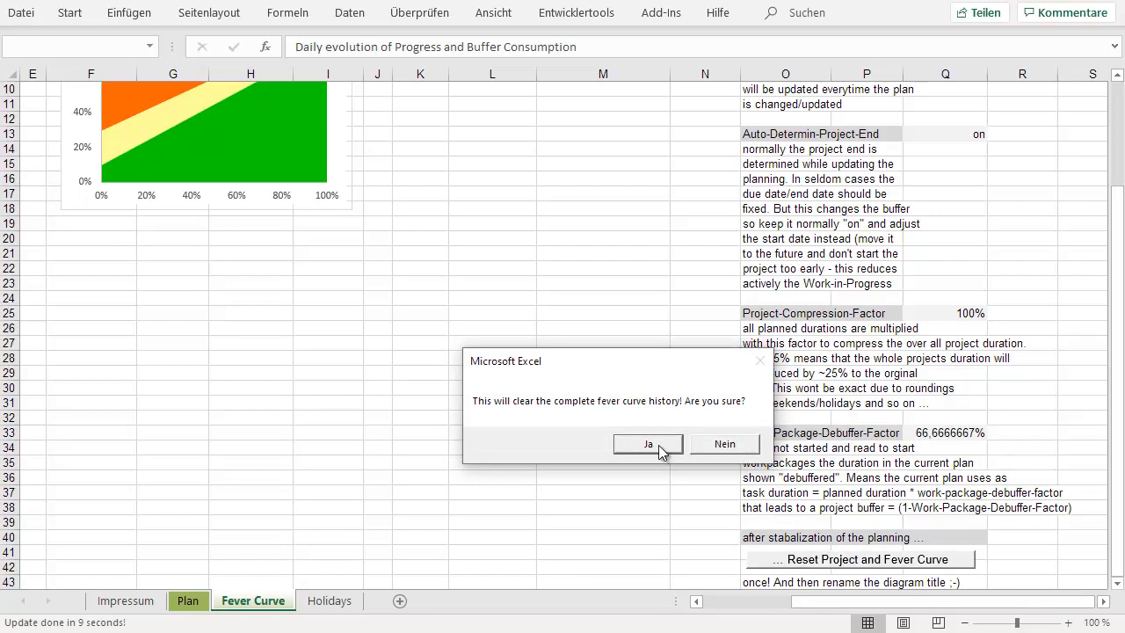
left_click(648, 445)
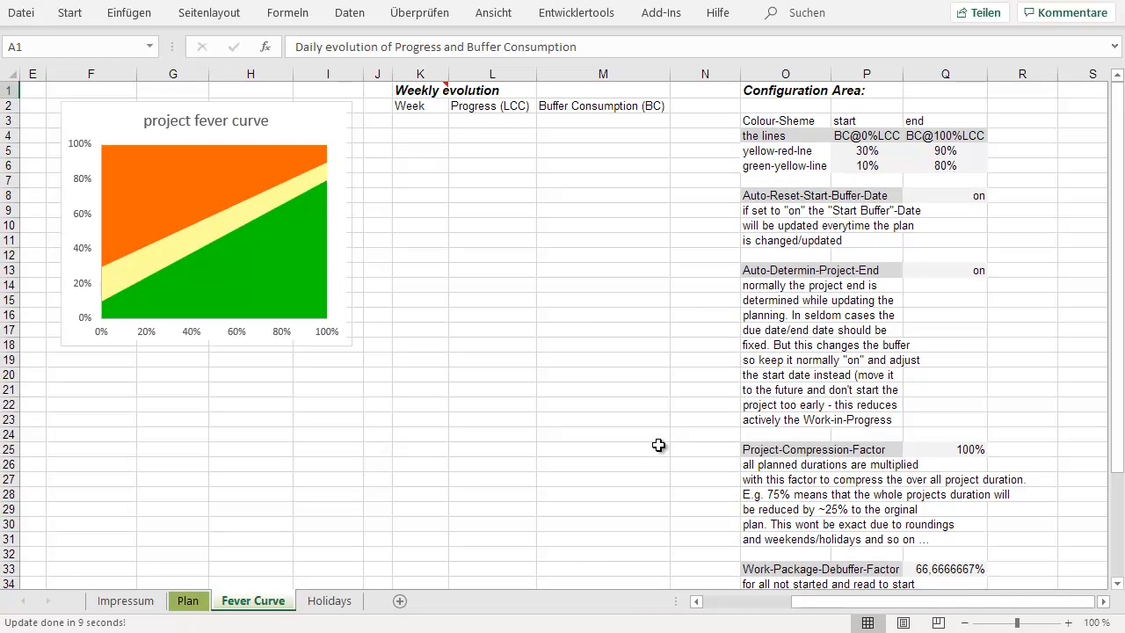
Step: Change the fever curve chart's title to "my first CCPM Project :-)"
left_click(175, 119)
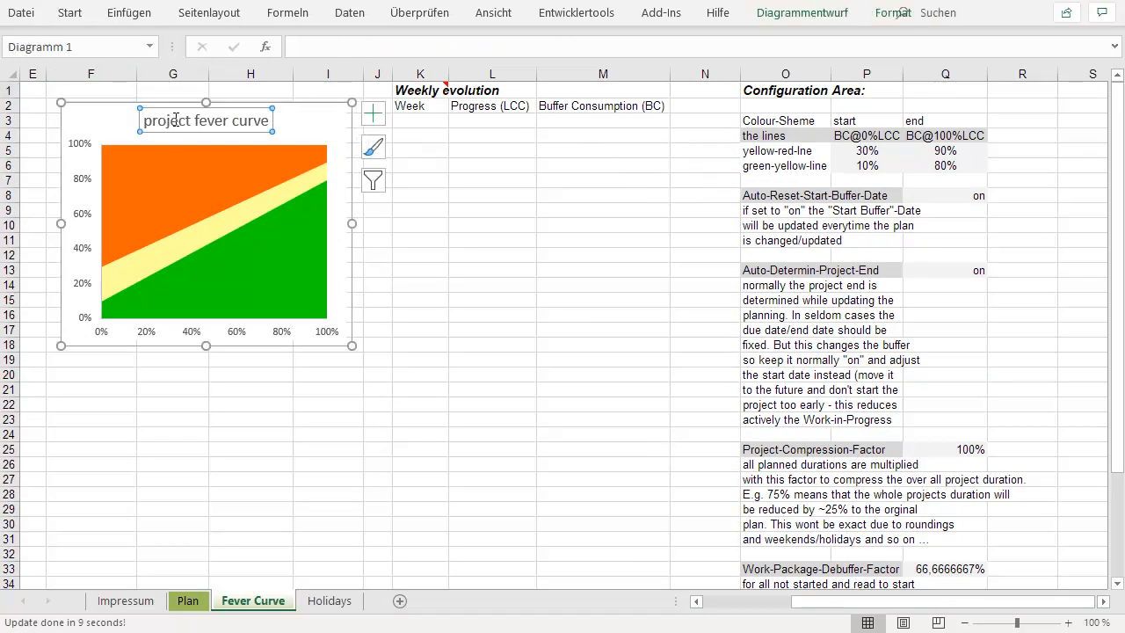
left_click_drag(145, 119, 269, 119)
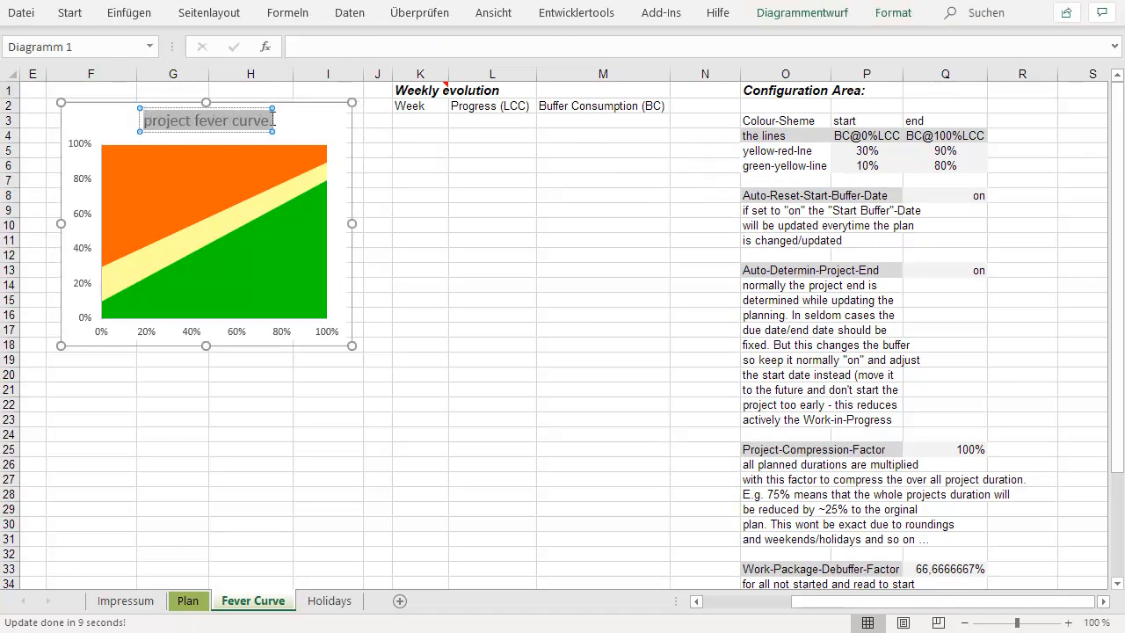
type("my fis")
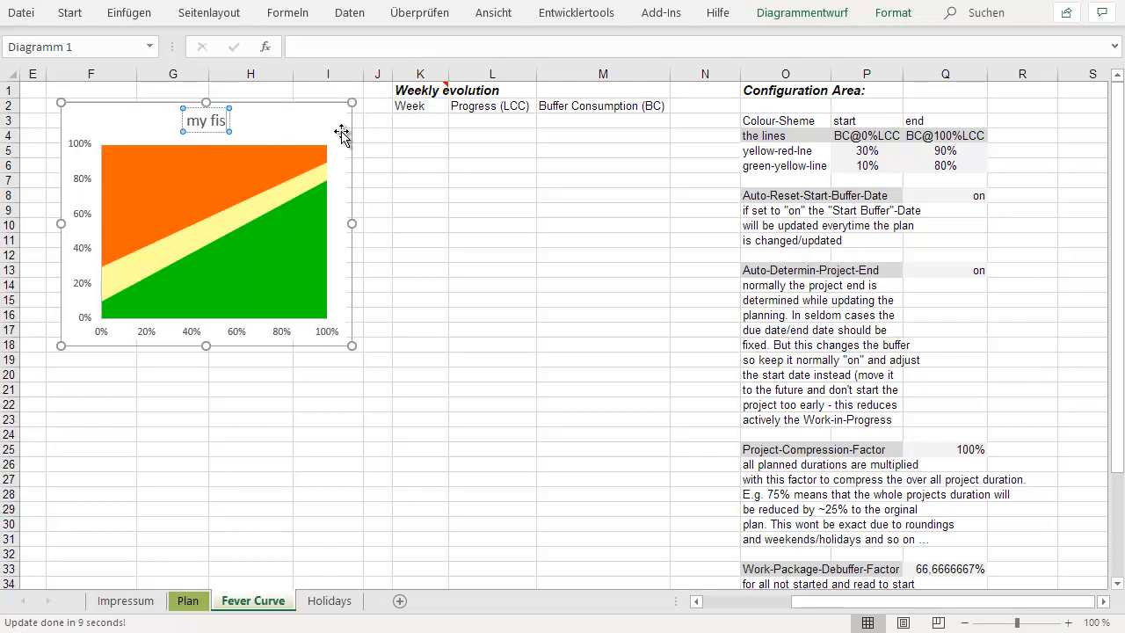
key("BackSpace")
type("rs")
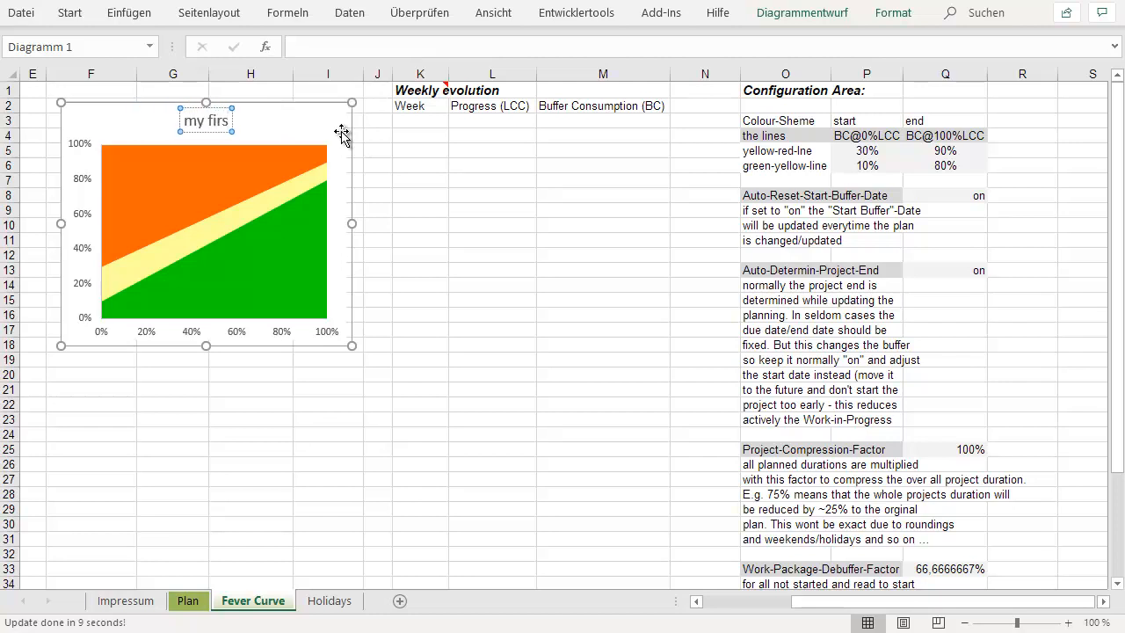
type("t CCPM Project :-)")
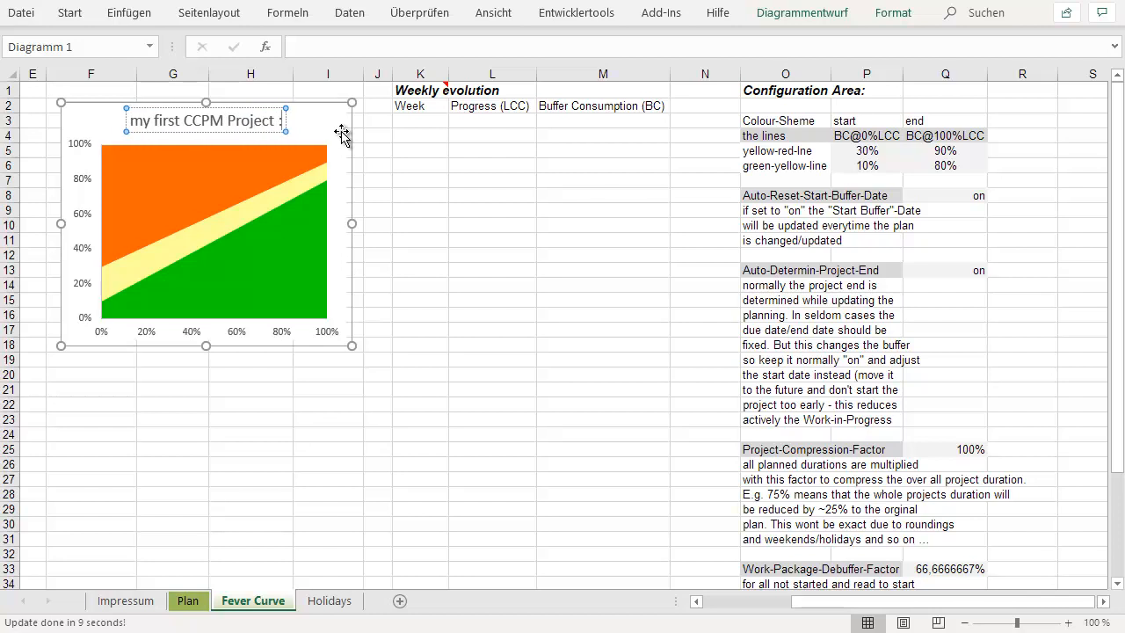
left_click(395, 165)
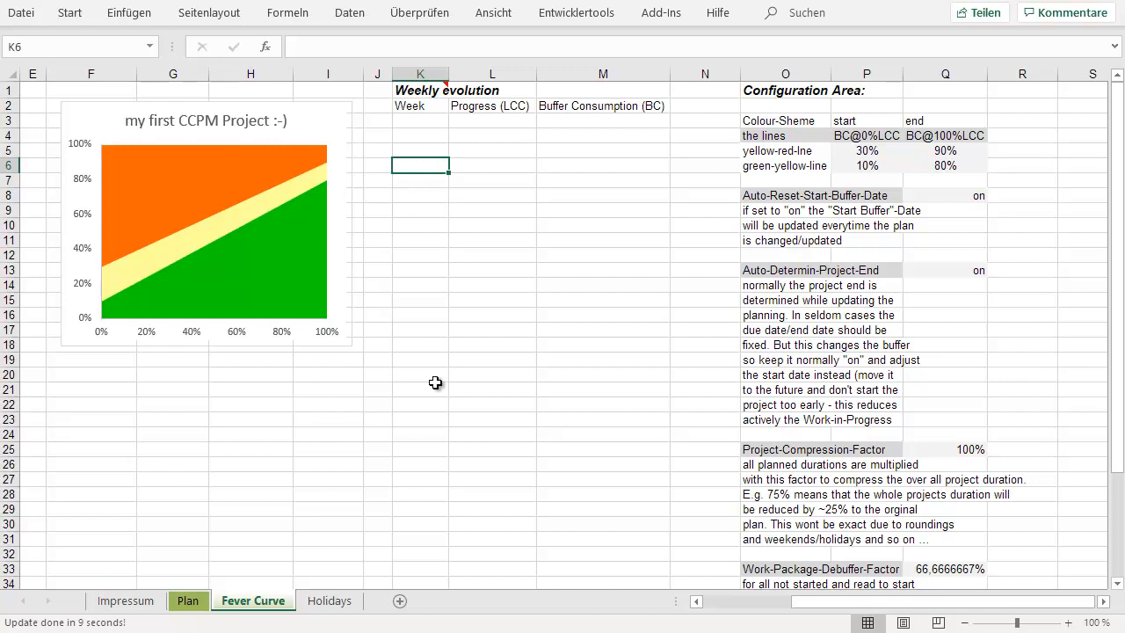
Step: Run the fever curve update from the Plan sheet to record the current progress and buffer consumption
left_click(187, 602)
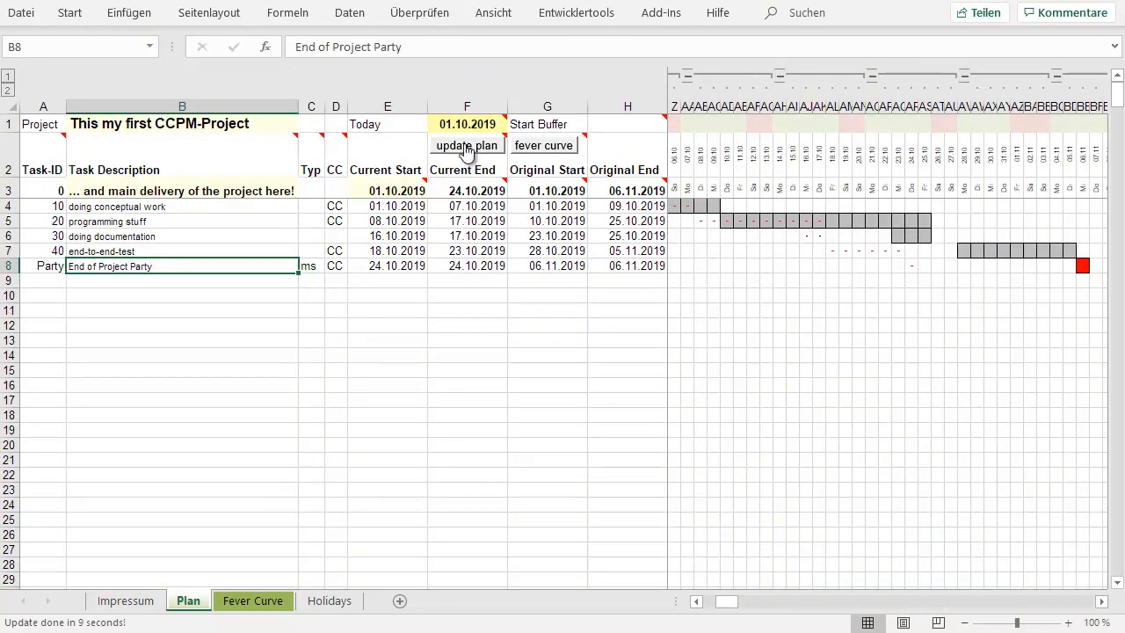
mouse_move(463, 154)
mouse_move(546, 151)
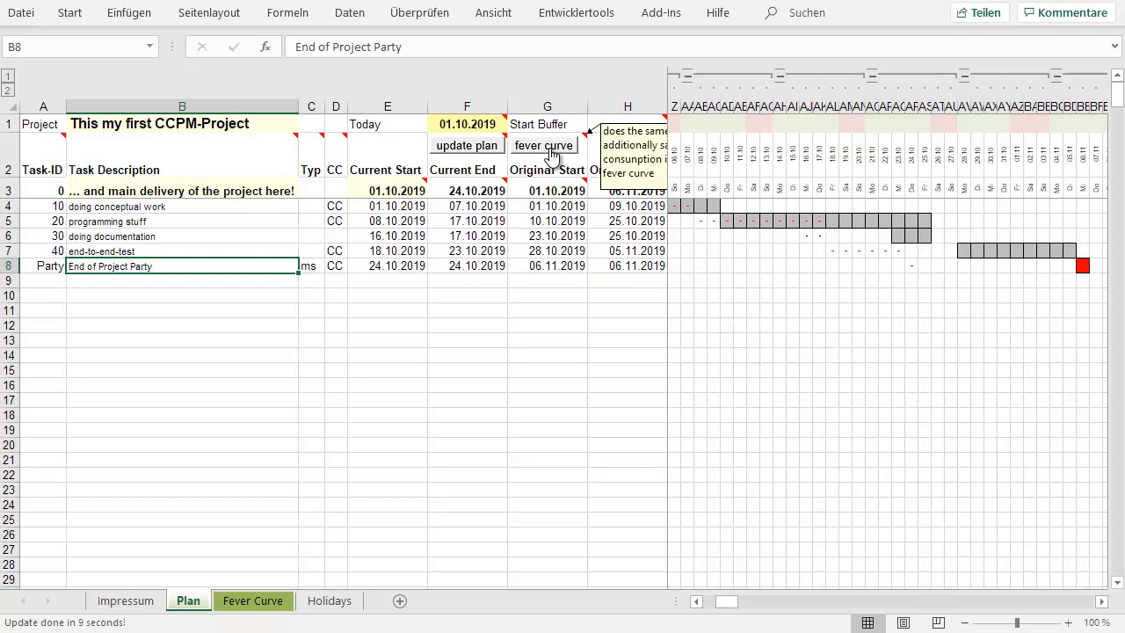
left_click(549, 145)
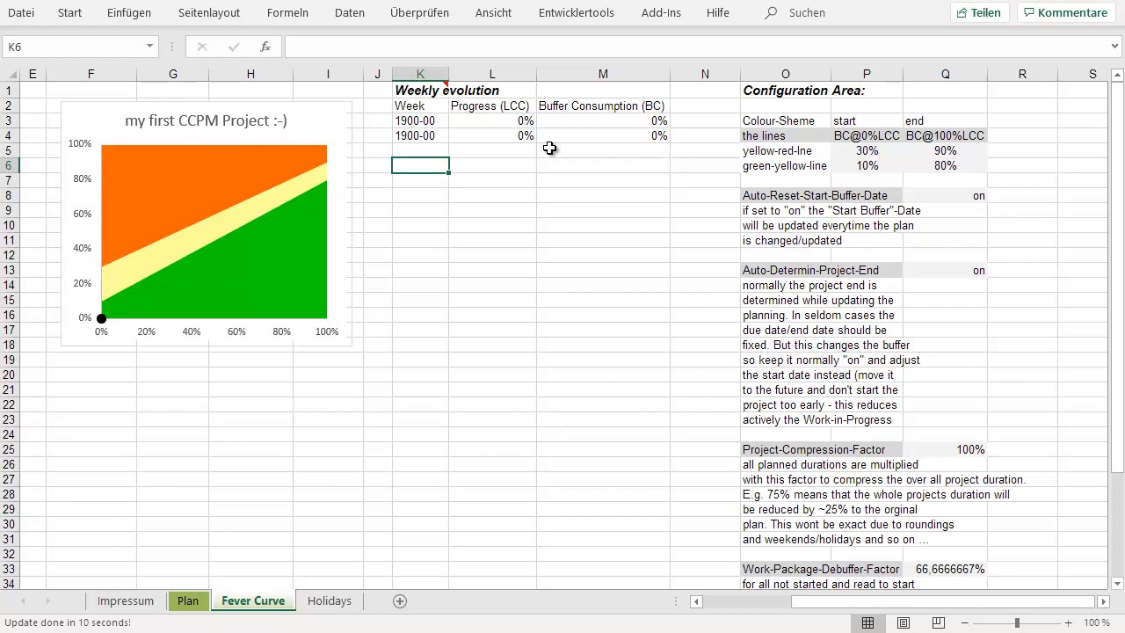
Step: Examine the week, date, progress and buffer consumption of the first entry in the daily evolution table
left_click_drag(904, 605, 811, 614)
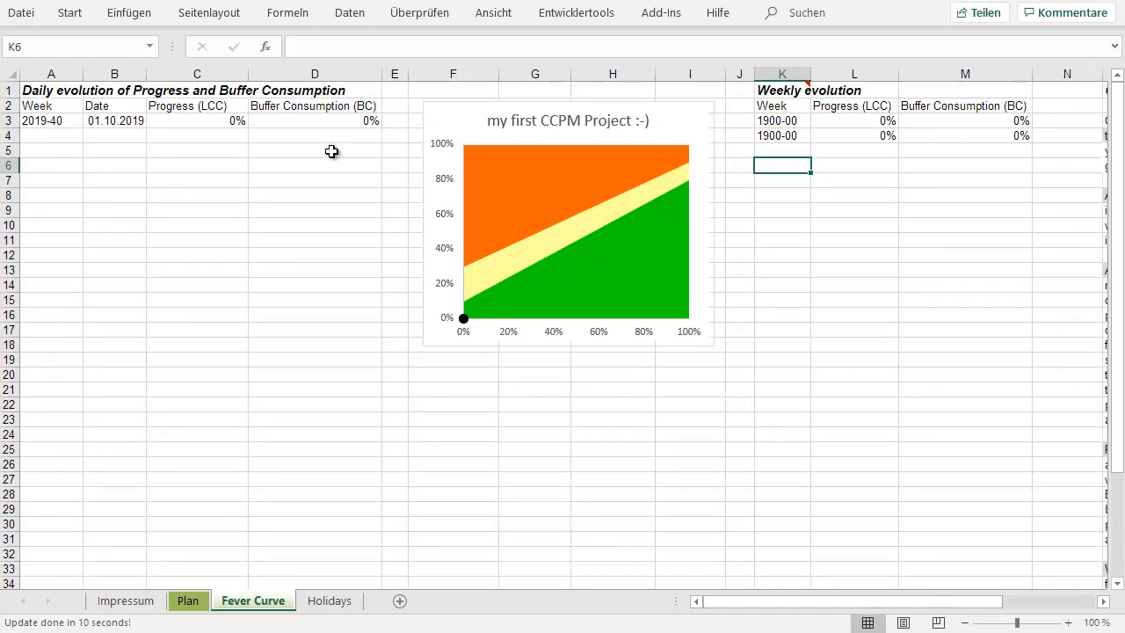
left_click(67, 123)
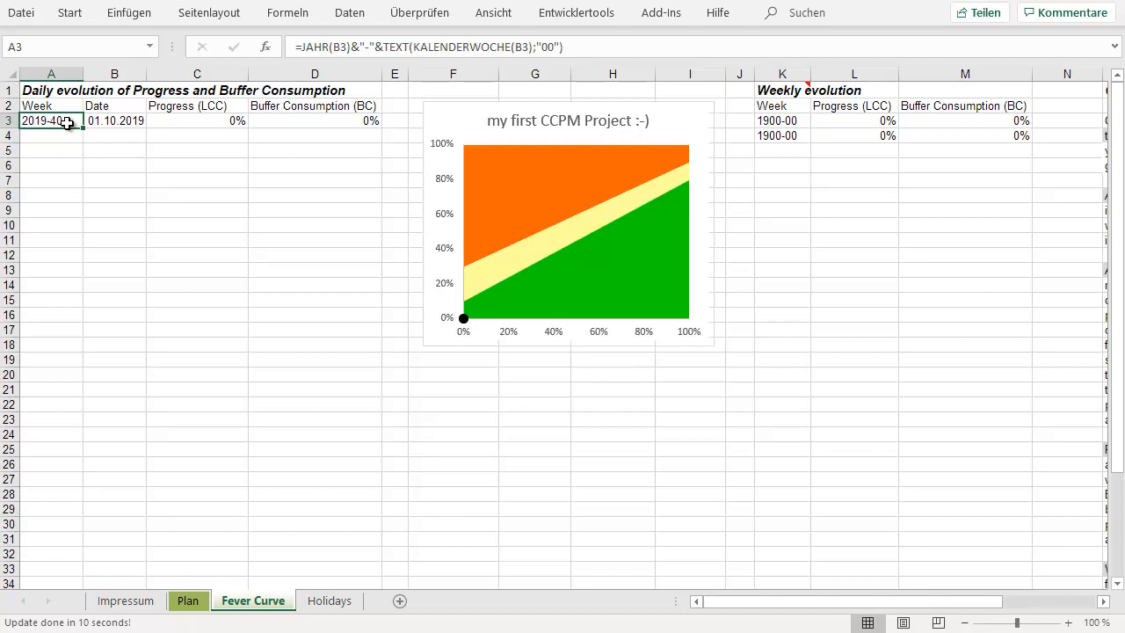
key("Down")
key("Down")
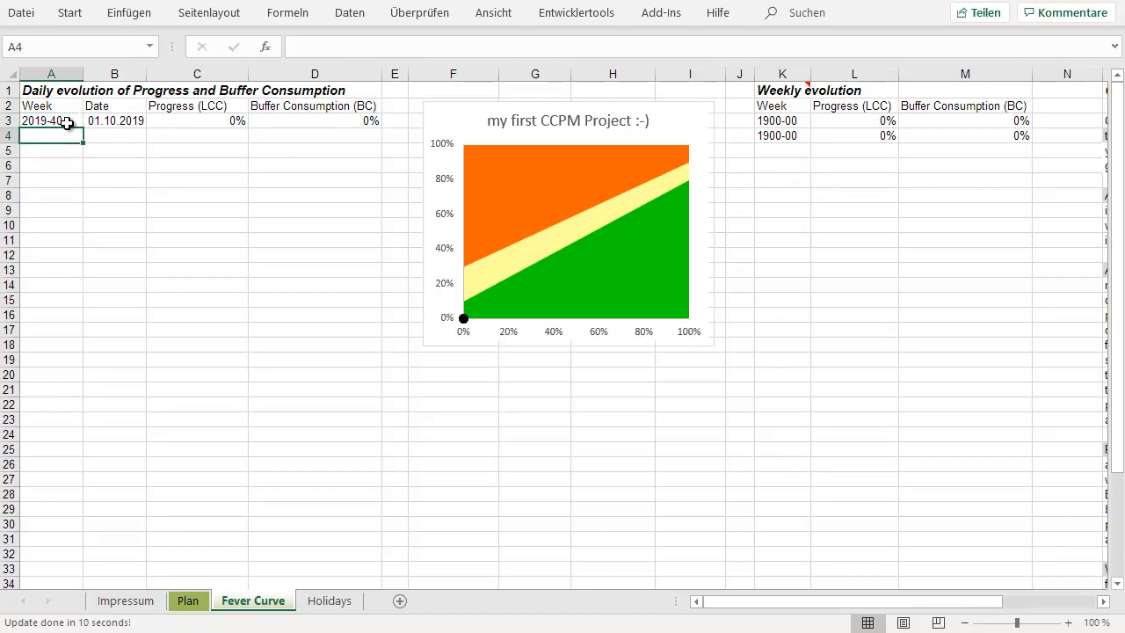
key("Up")
key("Up")
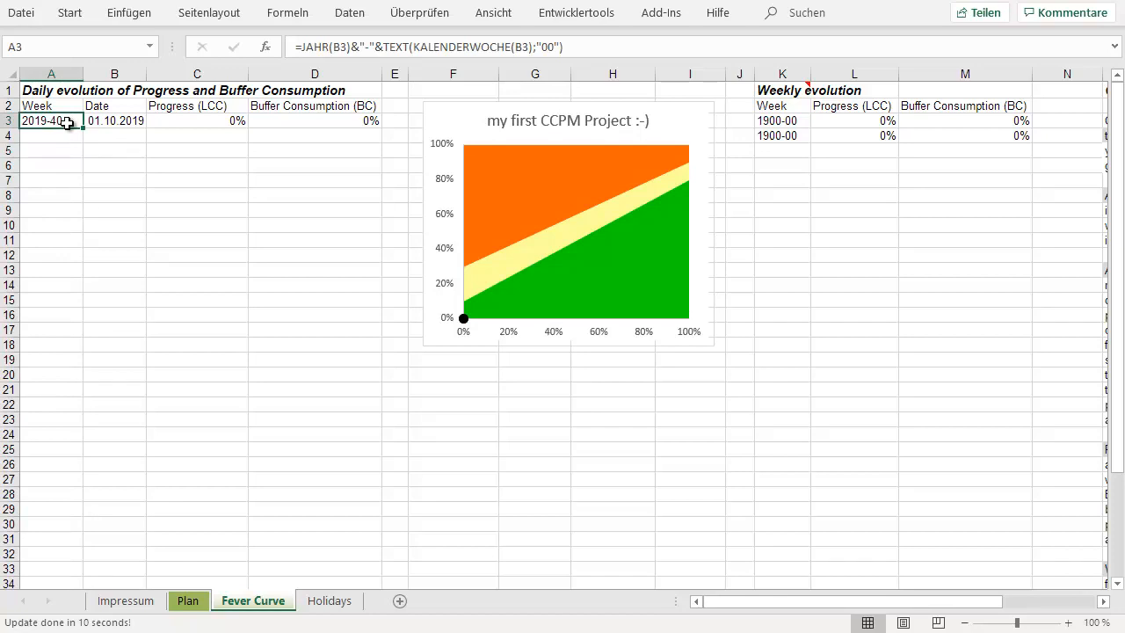
key("Right")
key("Right")
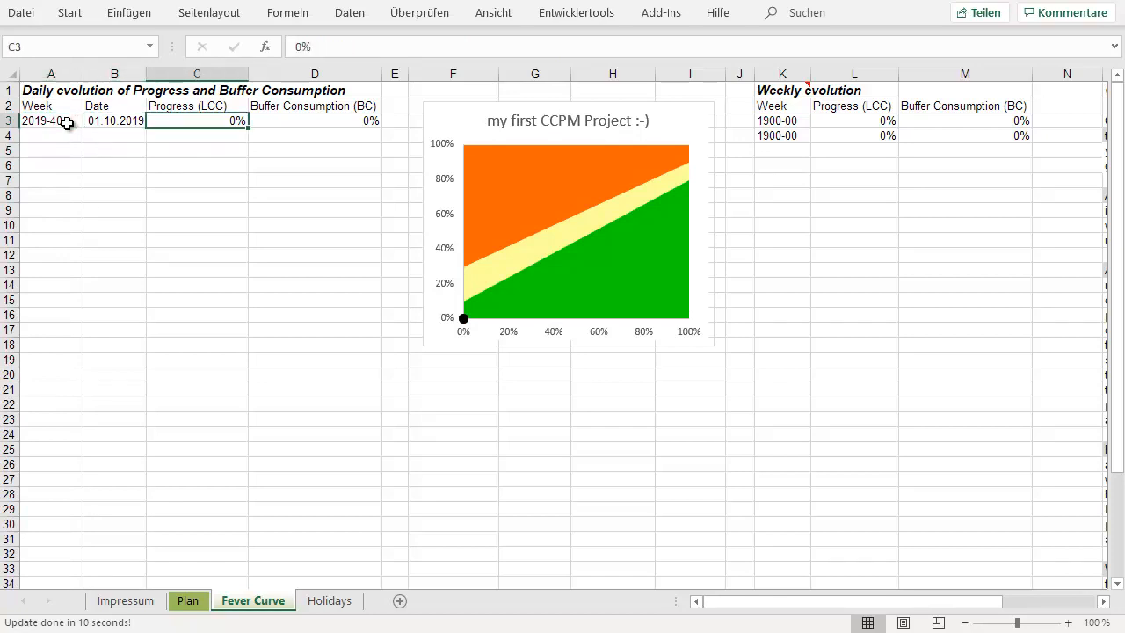
key("Right")
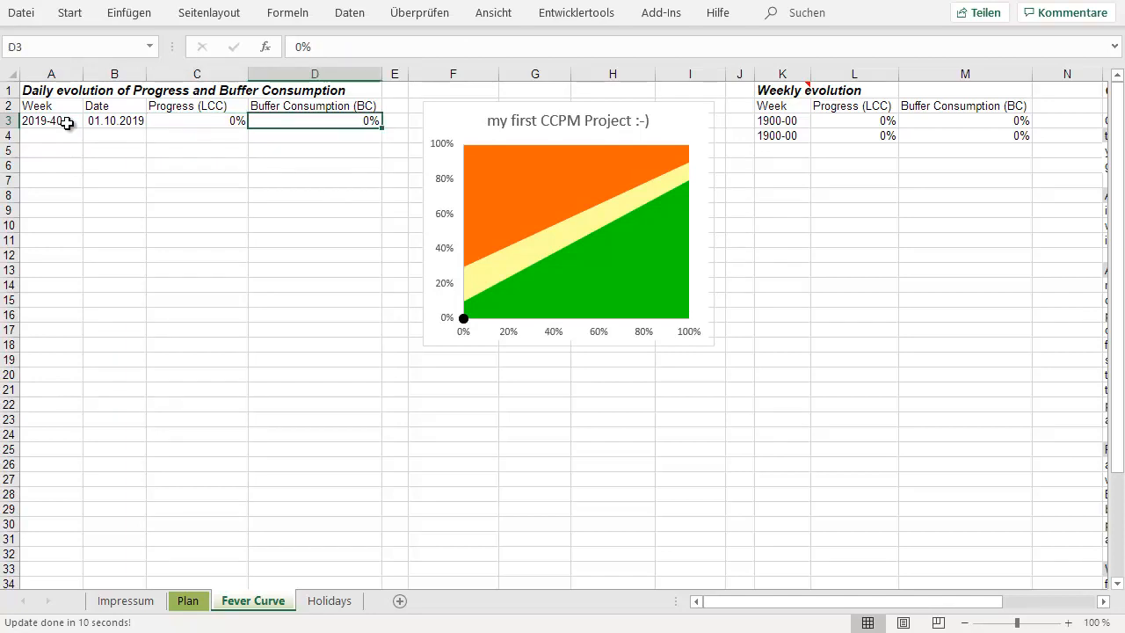
key("Left")
key("Left")
key("Left")
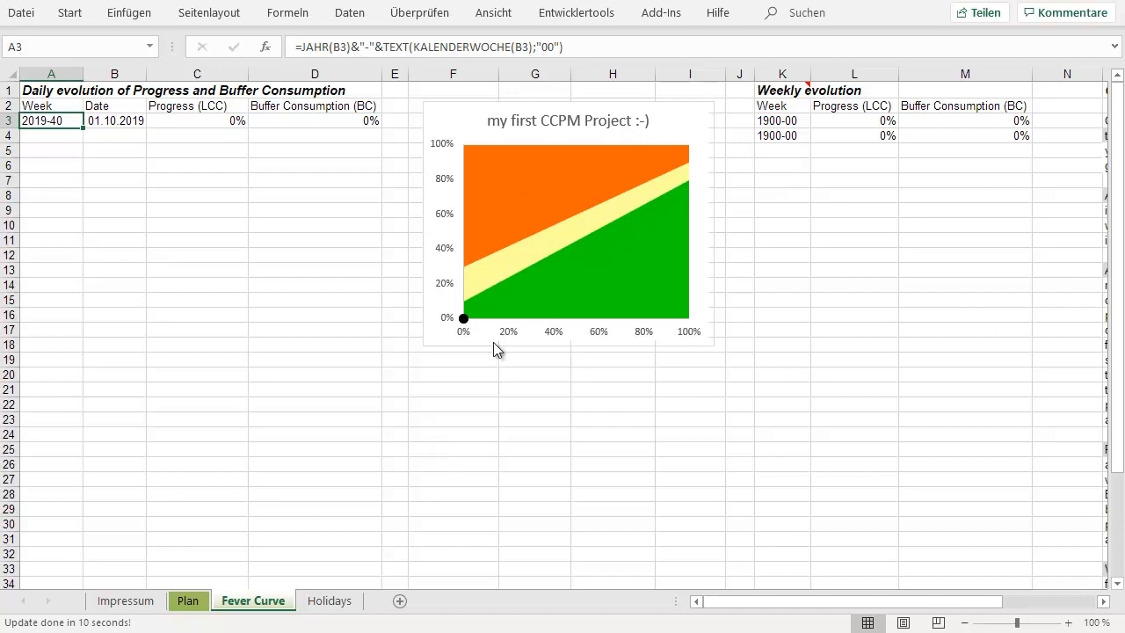
Step: Review the "doing conceptual work" row of the Plan sheet from Current End across the planning columns to Status
left_click(188, 601)
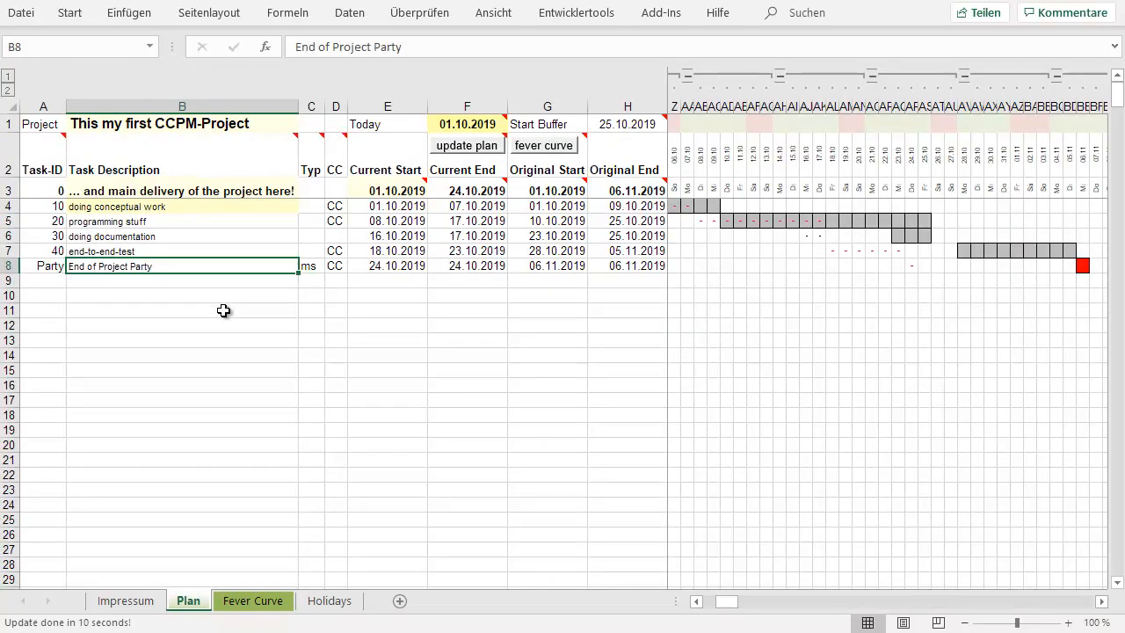
left_click(464, 205)
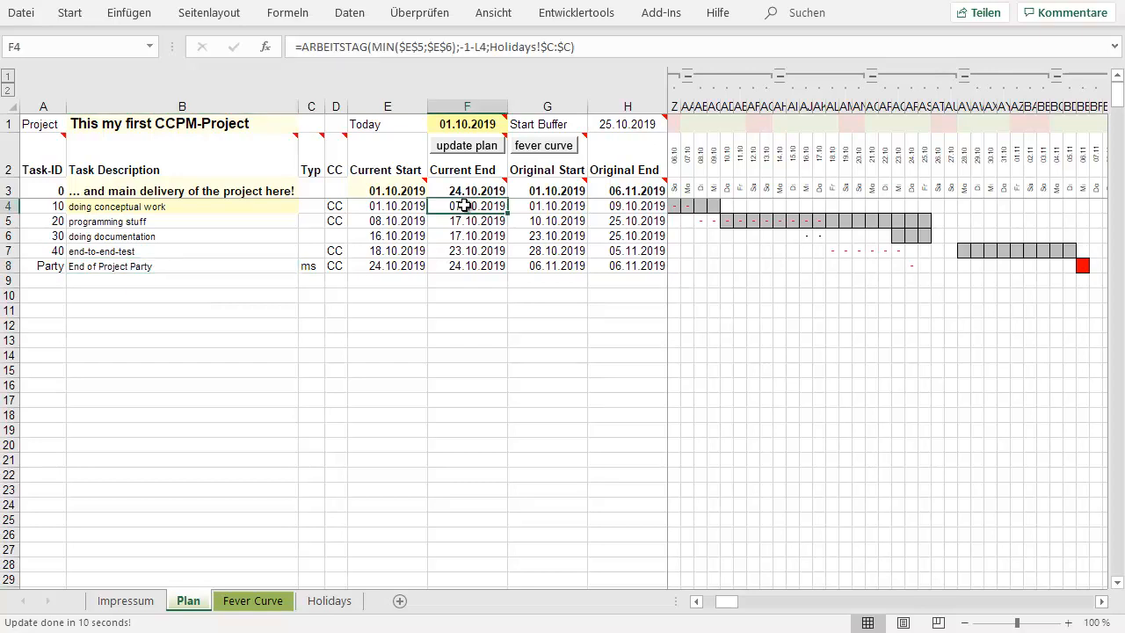
key("Right")
key("Right")
key("Right")
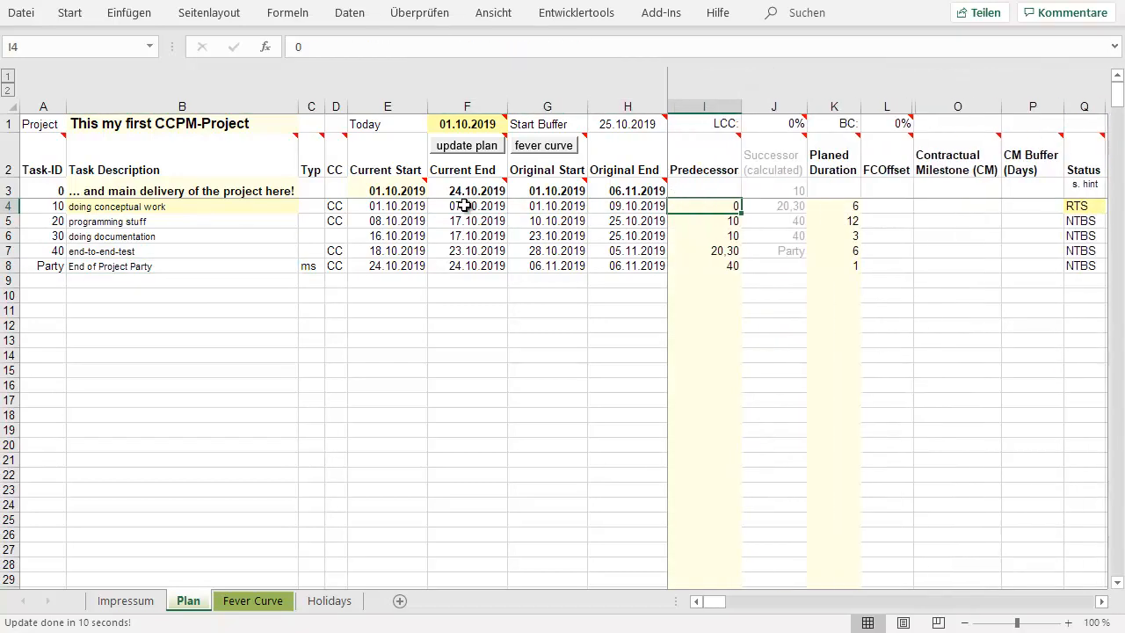
key("Right")
key("Right")
key("Left")
key("Left")
key("Right")
key("Right")
key("Right")
key("Right")
key("Right")
key("Right")
key("Right")
key("Right")
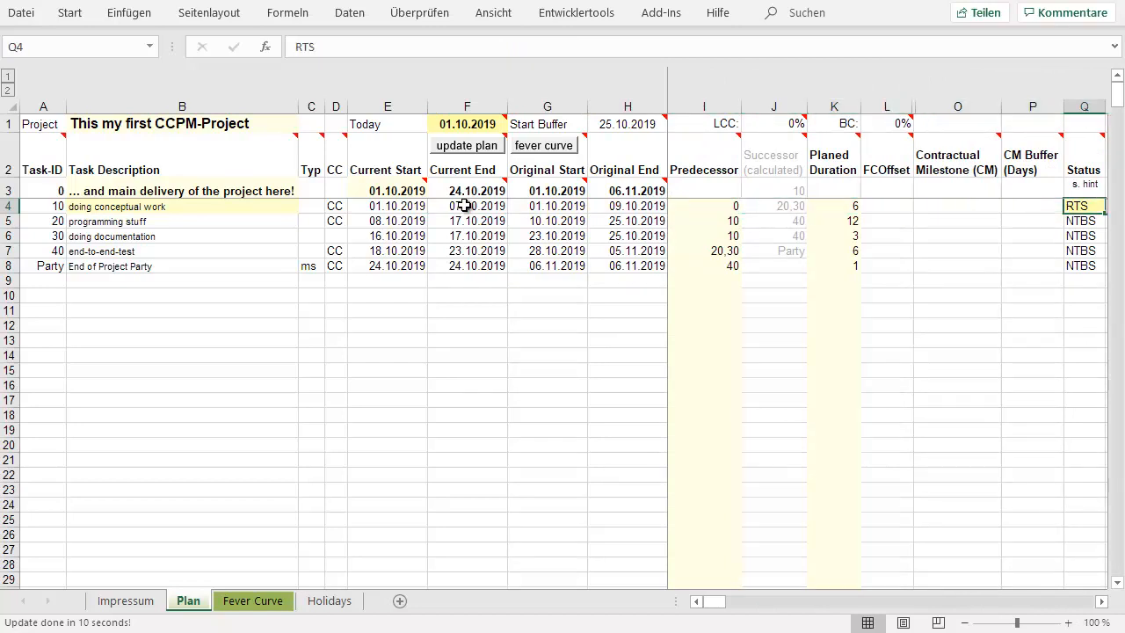
Step: Look over the Status, Remaining Duration and Comments cells of the "doing conceptual work" task
key("Right")
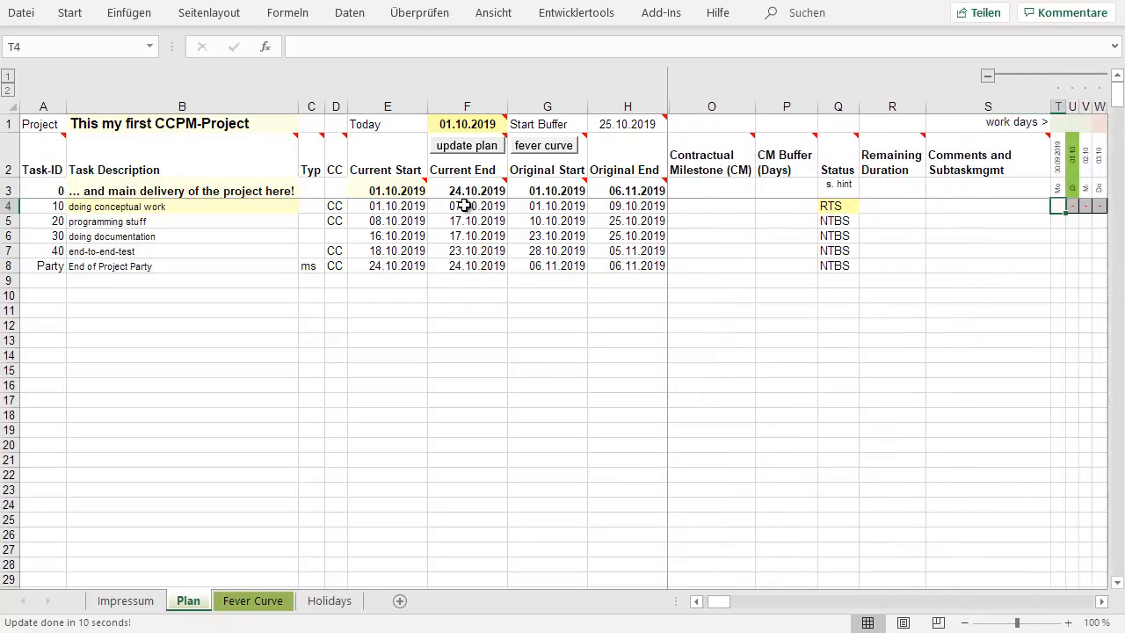
key("Left")
key("Left")
key("Left")
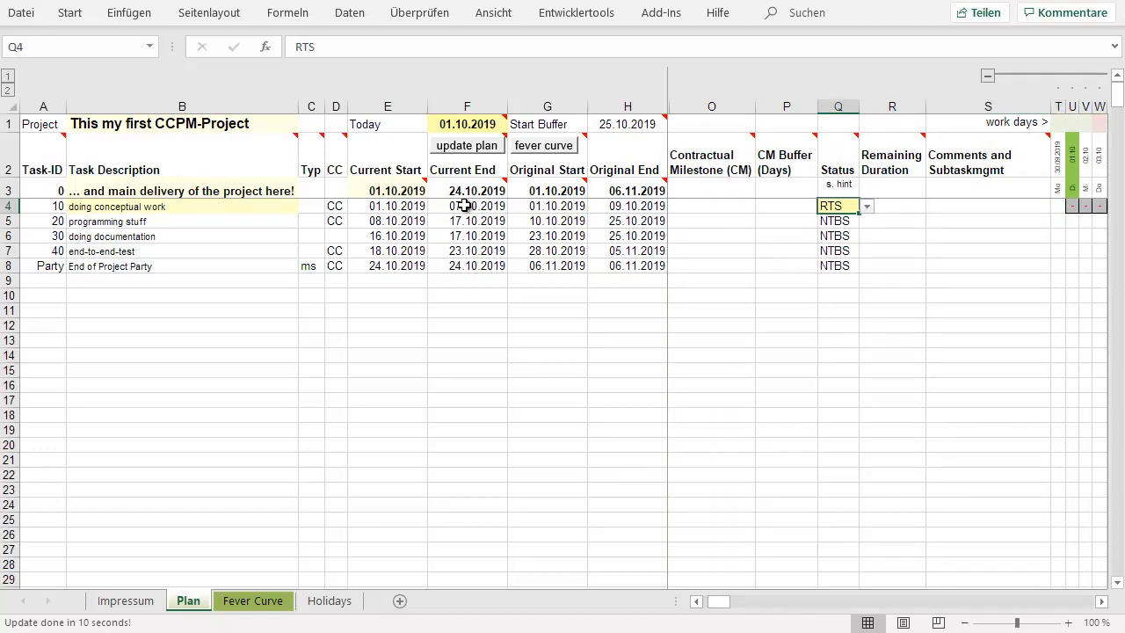
key("Right")
key("Right")
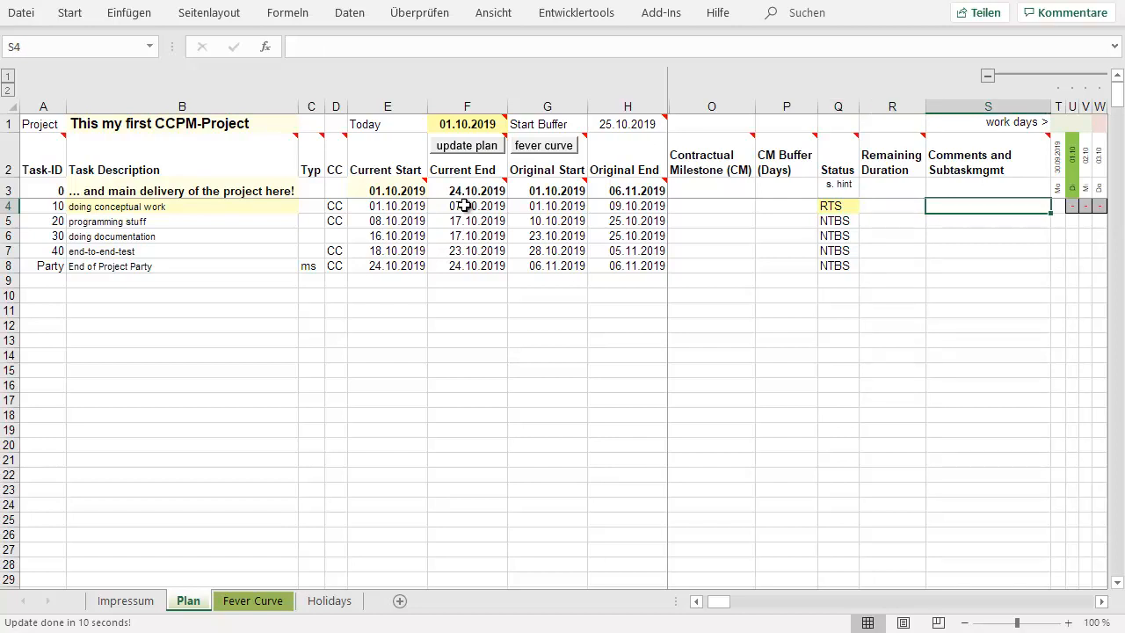
key("Left")
key("Left")
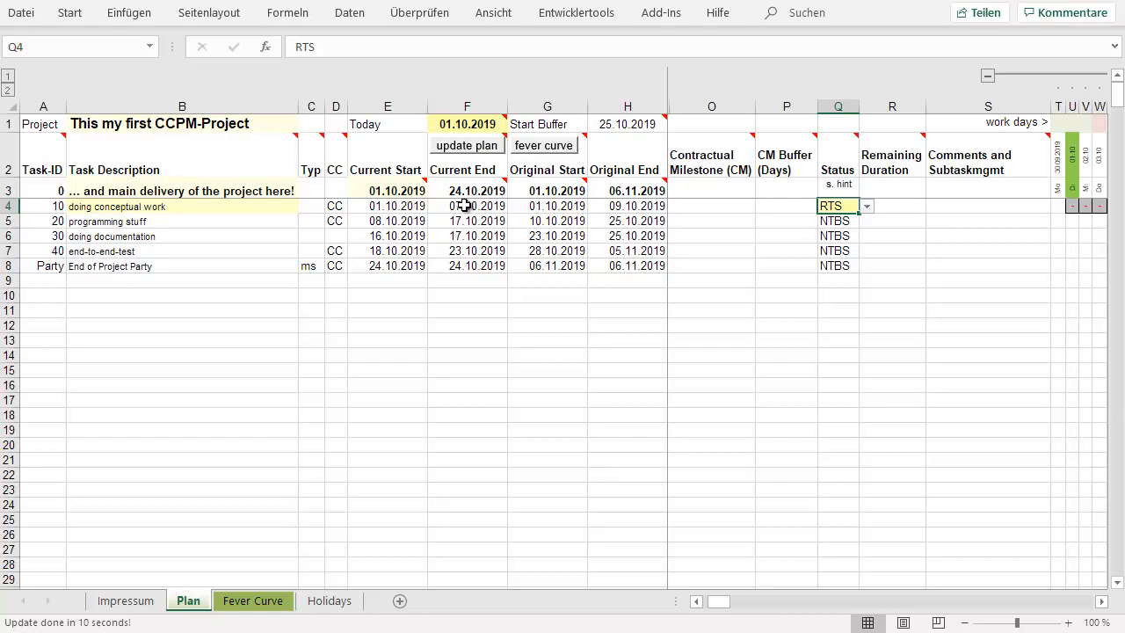
Step: Compare the status entries of the other tasks with that of the "doing conceptual work" task
key("Down")
key("Down")
key("Down")
key("Down")
key("Up")
key("Up")
key("Up")
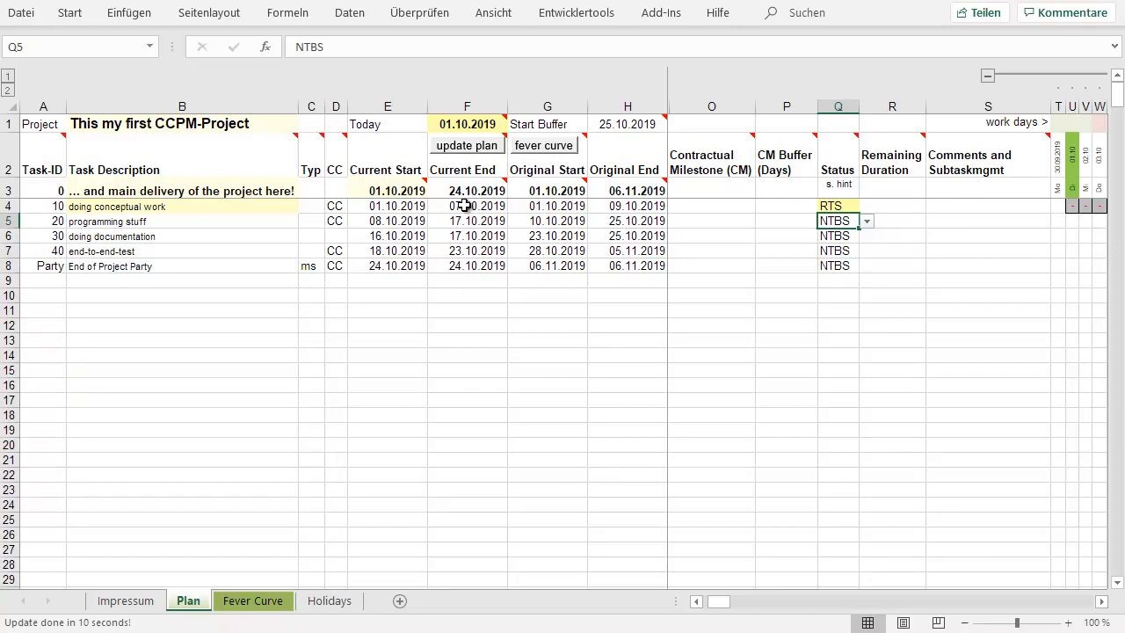
key("Up")
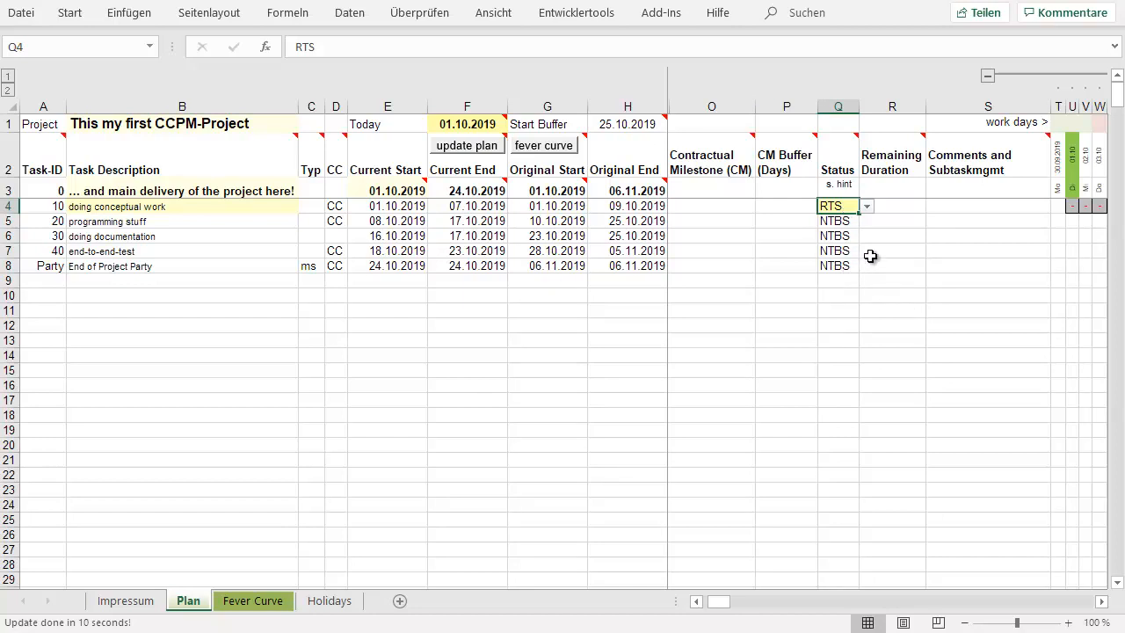
Step: Set the status of the "doing conceptual work" task to IP and try to update the plan
left_click(867, 206)
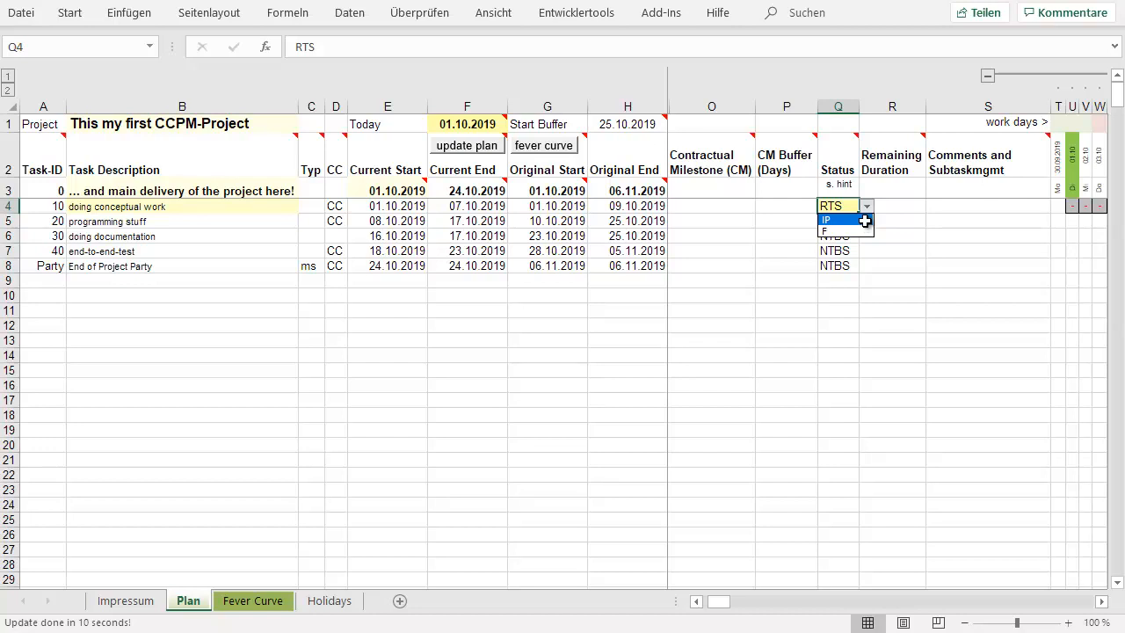
left_click(865, 221)
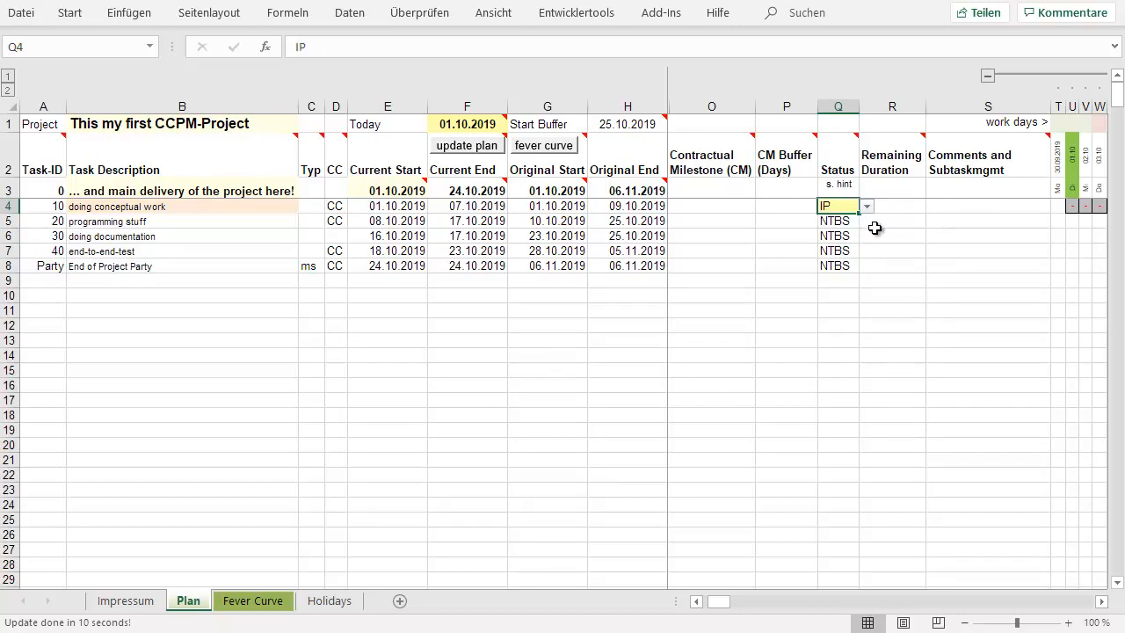
mouse_move(458, 159)
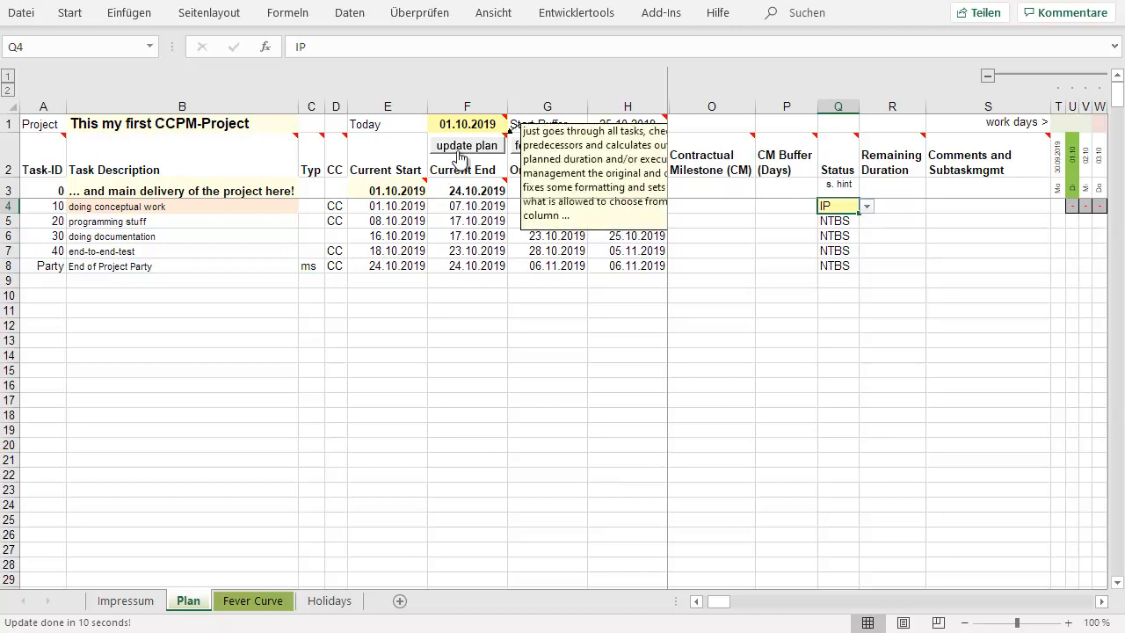
left_click(458, 156)
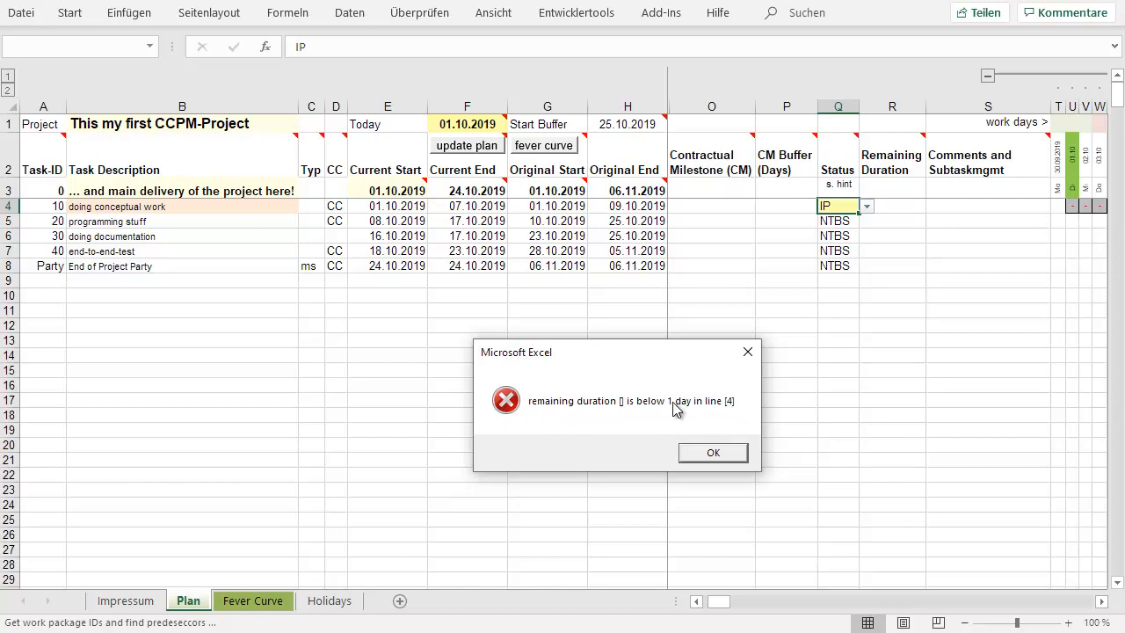
left_click(712, 452)
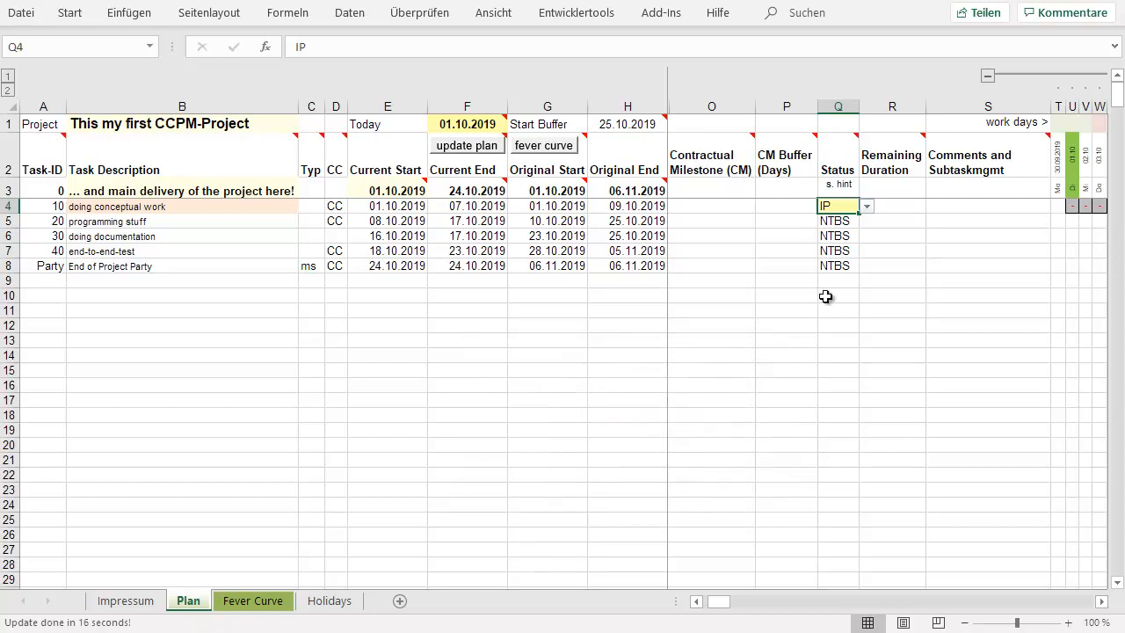
Step: Set the remaining duration of the "doing conceptual work" task to 6 and record the fever curve point for 01.10.2019
key("Down")
key("Up")
key("Right")
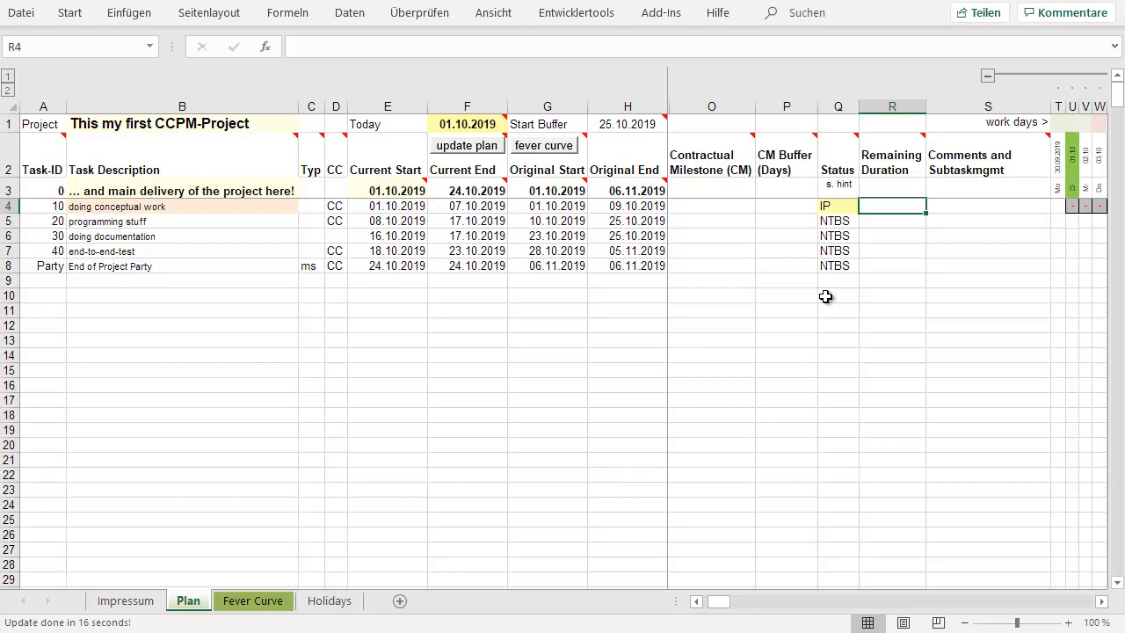
type("6")
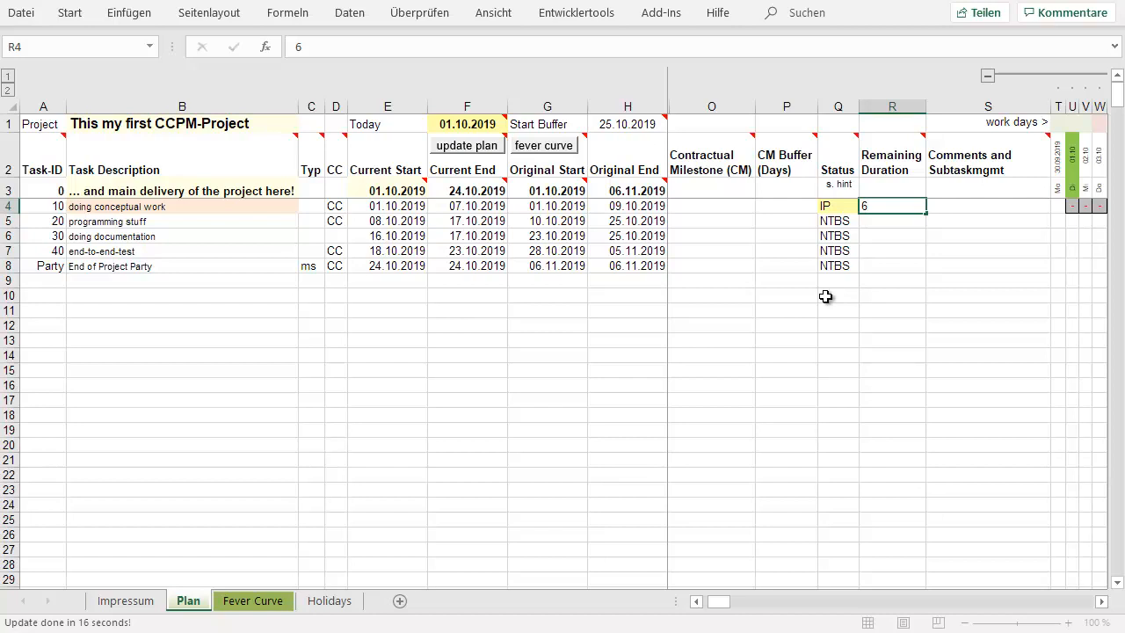
key("Return")
key("Up")
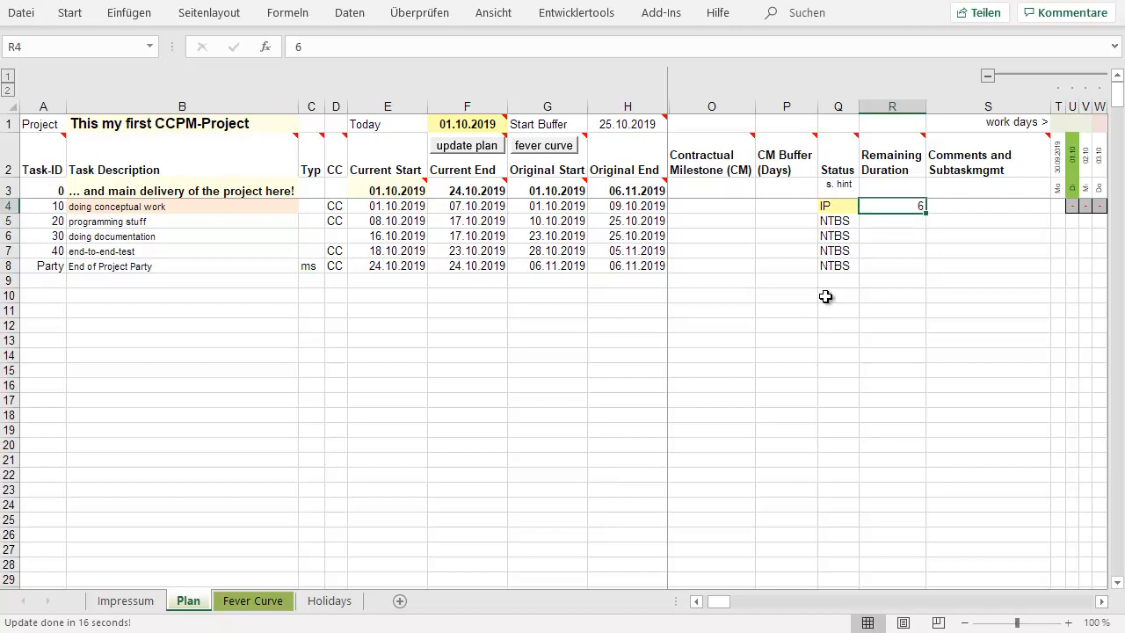
left_click(527, 146)
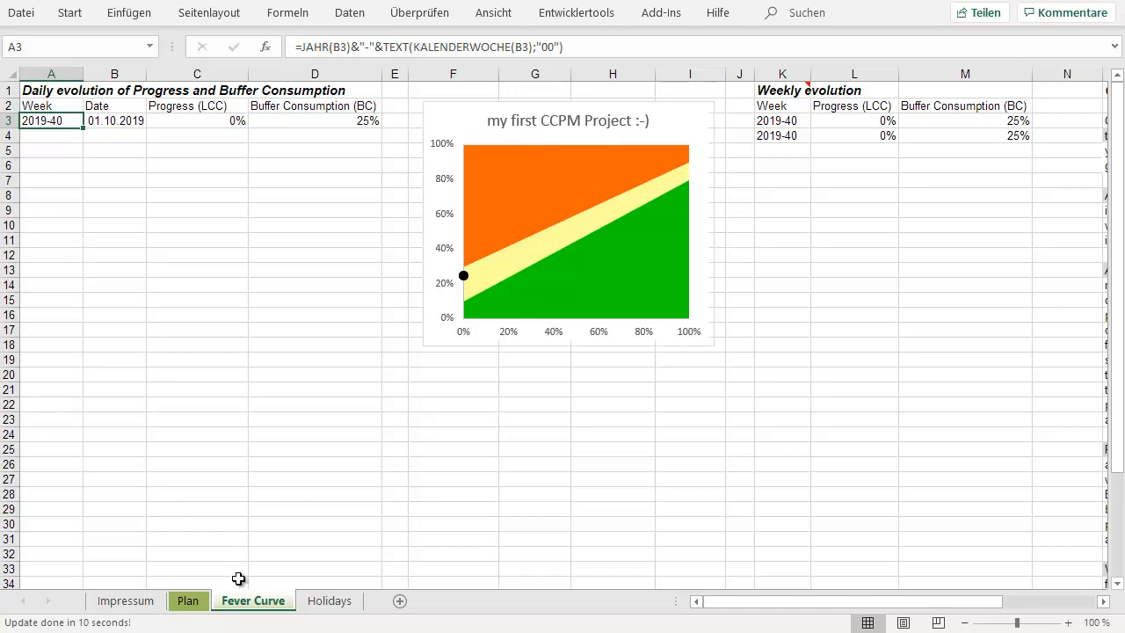
Step: Return to the Plan sheet and set the Today date to 02.10.2019
left_click(195, 603)
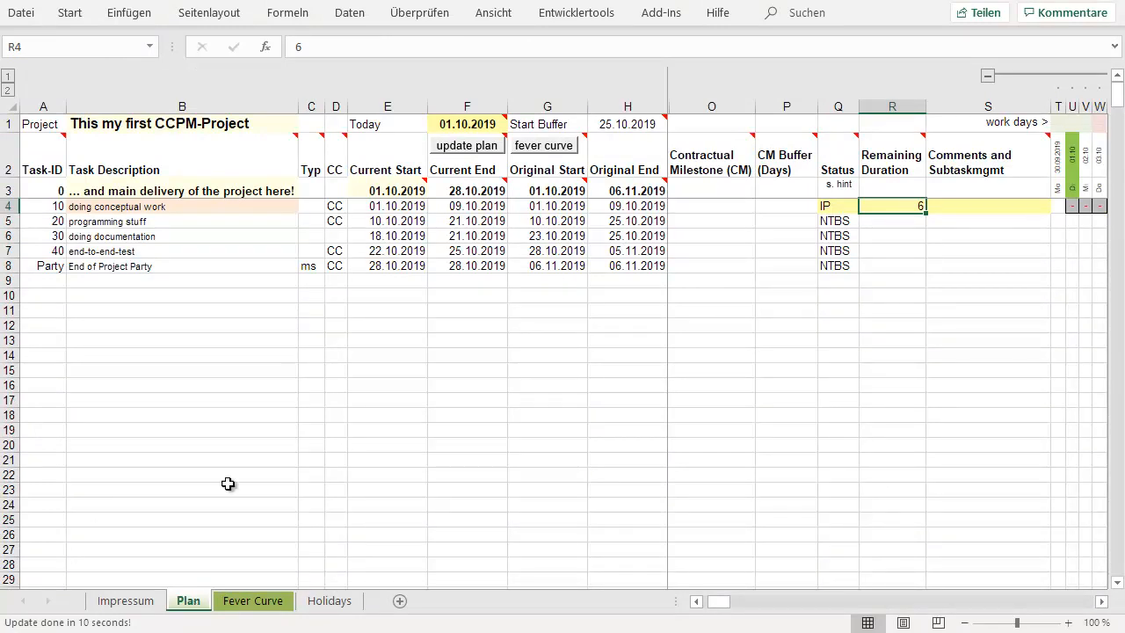
left_click(470, 127)
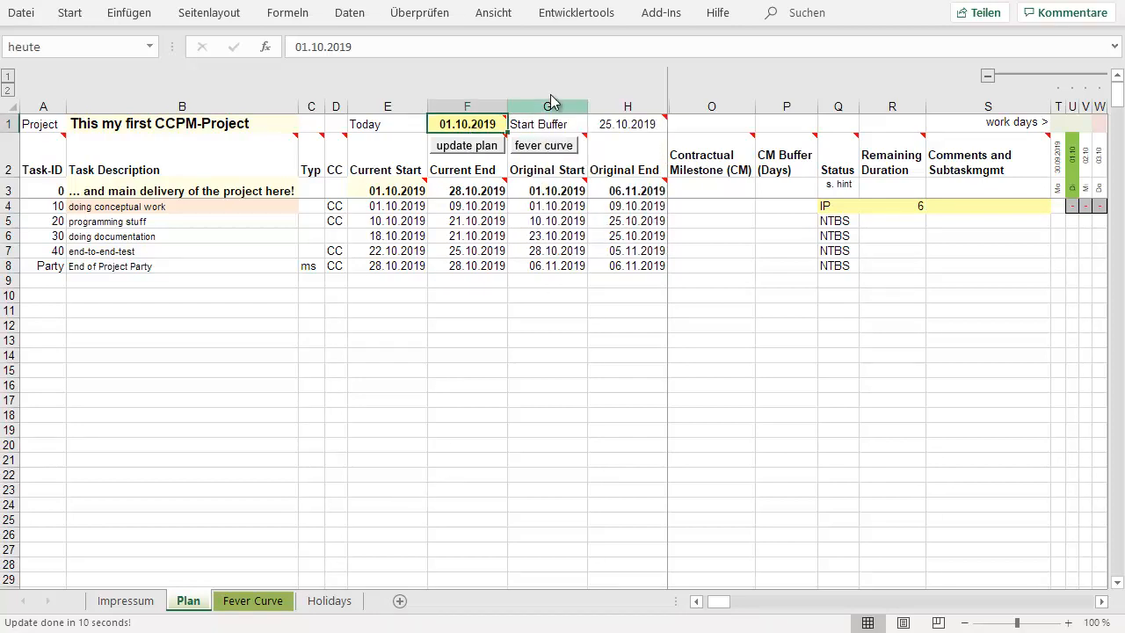
mouse_move(450, 124)
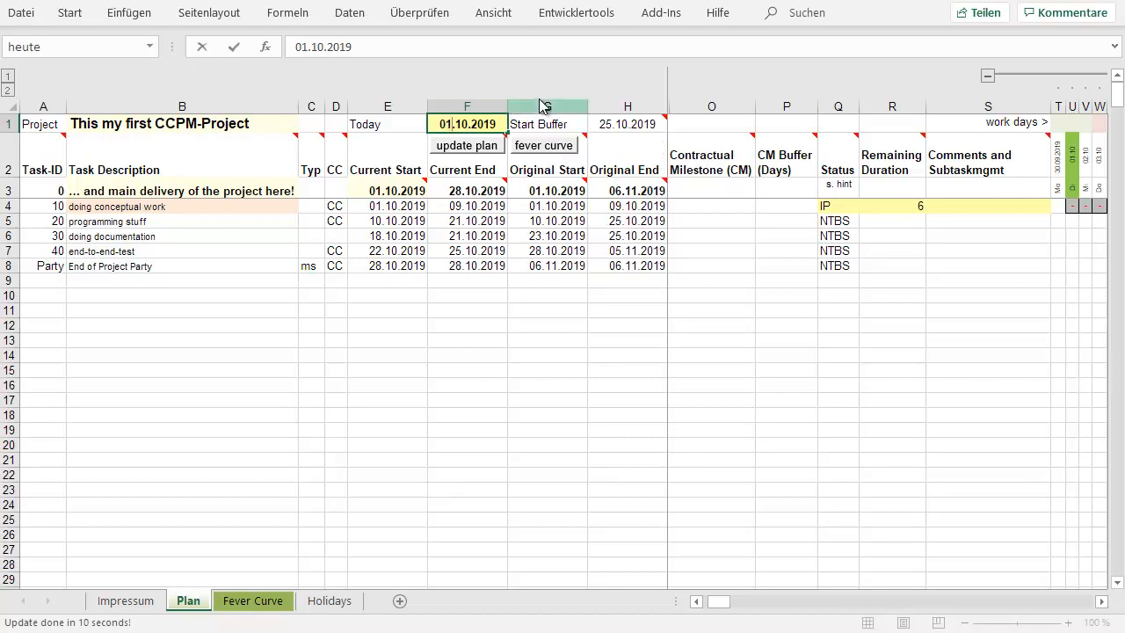
key("BackSpace")
type("2")
key("Return")
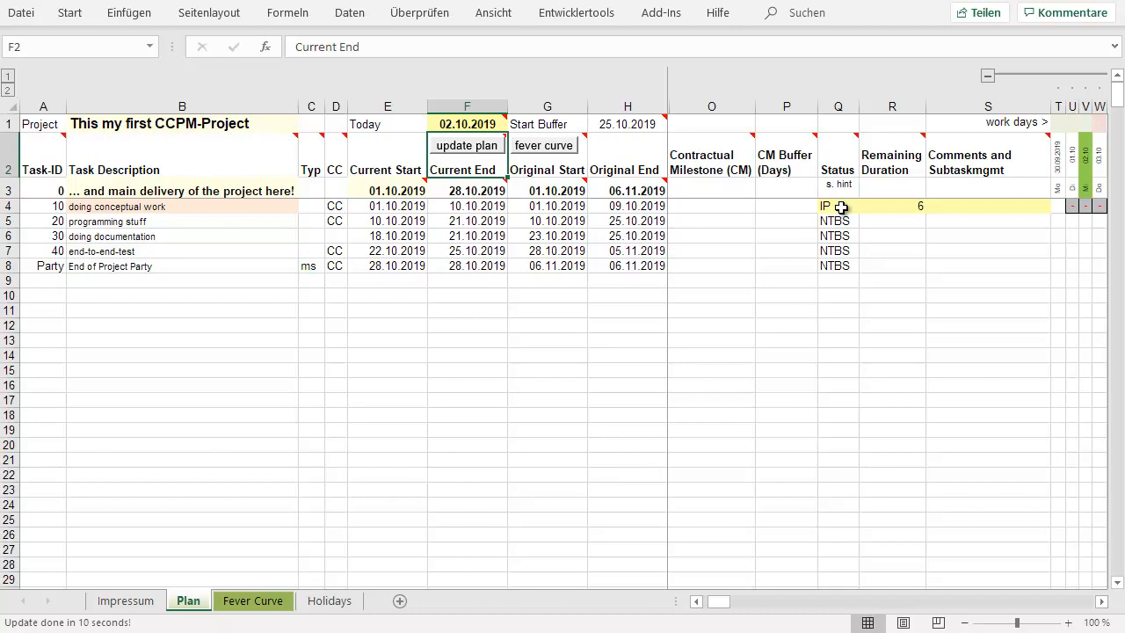
Step: Enter the subtask checklist "[ ] skribbles, [ ] check API [ ] Desogn DB" in the comments of the "doing conceptual work" task
left_click(1035, 210)
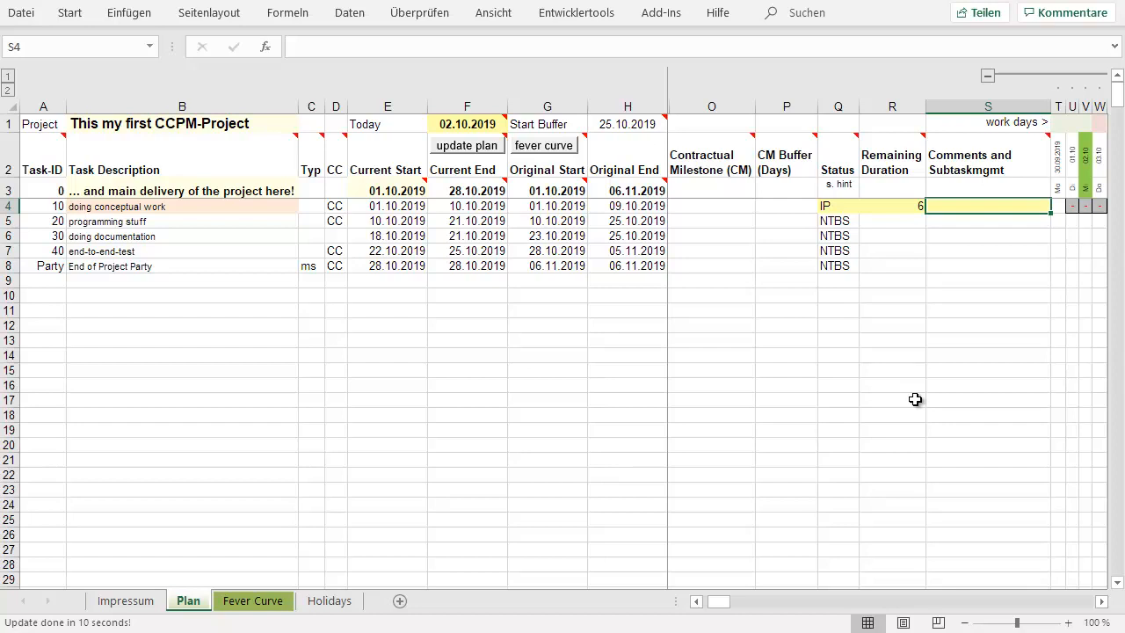
type("[ ]")
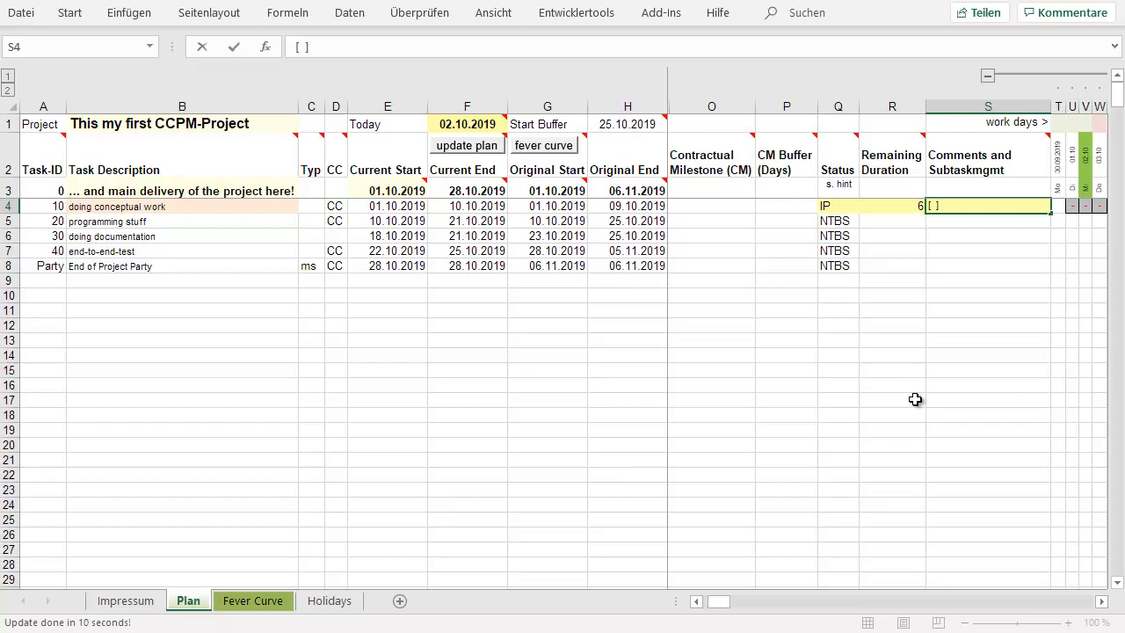
type("skribbles, [ ] check API")
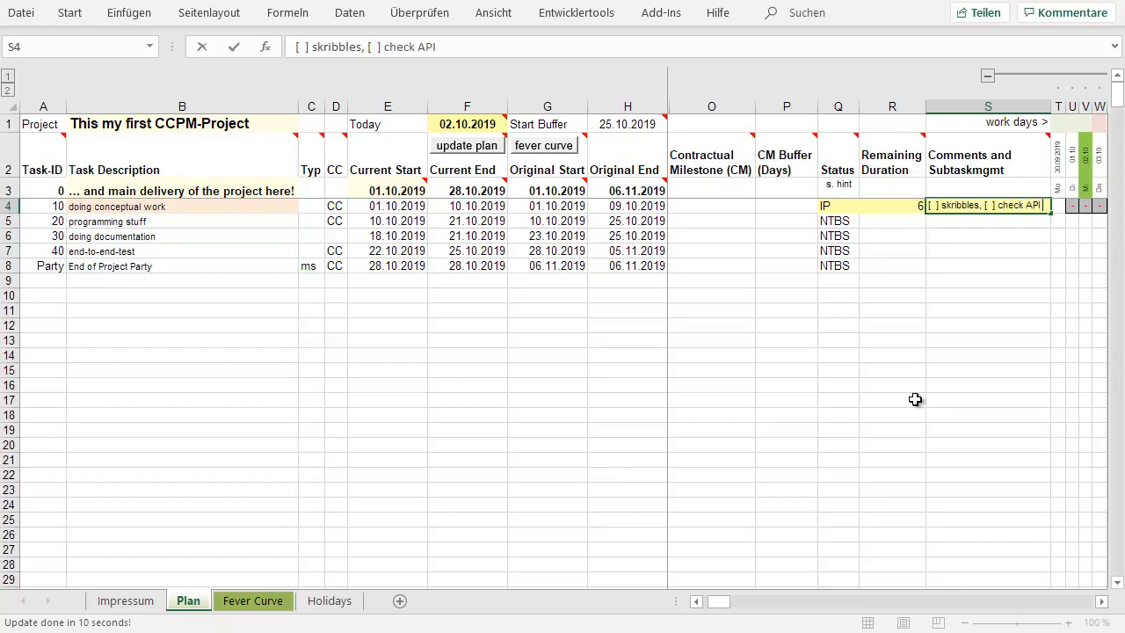
type(" [")
type(" de")
key("BackSpace")
key("BackSpace")
type("] D")
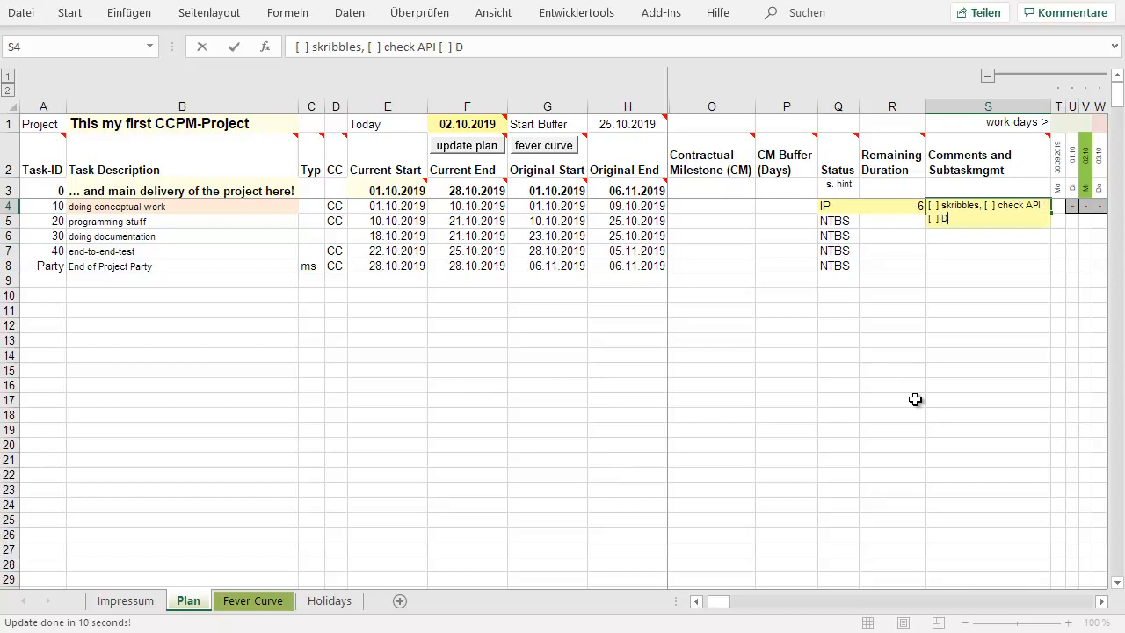
type("esogn DB")
Step: Add the durations (2) to skribbles, (1) to check API and (3) to Desogn DB in the task's subtask checklist
left_click(980, 204)
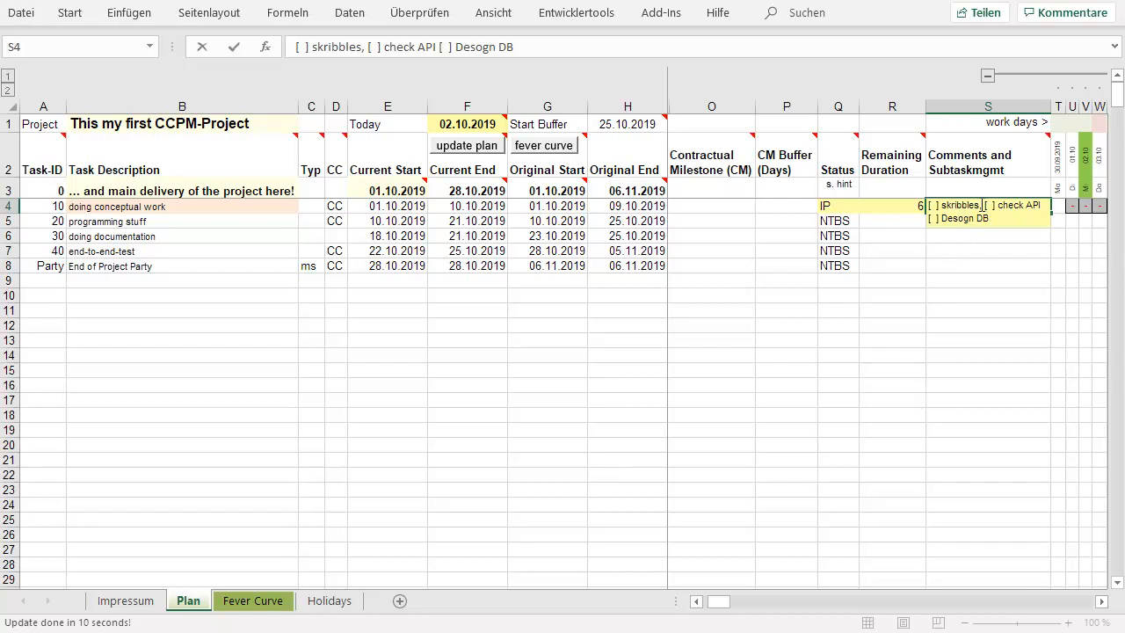
type("(")
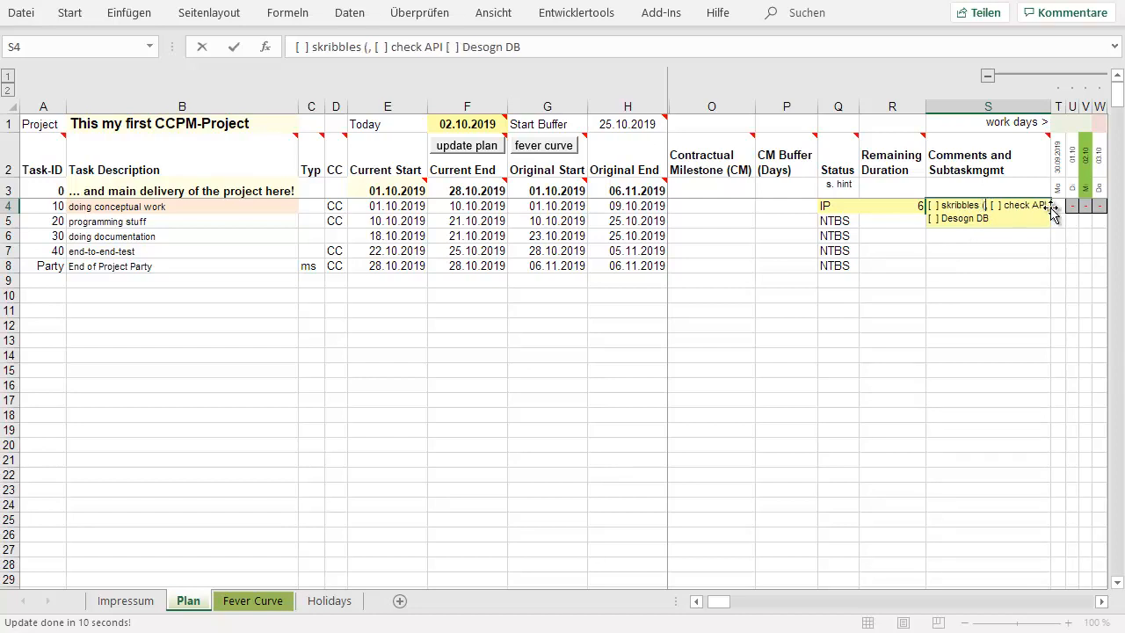
type("2)")
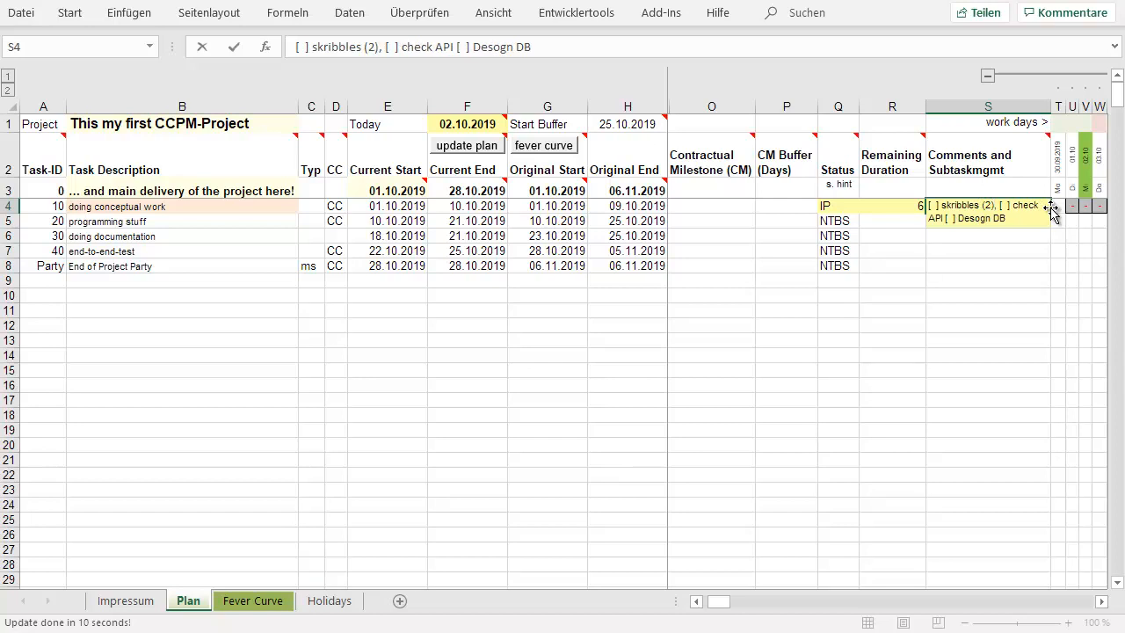
key("Right")
key("Right")
key("Right")
type("(1) ")
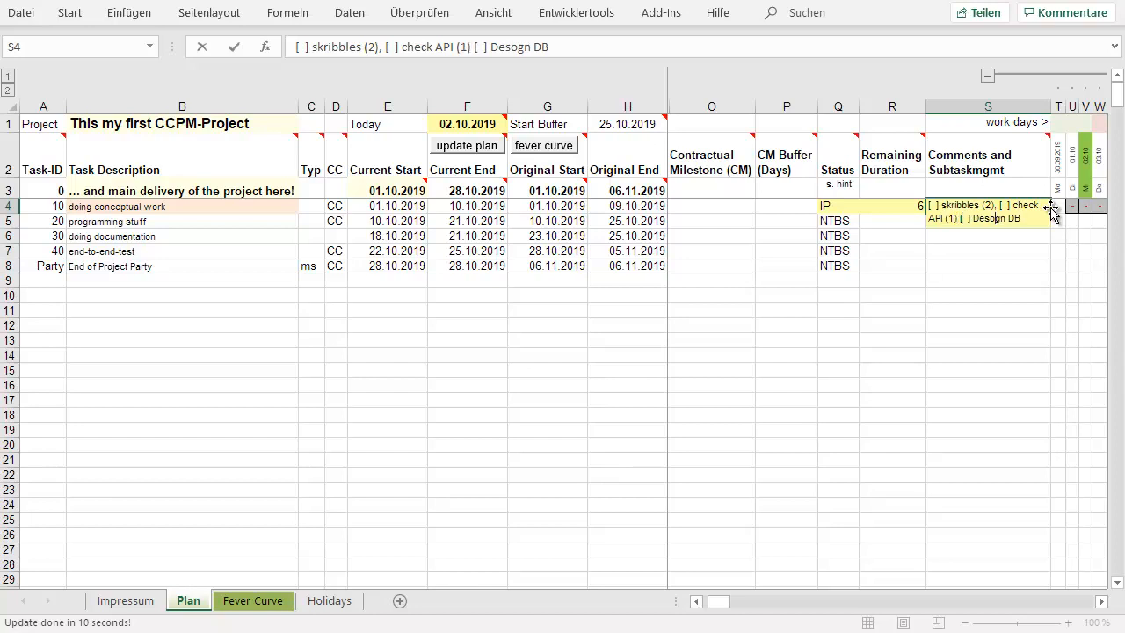
type("3")
left_click(992, 207)
key("Return")
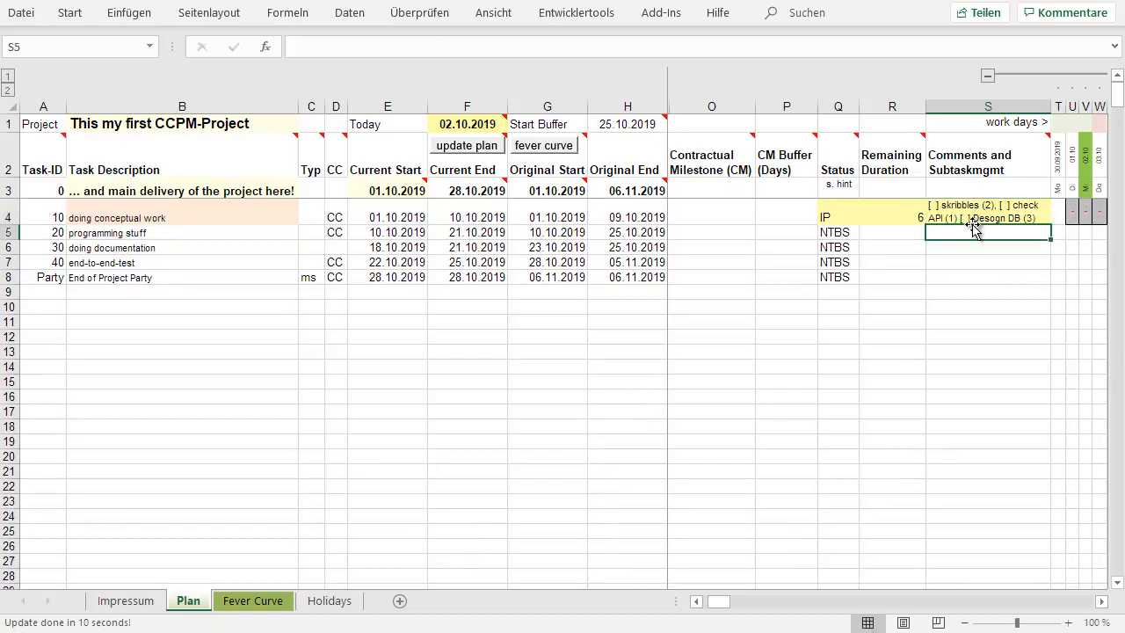
Step: Set the remaining duration of the "doing conceptual work" task to 5 and record the fever curve point for 02.10.2019
left_click(919, 219)
type("5")
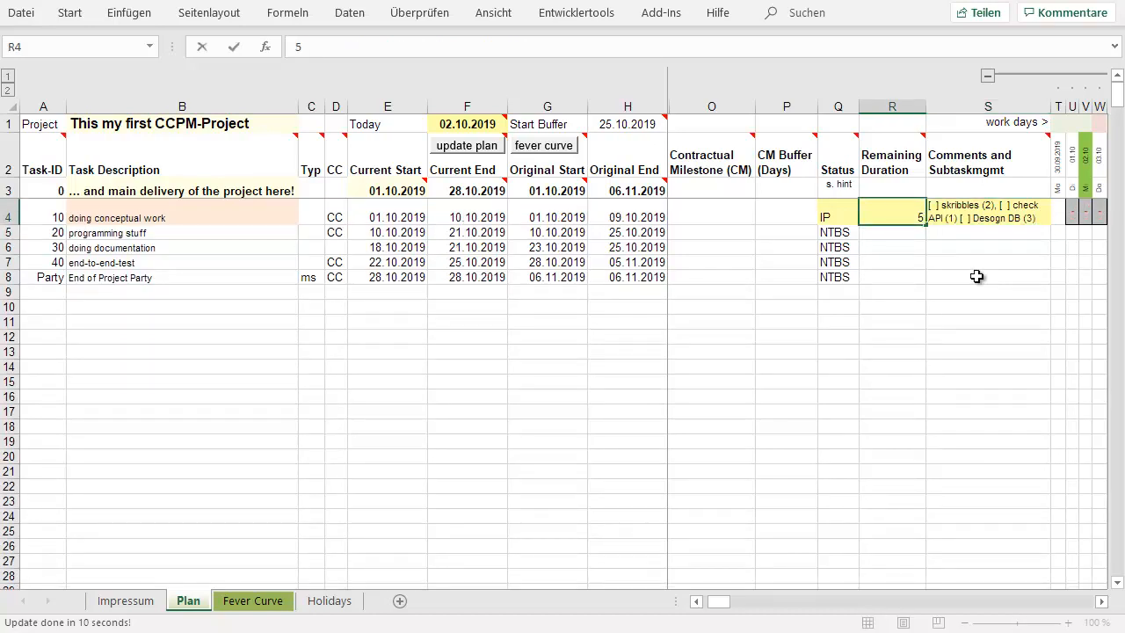
key("Return")
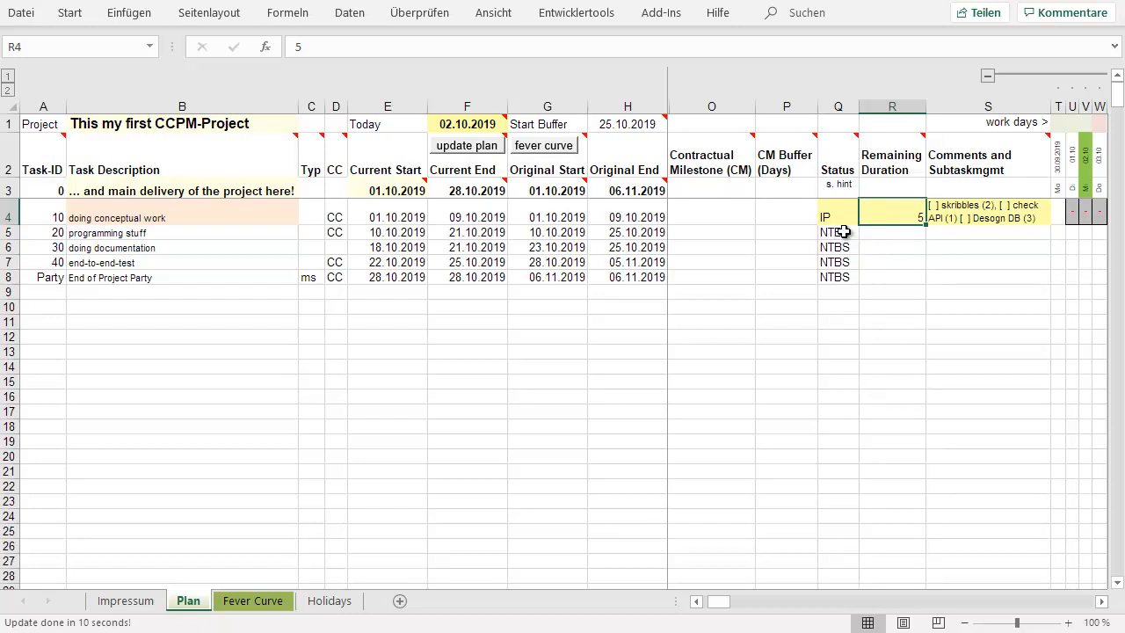
left_click(536, 147)
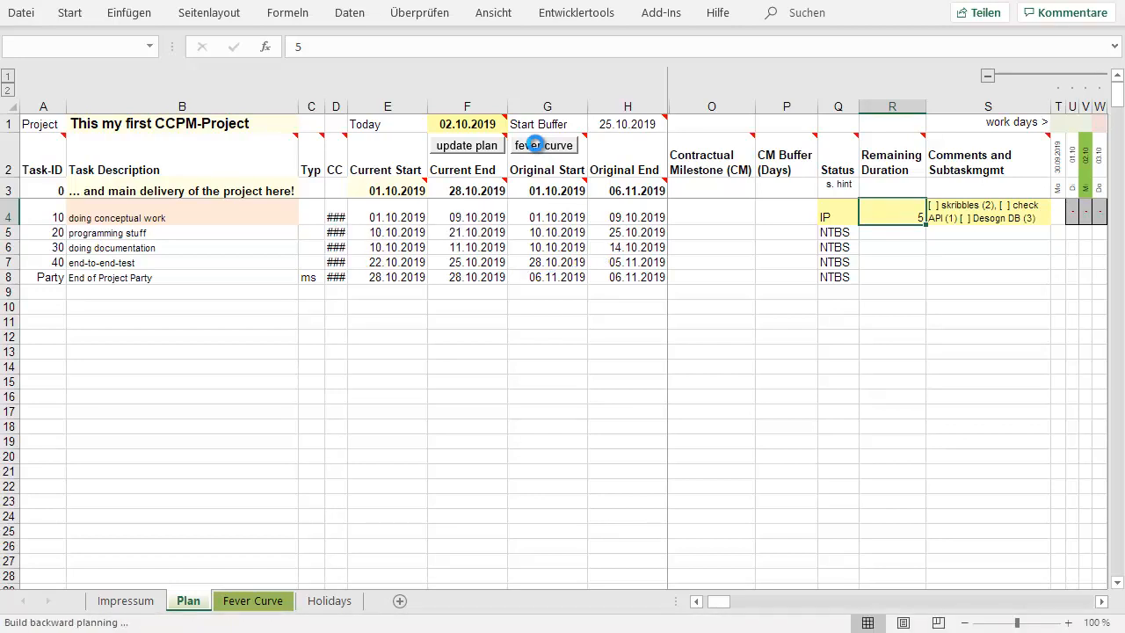
left_click(535, 143)
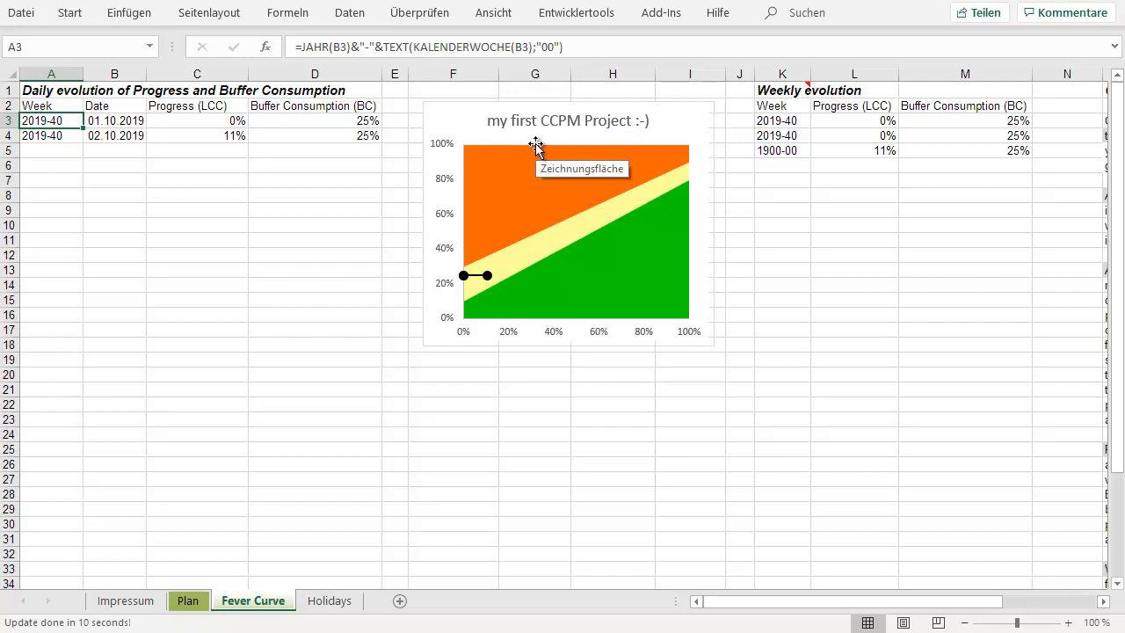
Step: Review the week, progress and buffer consumption entries for 02.10.2019 in the daily evolution table of the Fever Curve sheet
key("Right")
key("Right")
key("Down")
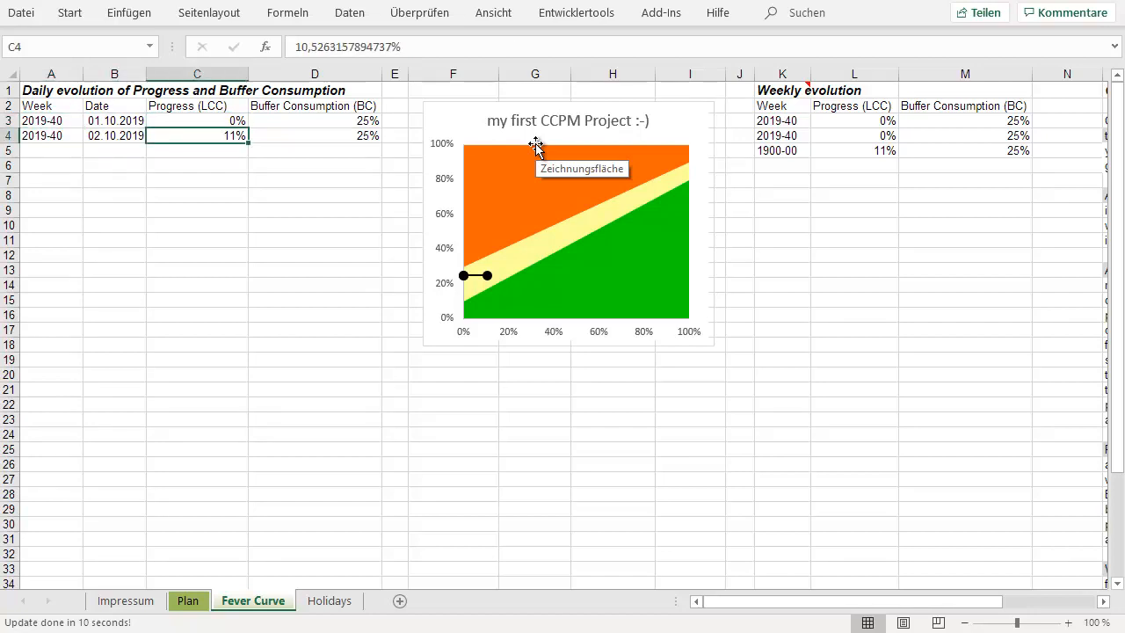
key("Right")
key("Left")
key("Left")
key("Left")
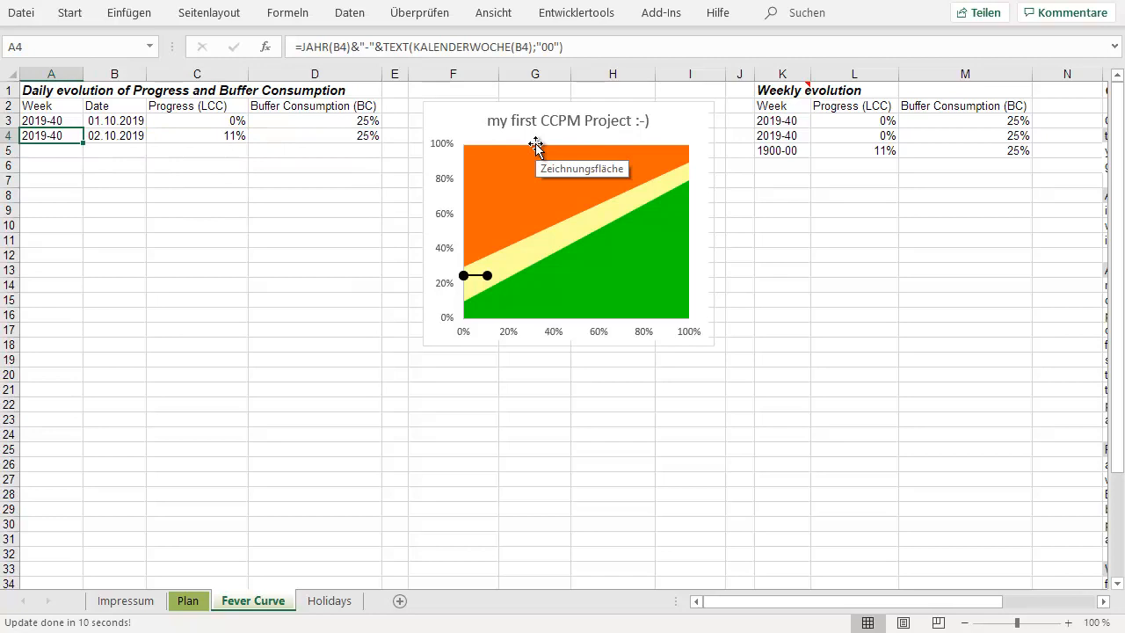
Step: Go back to the Plan sheet and set the Today date to 03.10.2019
left_click(189, 602)
double_click(455, 124)
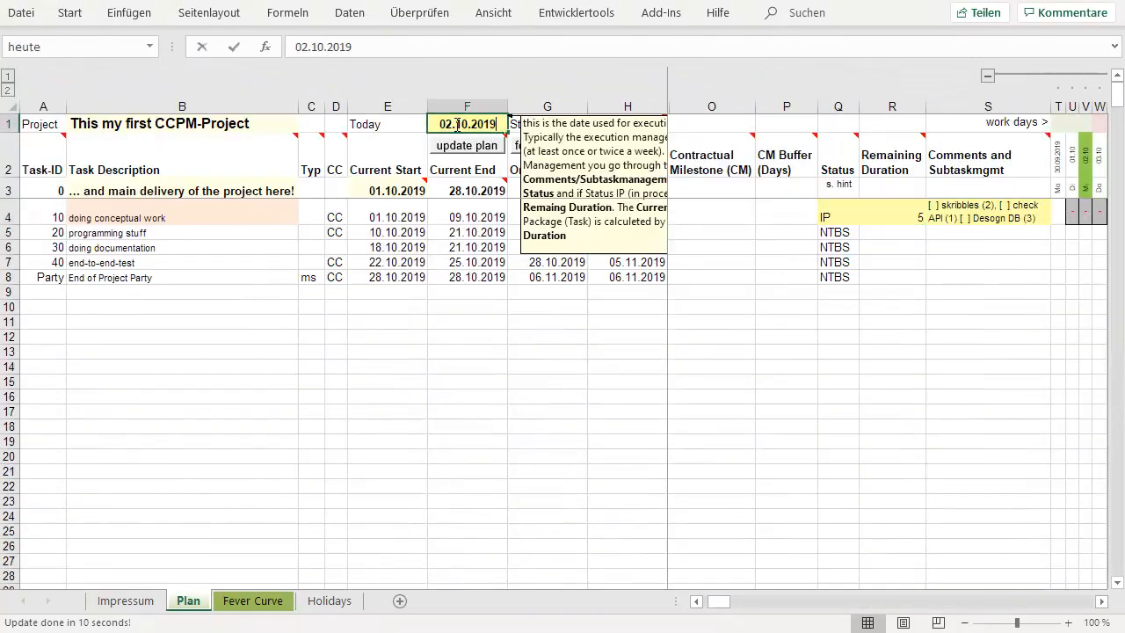
key("Escape")
key("BackSpace")
type("3")
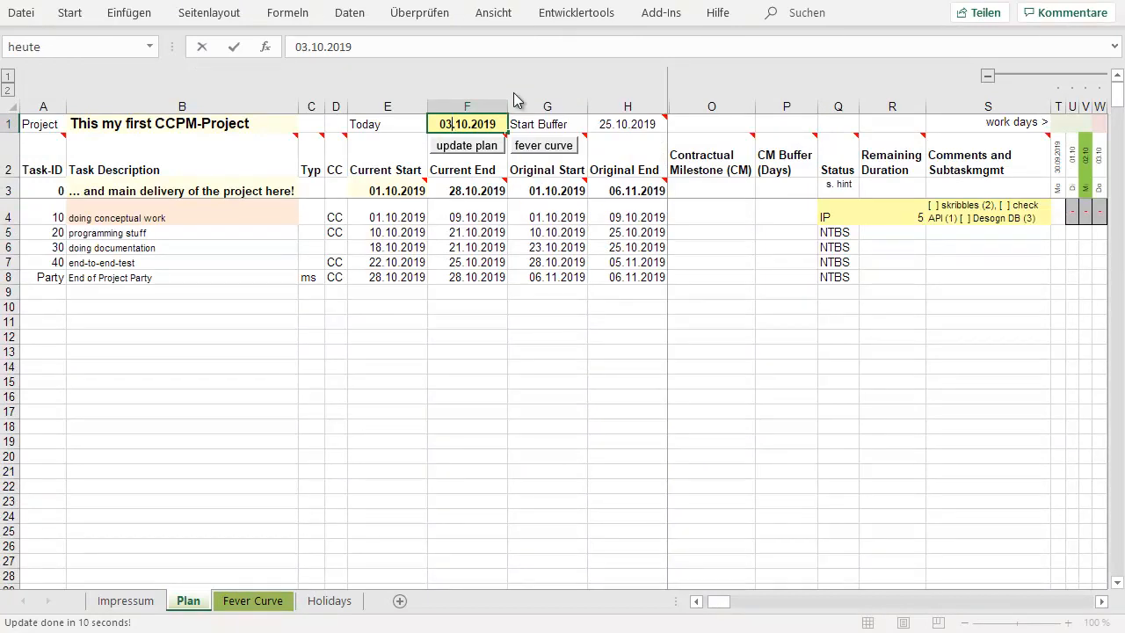
key("Return")
Step: Mark the skribbles and check API subtasks with [X] and correct "Desogn" to "Design" in the "doing conceptual work" comments
left_click(985, 223)
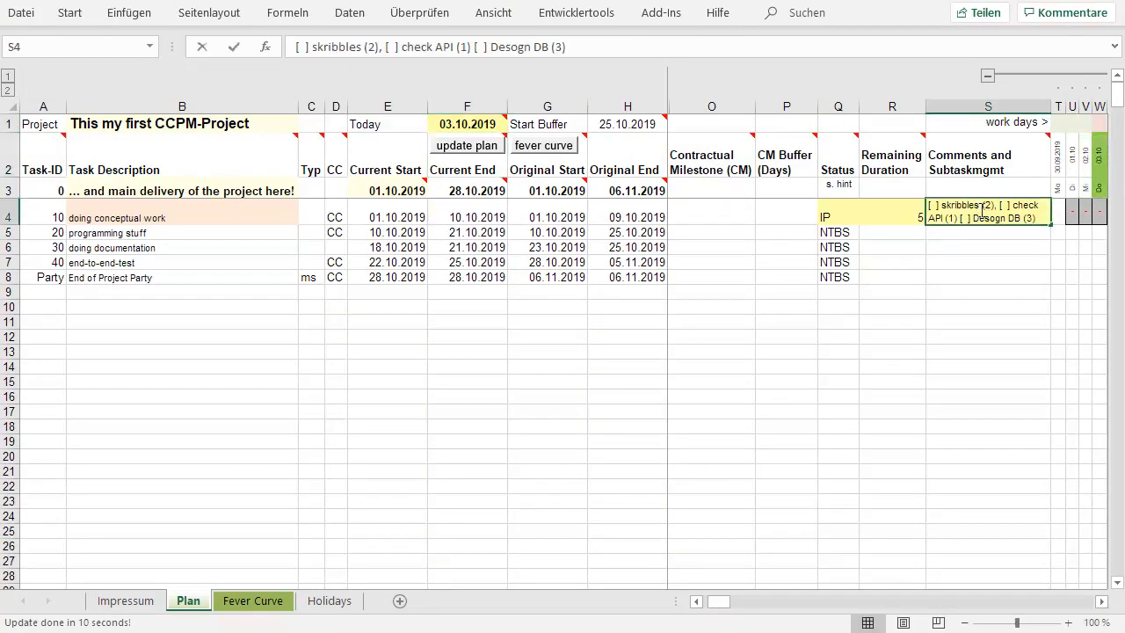
left_click(303, 46)
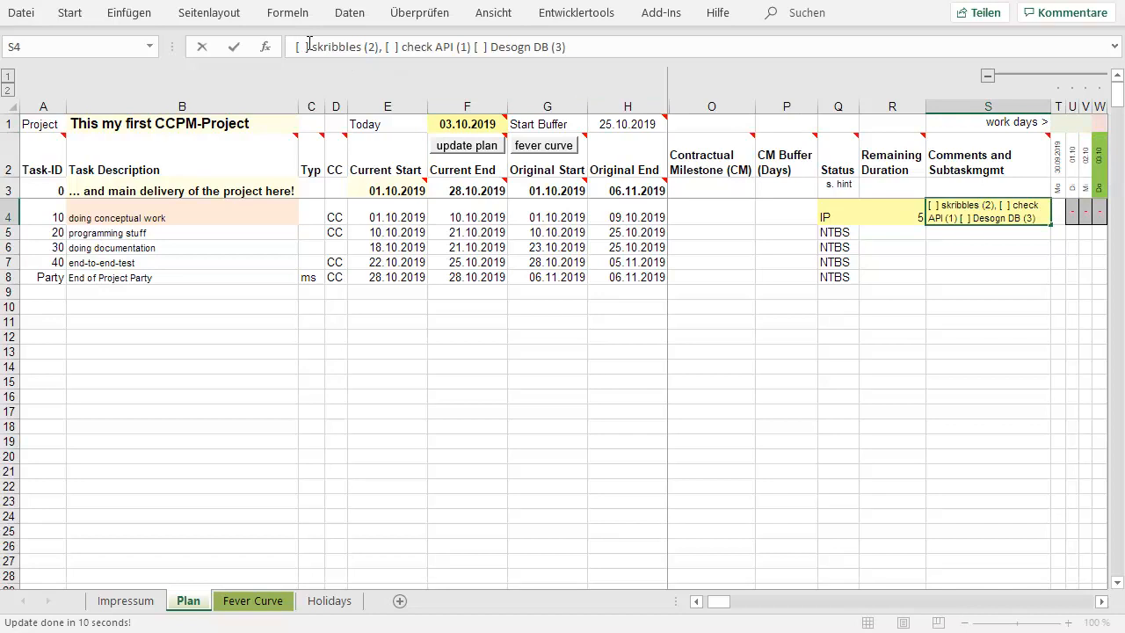
key("BackSpace")
type("X")
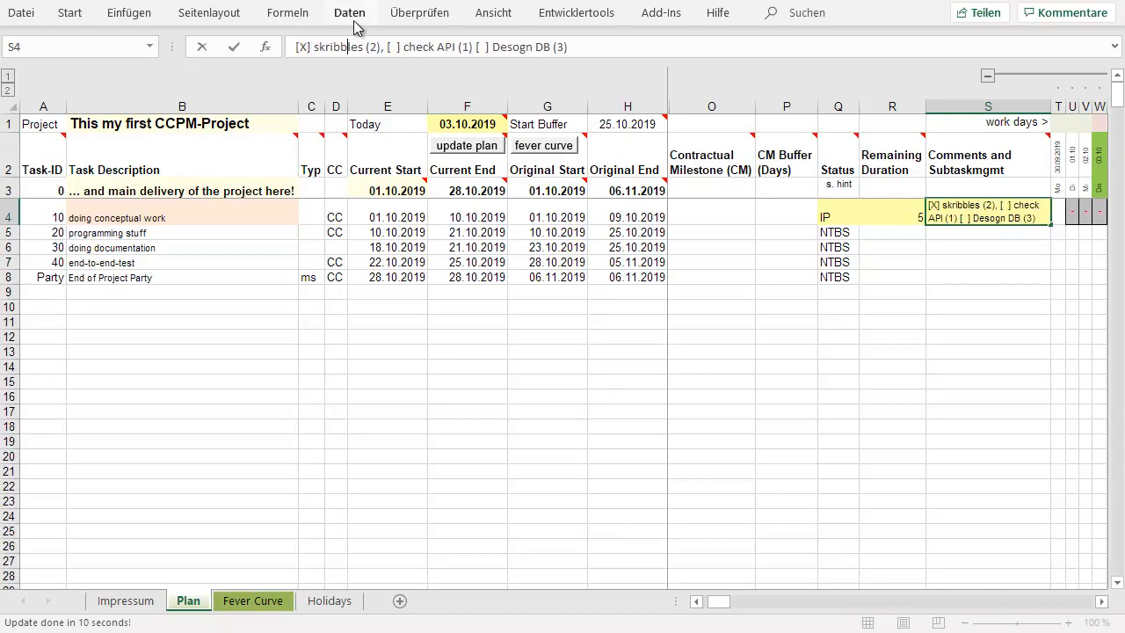
key("Right")
type("X")
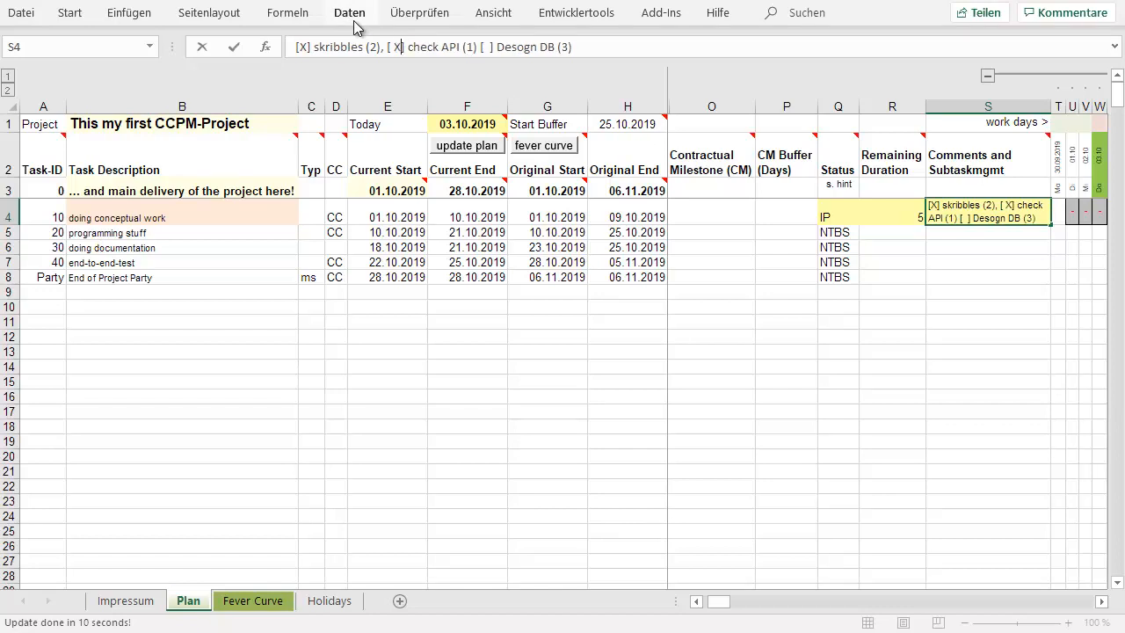
key("Delete")
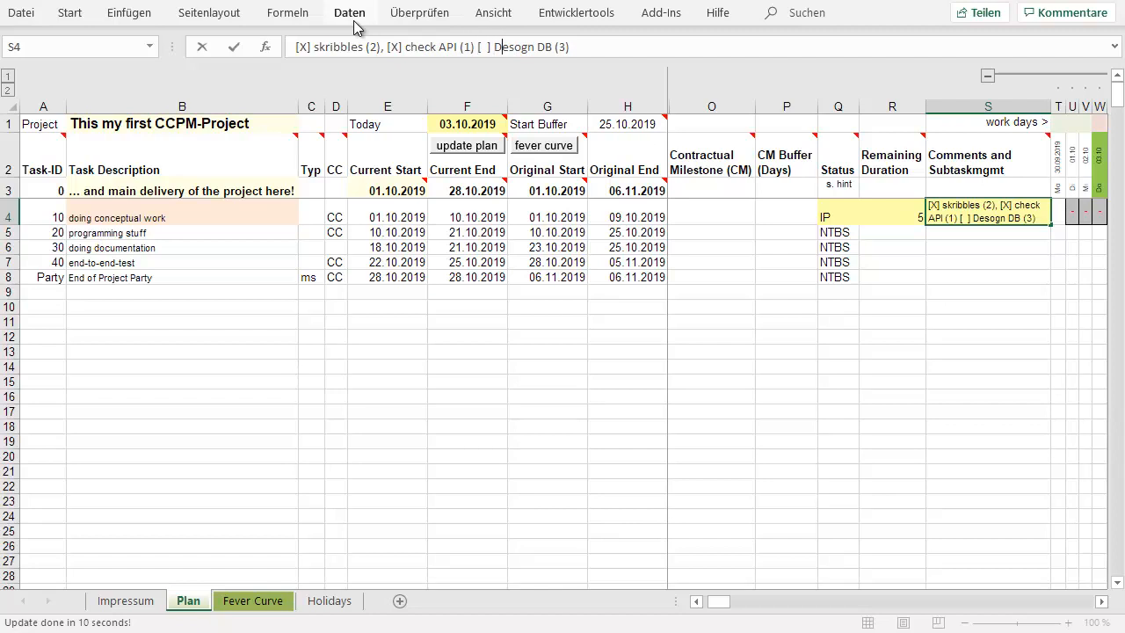
key("BackSpace")
type("i")
key("Return")
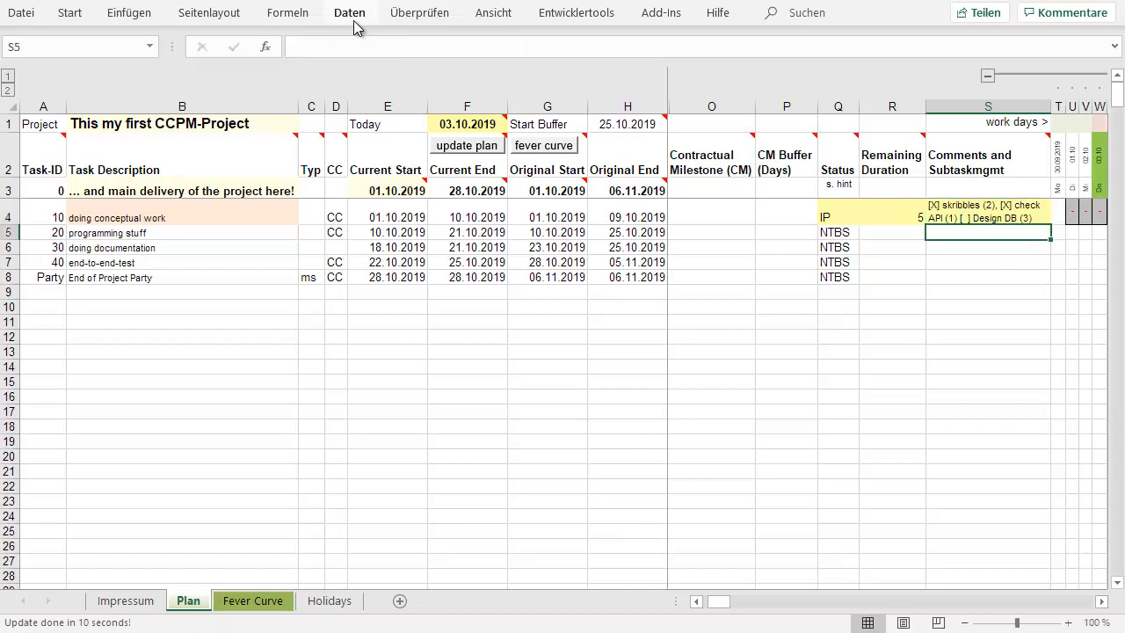
Step: Set the remaining duration of the "doing conceptual work" task to 3 and record the fever curve point for 03.10.2019
key("Up")
key("Left")
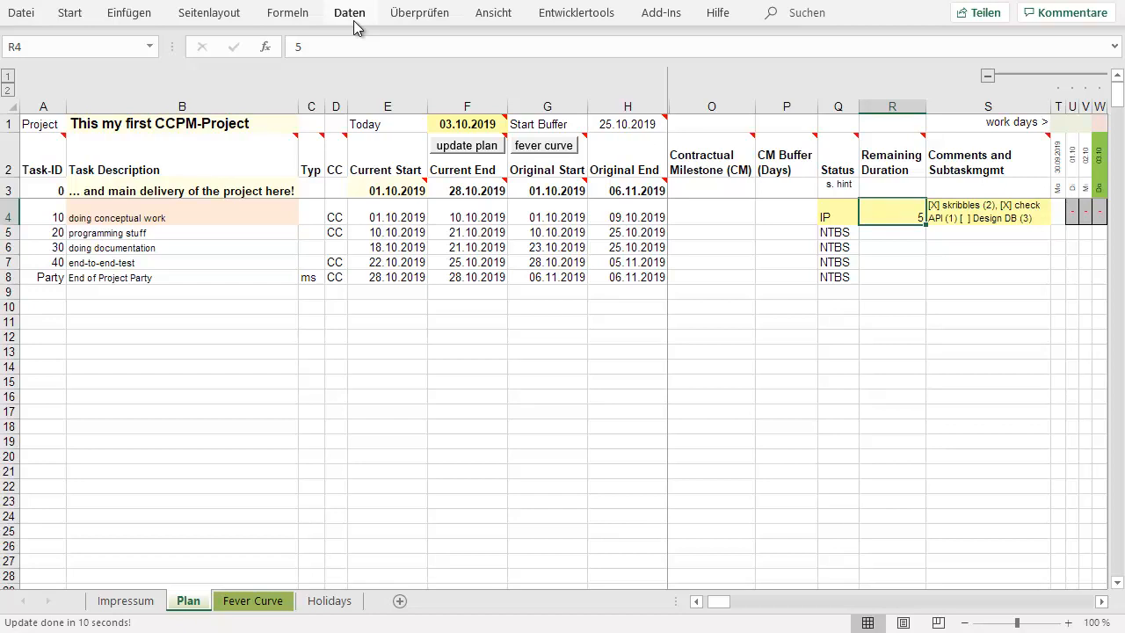
type("3")
key("Return")
left_click(527, 144)
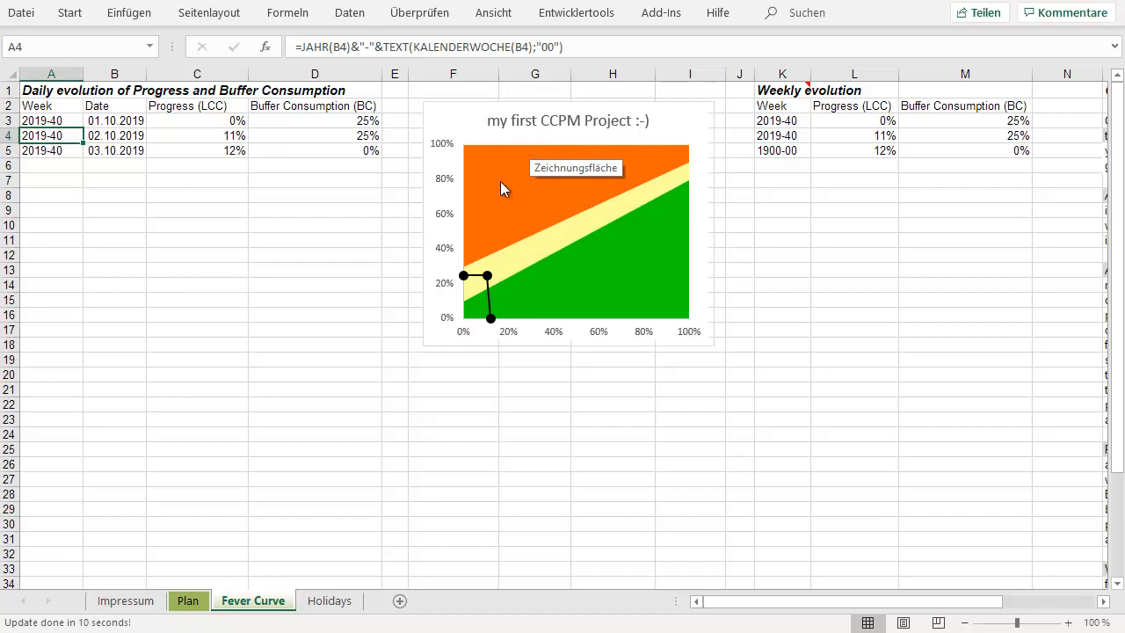
Step: Return to the Plan sheet and examine the scheduled days of the "doing conceptual work" task in the calendar
left_click(189, 602)
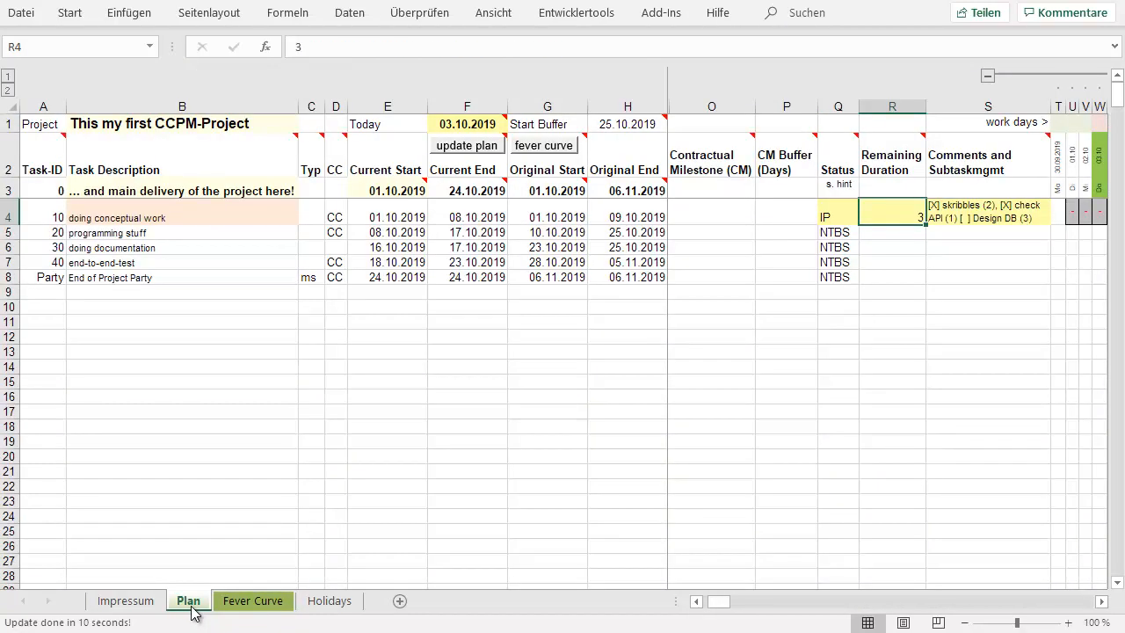
left_click(945, 233)
left_click(995, 207)
key("Right")
key("Right")
key("Right")
key("Right")
key("Right")
key("Right")
key("Right")
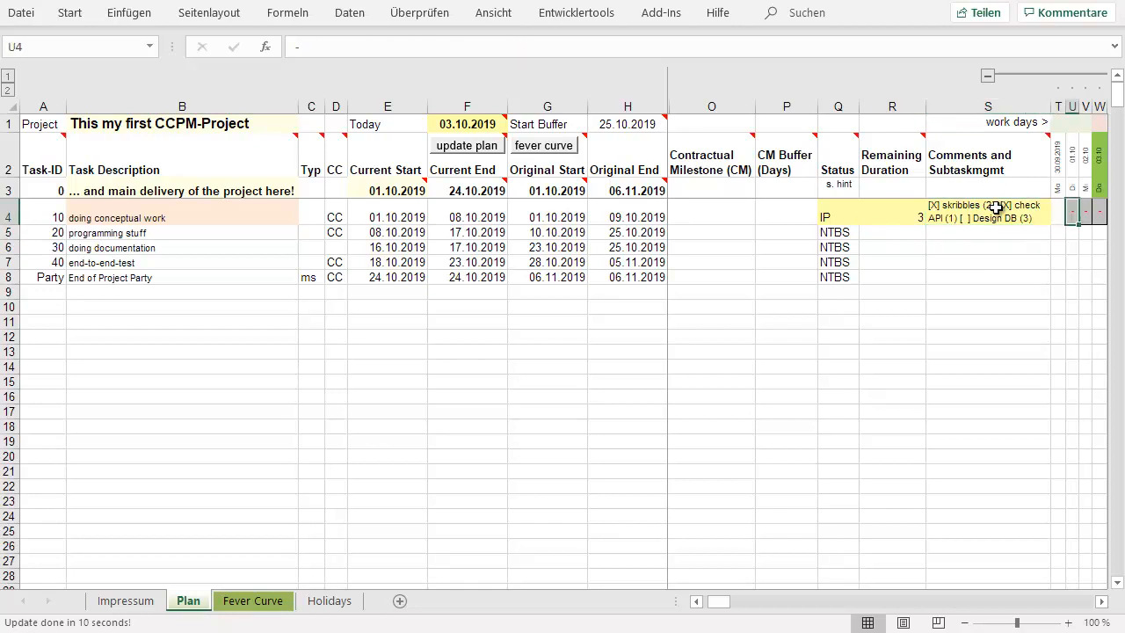
key("Left")
key("Left")
key("Left")
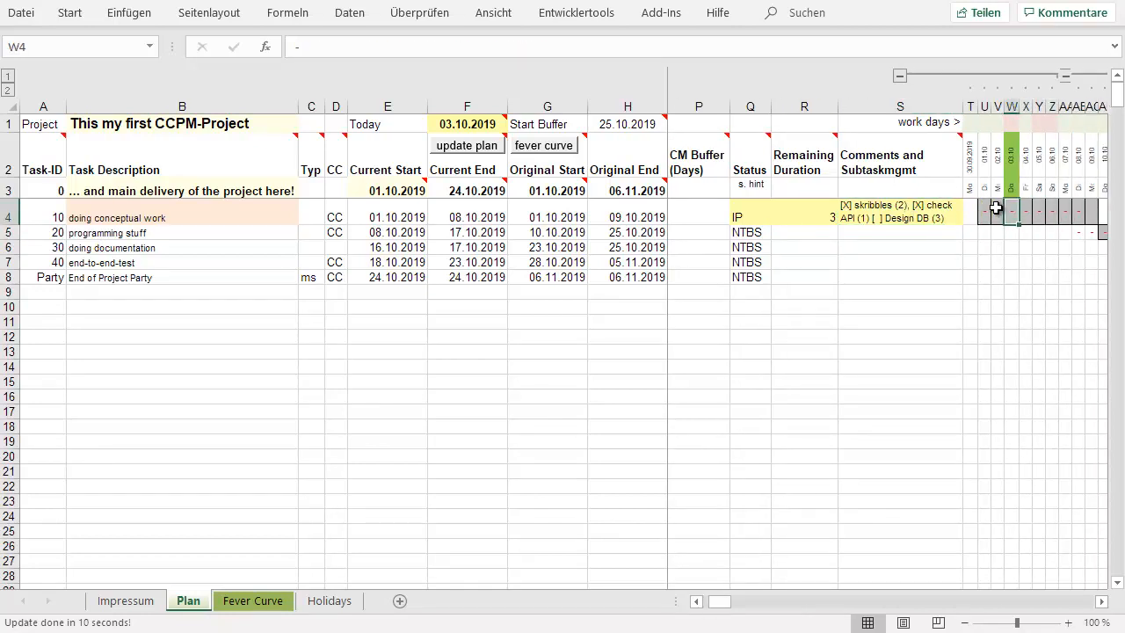
key("Right")
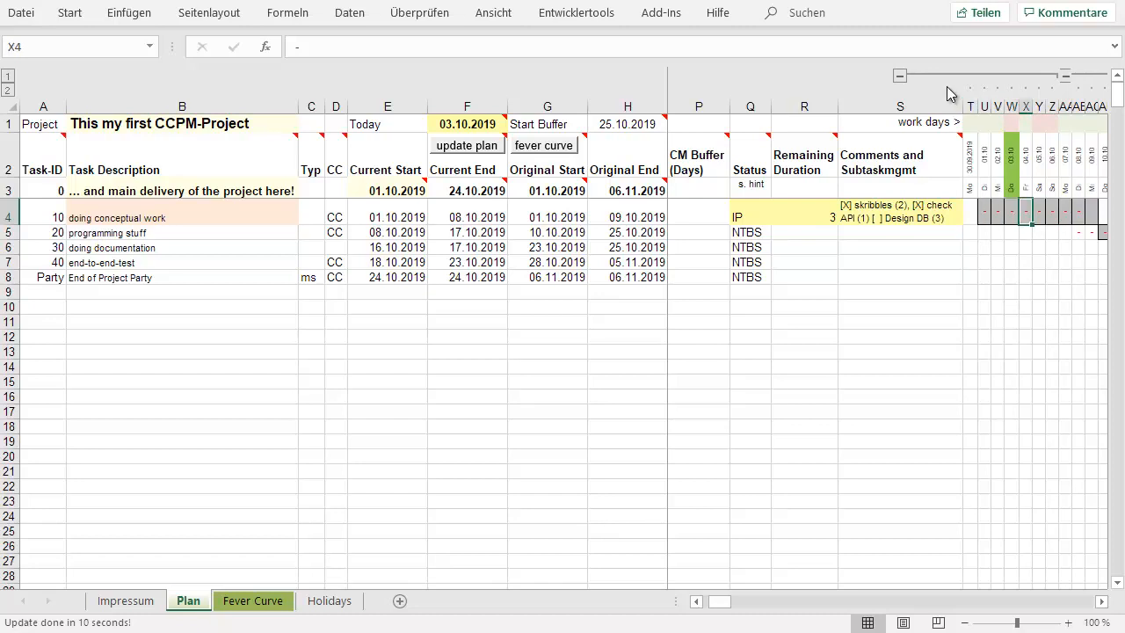
Step: Set the Today date of the plan to 04.10.2019
double_click(454, 124)
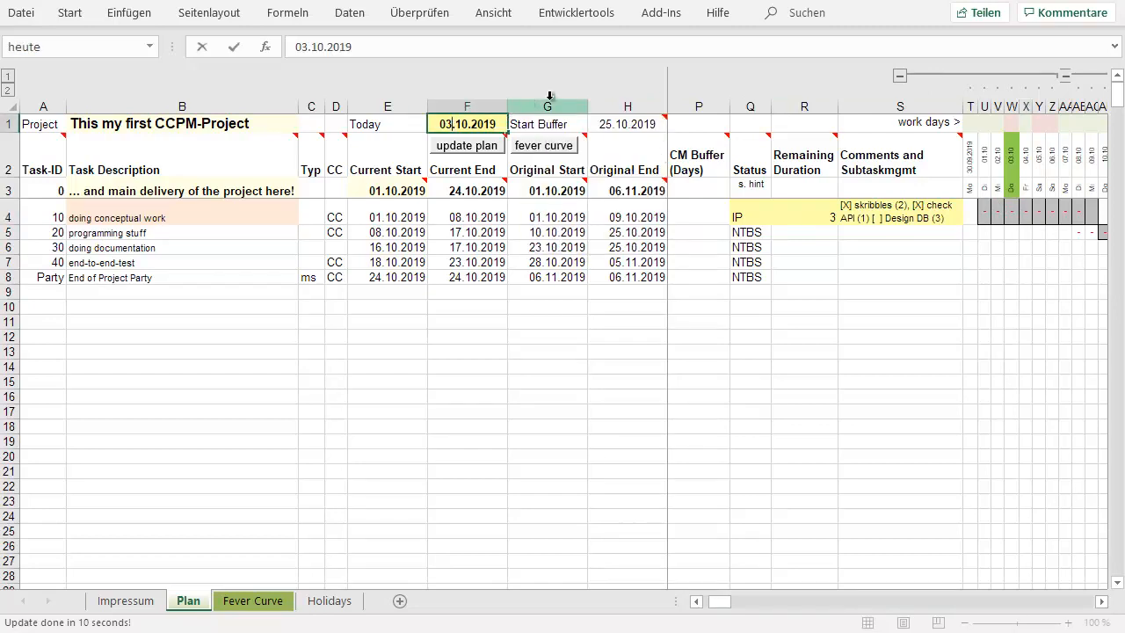
key("BackSpace")
type("5")
key("BackSpace")
type("4")
key("Return")
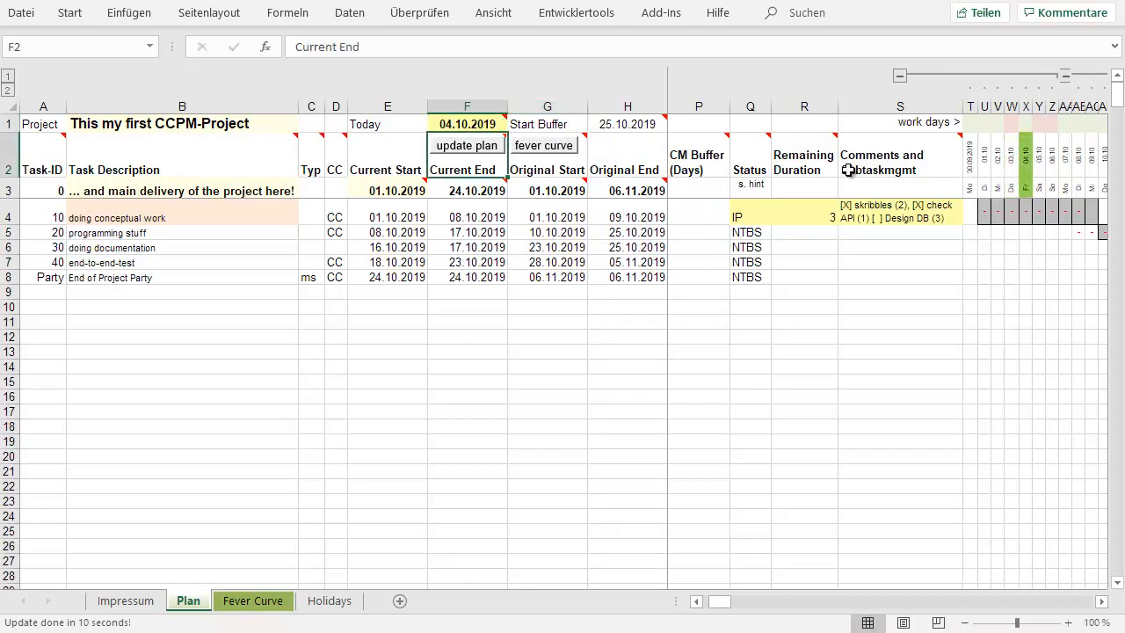
Step: Set the remaining duration of the "doing conceptual work" task to 2 and record the fever curve point for 04.10.2019
left_click(818, 216)
type("2")
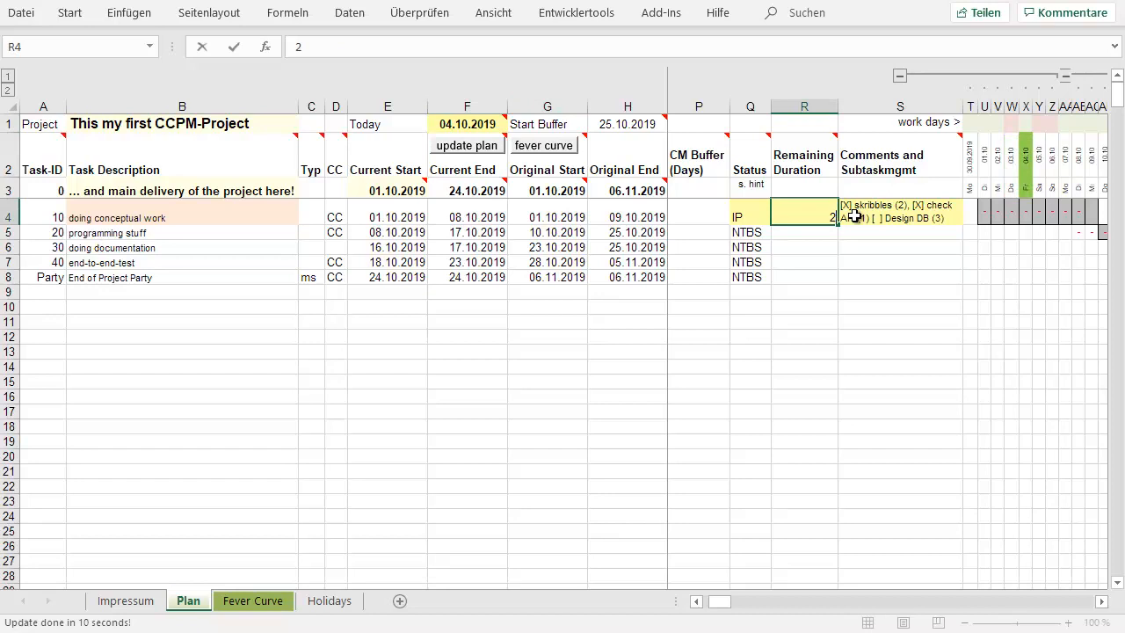
key("Return")
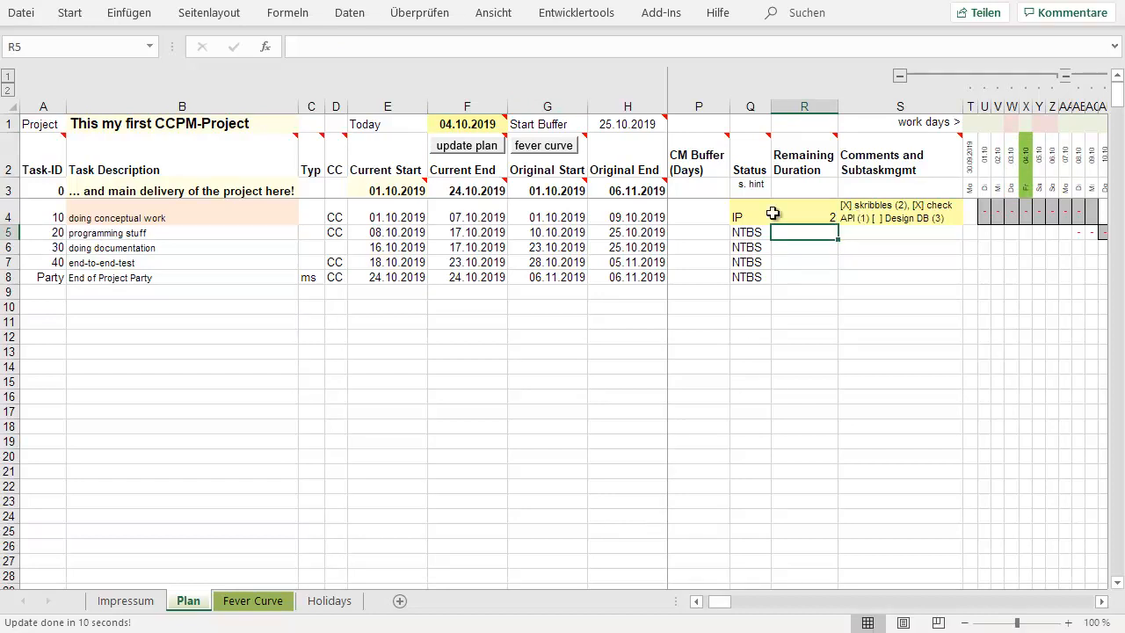
left_click(534, 146)
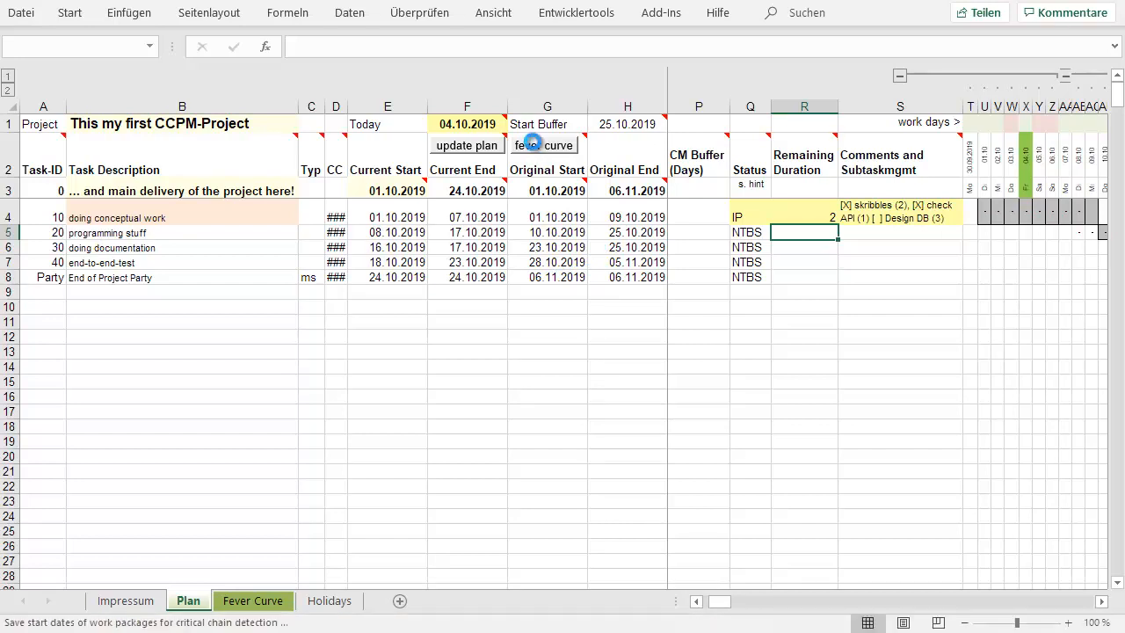
left_click(532, 142)
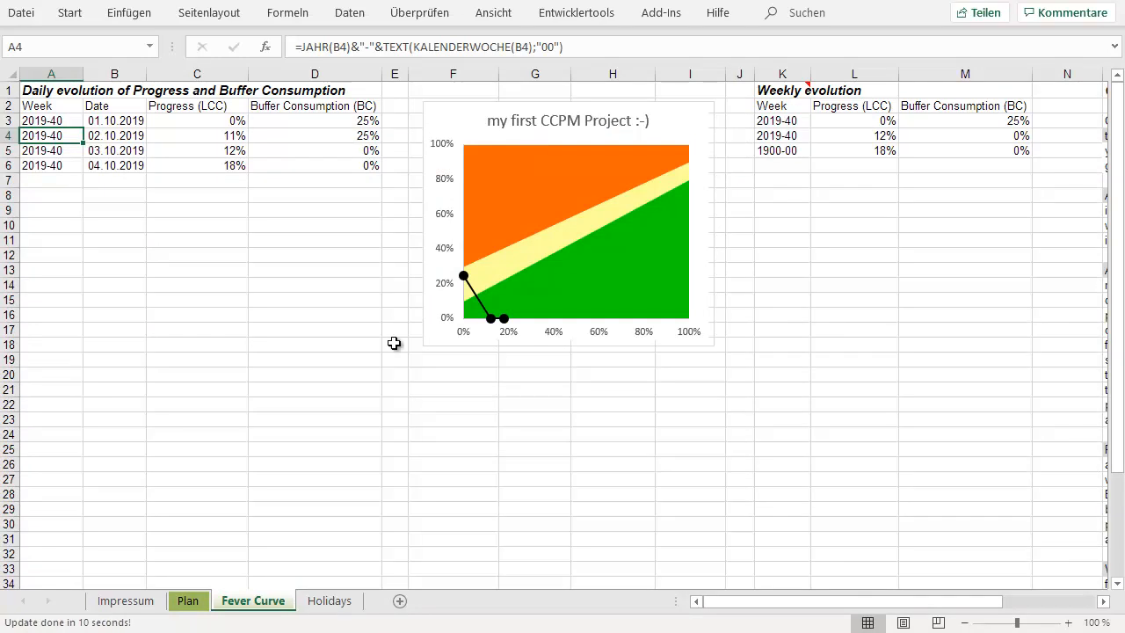
Step: Go back to the Plan sheet and set the Today date to 07.10.2019
left_click(187, 603)
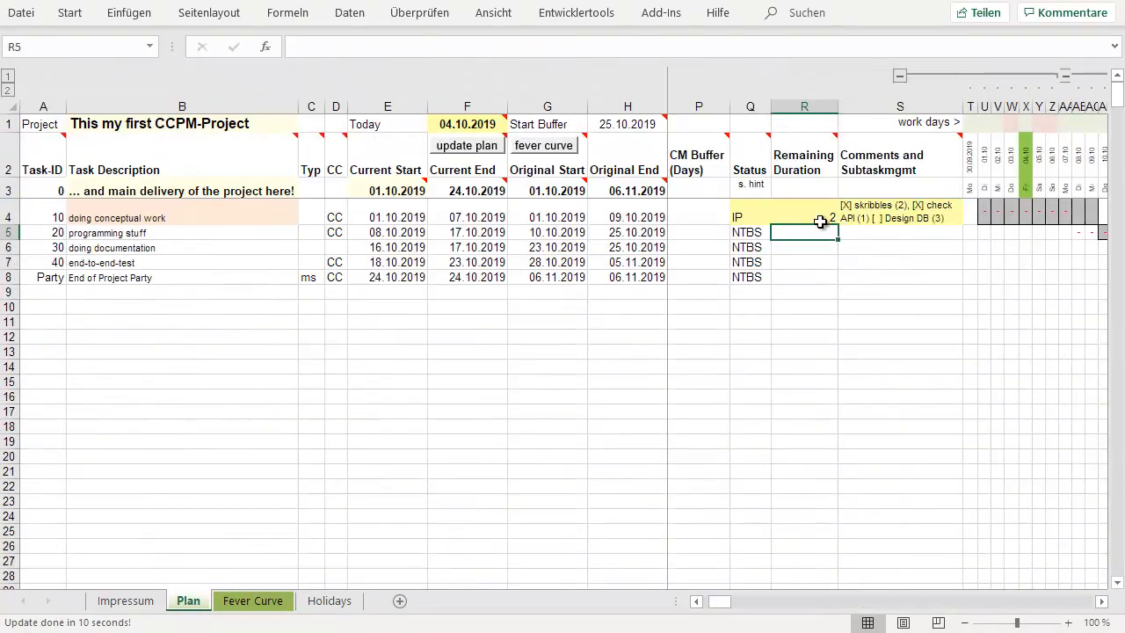
left_click(1065, 188)
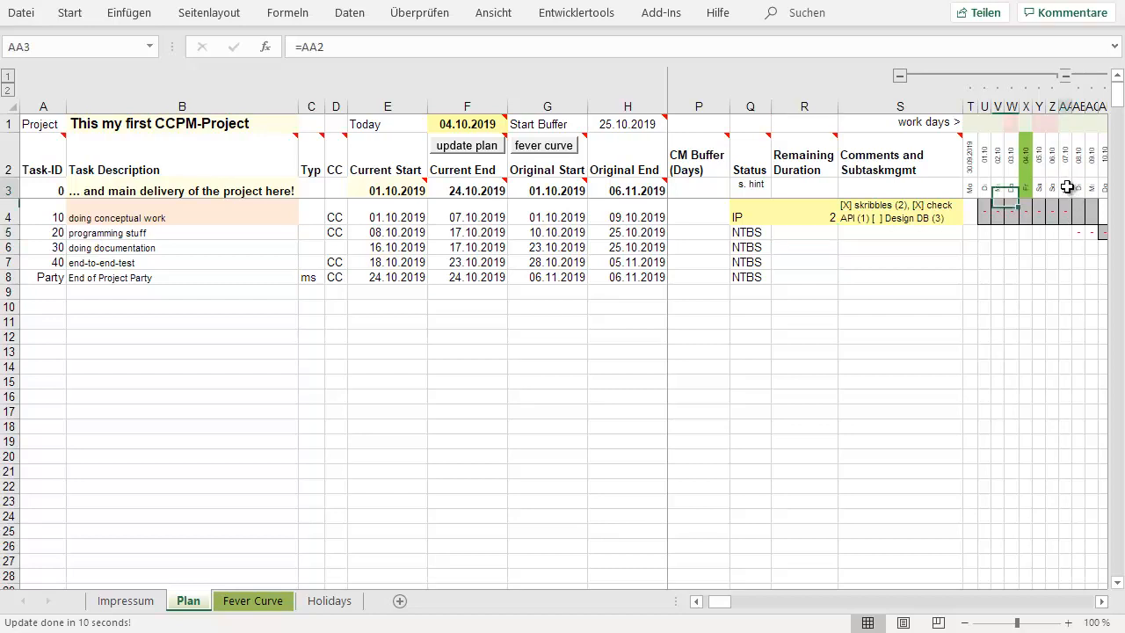
mouse_move(450, 121)
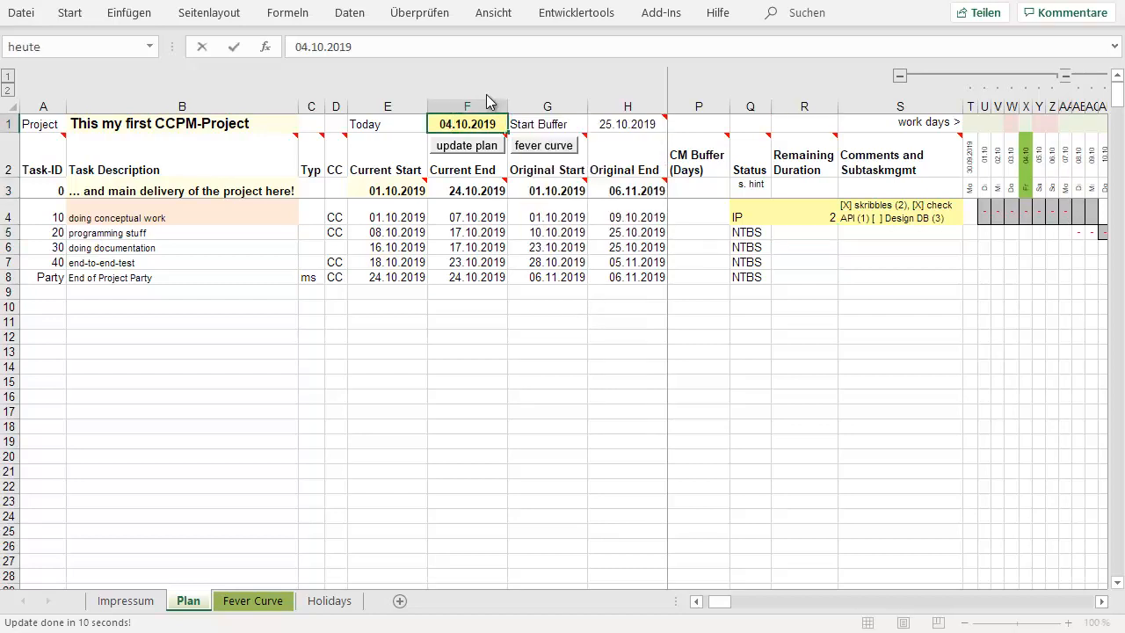
key("BackSpace")
type("7")
key("Return")
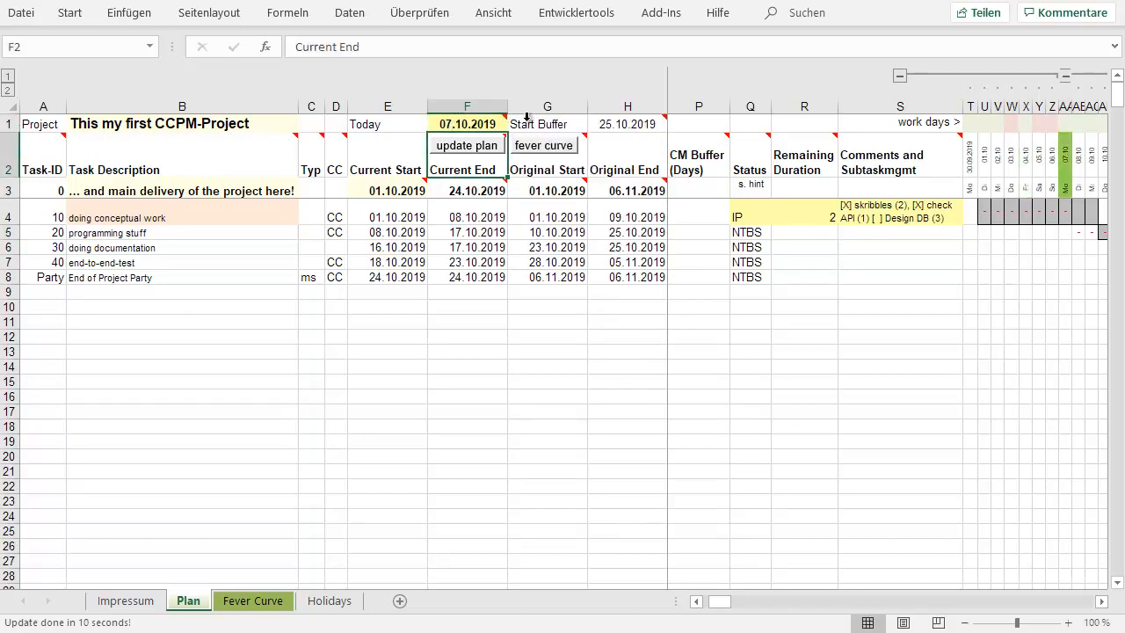
Step: Set the remaining duration of the "doing conceptual work" task to 3 and record the fever curve point for 07.10.2019
left_click(780, 222)
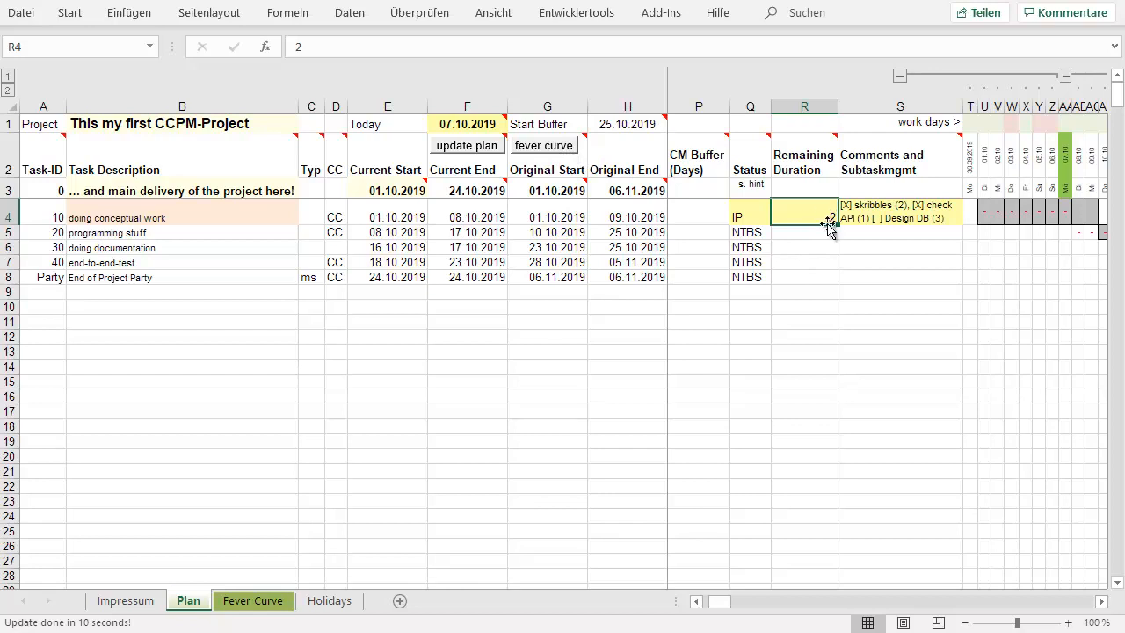
key("Return")
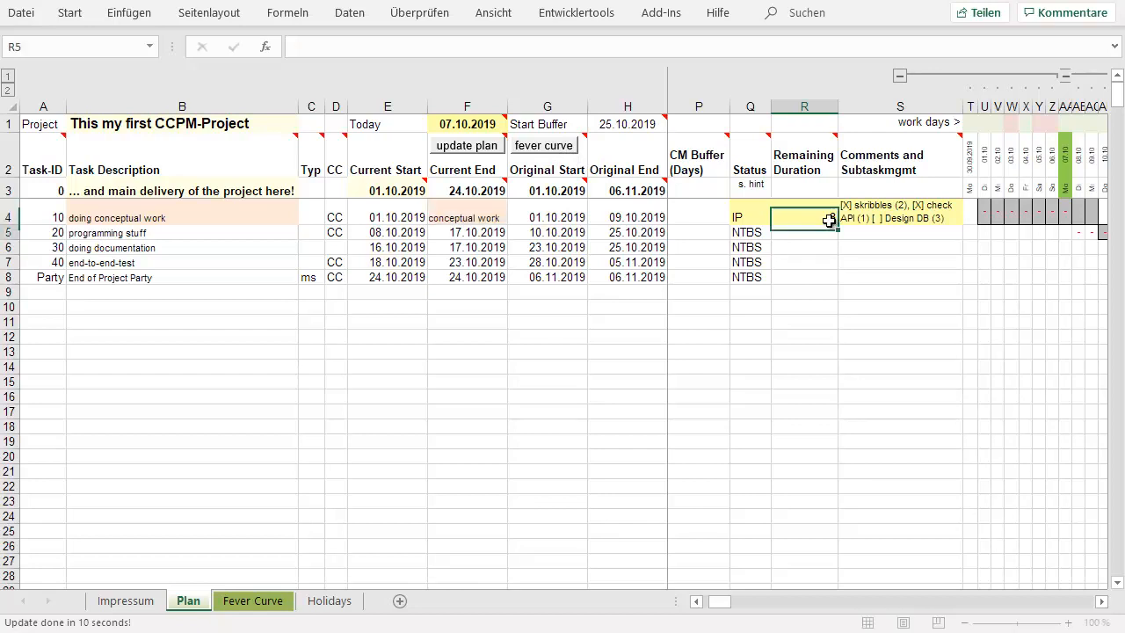
left_click(828, 219)
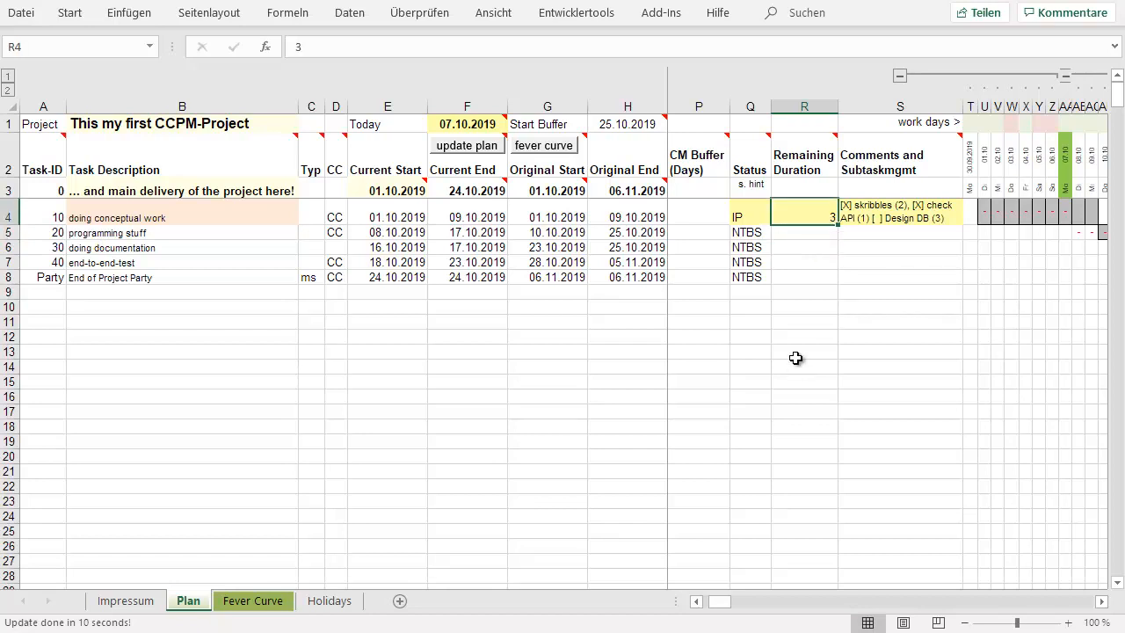
left_click(549, 142)
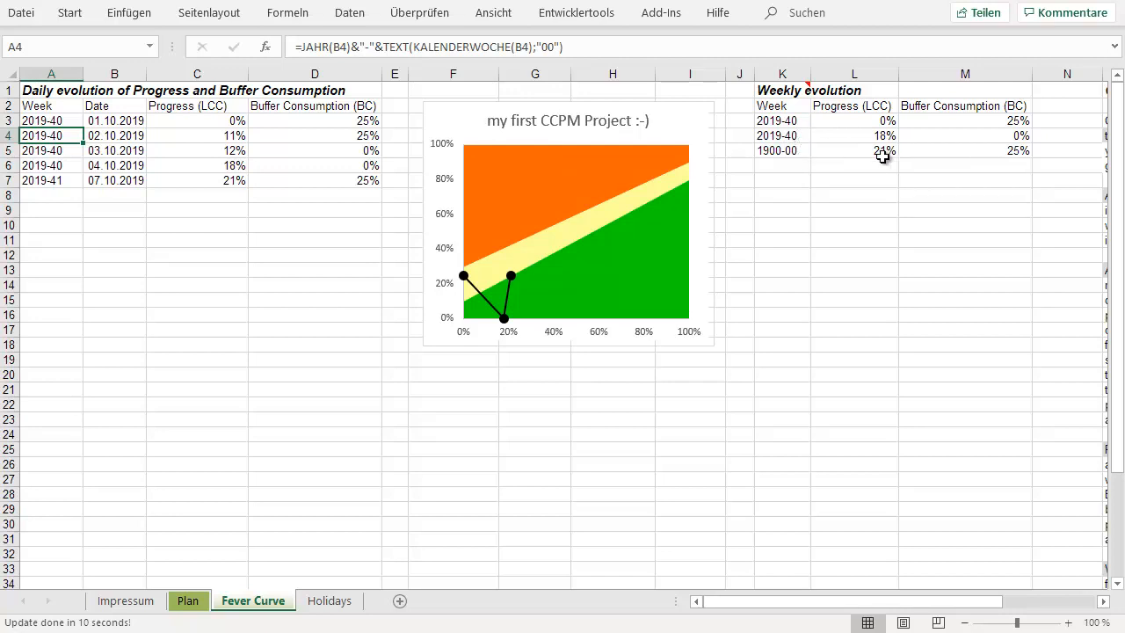
left_click_drag(223, 181, 309, 175)
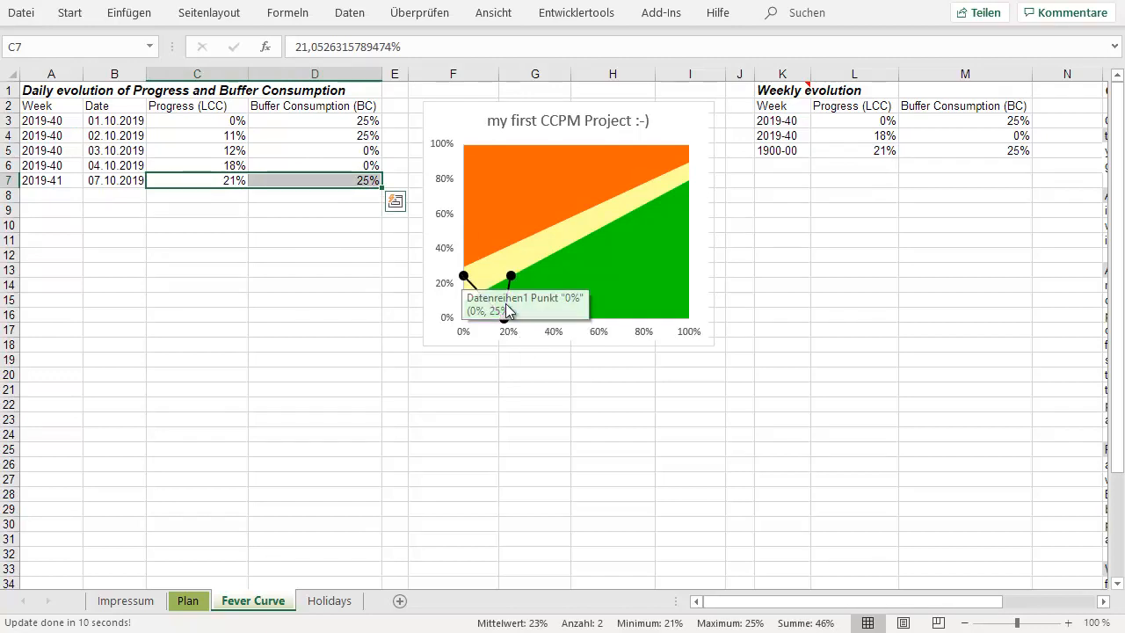
mouse_move(504, 322)
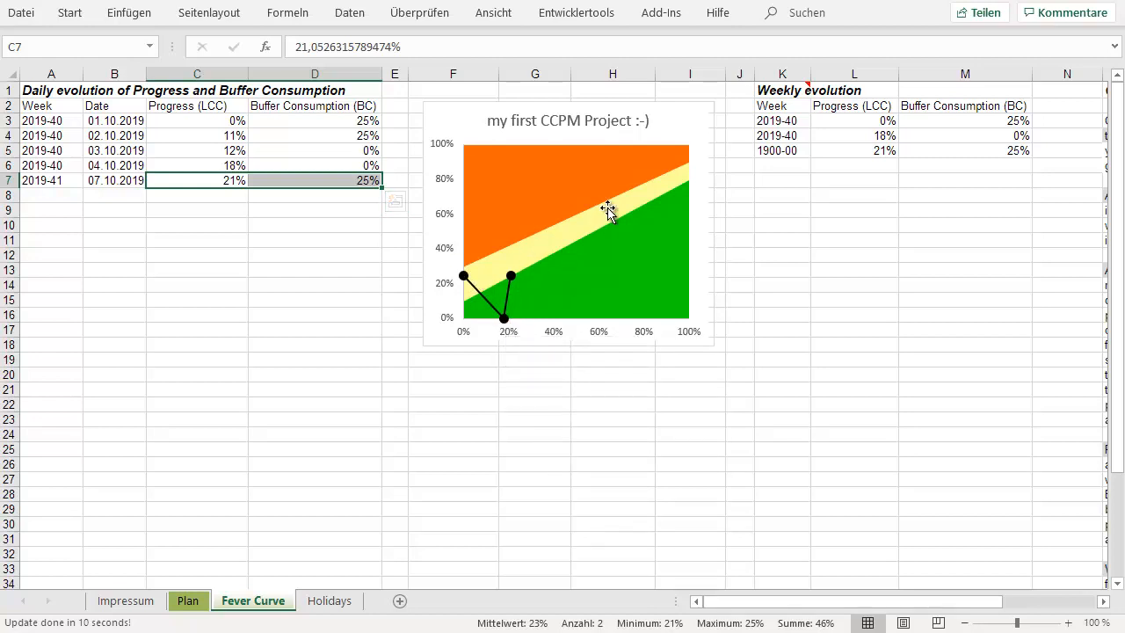
Step: Go back to the Plan sheet and set the Today date to 08.10.2019
left_click(188, 600)
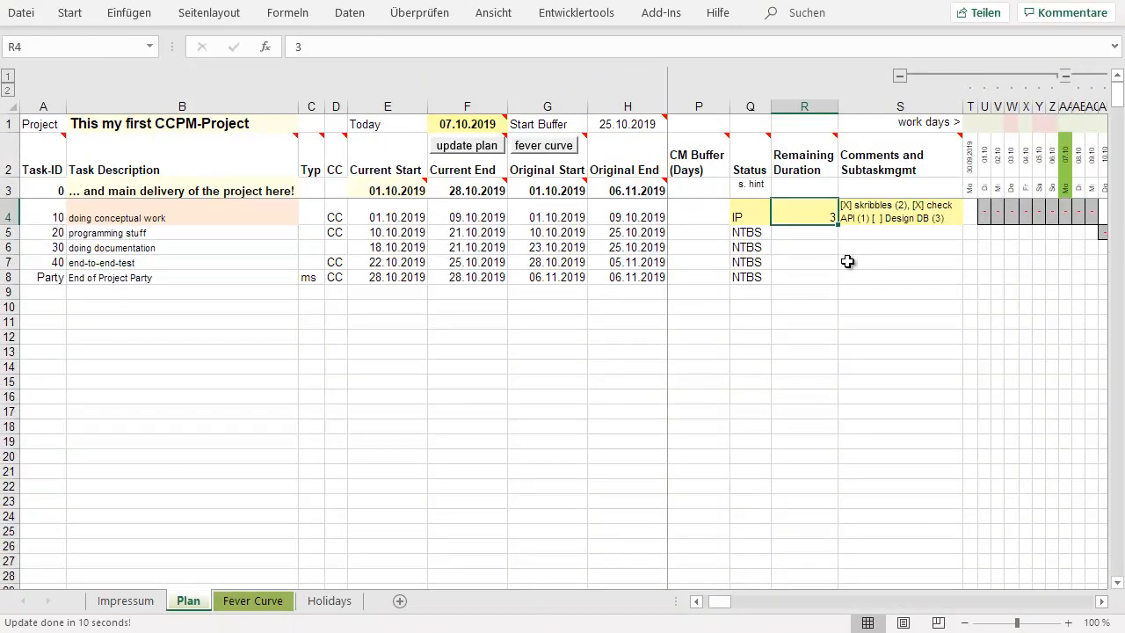
left_click(450, 124)
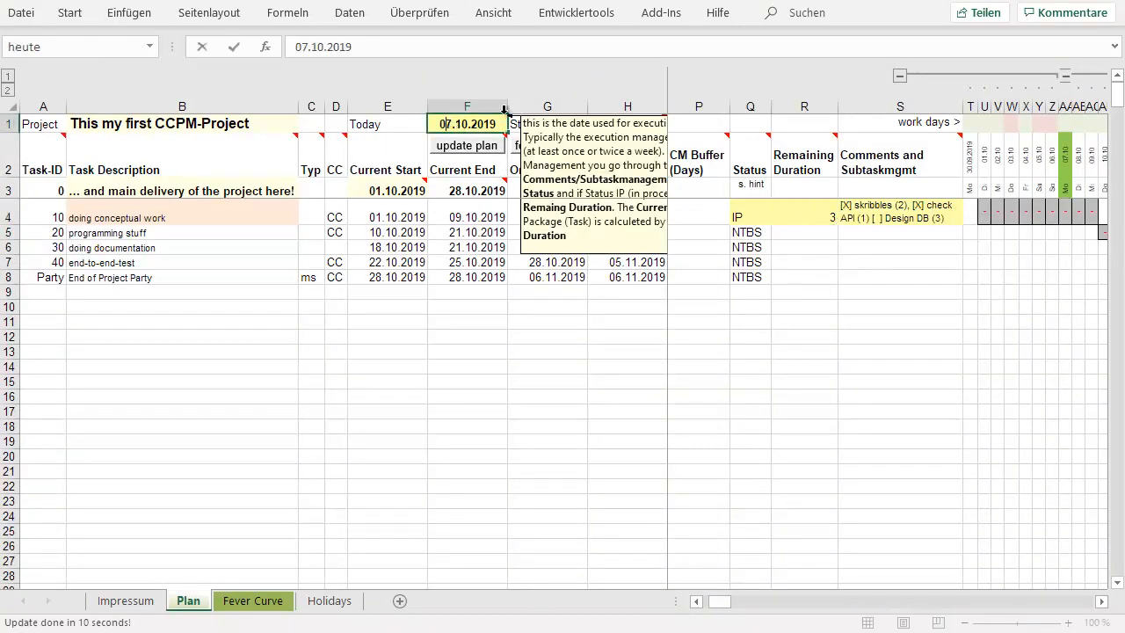
key("Delete")
type("8")
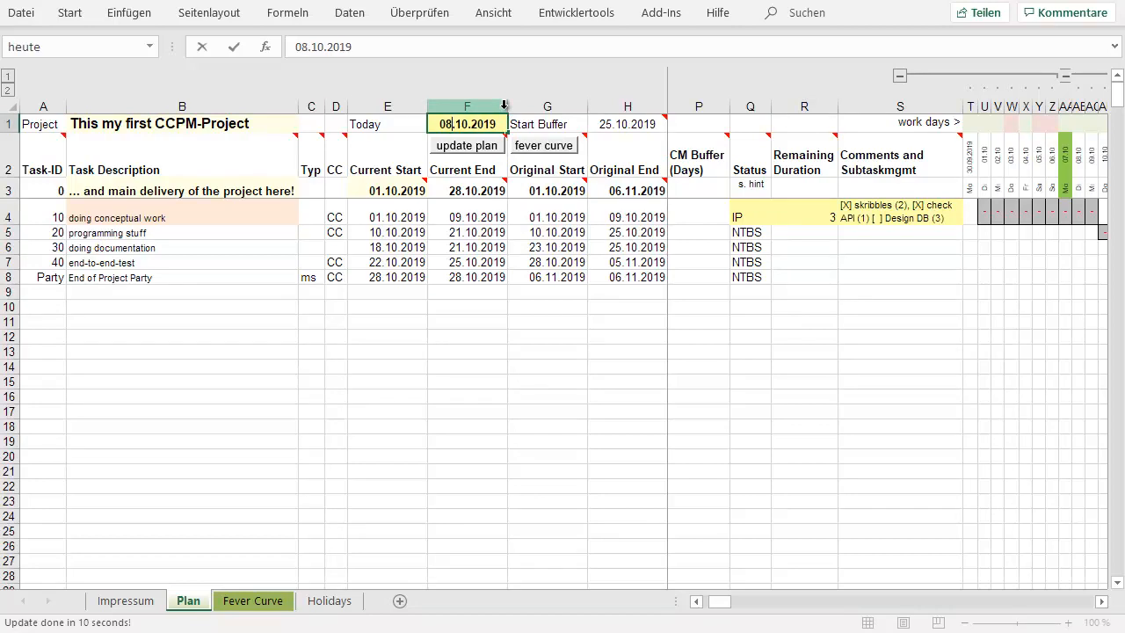
key("Return")
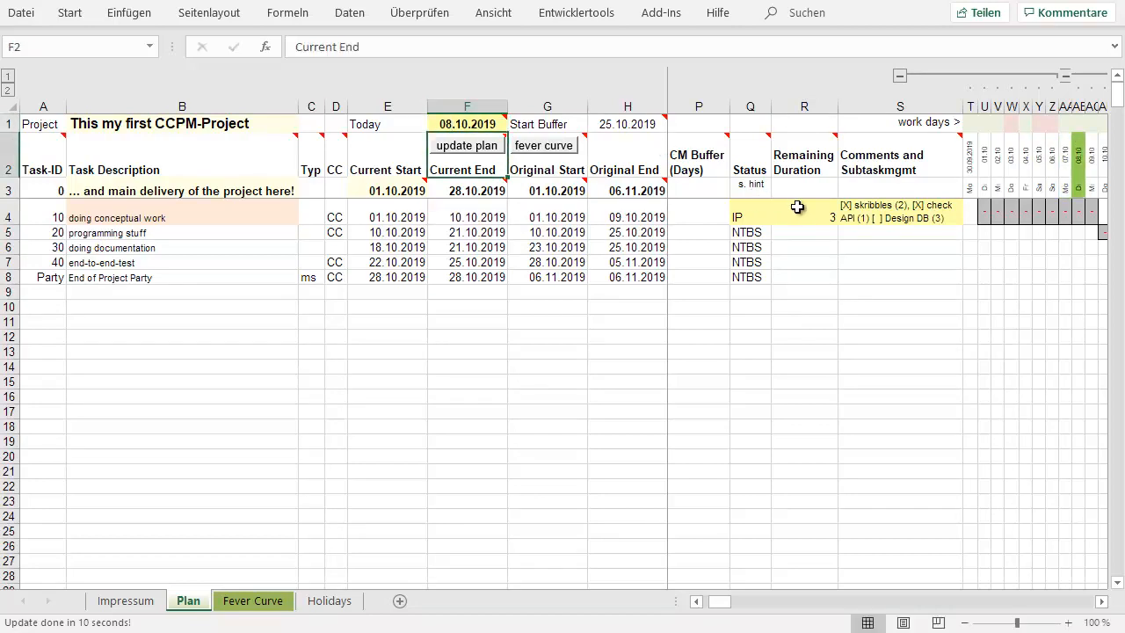
Step: Set the remaining duration of the "doing conceptual work" task to 2 and record the fever curve point for 08.10.2019
left_click(797, 210)
type("2")
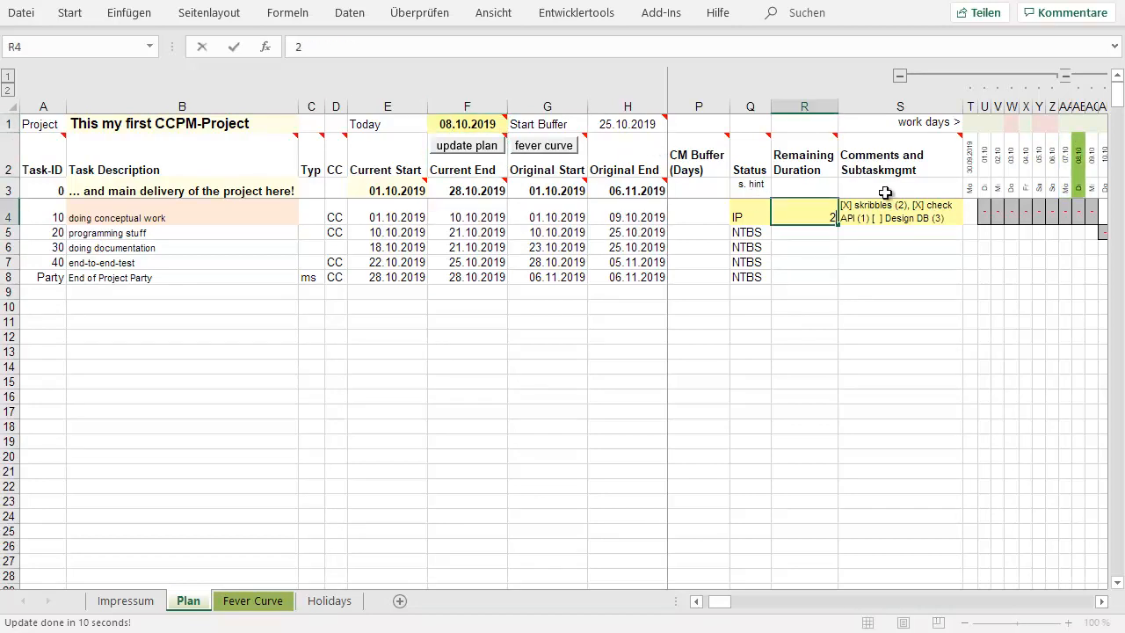
key("Return")
left_click(549, 145)
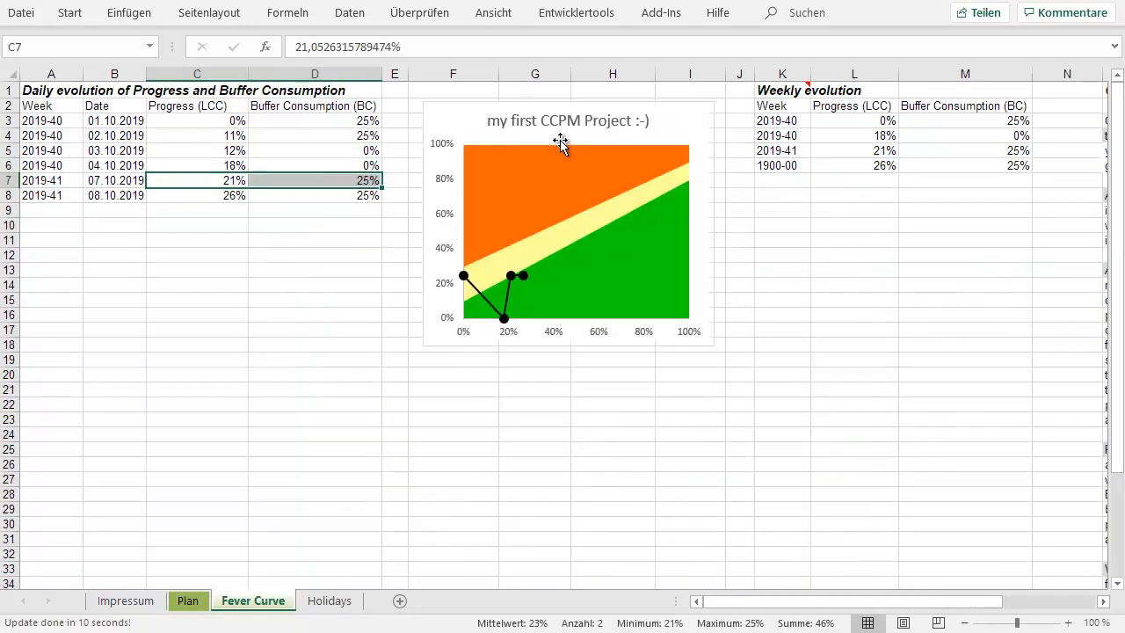
Step: Return to the Plan sheet and examine the "doing conceptual work" task's calendar days before 08.10.2019 and its status entry
left_click(190, 602)
left_click(463, 125)
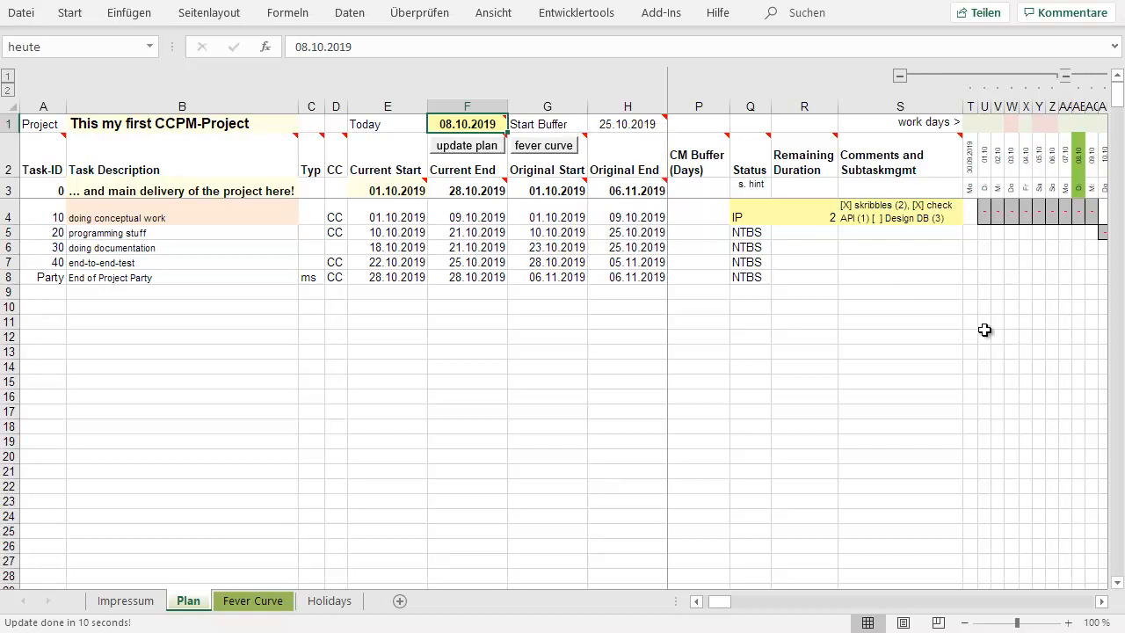
scroll(932, 219, "right", 2)
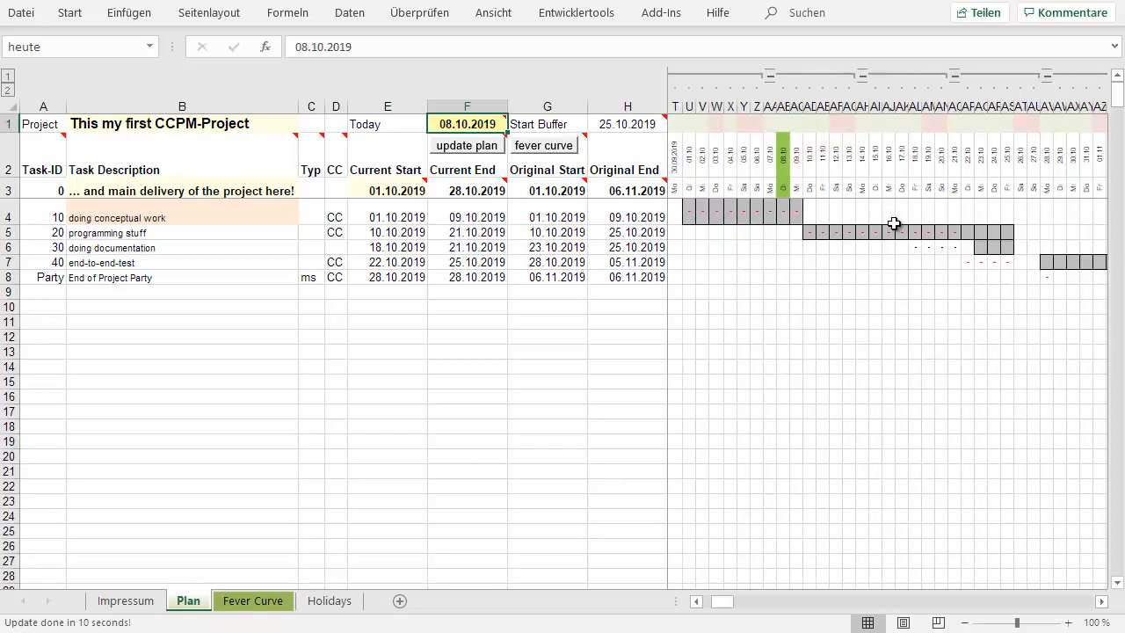
left_click(785, 211)
key("Left")
key("Left")
key("Left")
key("Left")
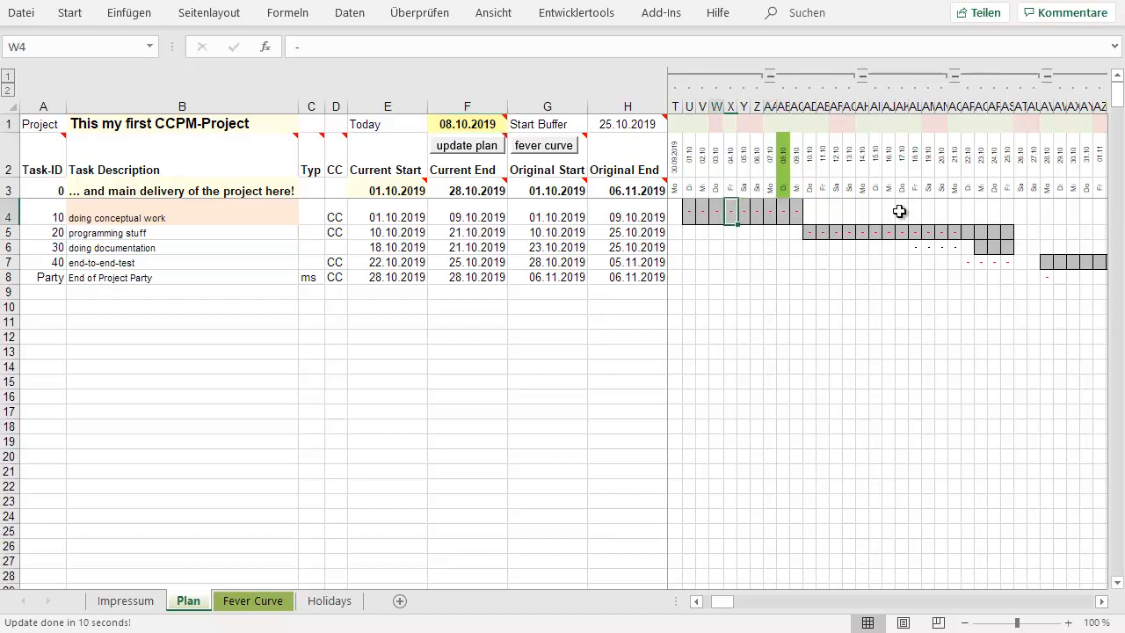
key("Home")
key("Right")
key("Right")
key("Right")
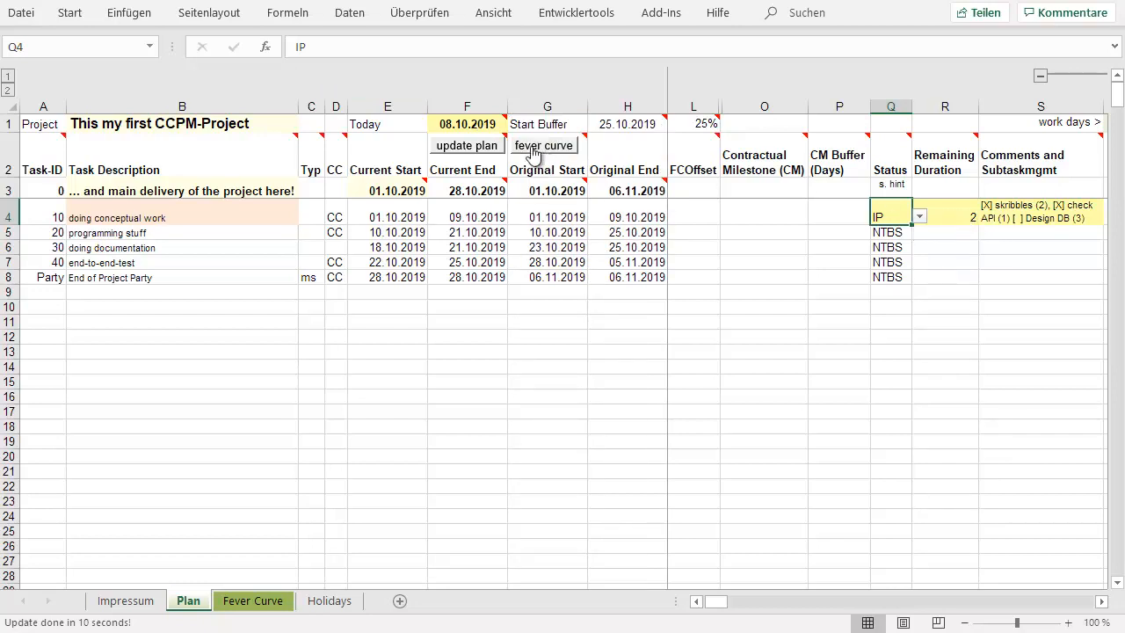
Step: Set the Today date of the plan to 10.10.2019
left_click(451, 124)
double_click(451, 124)
key("BackSpace")
key("BackSpace")
type("10")
key("Return")
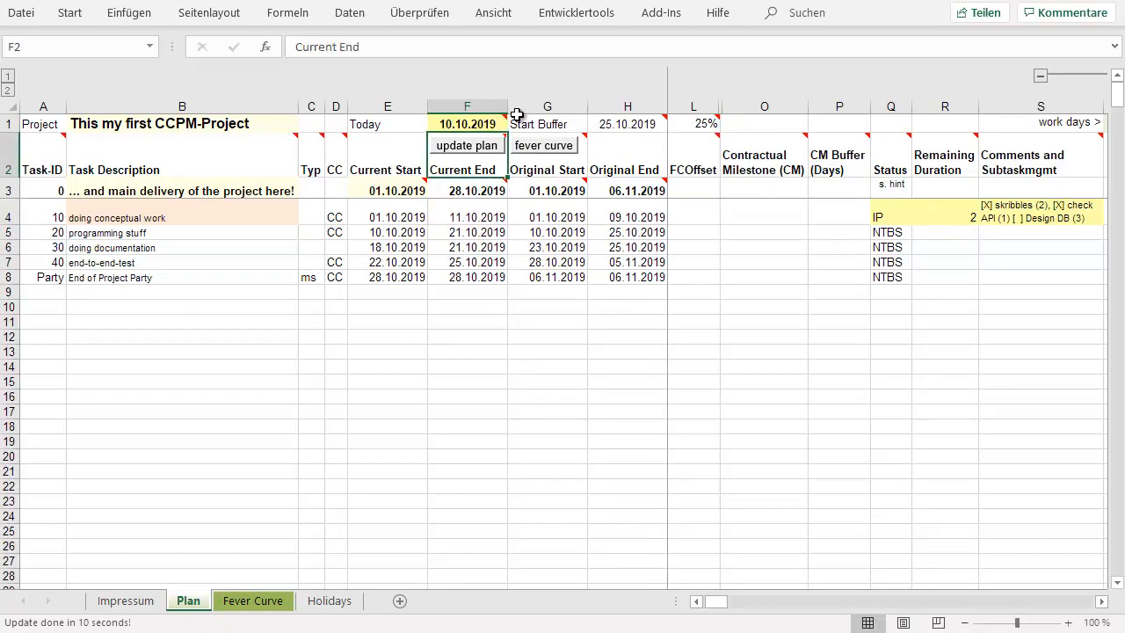
Step: Examine the "doing conceptual work" row of the calendar around 10.10.2019 against its originally planned days
left_click(894, 218)
key("Right")
key("Right")
key("Right")
key("Right")
key("Right")
key("Right")
key("Right")
key("Right")
key("Right")
key("Right")
key("Right")
key("Right")
key("Right")
key("Right")
key("Right")
key("Right")
key("Right")
key("Right")
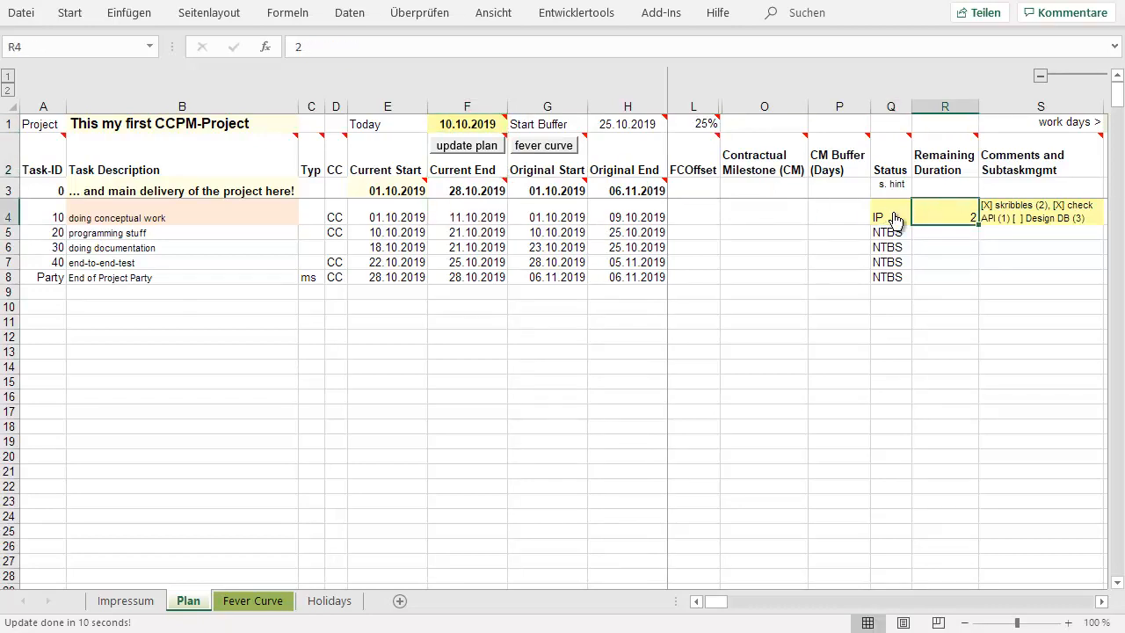
key("Left")
key("Left")
key("Left")
key("Left")
key("Left")
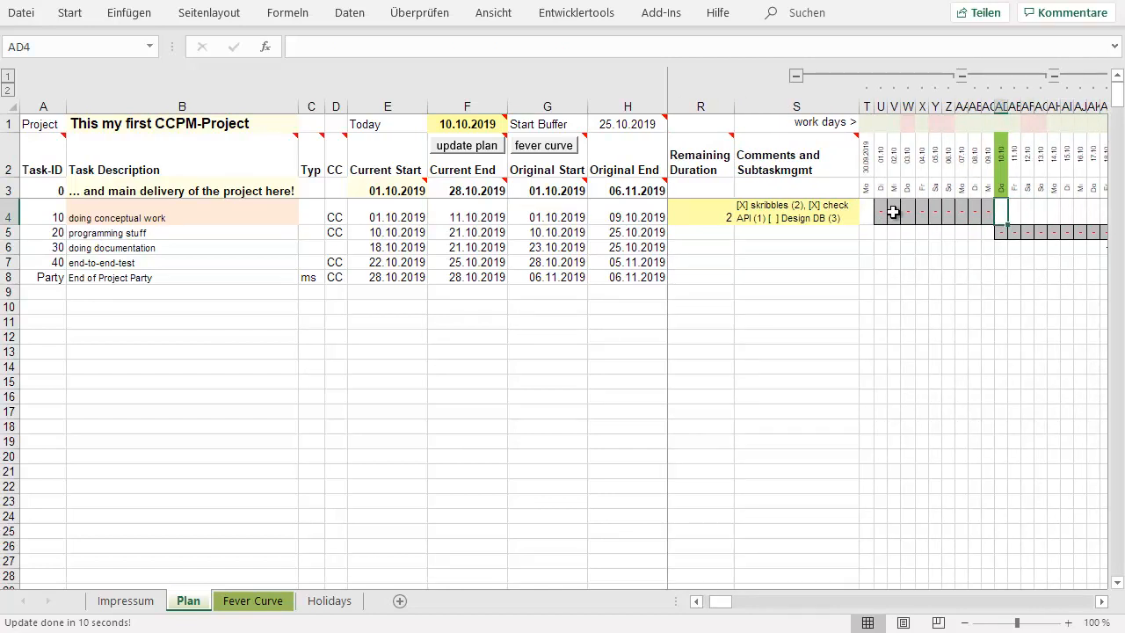
Step: Mark the "Design DB (3)" subtask of the "doing conceptual work" task as done with an X
key("Left")
key("Left")
key("Left")
key("Left")
key("Left")
key("Left")
key("Left")
key("Left")
key("Left")
key("Left")
key("Left")
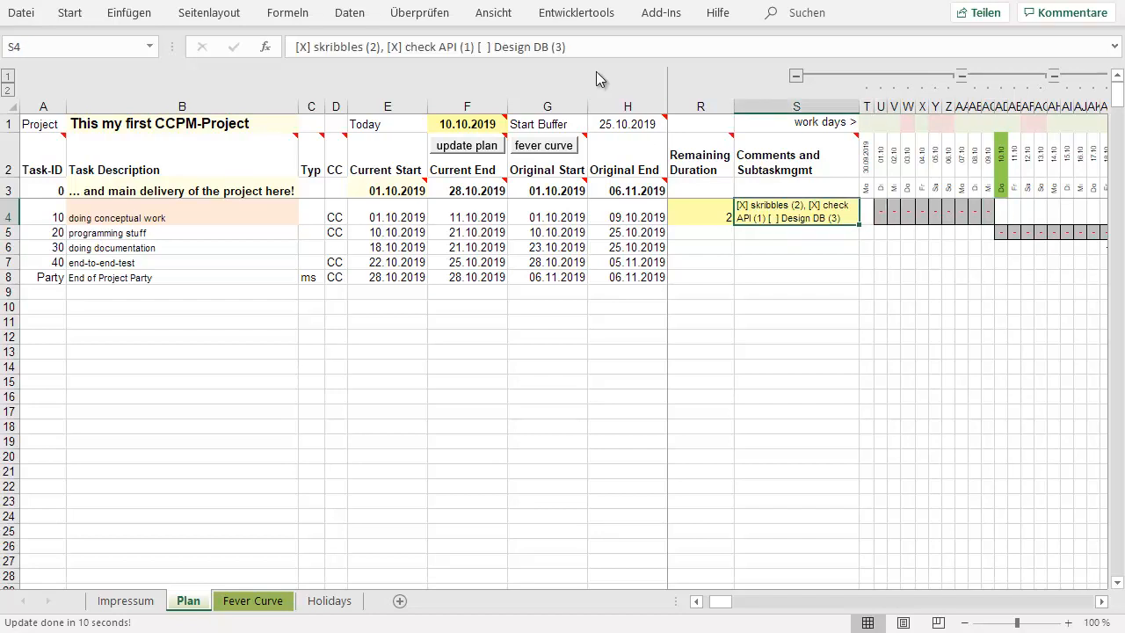
left_click(485, 47)
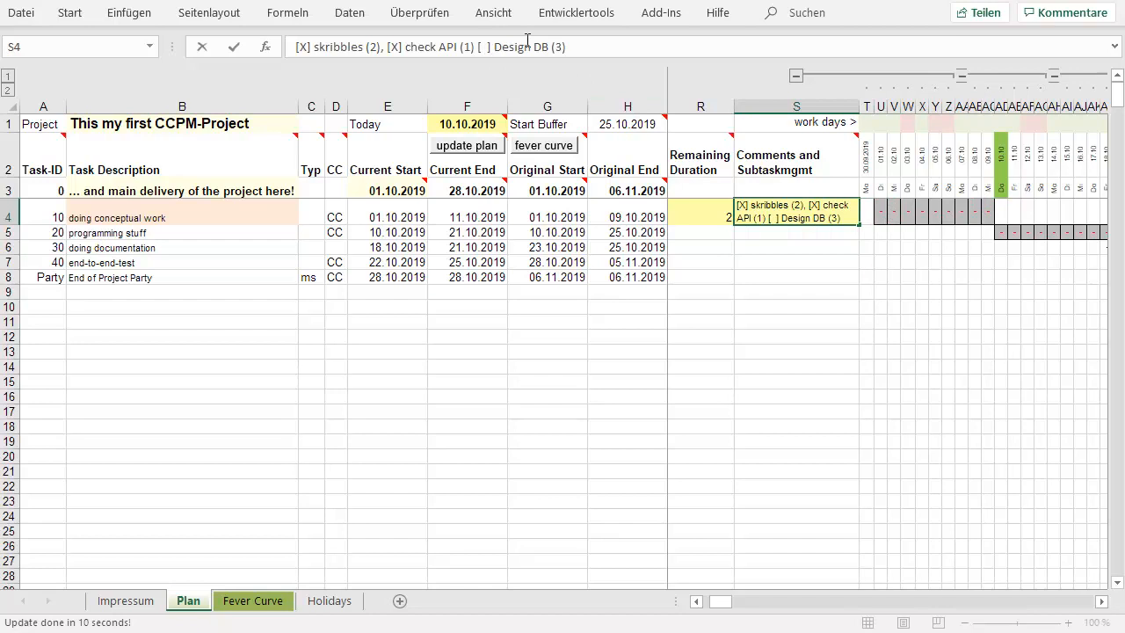
key("BackSpace")
type("X")
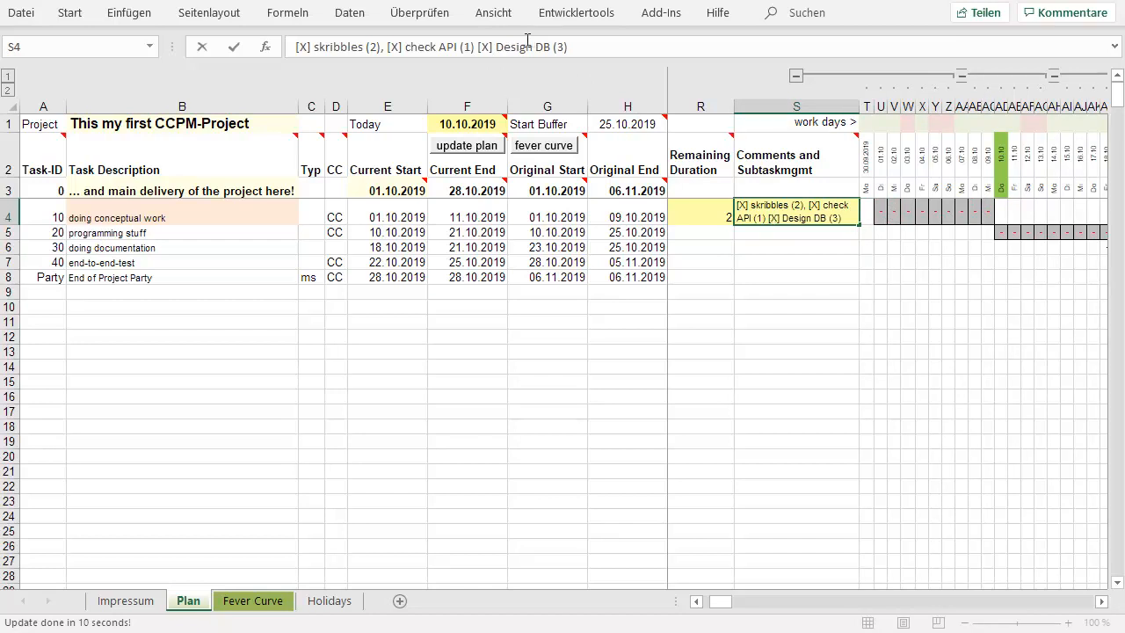
key("Return")
Step: Set the status of the "doing conceptual work" task to F and try to update the plan
key("Up")
key("Left")
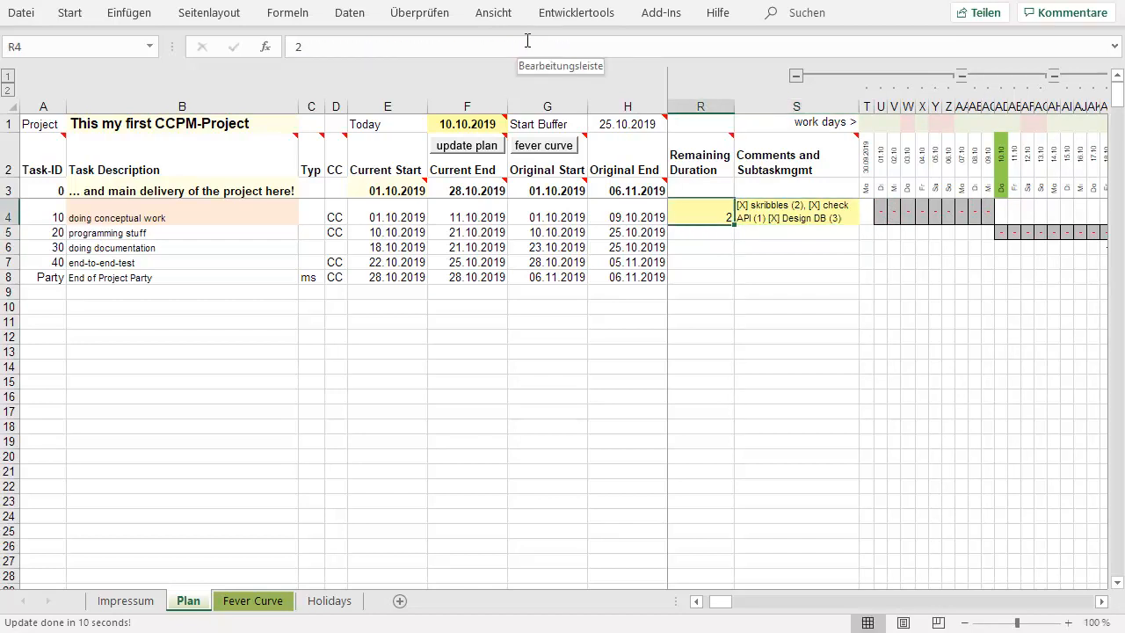
key("Left")
key("Left")
key("Right")
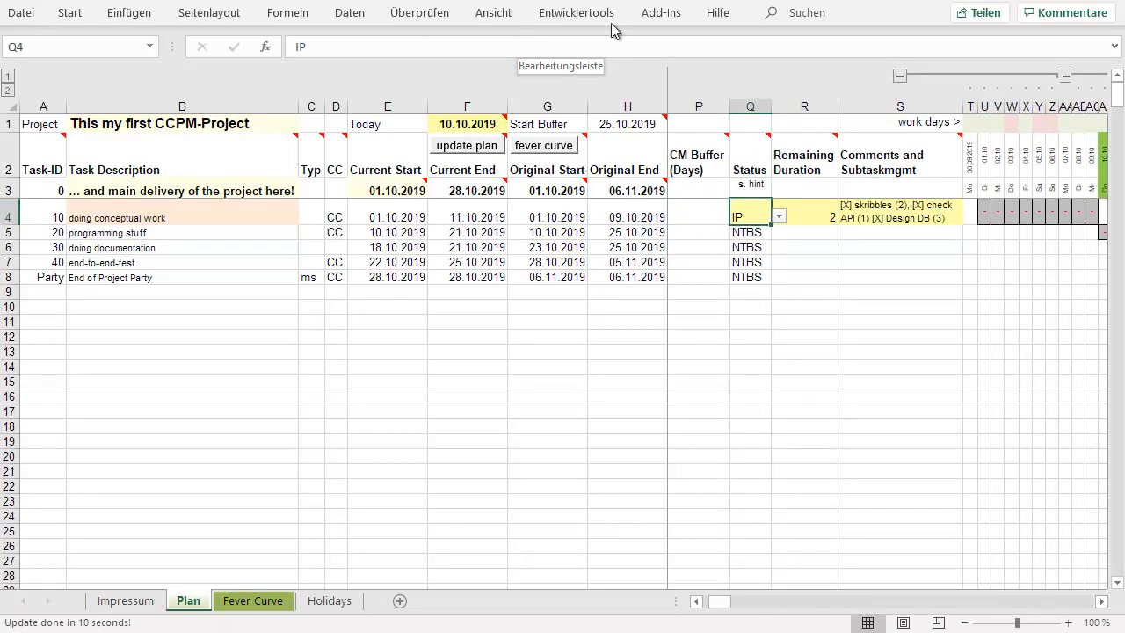
left_click(779, 216)
left_click(772, 247)
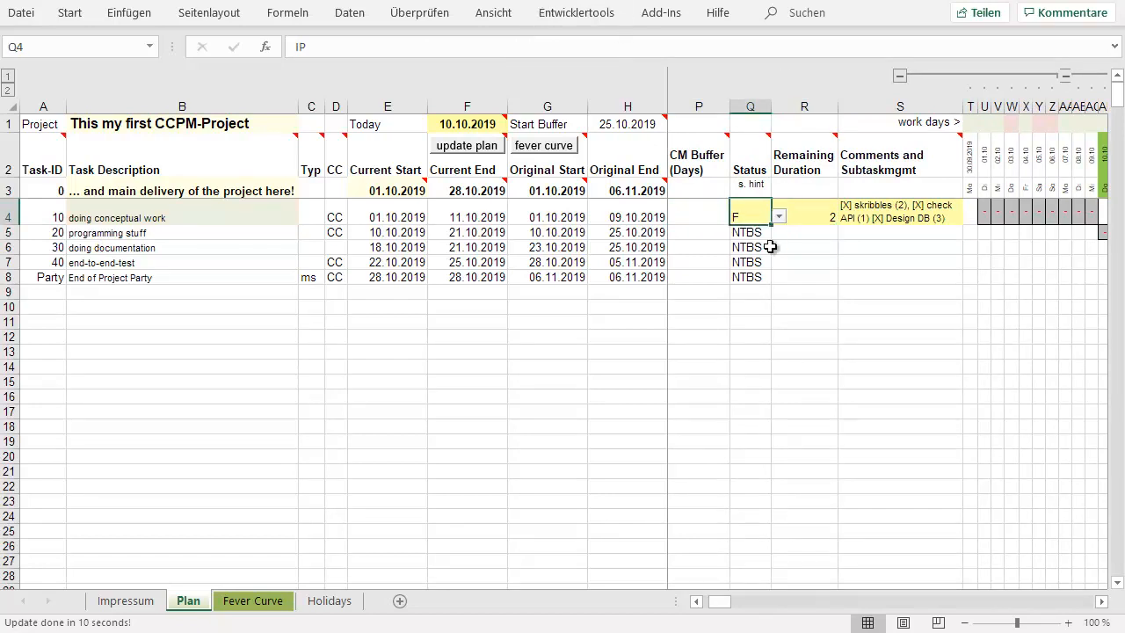
left_click(484, 149)
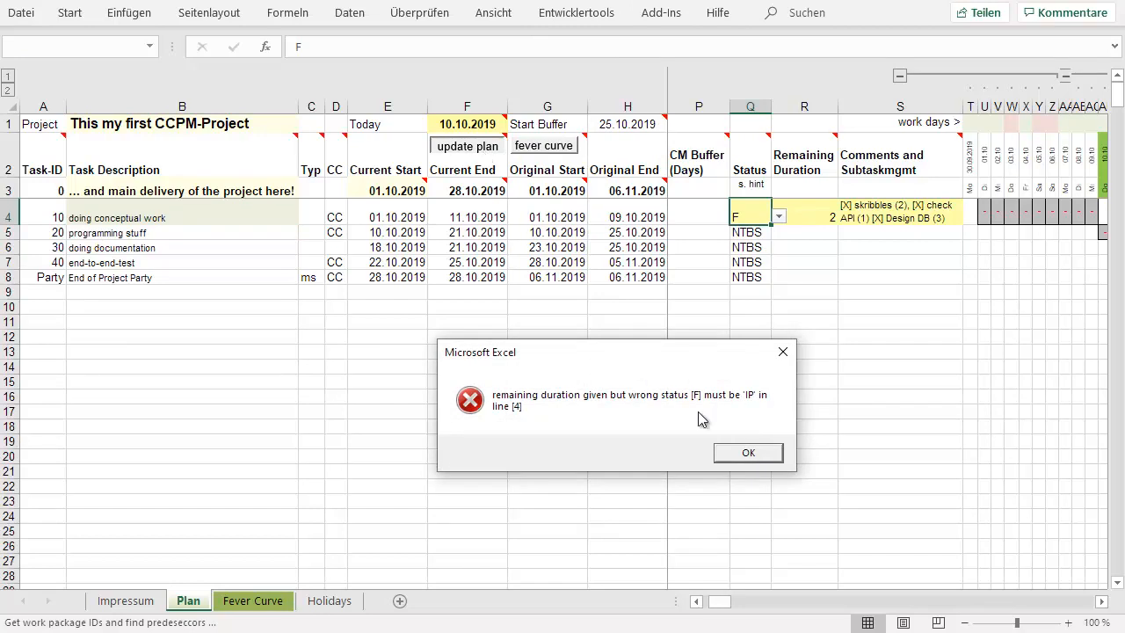
left_click(743, 454)
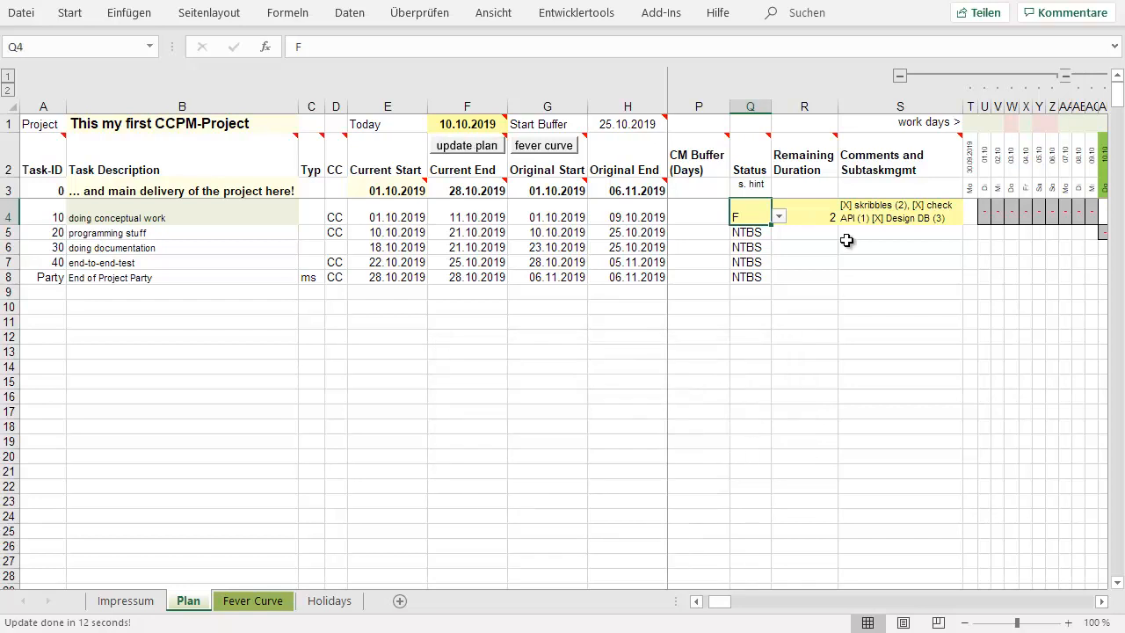
Step: Clear the remaining duration of the "doing conceptual work" task and update the plan
key("Delete")
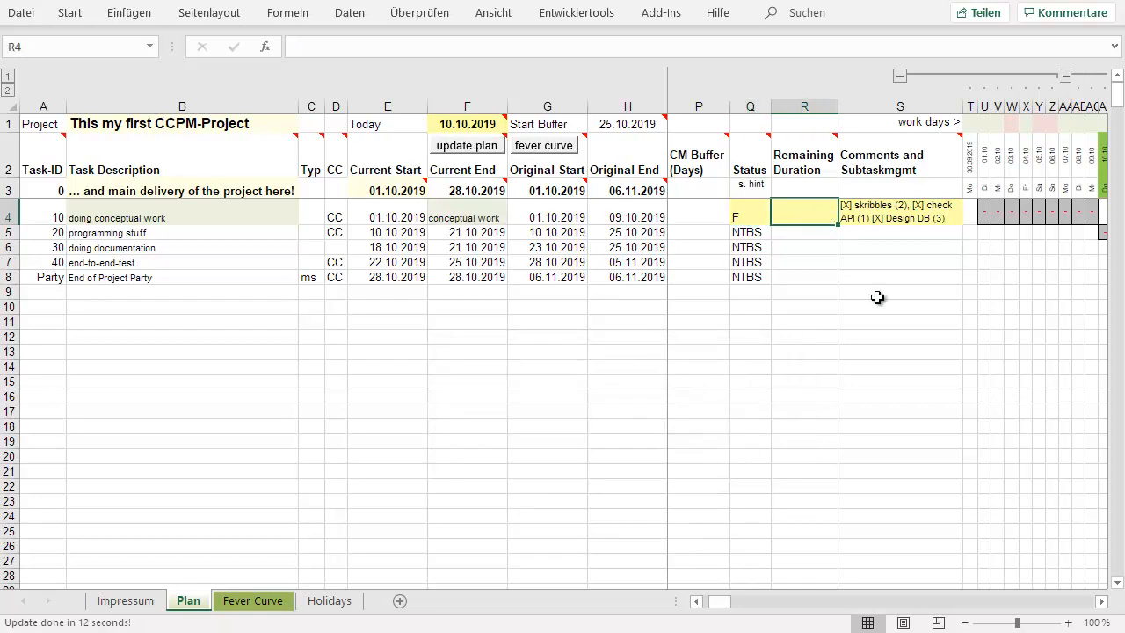
left_click(452, 146)
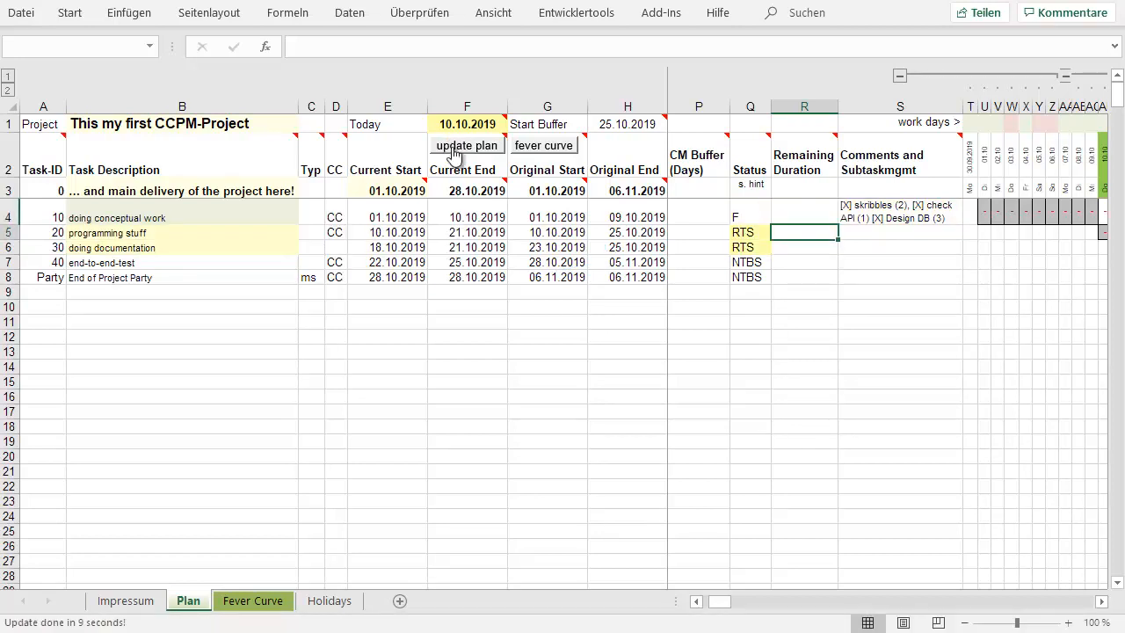
Step: Examine the statuses and predecessors of the "programming stuff" and "doing documentation" tasks against the finished conceptual task
key("Down")
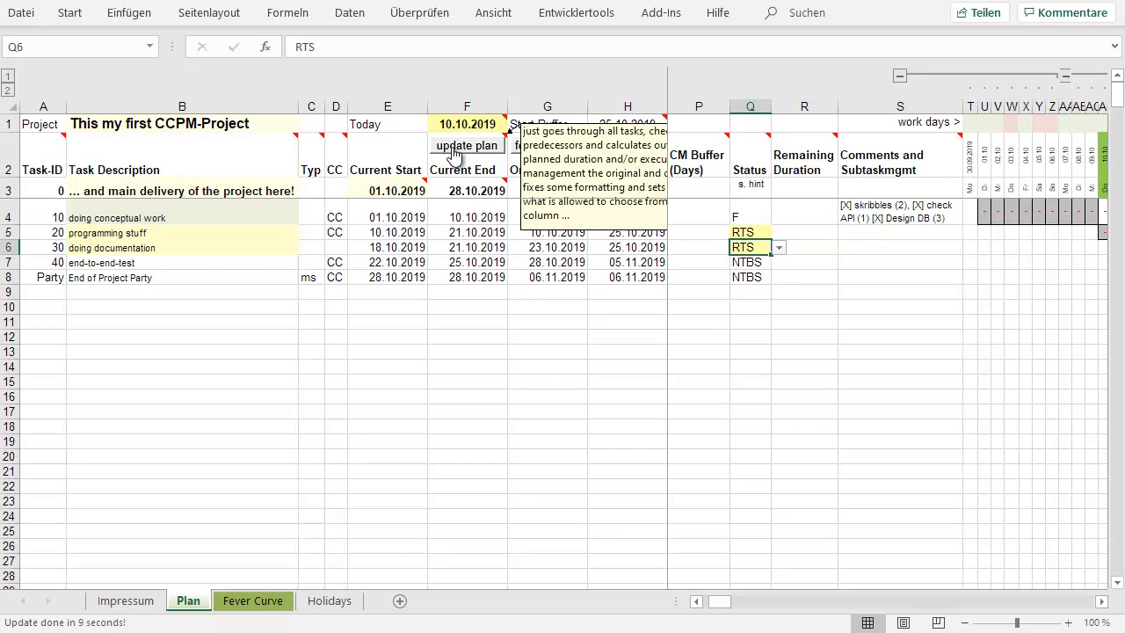
key("Left")
key("Left")
key("Left")
key("Left")
key("Left")
key("Left")
key("Left")
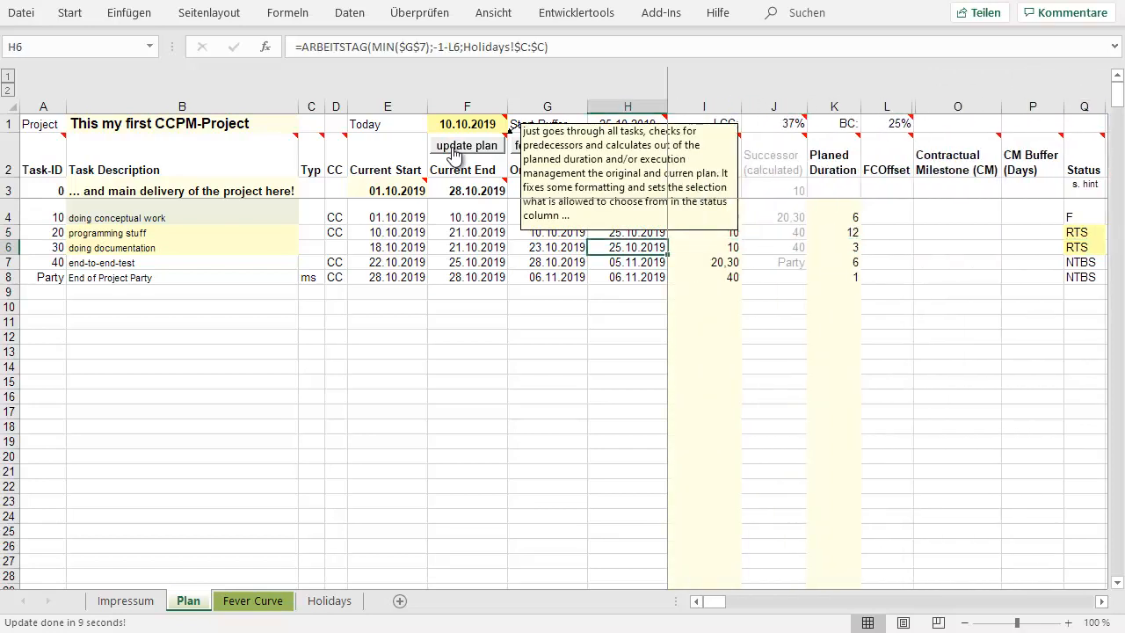
key("Right")
key("Up")
key("Down")
key("Up")
key("Up")
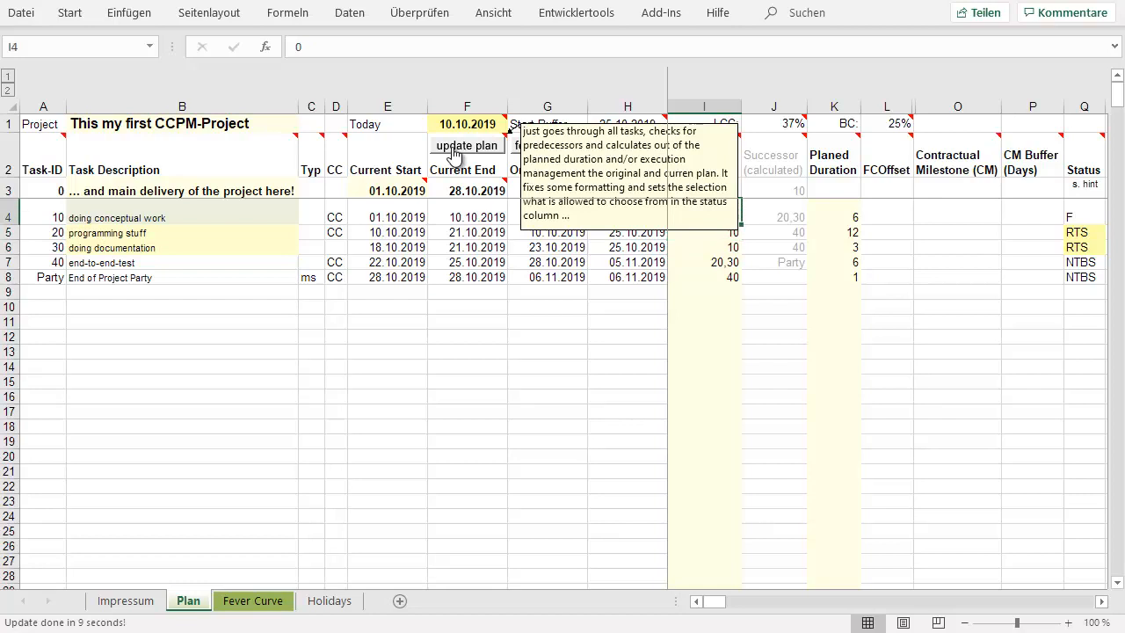
Step: Examine the "programming stuff" row's planned duration, status, remaining duration and subtask entries
left_click(163, 218)
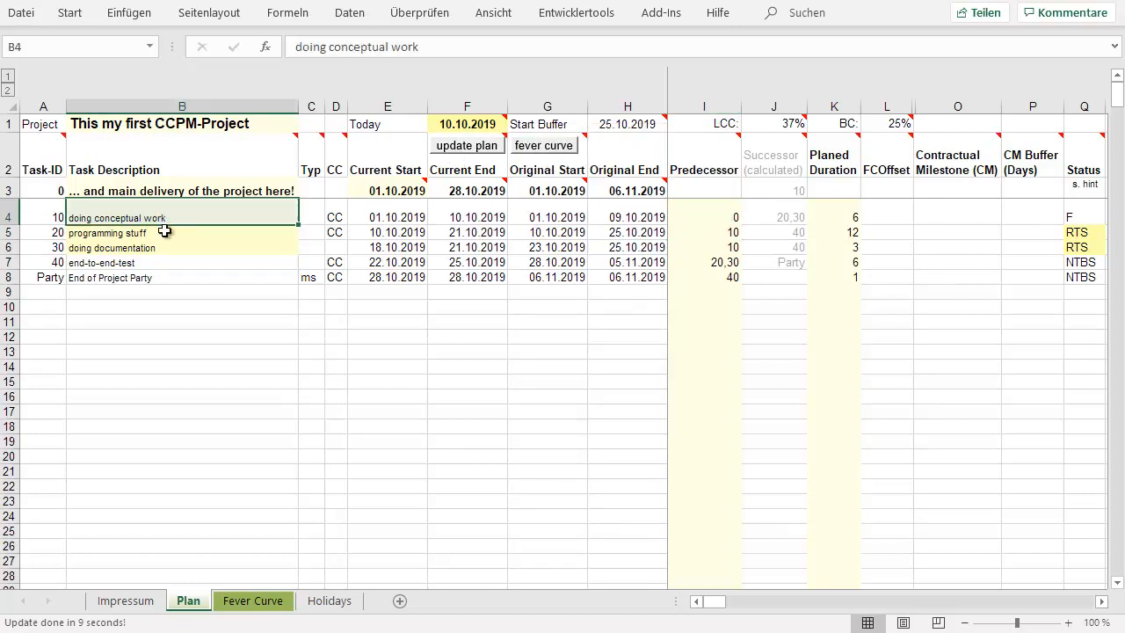
left_click_drag(164, 231, 180, 244)
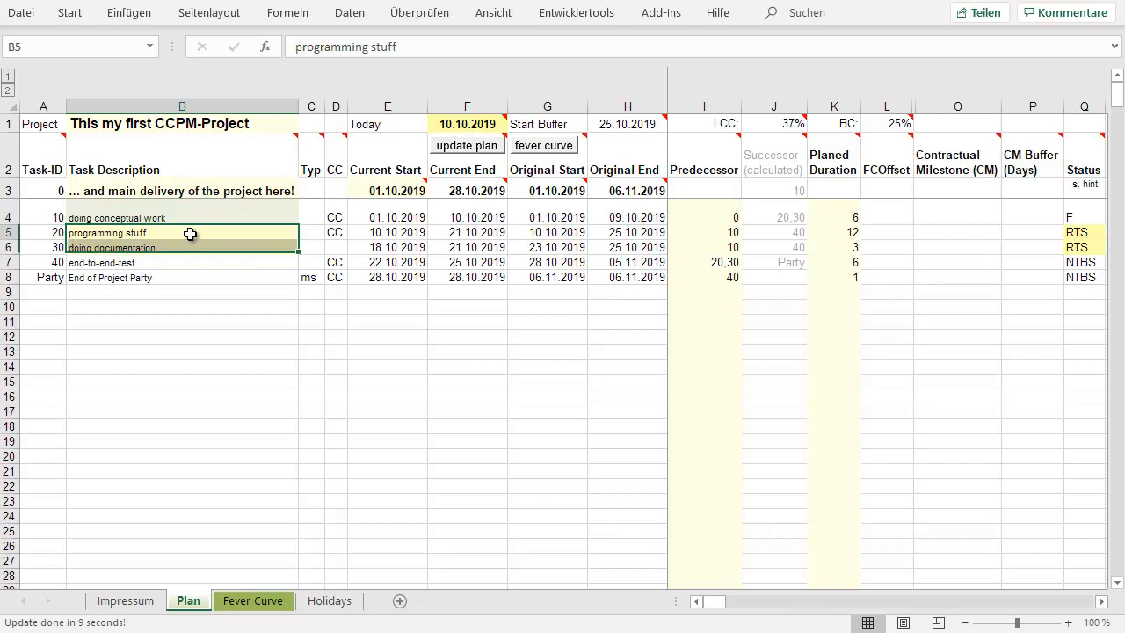
left_click(190, 234)
left_click(829, 233)
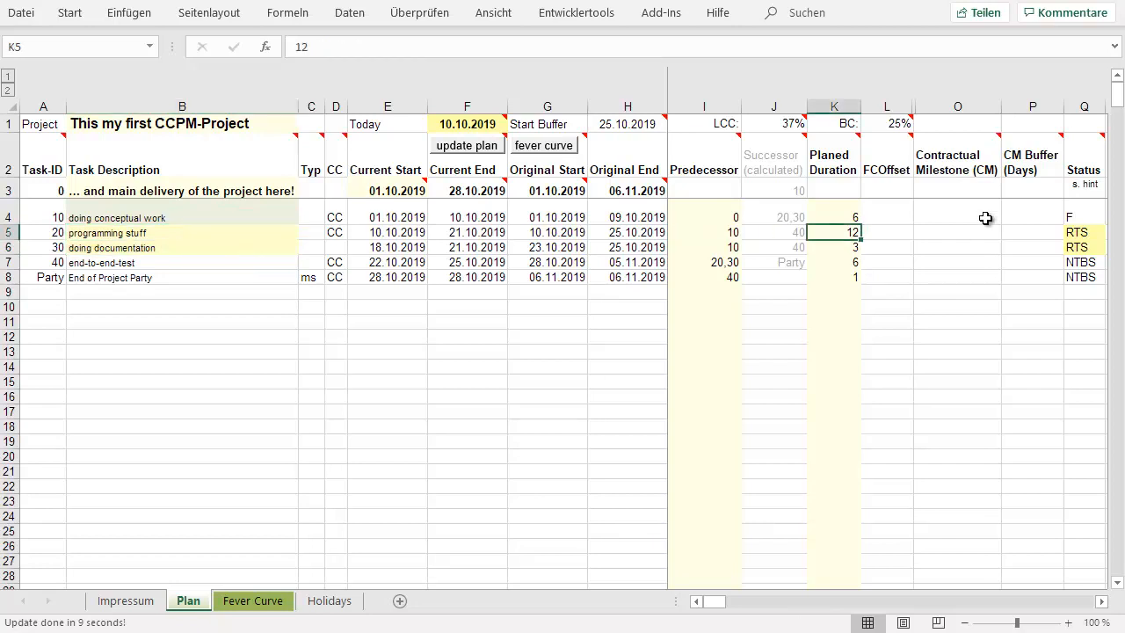
key("Right")
key("Right")
key("Right")
key("Right")
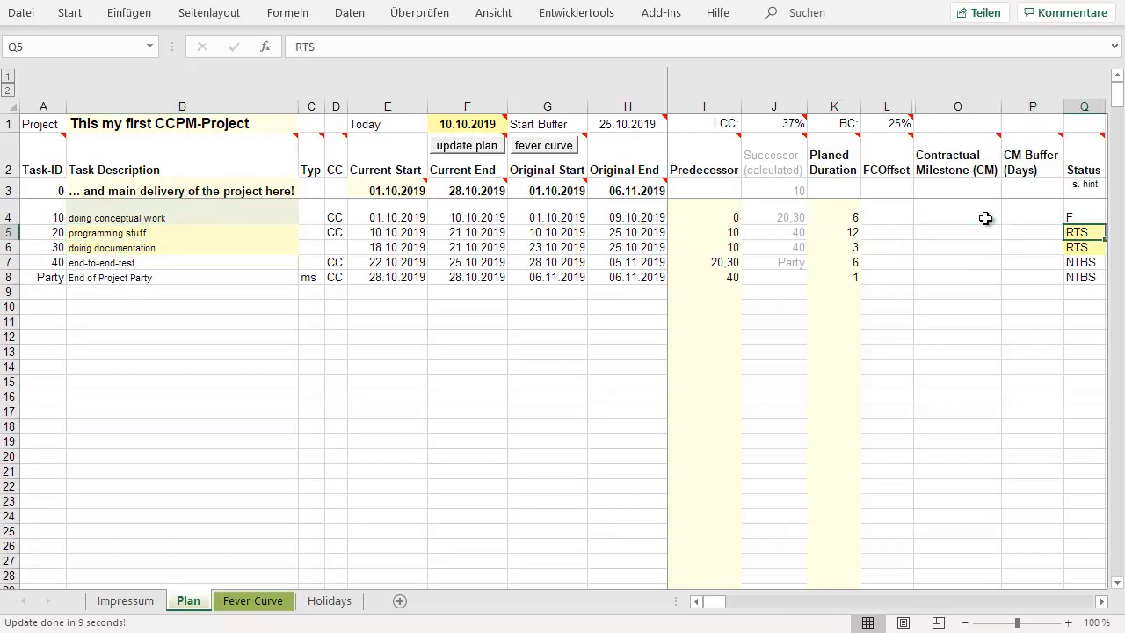
key("Right")
key("Right")
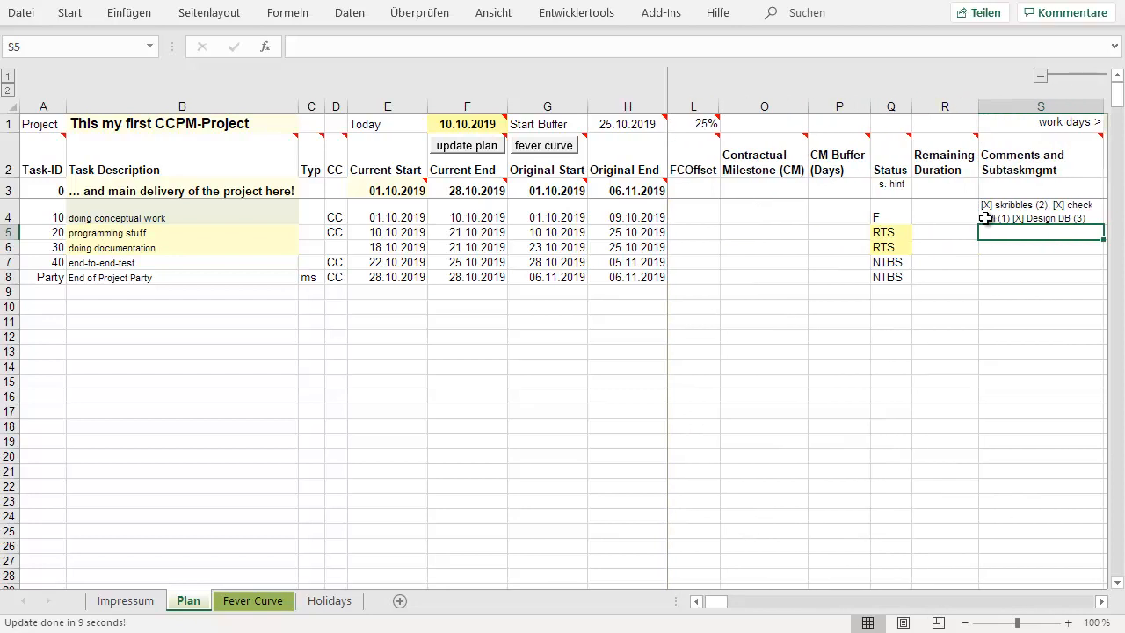
Step: Set the status of the "programming stuff" task to IP and check the current start of "doing documentation"
left_click(900, 235)
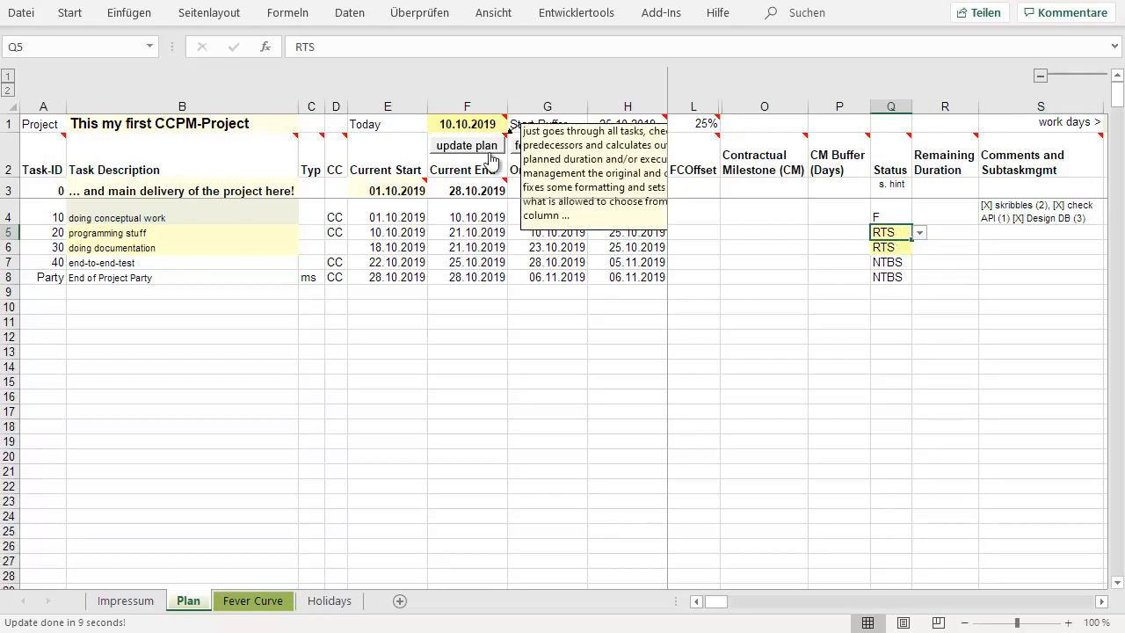
left_click(919, 232)
left_click(881, 246)
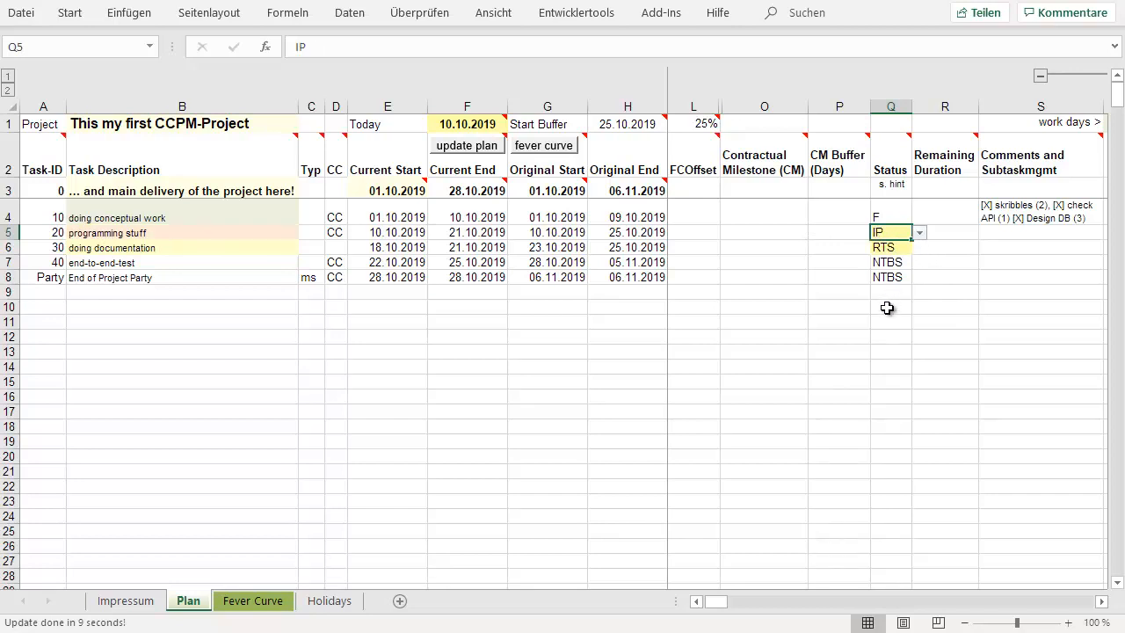
left_click(389, 247)
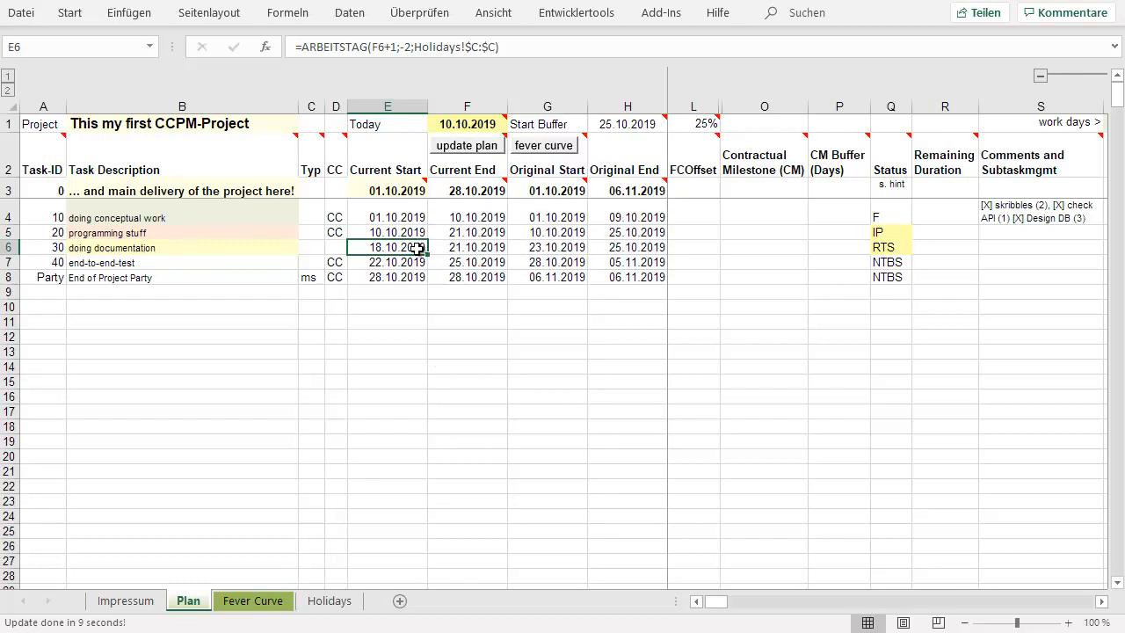
Step: Enter the subtasks "[ ] functian A, [ ] B, do some test ..." in the comments of the "programming stuff" task
left_click(890, 232)
left_click(995, 235)
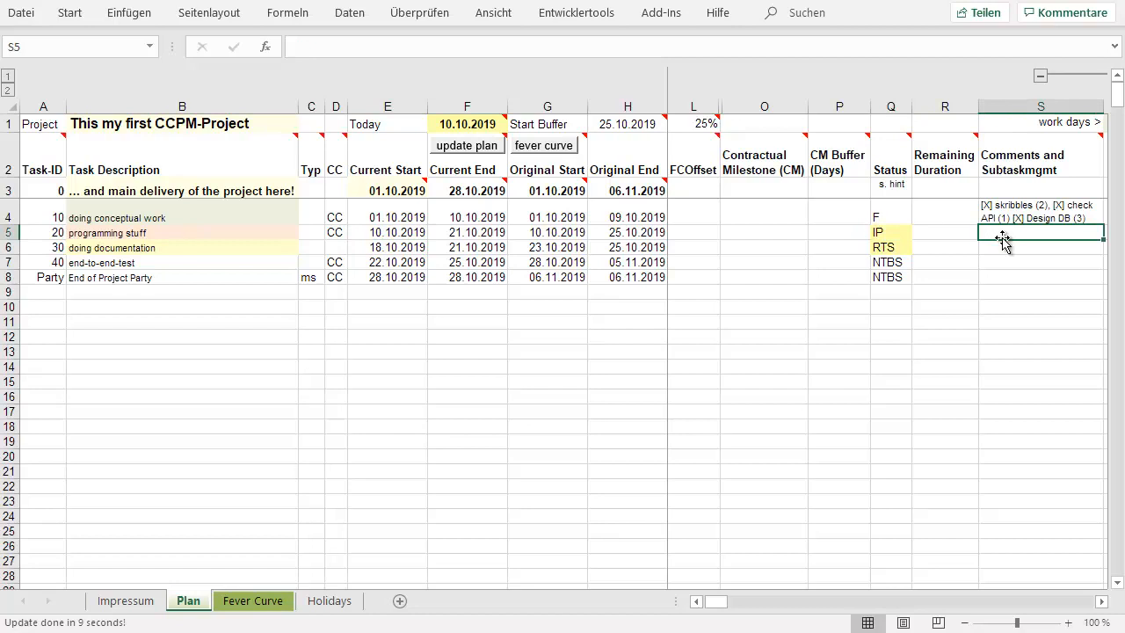
type("[")
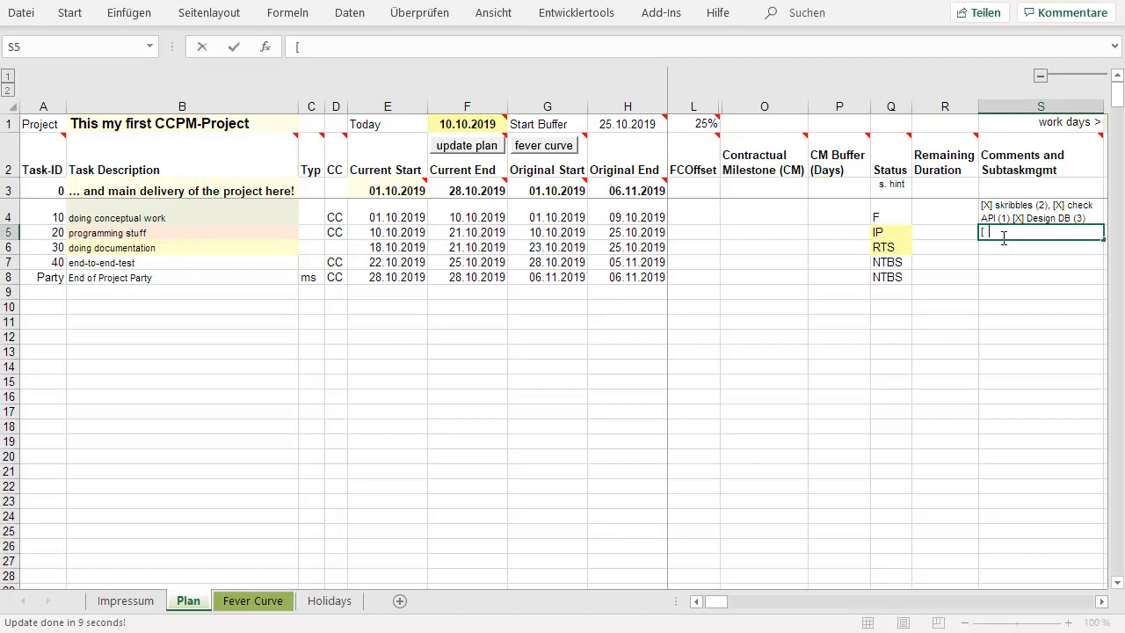
type(" ] functian A, [ G")
key("BackSpace")
type("] G")
key("BackSpace")
type("B, do")
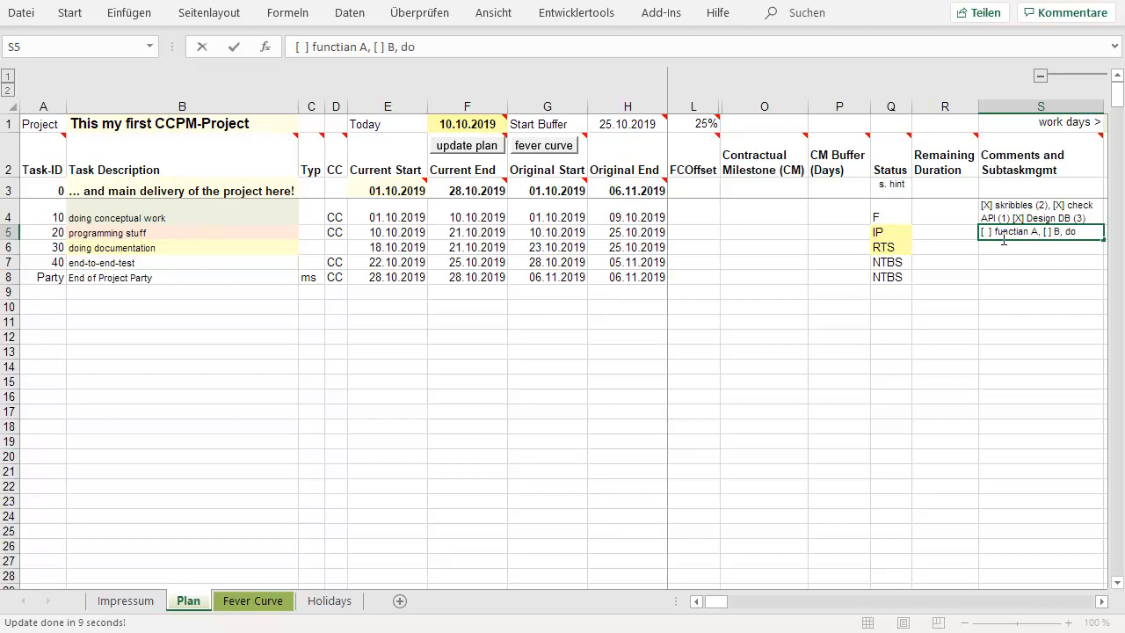
type(" some test ...")
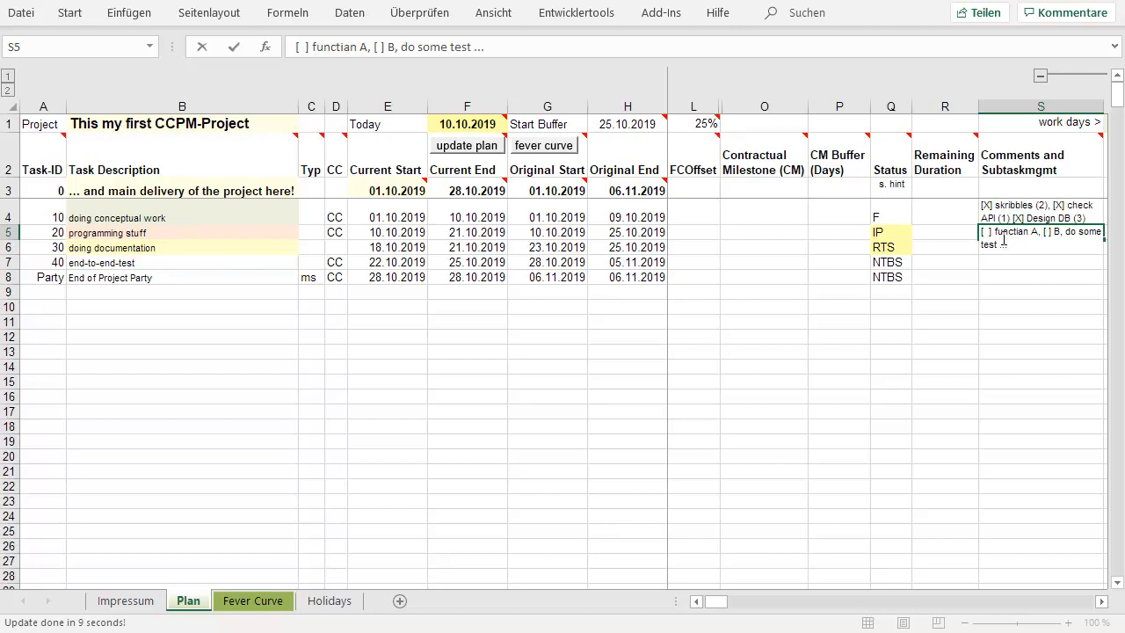
key("Return")
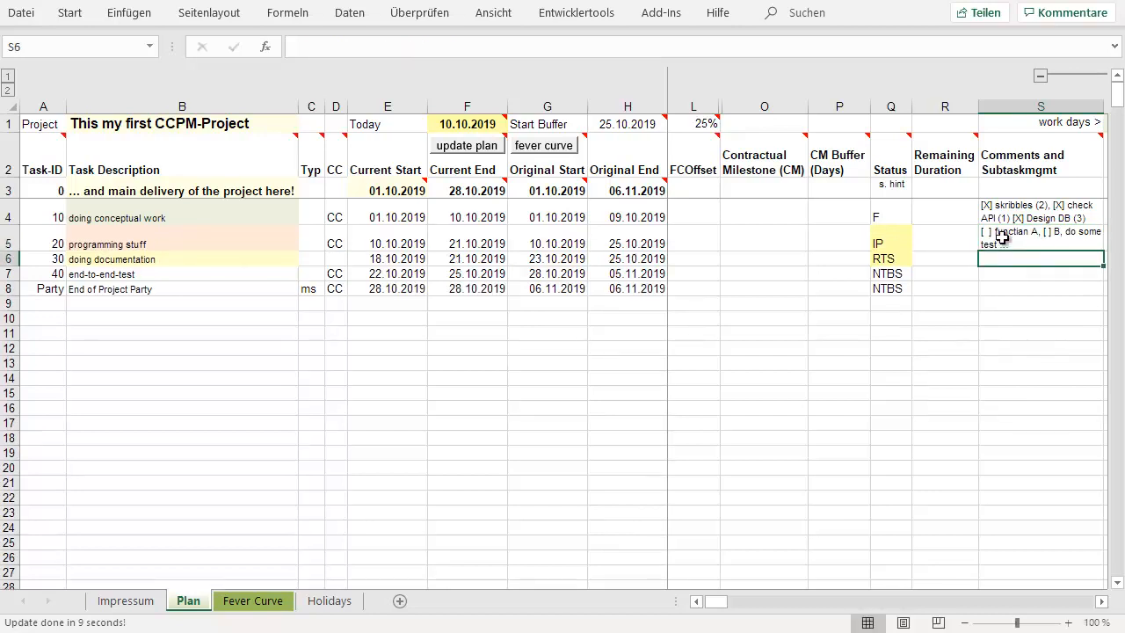
Step: Set the remaining duration of the "programming stuff" task to 10 and record the fever curve point for 10.10.2019
left_click(1002, 237)
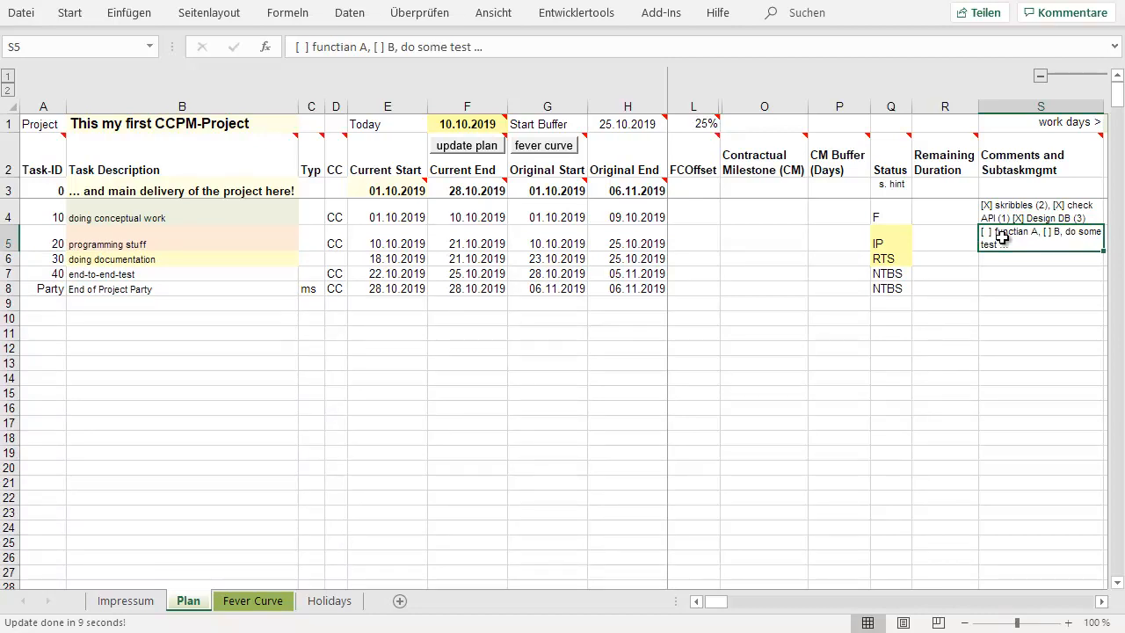
key("Left")
key("Left")
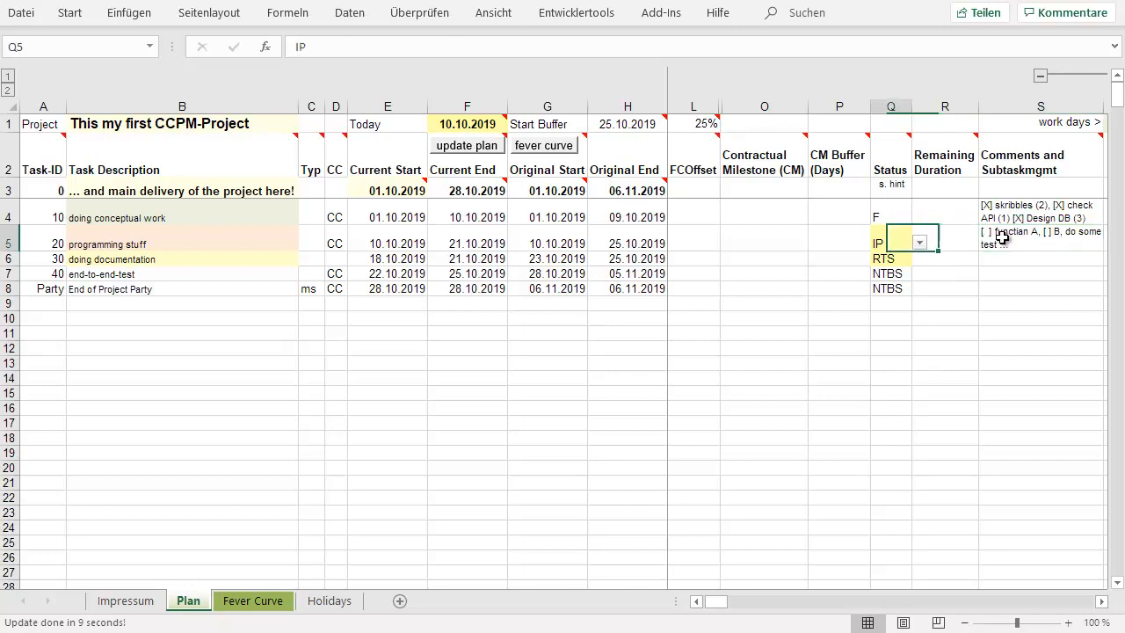
key("Right")
key("Right")
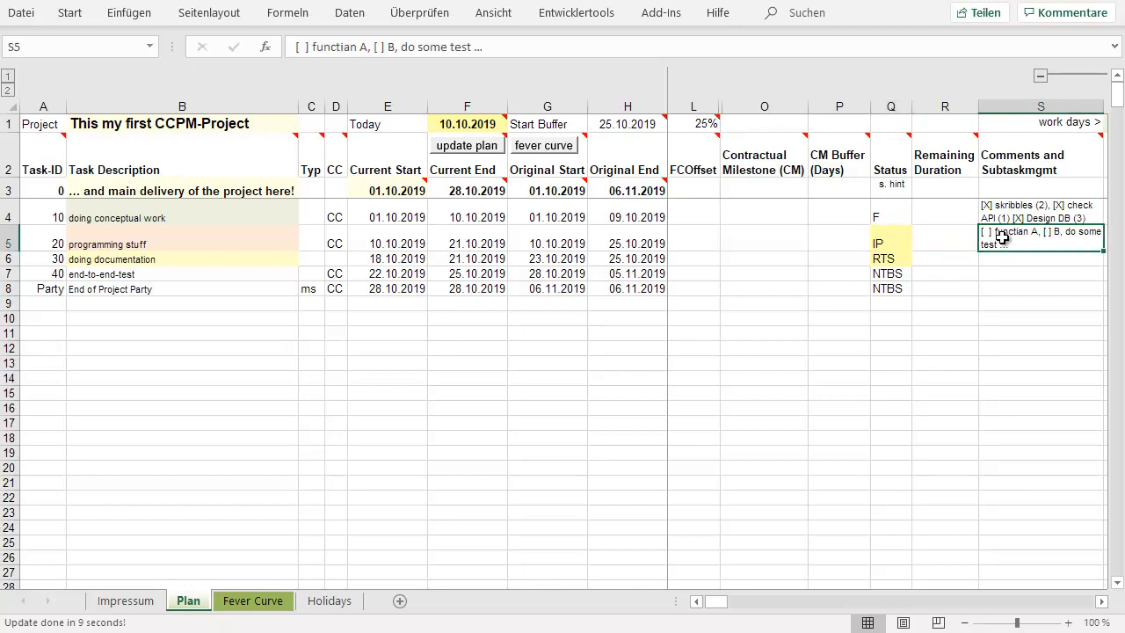
key("Left")
key("Left")
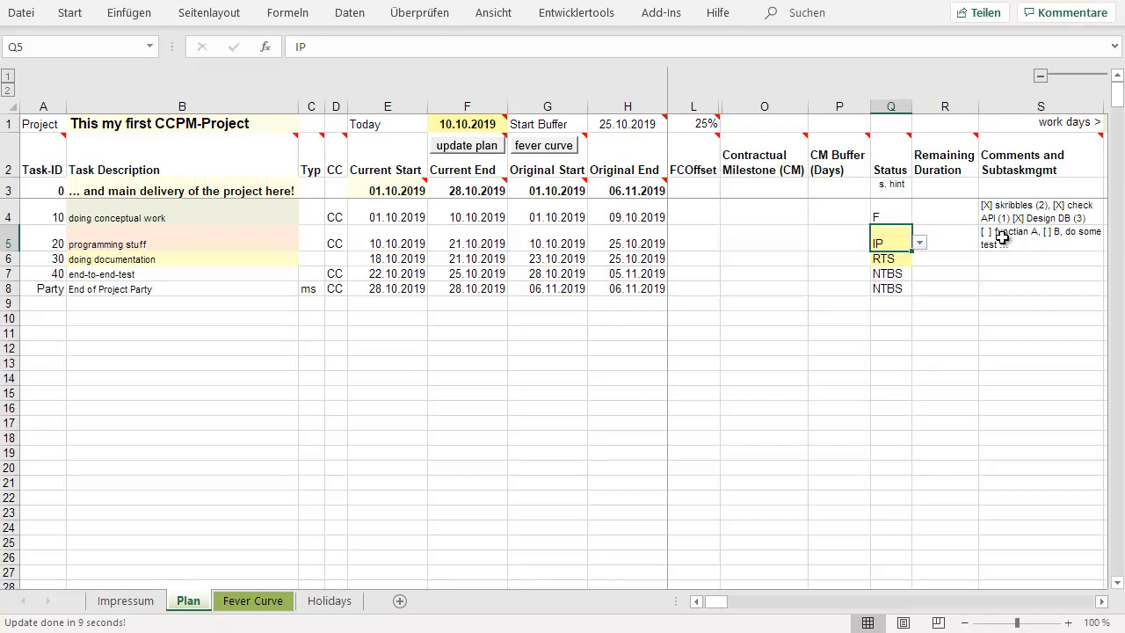
key("Right")
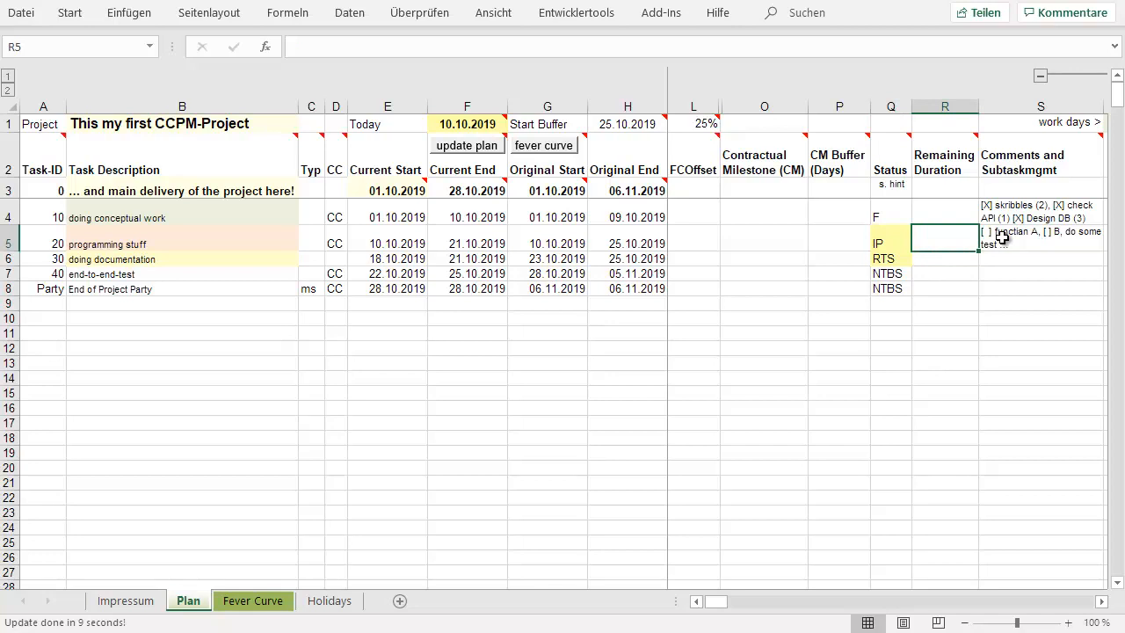
type("10")
key("Return")
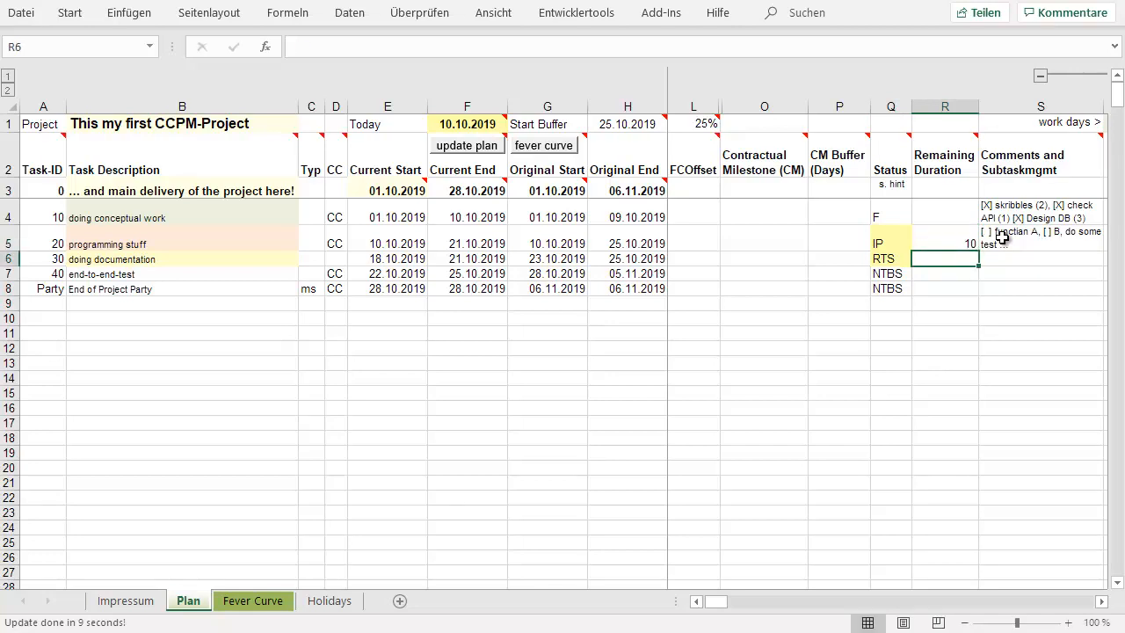
key("Up")
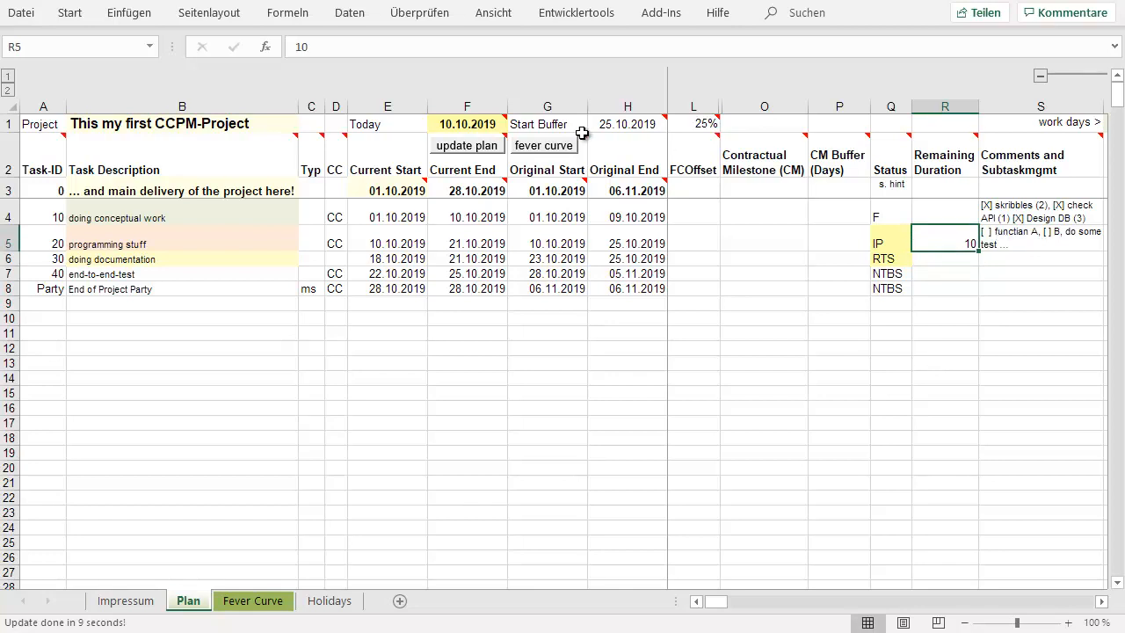
left_click(532, 145)
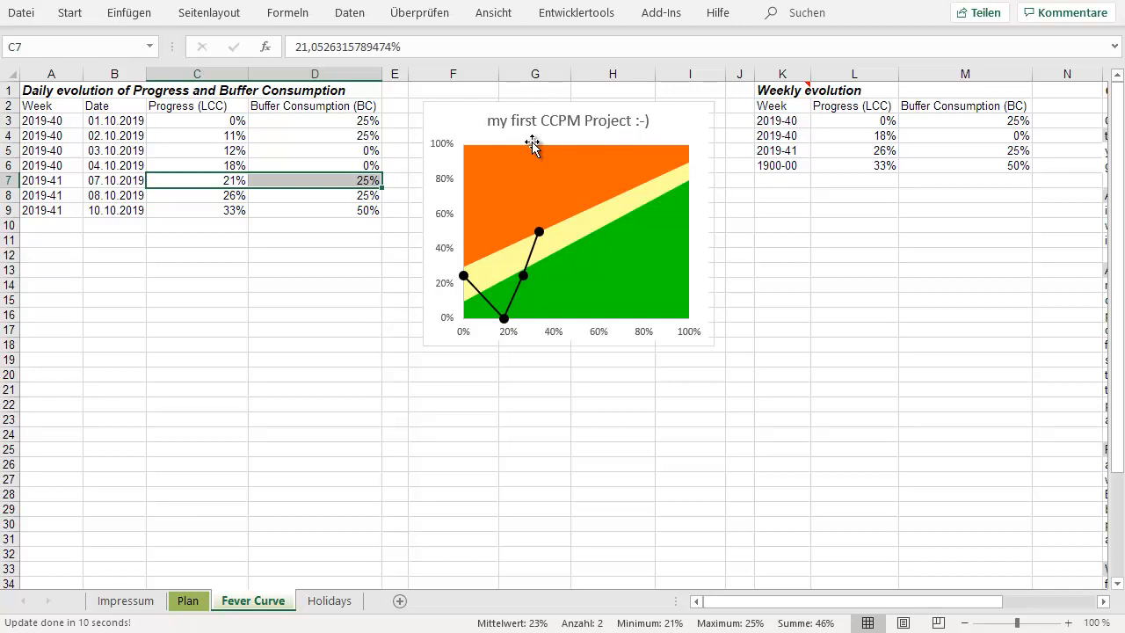
left_click(179, 213)
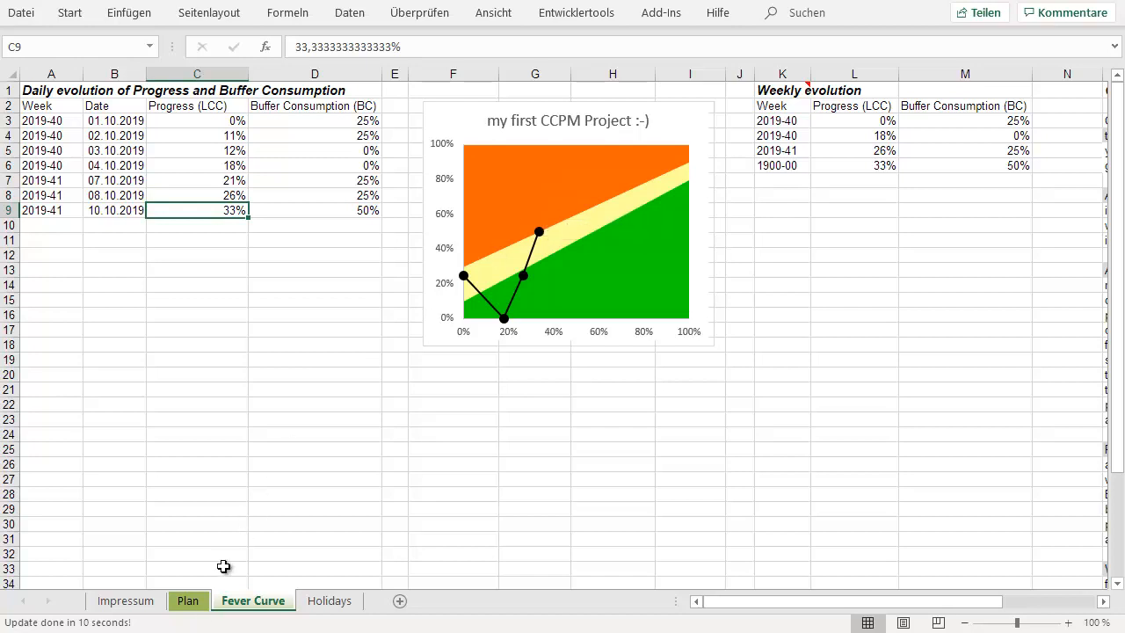
Step: Return to the project plan and set the Today date to 11.10.2019
left_click(194, 602)
left_click(791, 278)
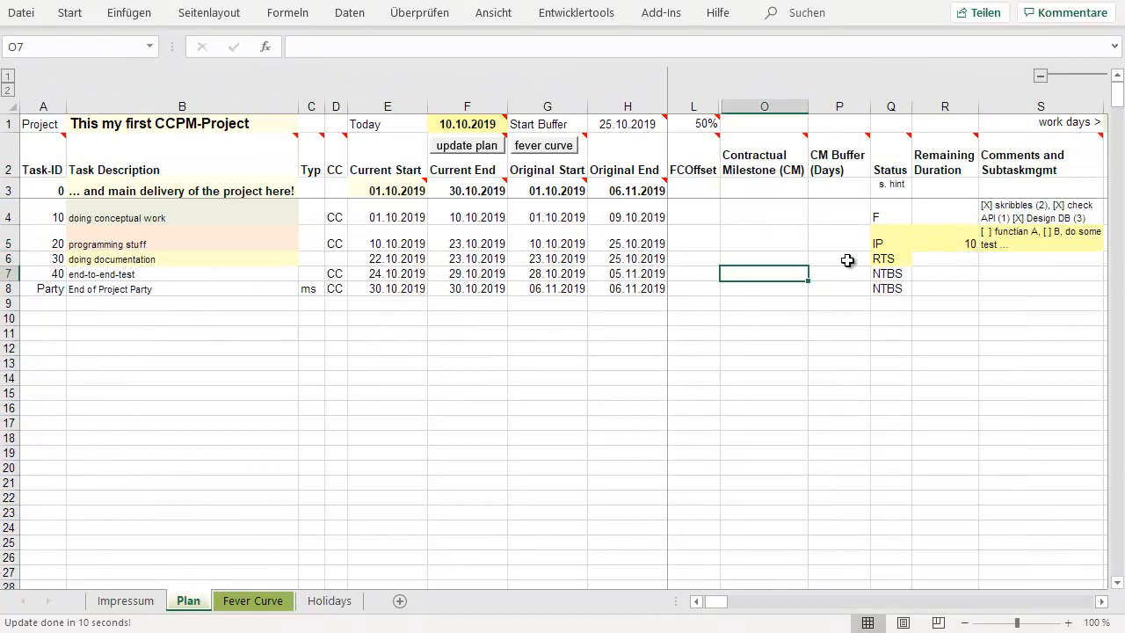
key("Up")
key("Up")
key("Up")
key("Up")
key("Up")
key("Up")
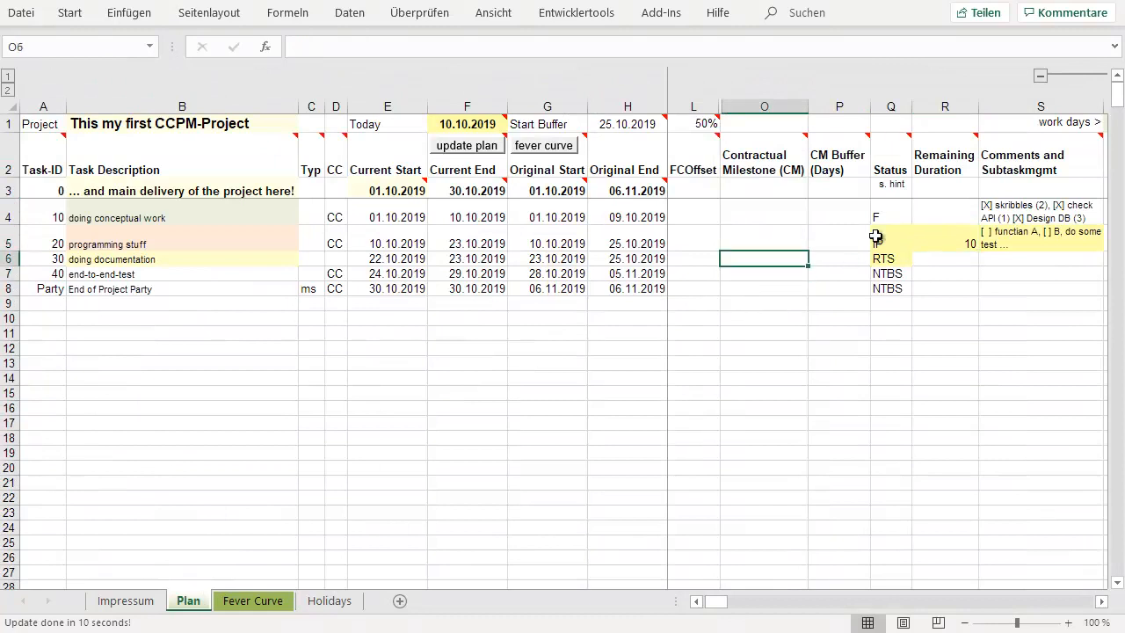
key("Left")
key("Left")
key("Left")
key("Left")
key("Left")
key("Left")
key("Left")
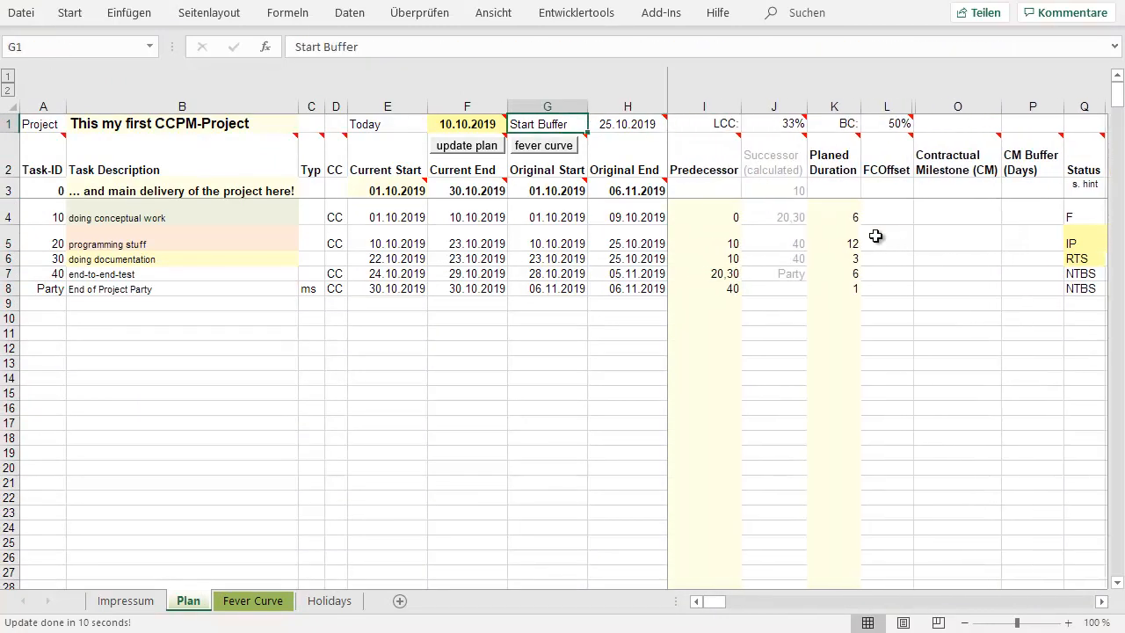
type("11.")
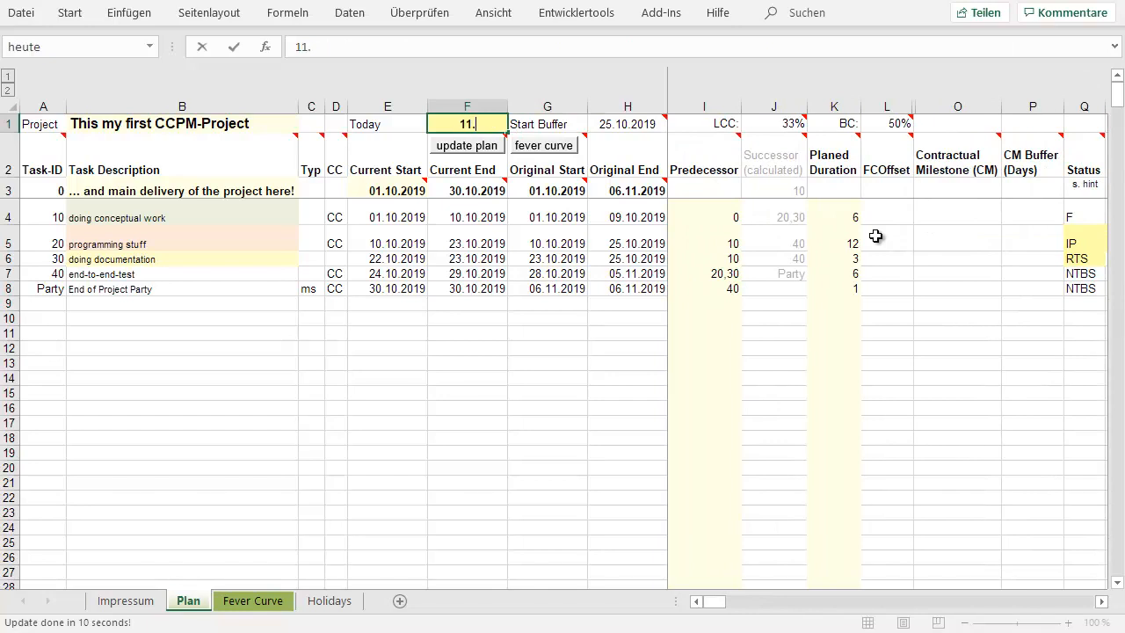
type("10.2019")
key("Return")
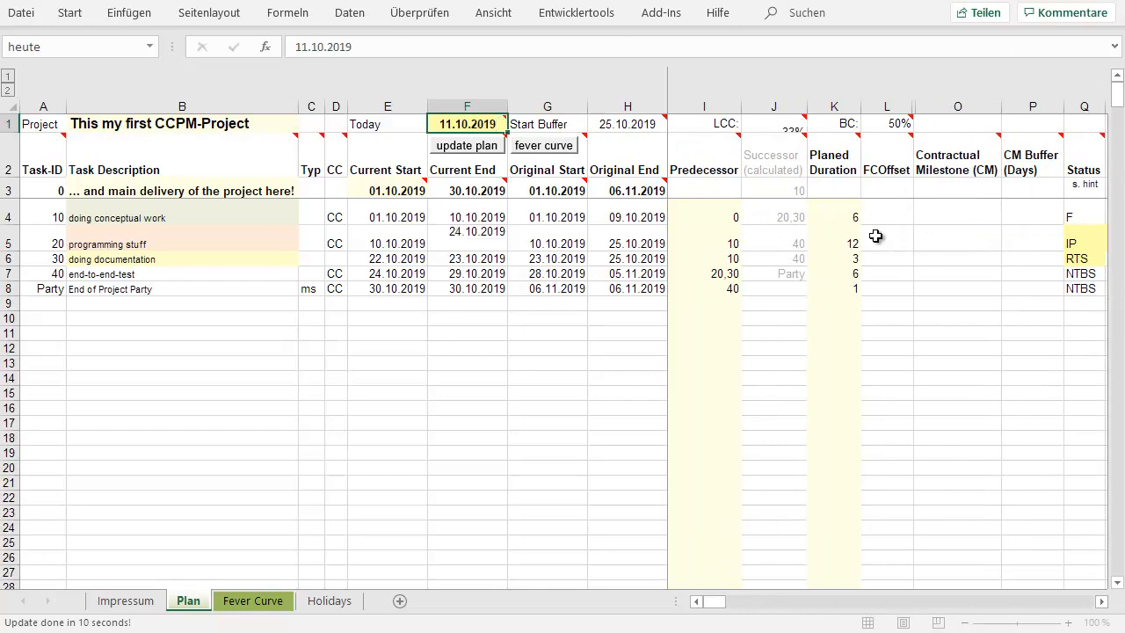
Step: Set the remaining duration of the "programming stuff" task to 9 and record the fever curve point for 11.10.2019
left_click(1050, 261)
key("Right")
key("Right")
key("Right")
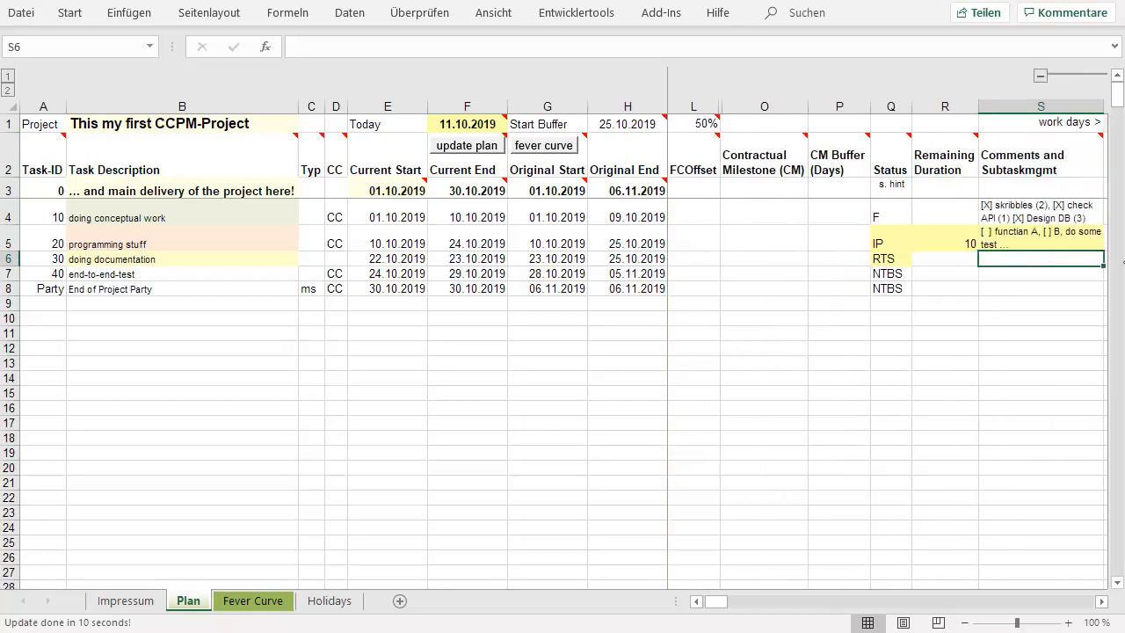
key("Up")
key("Left")
key("Left")
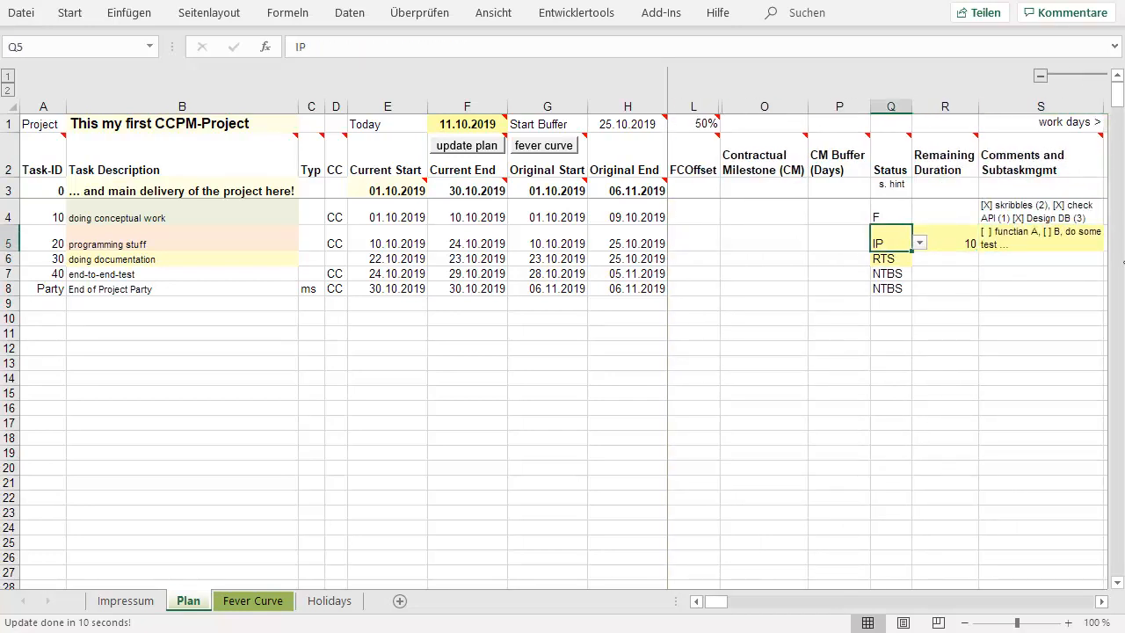
key("Right")
type("9")
key("Return")
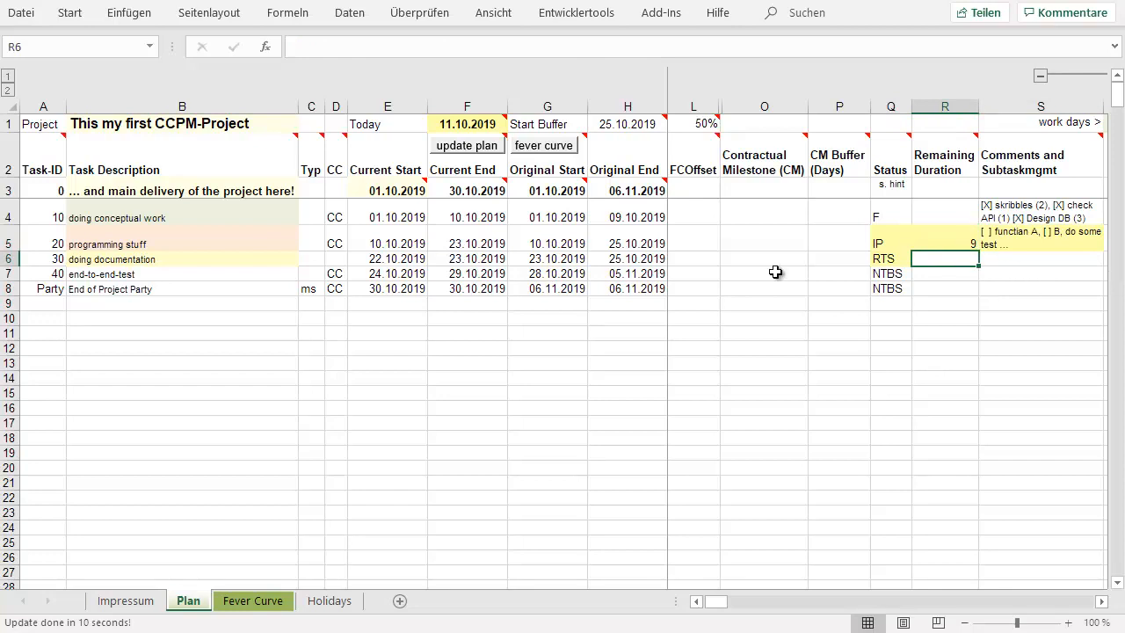
left_click(530, 150)
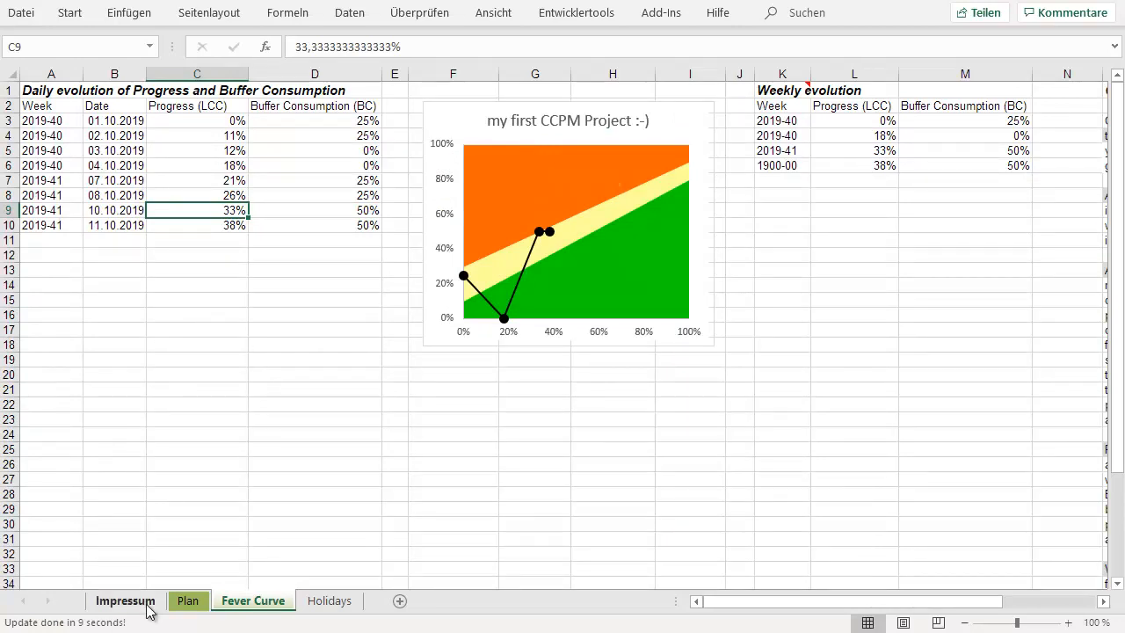
left_click(188, 600)
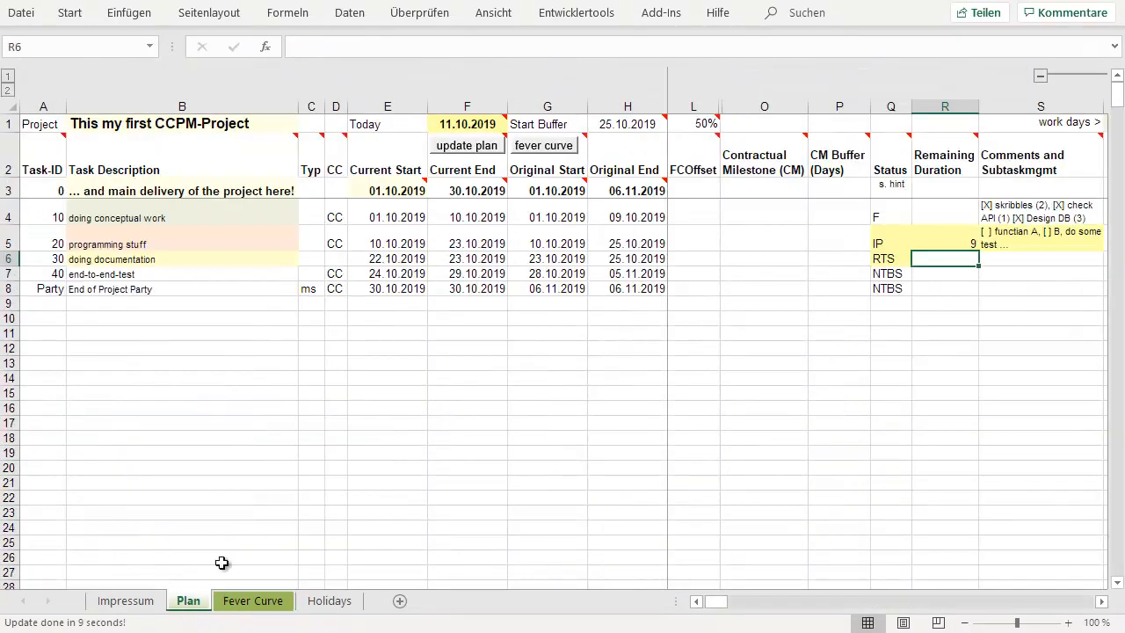
Step: Examine the "programming stuff" task's bar in the work-day timeline and the calendar date above it
left_click(481, 125)
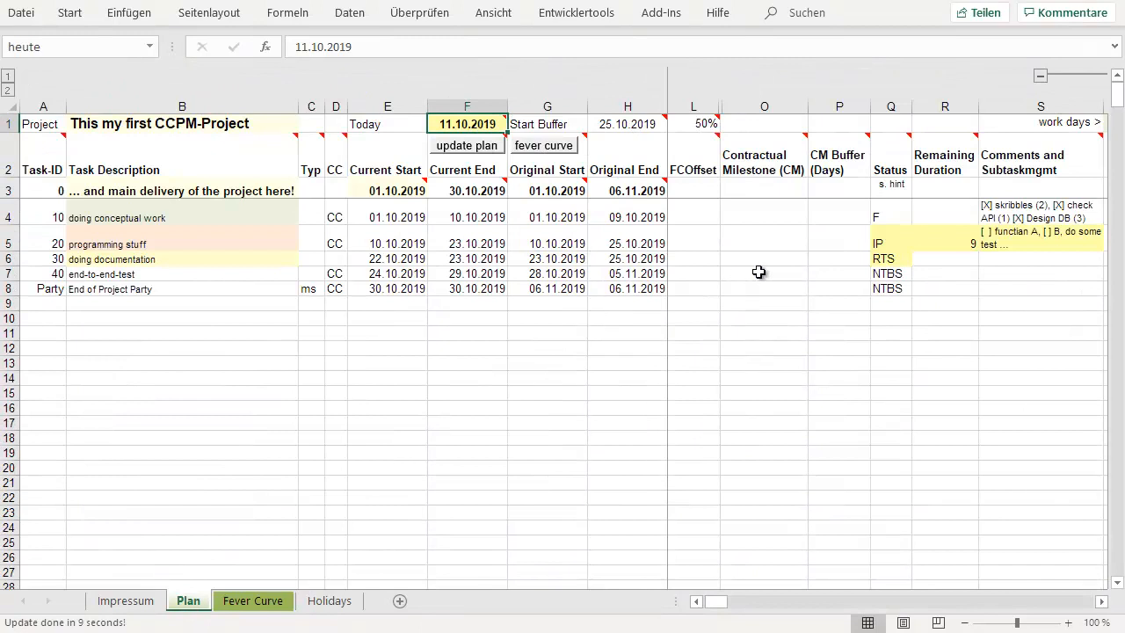
left_click(887, 241)
key("Right")
key("Right")
key("Right")
key("Right")
key("Right")
key("Right")
key("Right")
key("Right")
key("Right")
key("Right")
key("Right")
key("Right")
key("Right")
key("Right")
key("Right")
key("Right")
key("Right")
key("Right")
key("Right")
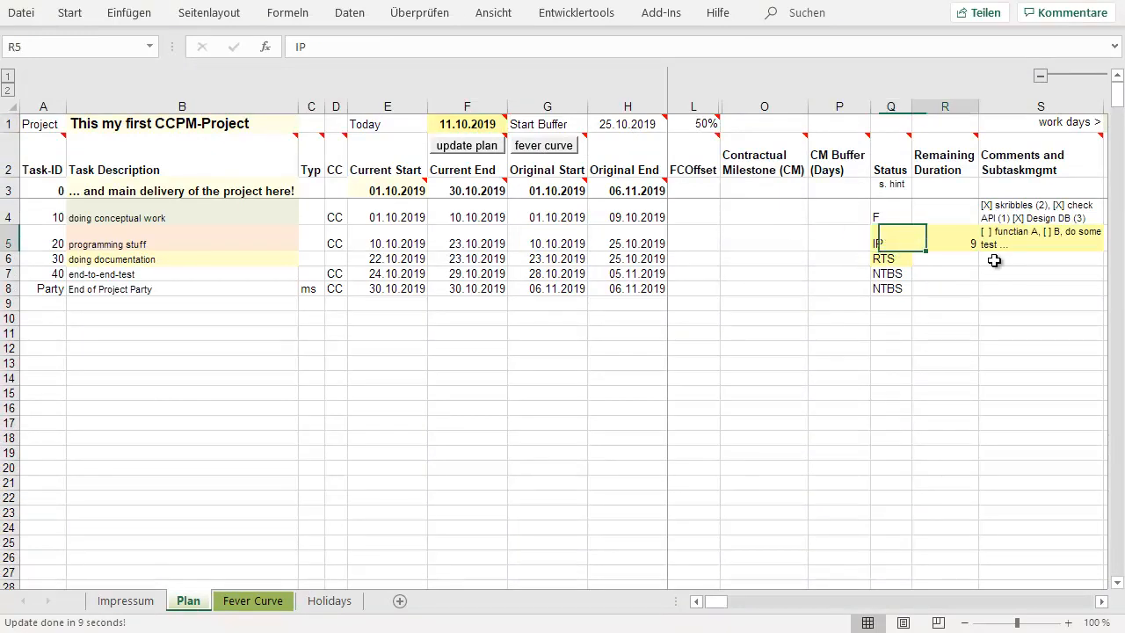
key("Right")
key("Right")
key("Right")
key("Right")
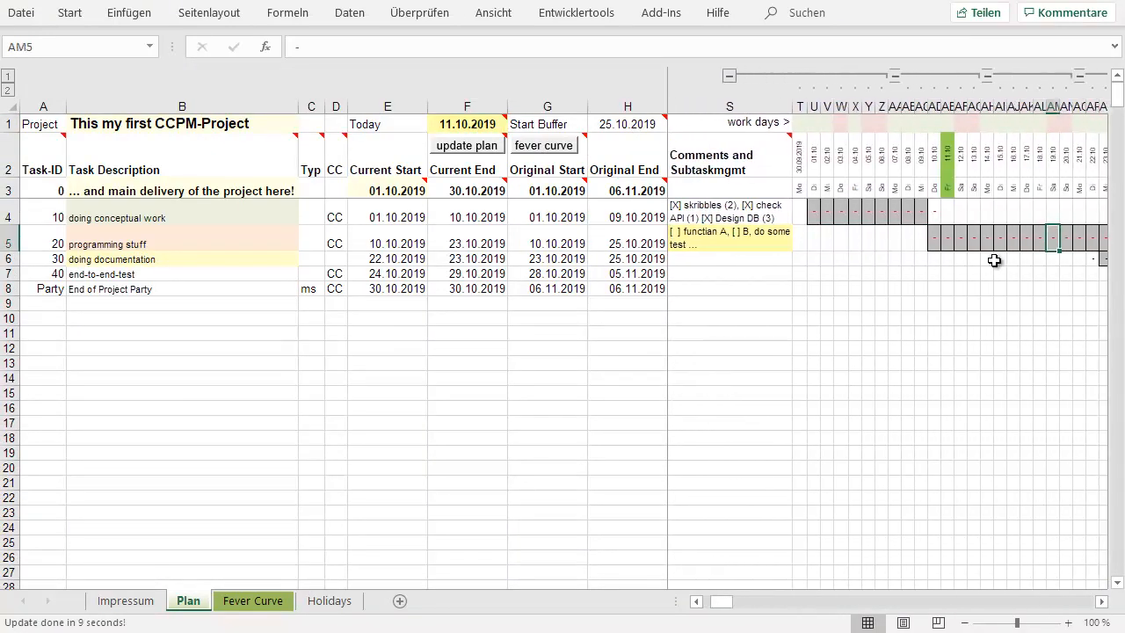
key("Left")
key("Left")
key("Left")
key("Left")
key("Left")
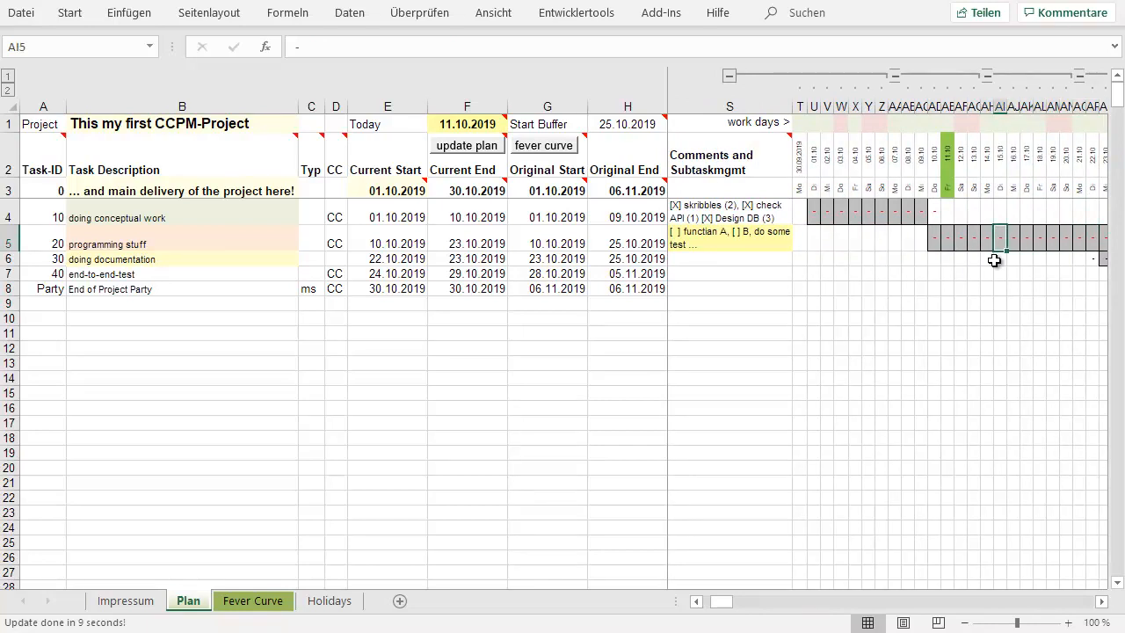
key("Right")
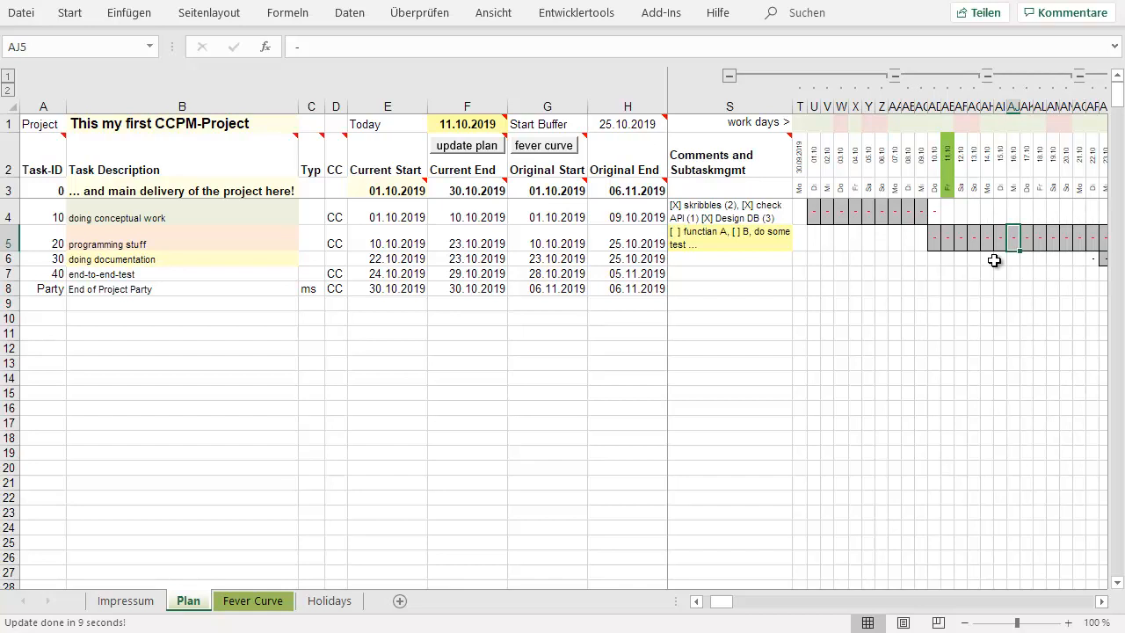
key("Up")
key("Up")
key("Up")
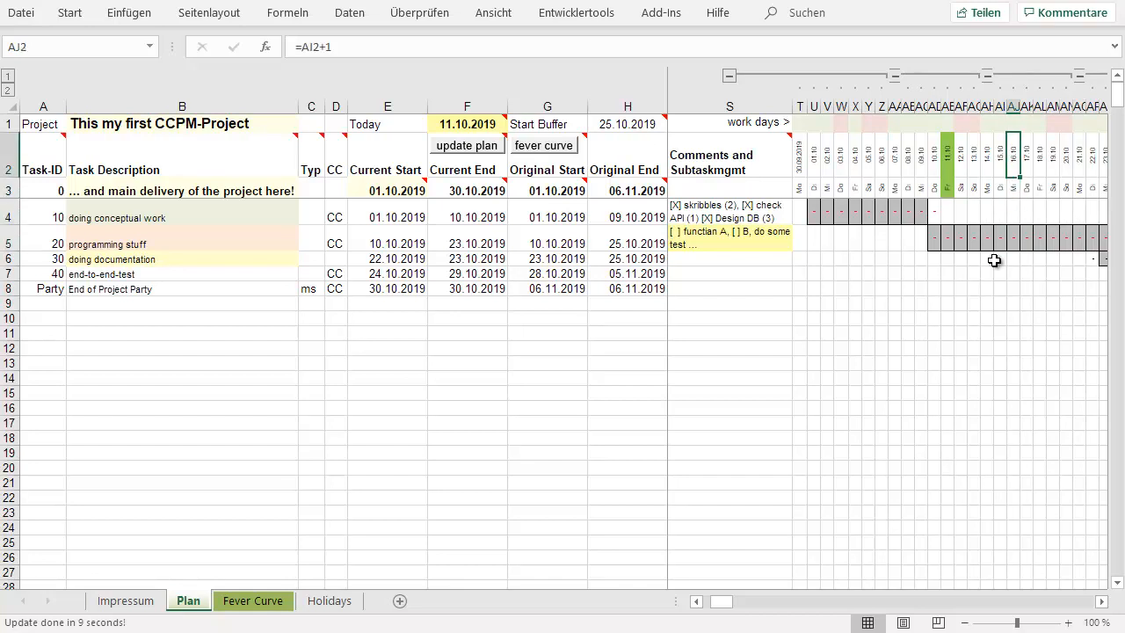
Step: Set the plan's Today date to 16.10.2019
key("Up")
key("Left")
key("Left")
key("Left")
key("Left")
key("Left")
key("Left")
key("Left")
key("Left")
key("Left")
key("Left")
key("Left")
key("Left")
key("Left")
key("Left")
key("Left")
key("Left")
key("Left")
key("Left")
key("Left")
key("Left")
key("Left")
key("Left")
key("Left")
key("Left")
key("Left")
key("Left")
key("Left")
key("Left")
key("Left")
key("Left")
key("Left")
key("Left")
key("Left")
key("Right")
key("Right")
key("Right")
key("Right")
key("Right")
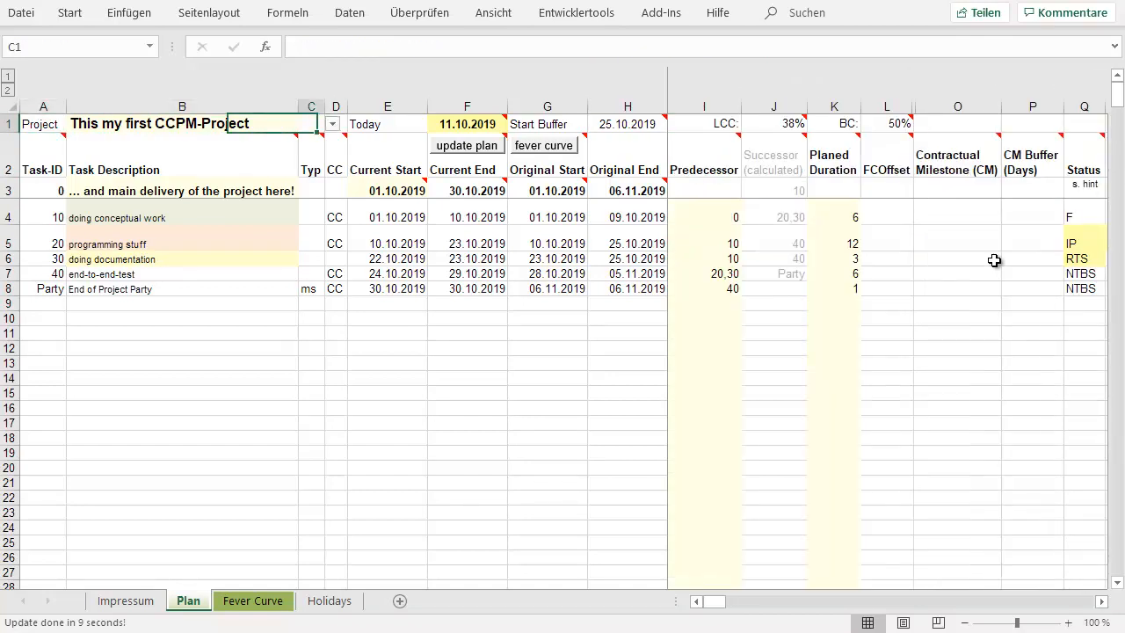
left_click(308, 49)
key("BackSpace")
type("6")
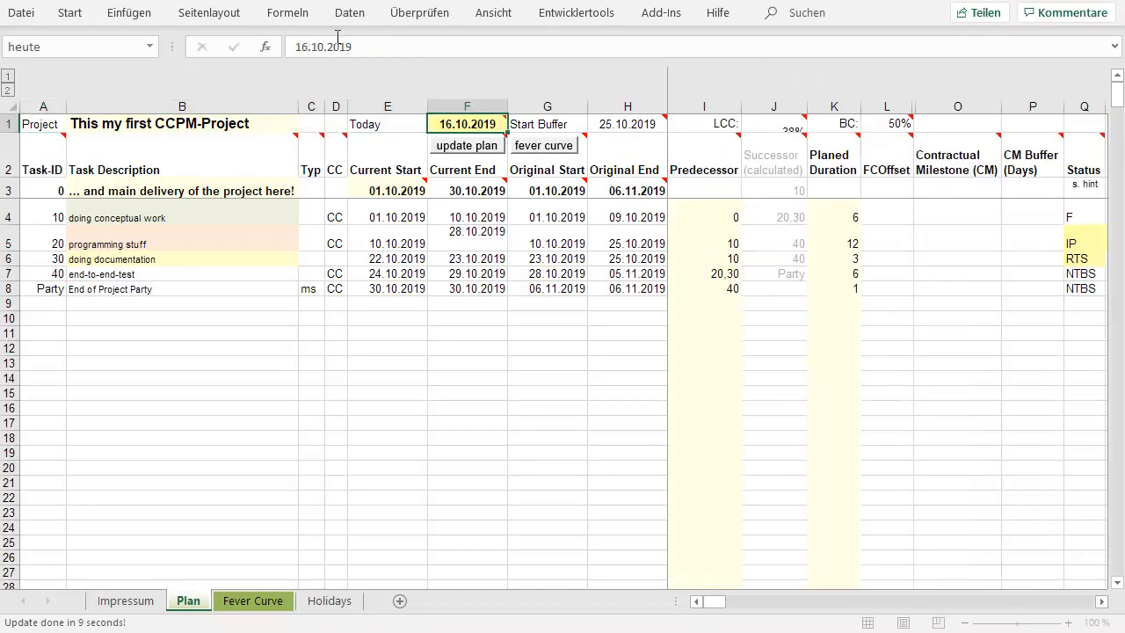
key("Return")
key("Up")
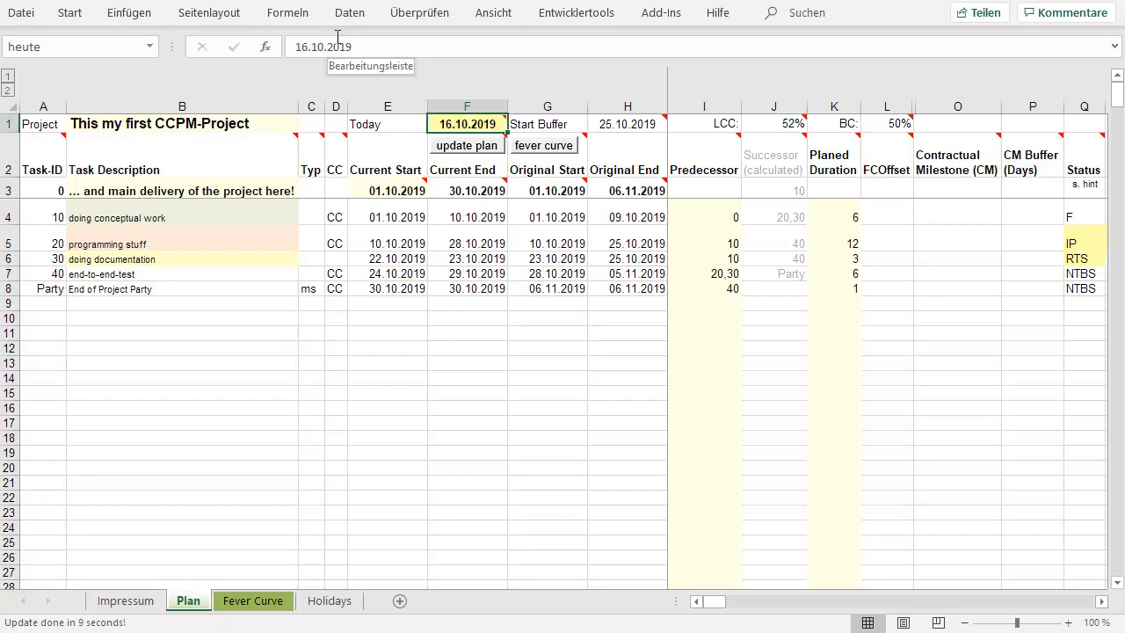
Step: Review the "programming stuff" task's status, remaining duration and subtasks, and record the fever curve point for 16.10.2019
key("Down")
key("Down")
key("Down")
key("Down")
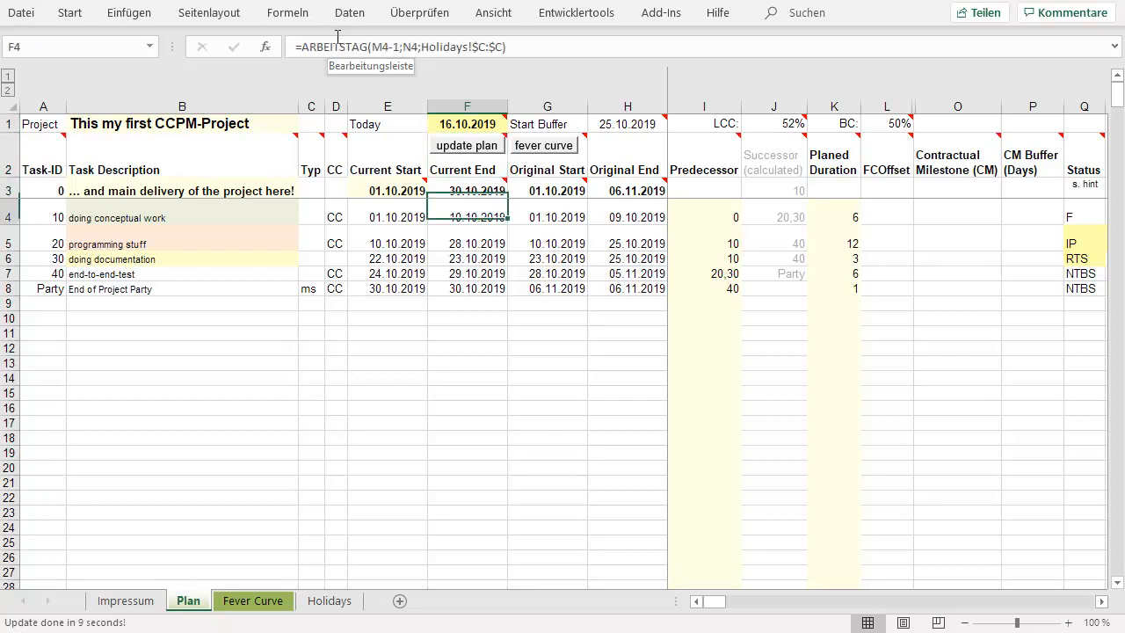
key("Right")
key("Right")
key("Right")
key("Right")
key("Right")
key("Right")
key("Right")
key("Right")
key("Right")
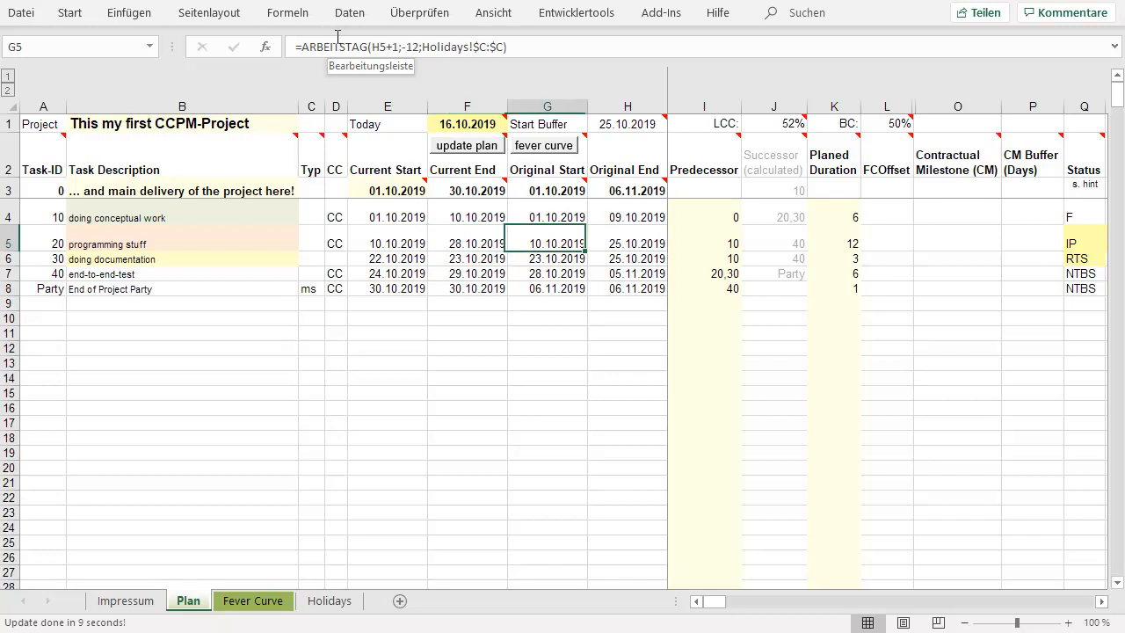
key("Right")
key("Right")
key("Right")
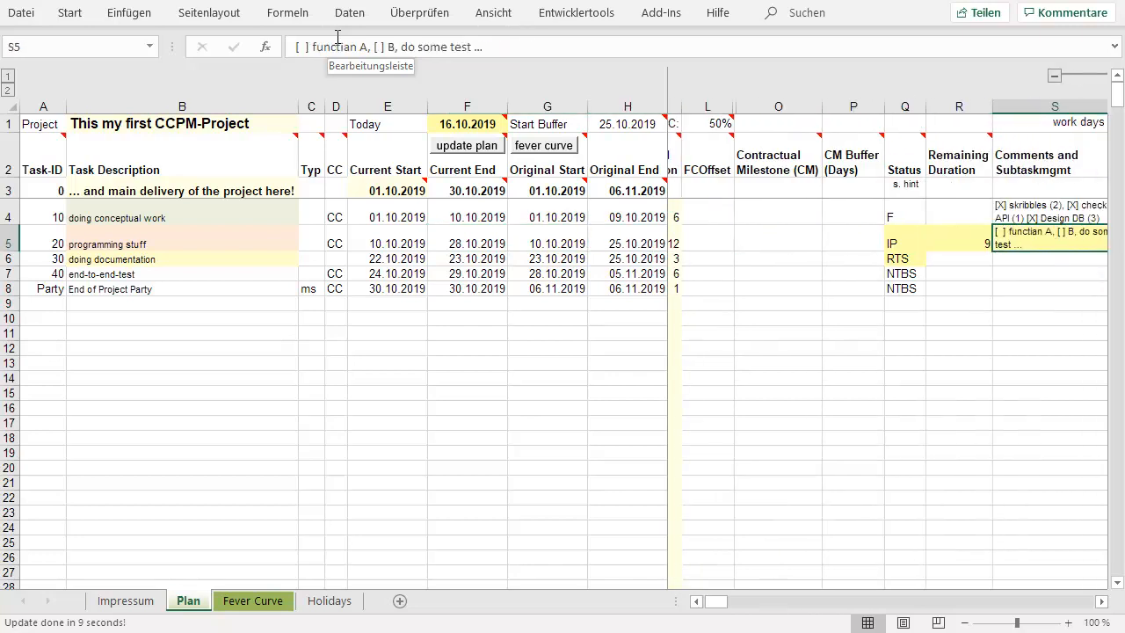
key("Left")
key("Left")
key("Left")
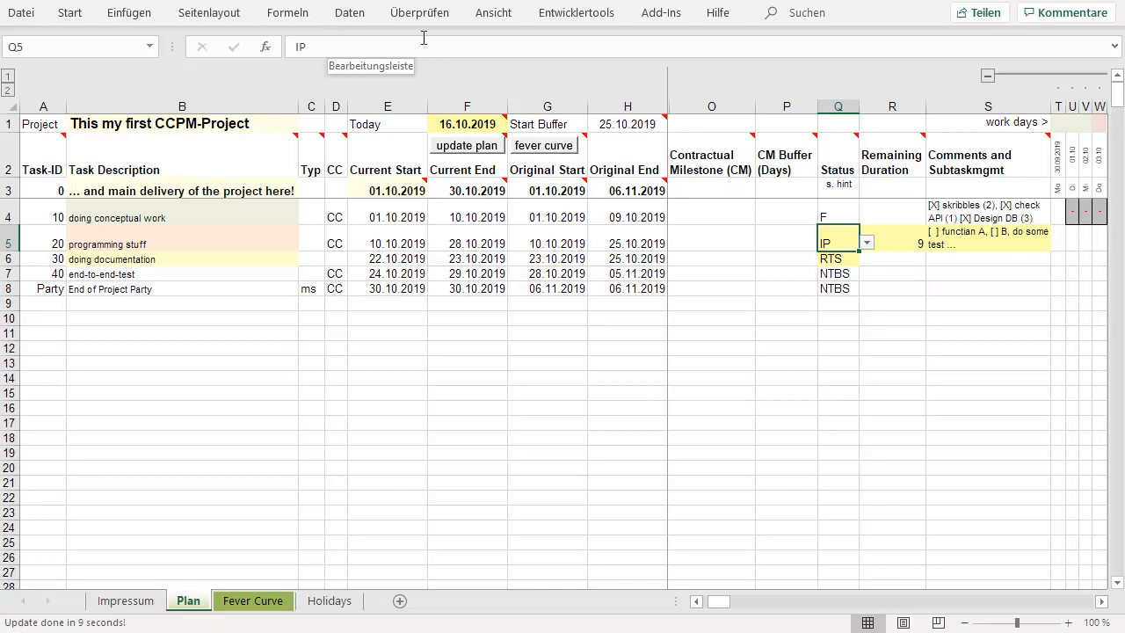
left_click(537, 147)
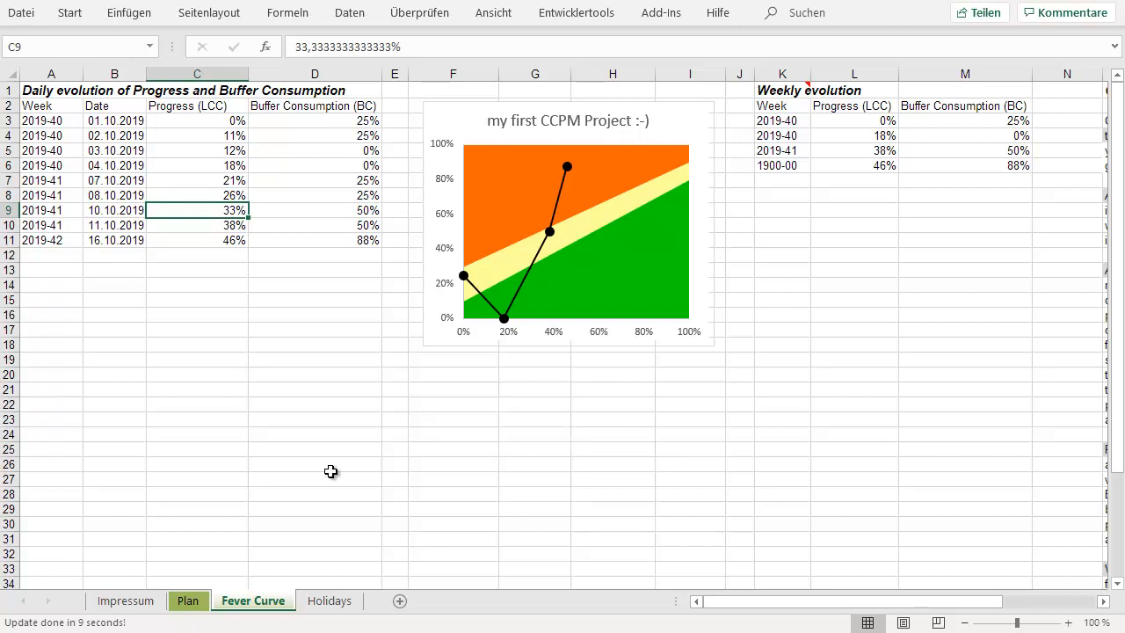
left_click(190, 601)
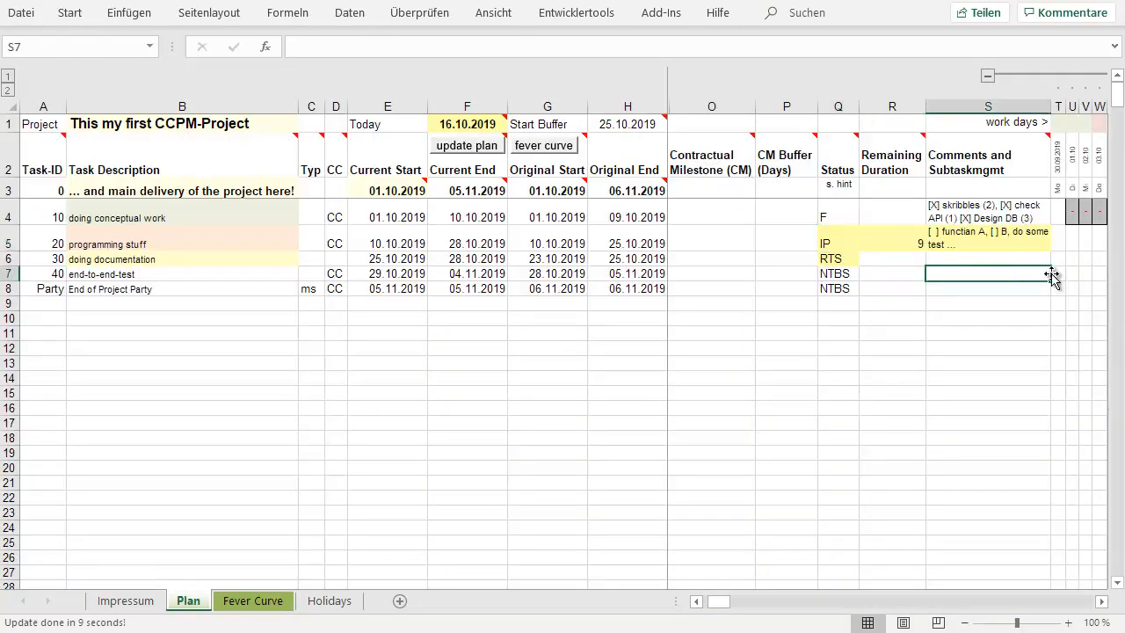
left_click(991, 246)
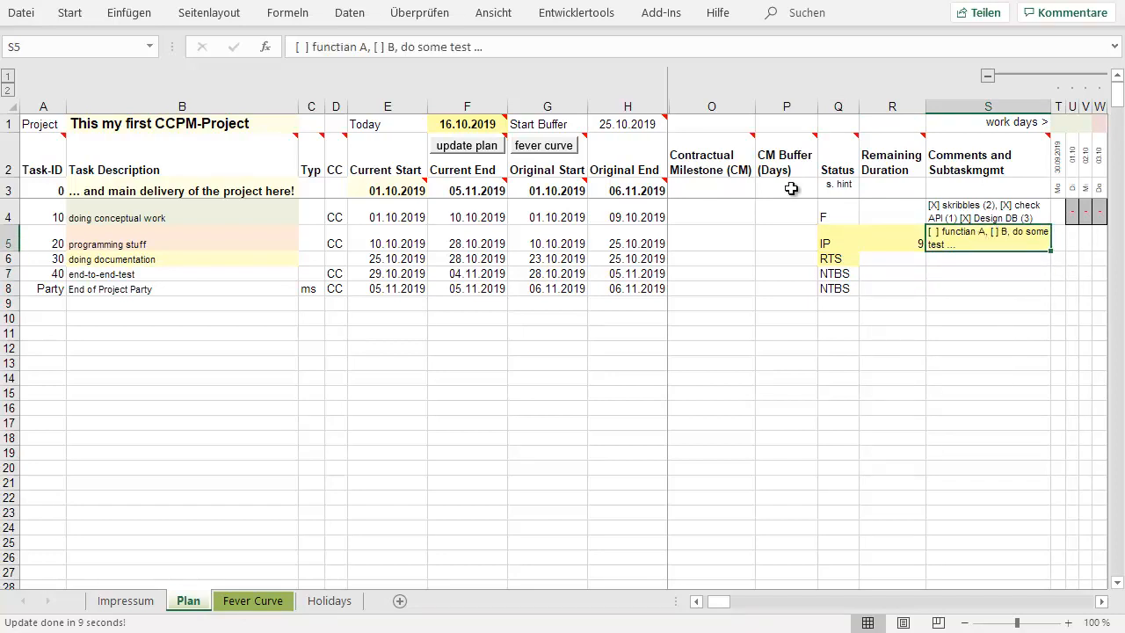
left_click(306, 46)
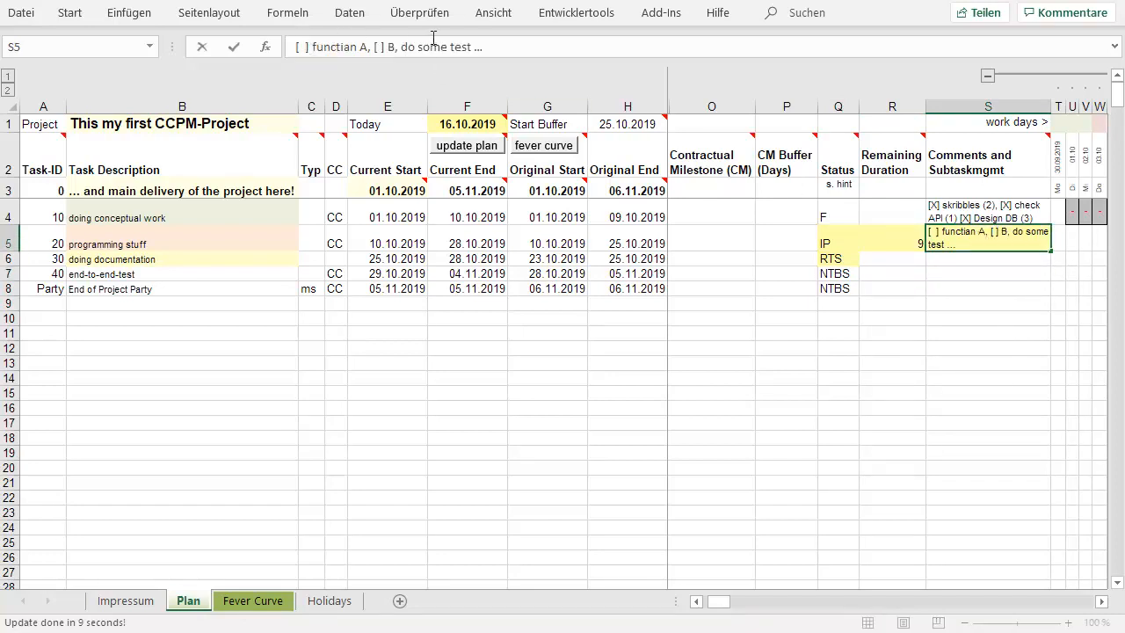
key("BackSpace")
key("Return")
key("Up")
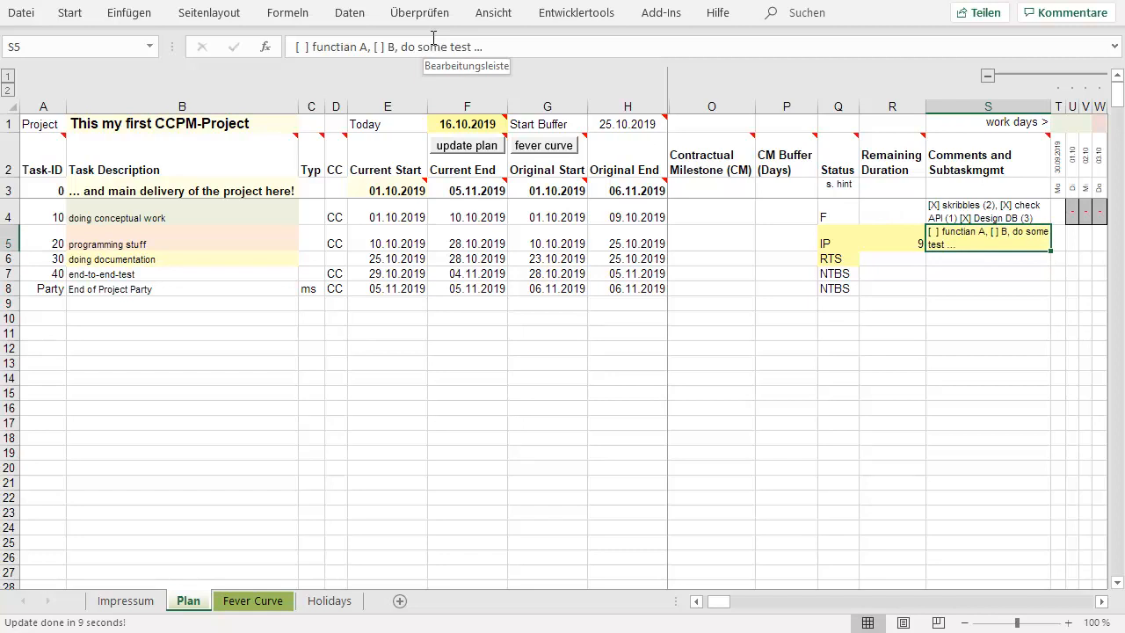
Step: Set the plan's Today date to 17.10.2019
double_click(452, 124)
key("Escape")
key("BackSpace")
type("7")
key("Return")
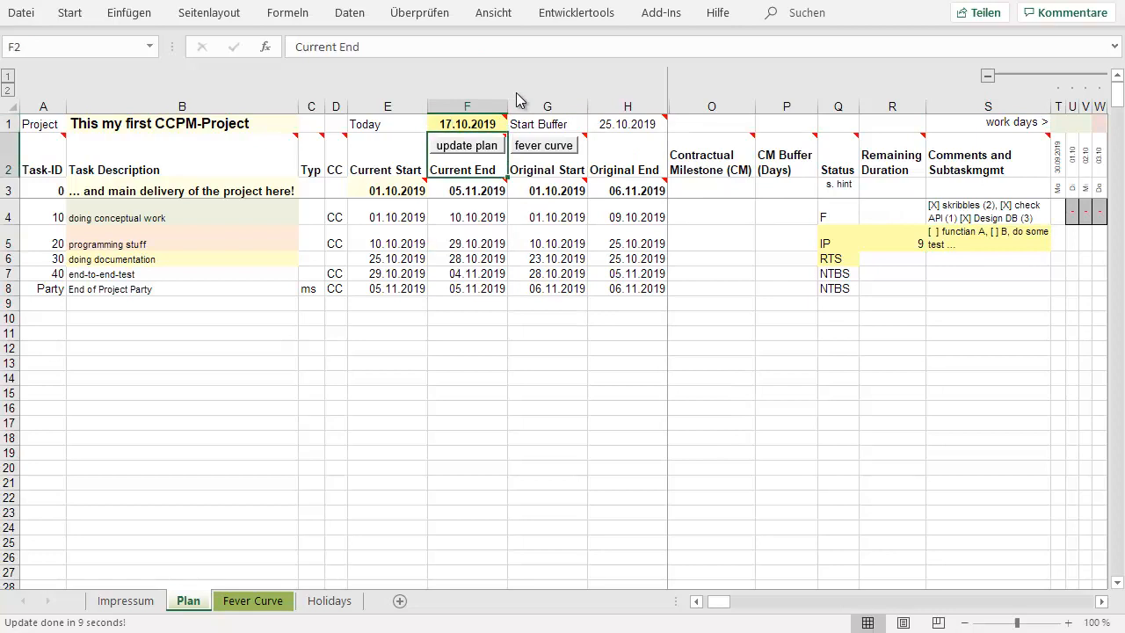
Step: Mark the subtasks "functian A" and "B" as done with [X] in the "programming stuff" task's comments
key("Down")
key("Down")
key("Down")
key("Right")
key("Right")
key("Right")
key("Right")
key("Right")
key("Right")
key("Right")
key("Right")
key("Right")
key("Right")
key("Right")
key("Right")
key("Right")
key("Right")
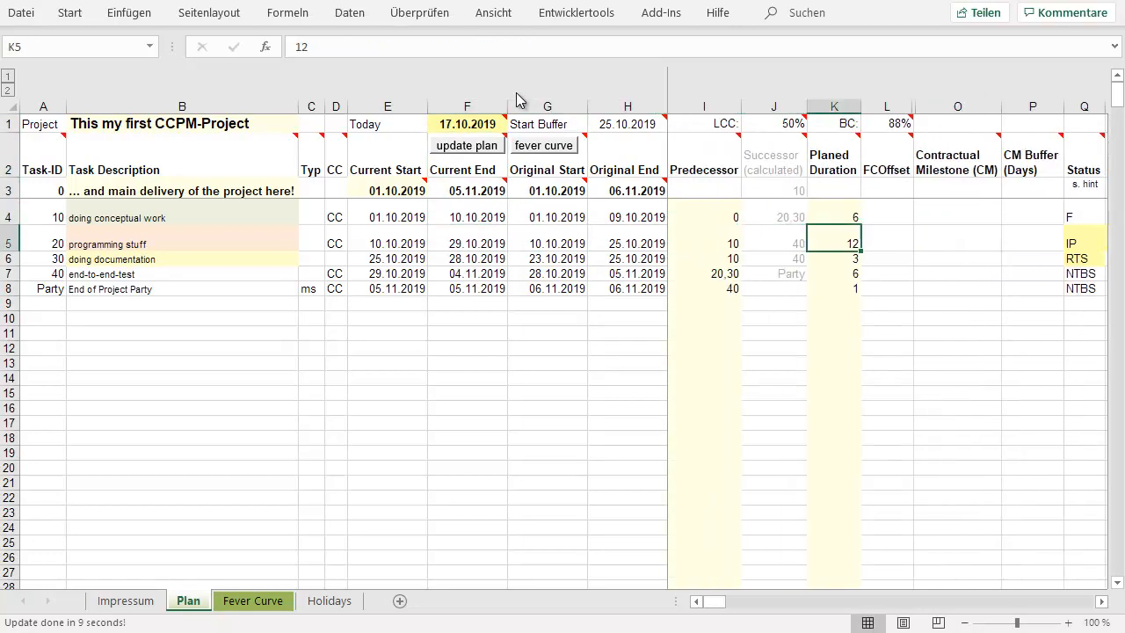
key("Left")
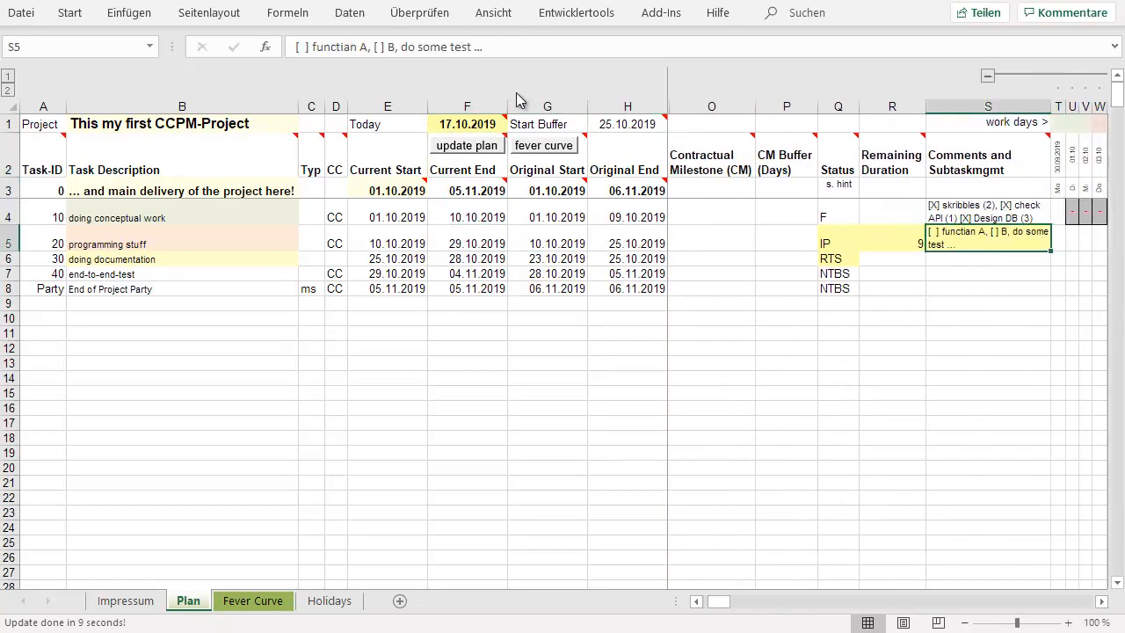
left_click(305, 47)
key("BackSpace")
type("X")
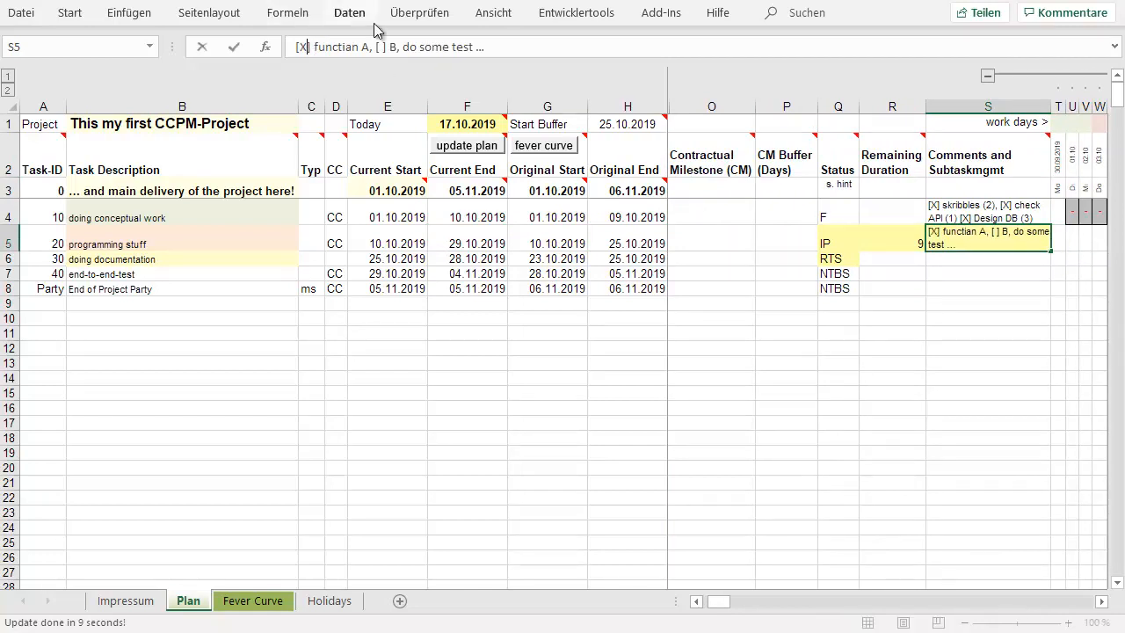
key("BackSpace")
type("X")
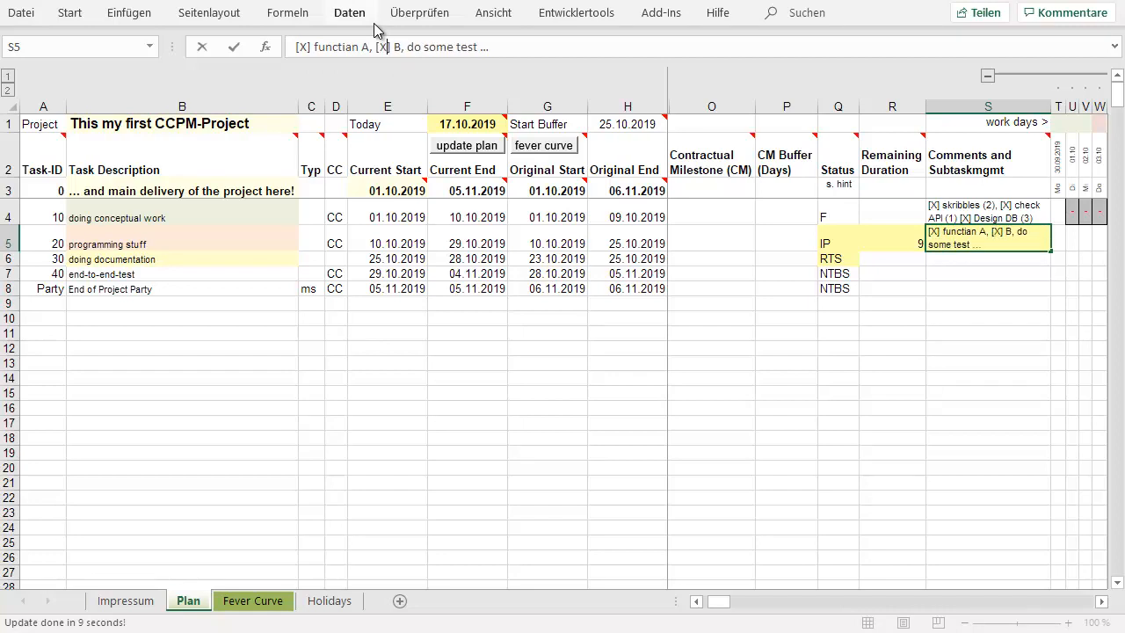
key("Return")
Step: Set the "programming stuff" task's remaining duration to 7 and record the fever curve point for 17.10.2019
key("Up")
key("Left")
type("7")
key("Return")
key("Up")
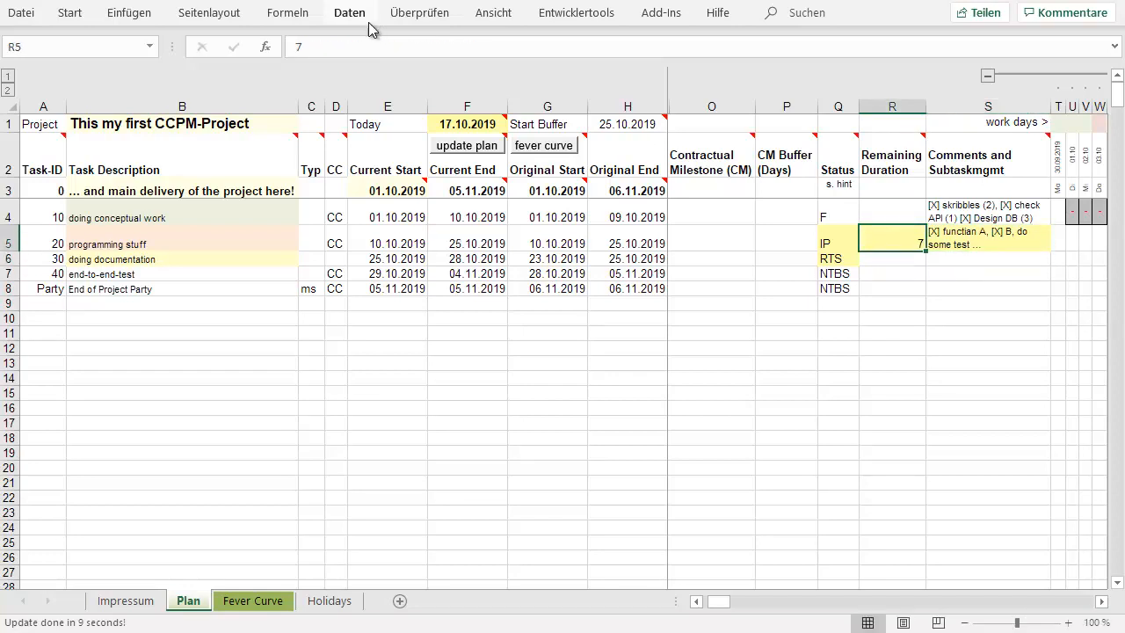
left_click(530, 146)
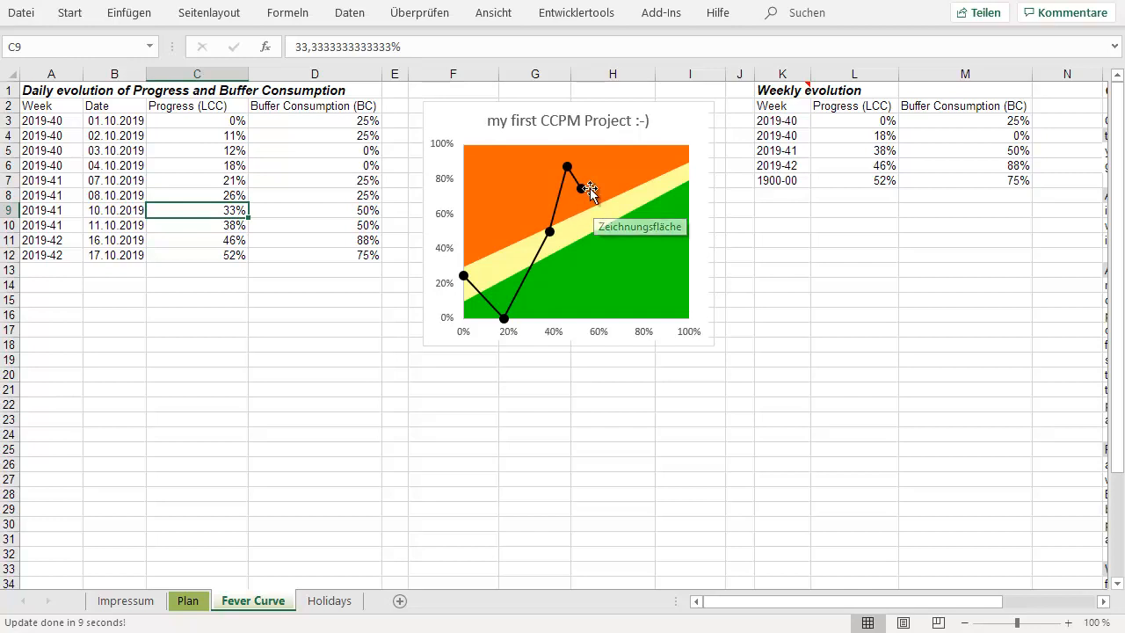
Step: Examine the end of the "programming stuff" bar in the plan's work-day timeline and its position relative to the current day
left_click(188, 601)
left_click(974, 246)
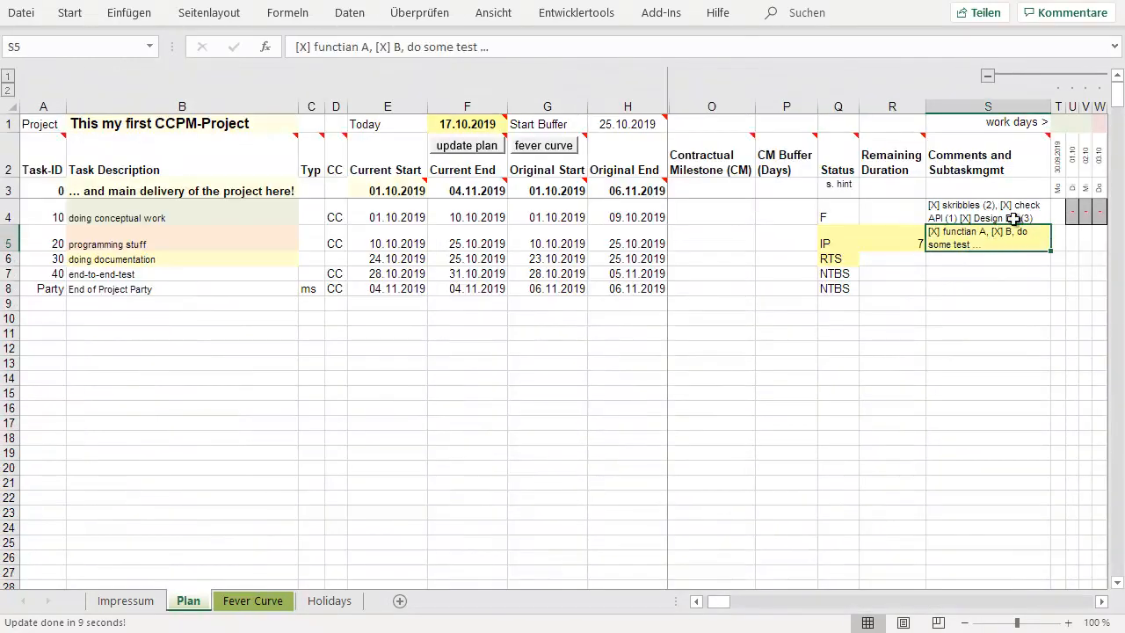
key("Right")
key("Right")
key("Right")
key("Right")
key("Right")
key("Right")
key("Right")
key("Right")
key("Right")
key("Right")
key("Right")
key("Right")
key("Right")
key("Right")
key("Right")
key("Right")
key("Right")
key("Right")
key("Right")
key("Right")
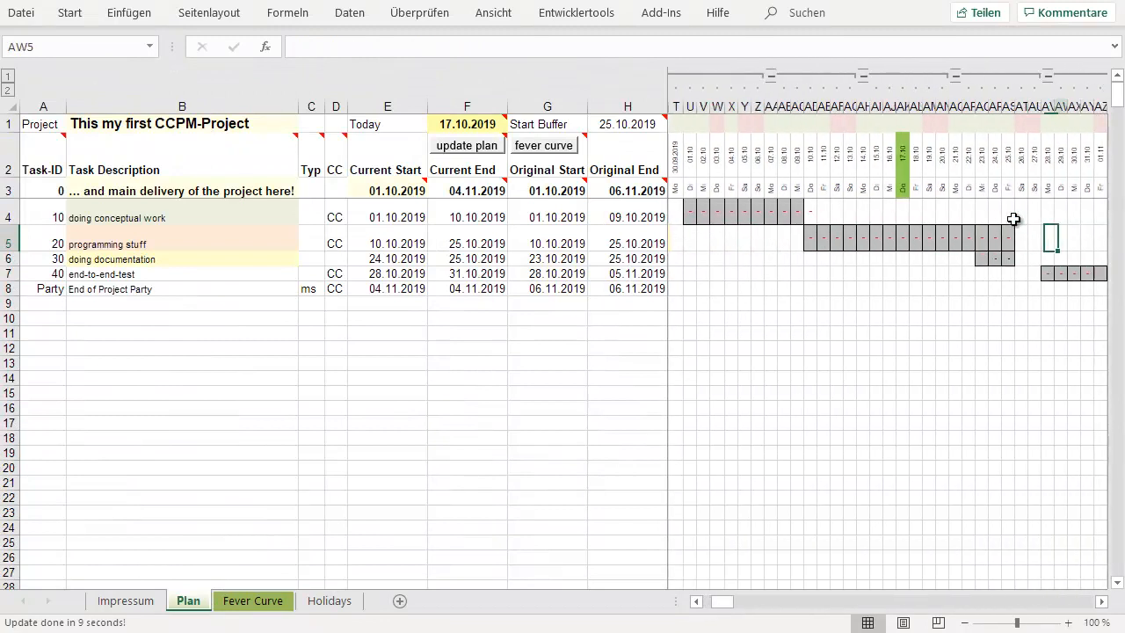
key("Left")
key("Left")
key("Left")
key("Left")
key("Left")
key("Left")
key("Left")
key("Left")
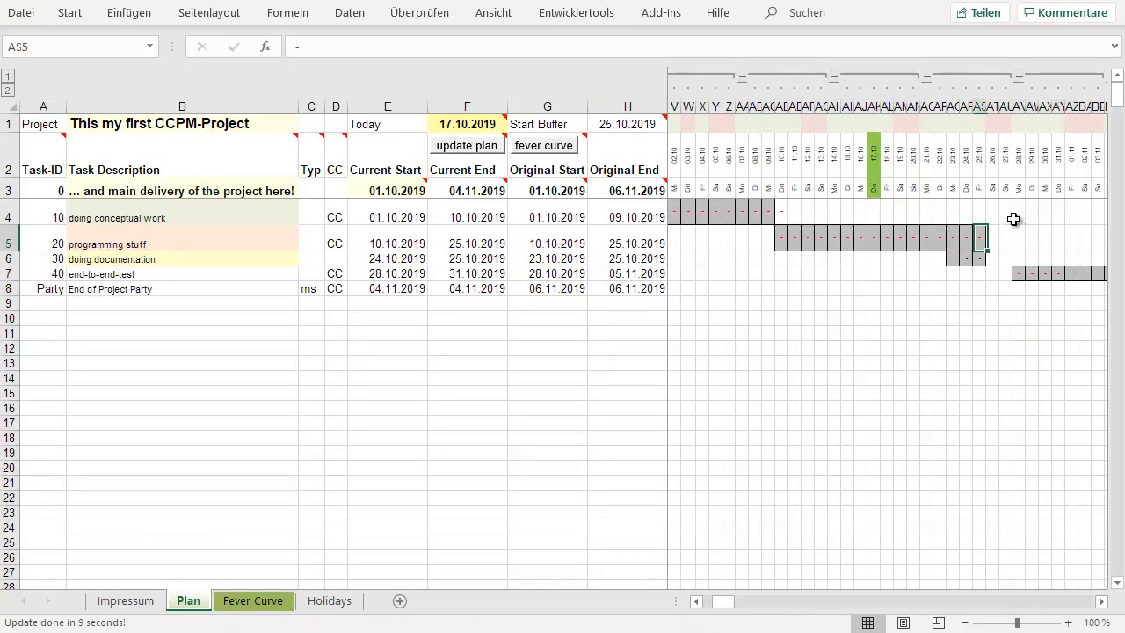
key("Right")
key("Right")
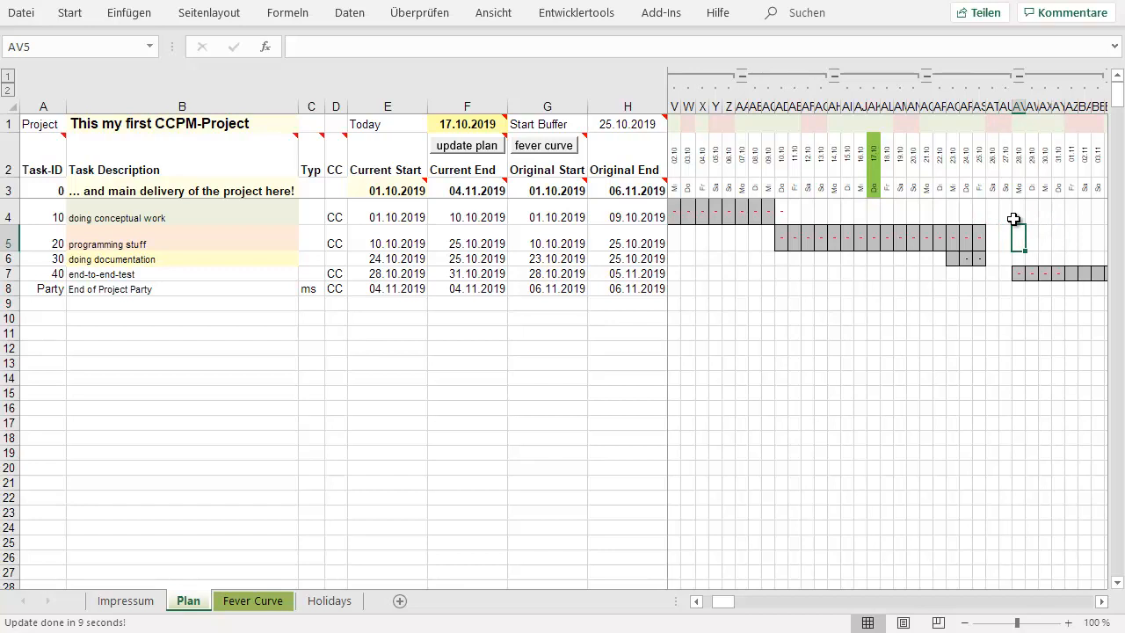
left_click(872, 238)
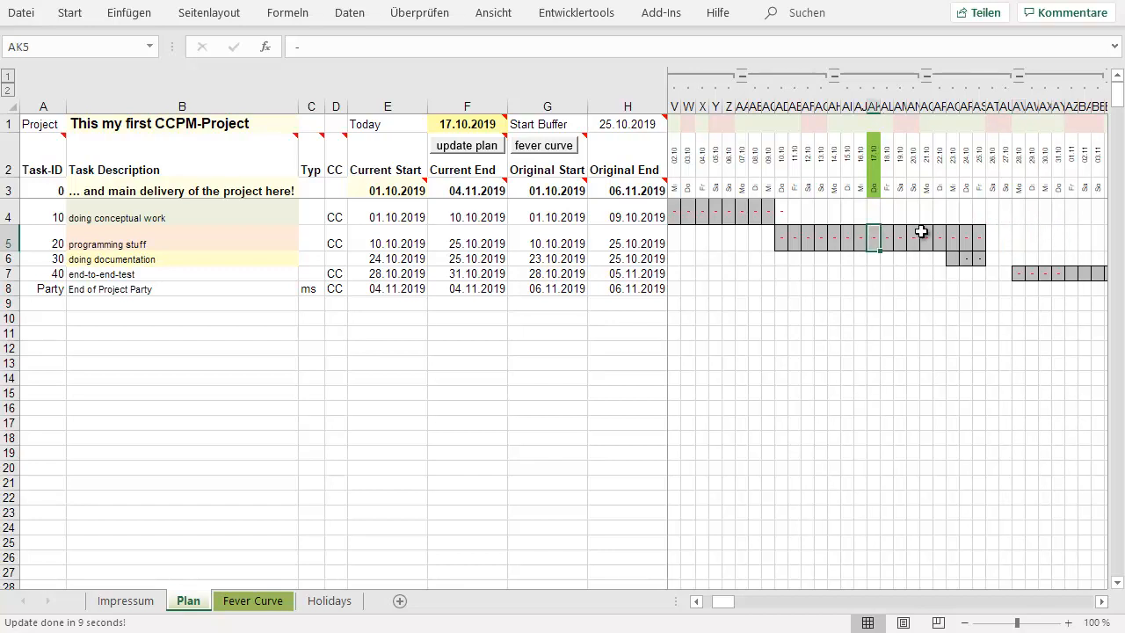
key("Right")
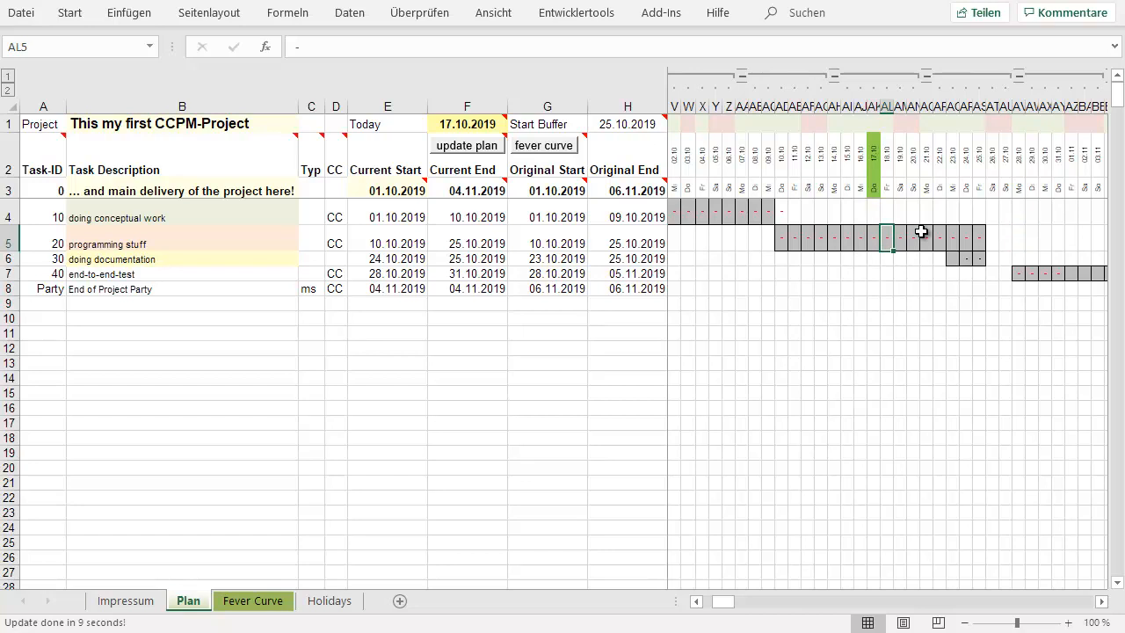
Step: Set the plan's Today date to 18.10.2019
left_click(479, 123)
key("BackSpace")
type("8")
key("Return")
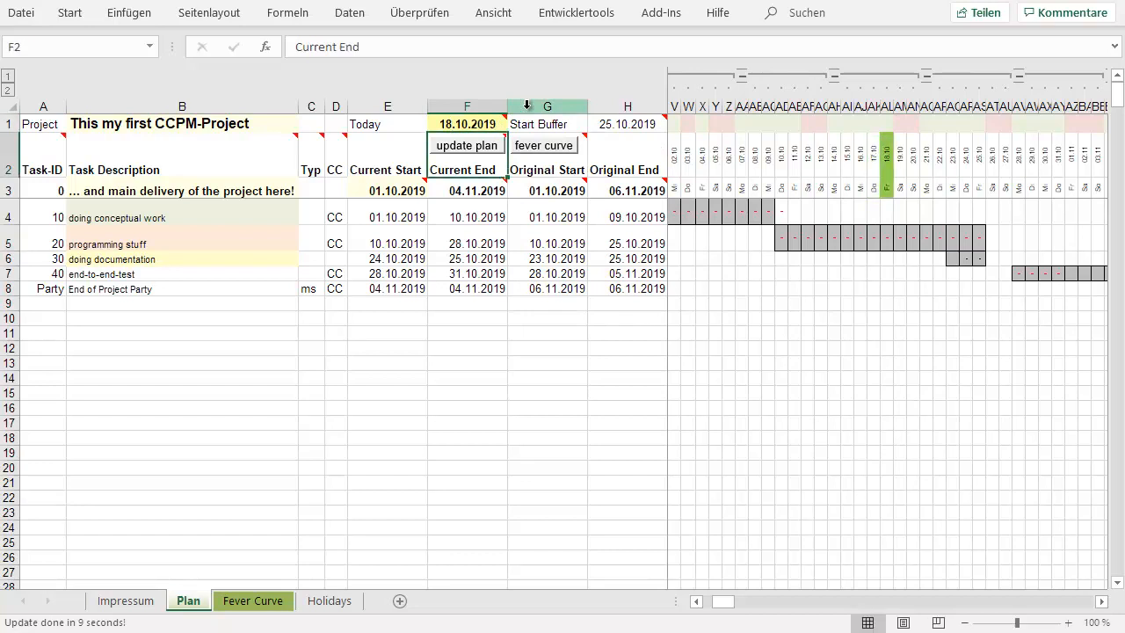
Step: In the "programming stuff" comments, put an open checkbox before "do some test ..." and add the open subtask "[ ] try to use a differnt Idea"
left_click(887, 240)
key("Left")
key("Left")
key("Left")
key("Left")
key("Left")
key("Left")
key("Left")
key("Left")
key("Left")
key("Left")
key("Left")
key("Left")
key("Left")
key("Left")
key("Left")
key("Left")
key("Left")
key("Left")
key("Left")
key("Left")
key("Left")
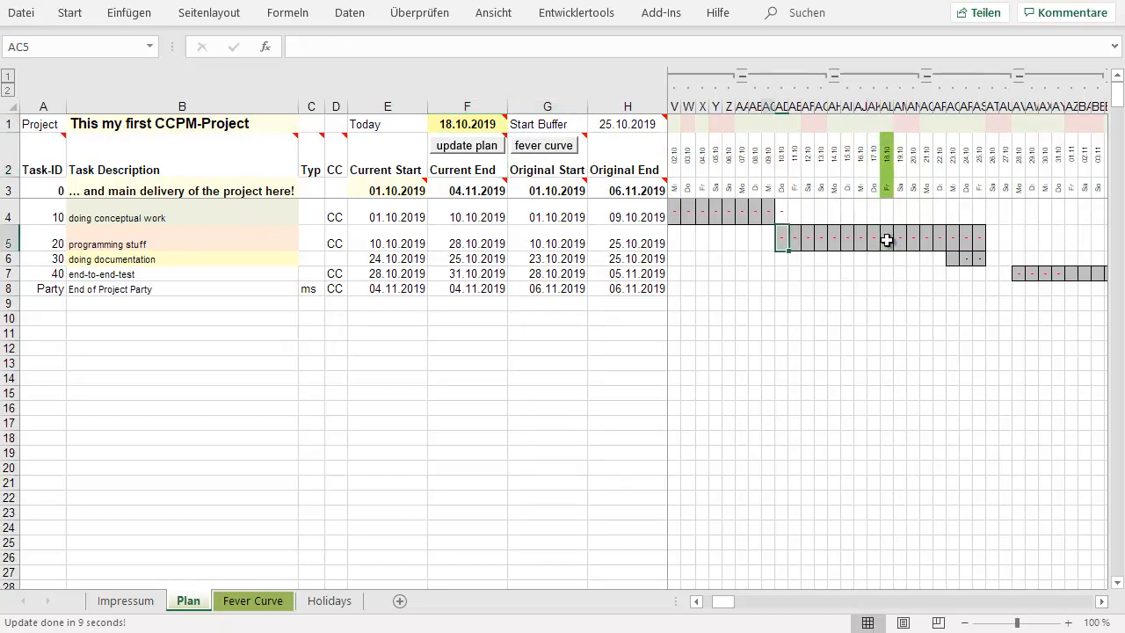
key("Right")
key("Right")
key("Right")
key("Right")
key("Right")
key("Right")
key("Right")
key("Right")
key("Right")
key("Right")
key("Right")
key("Right")
key("Right")
key("Right")
key("Right")
key("Right")
key("Right")
key("Right")
key("Right")
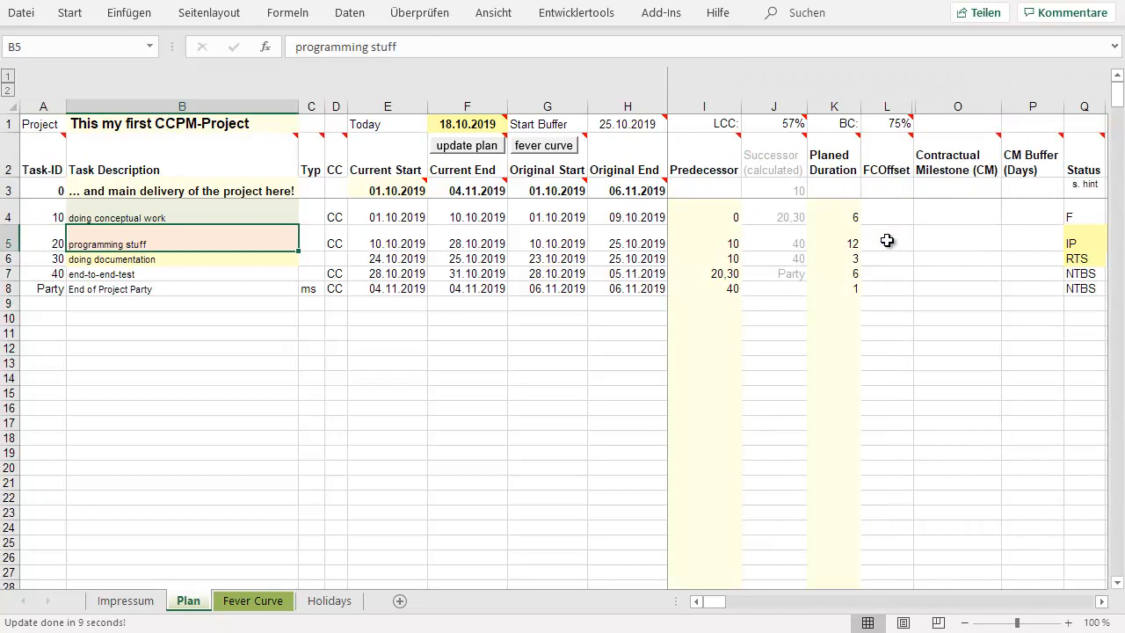
key("Left")
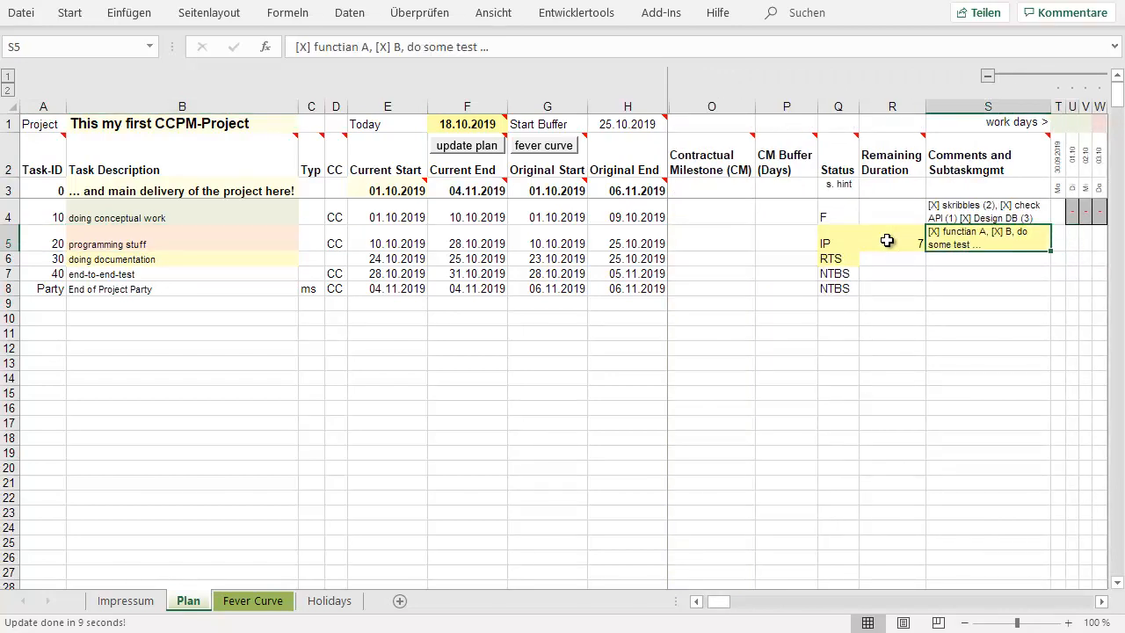
left_click(506, 45)
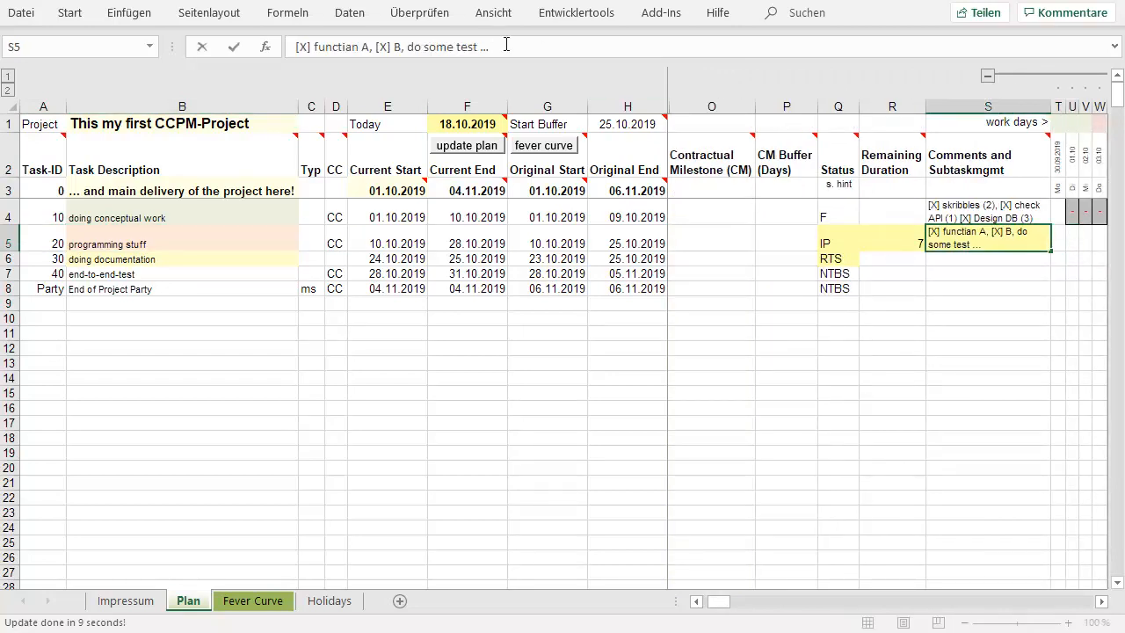
left_click(409, 47)
type("[ ] do some test ... ")
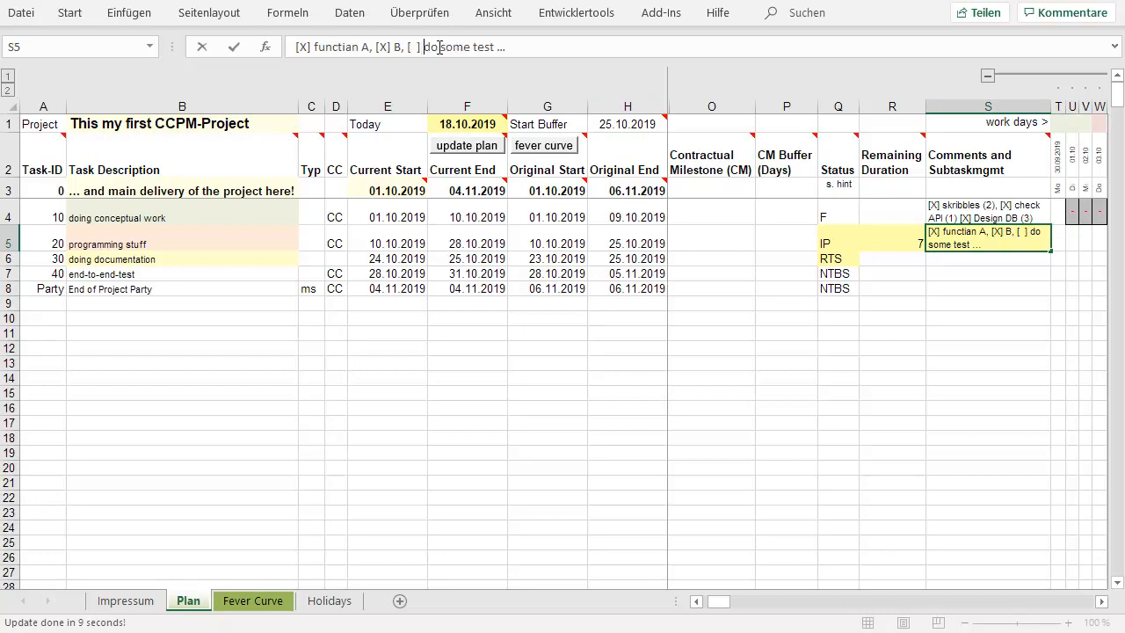
type("[")
type(" ]")
type(" try to use a diff")
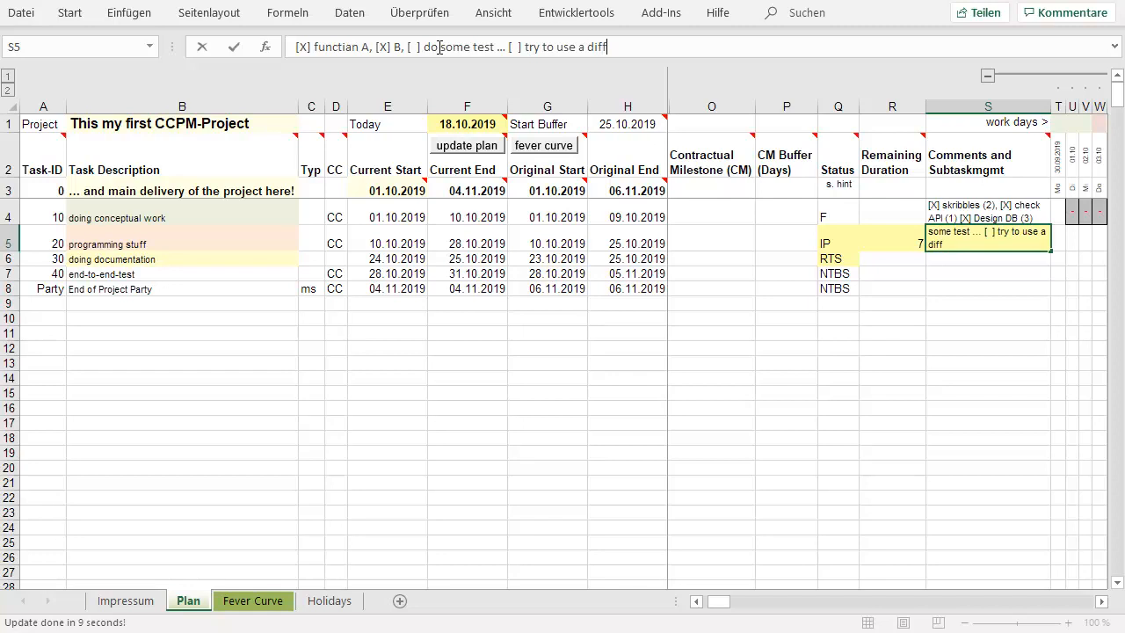
type("ernt Idea -")
key("BackSpace")
key("BackSpace")
key("Return")
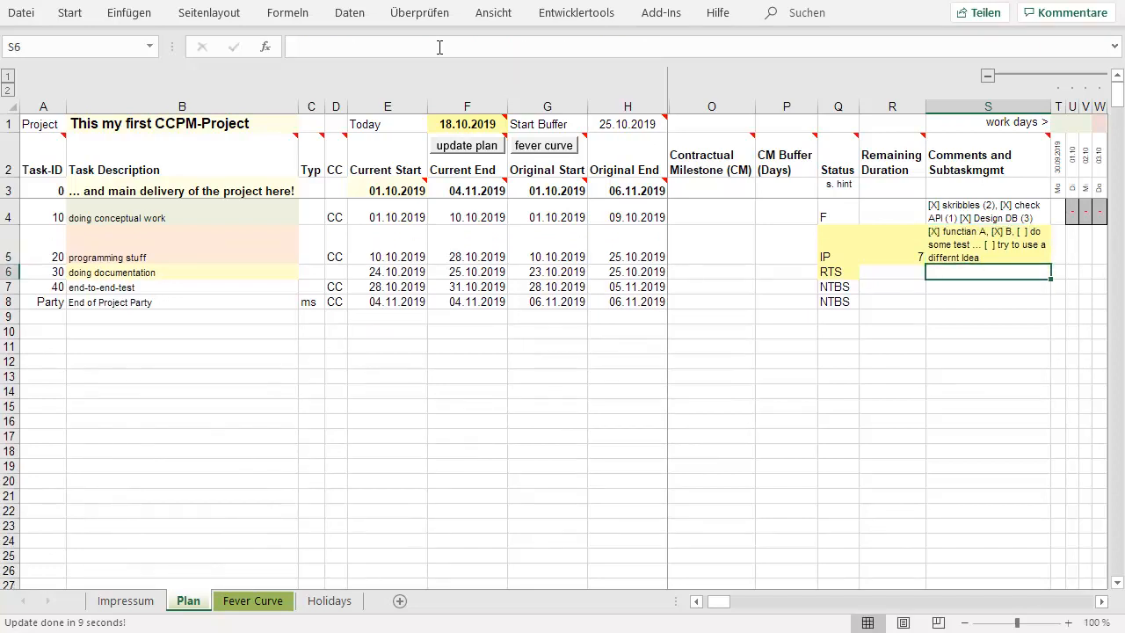
Step: Set the "programming stuff" task's remaining duration to 6 and record the fever curve point for 18.10.2019
key("Up")
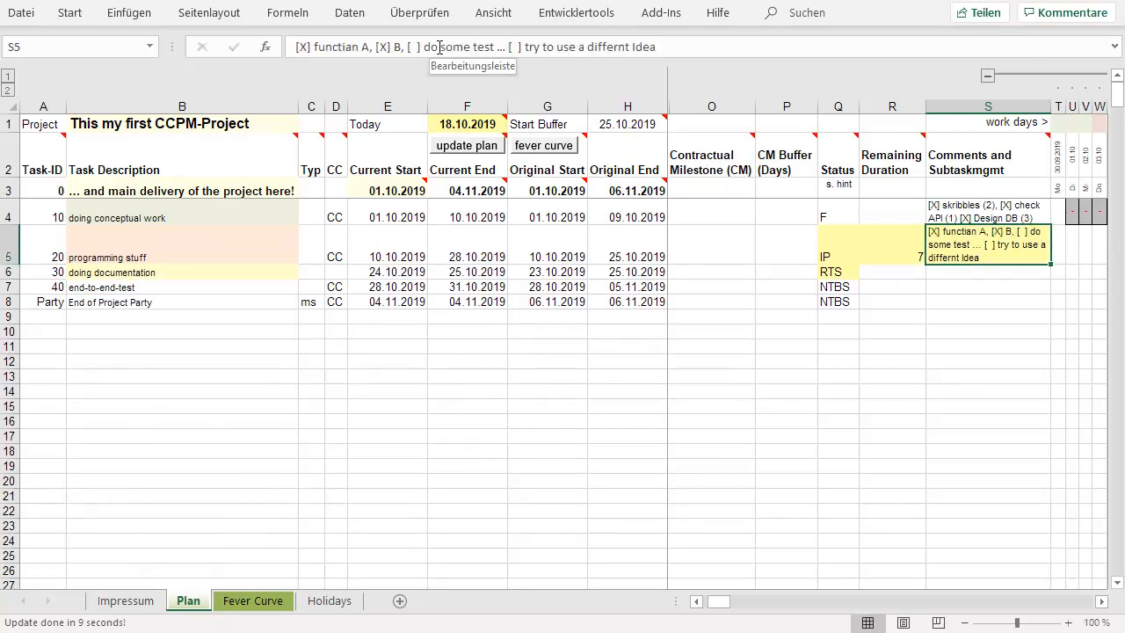
key("Left")
type("6")
key("Return")
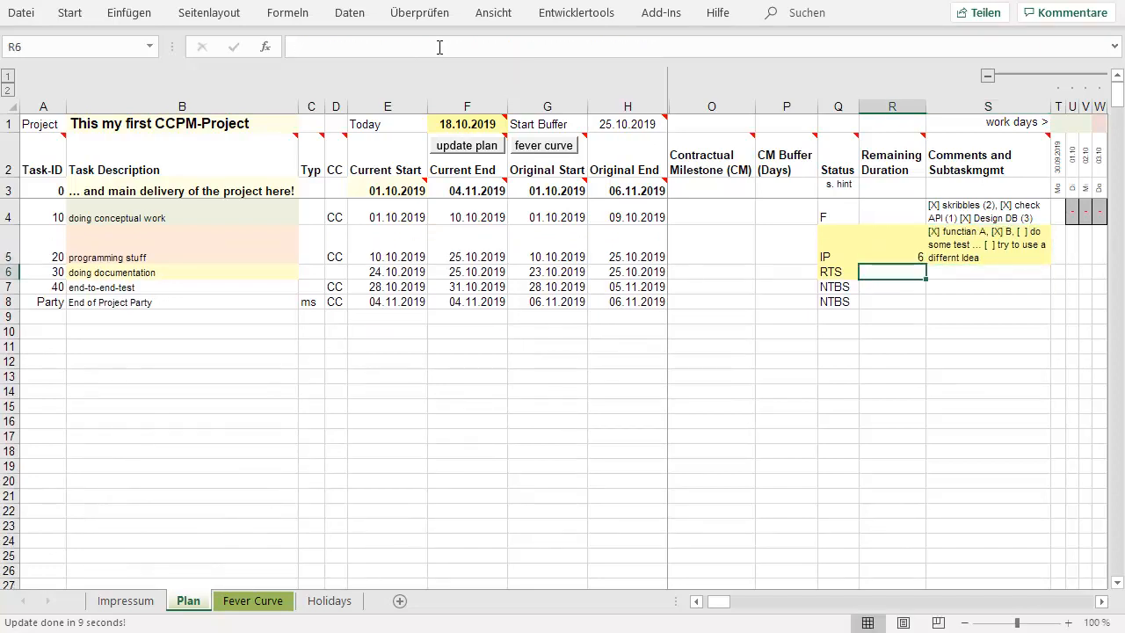
key("Up")
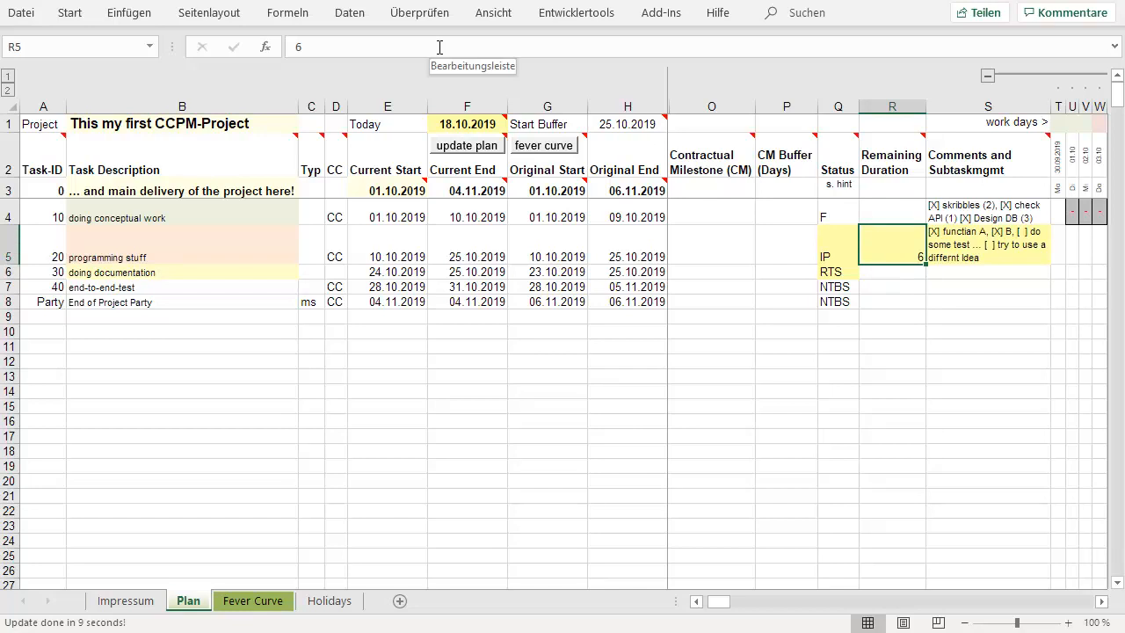
left_click(523, 148)
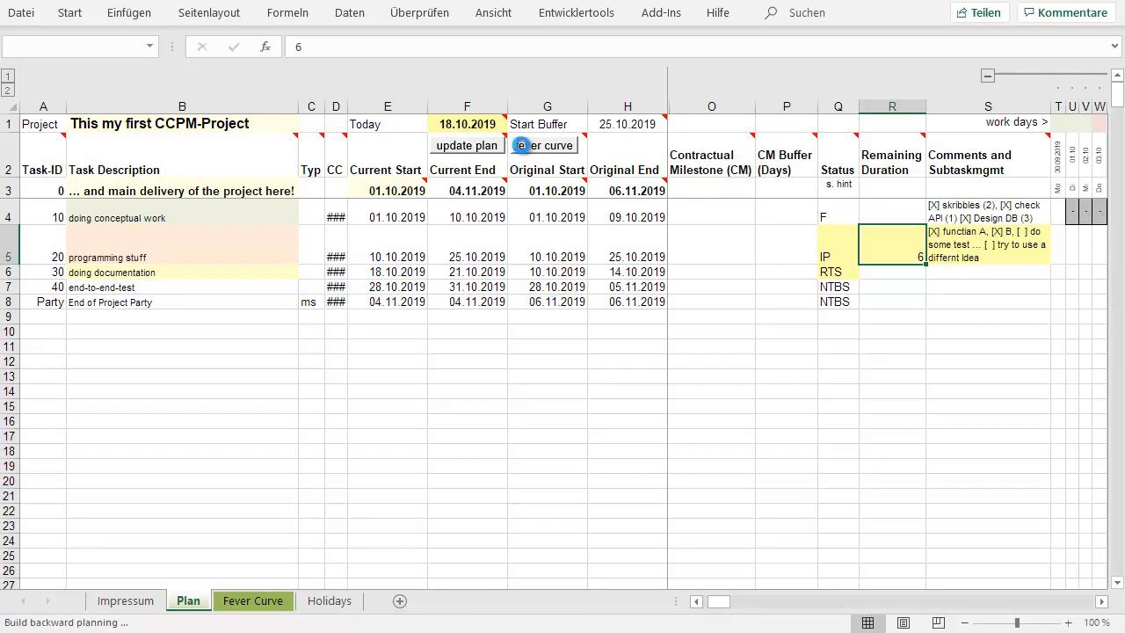
left_click(521, 145)
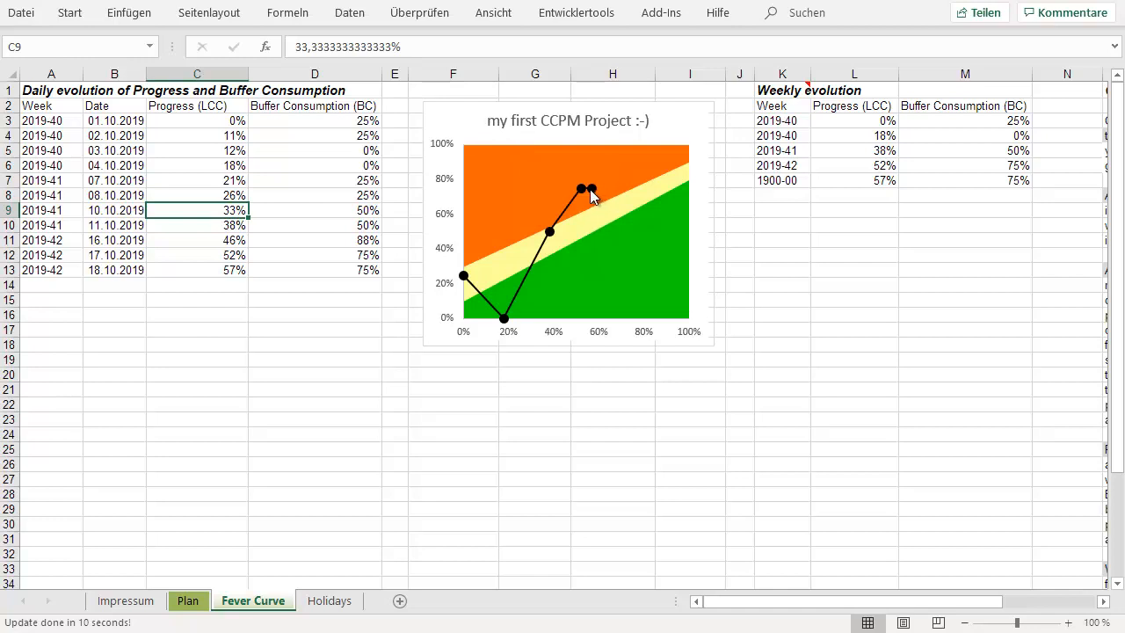
mouse_move(591, 194)
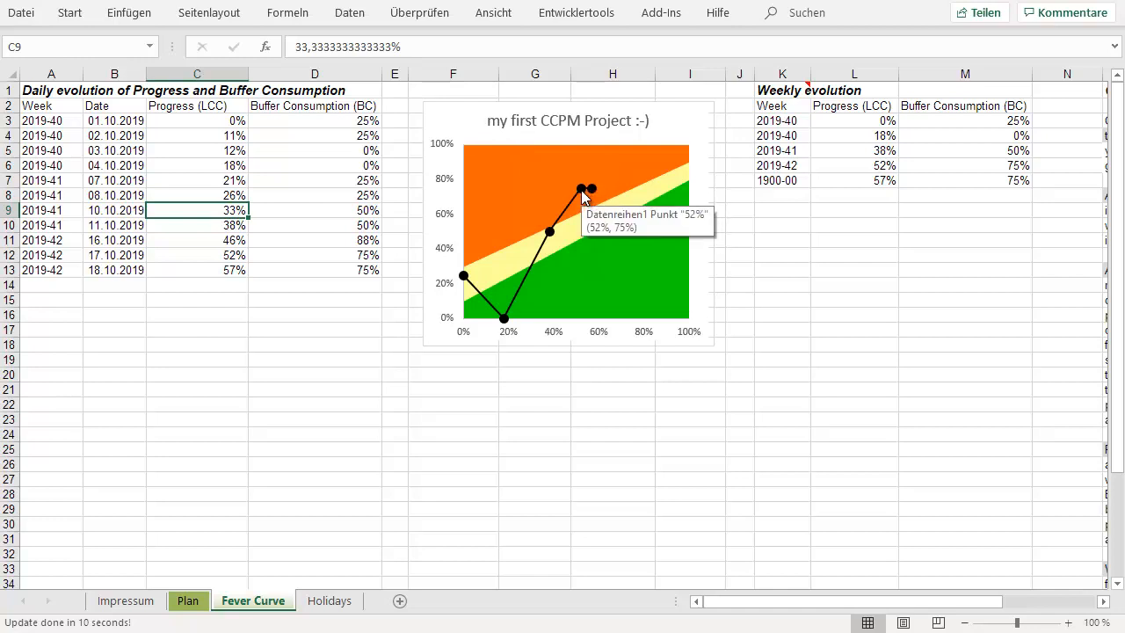
Step: Return to the plan and set its Today date to 21.10.2019
left_click(188, 607)
left_click(473, 124)
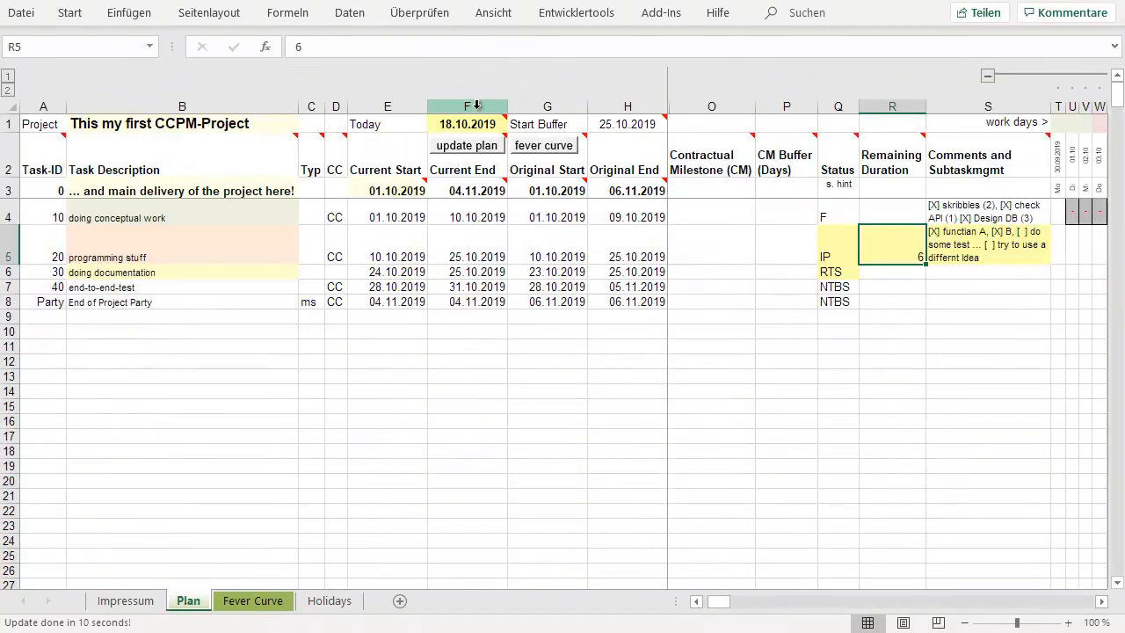
double_click(453, 124)
key("BackSpace")
key("BackSpace")
type("21")
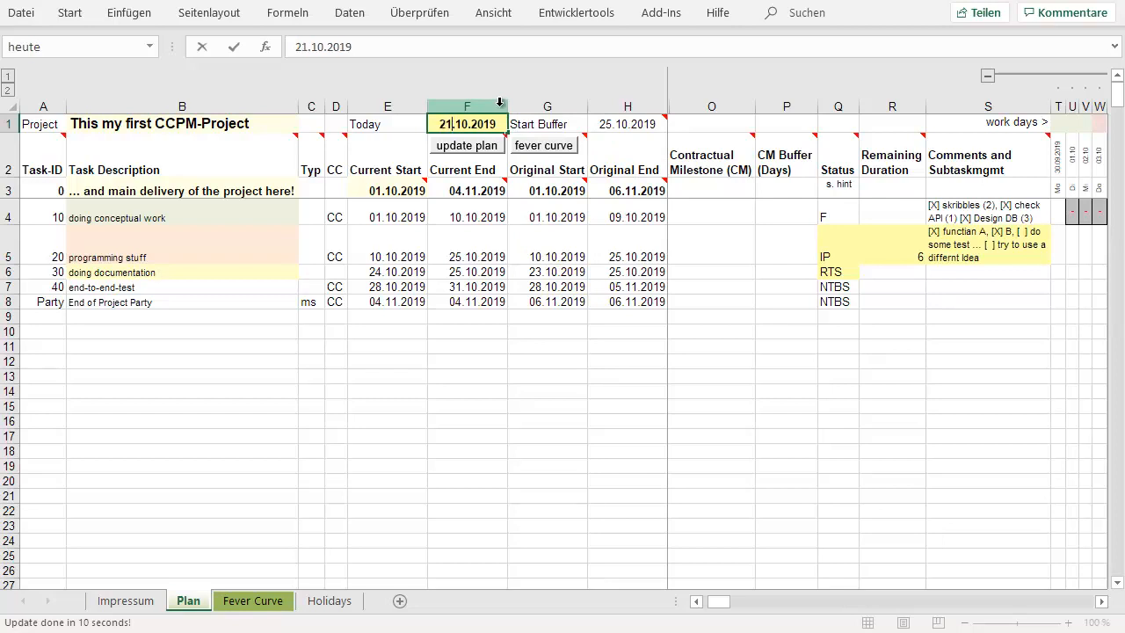
key("Return")
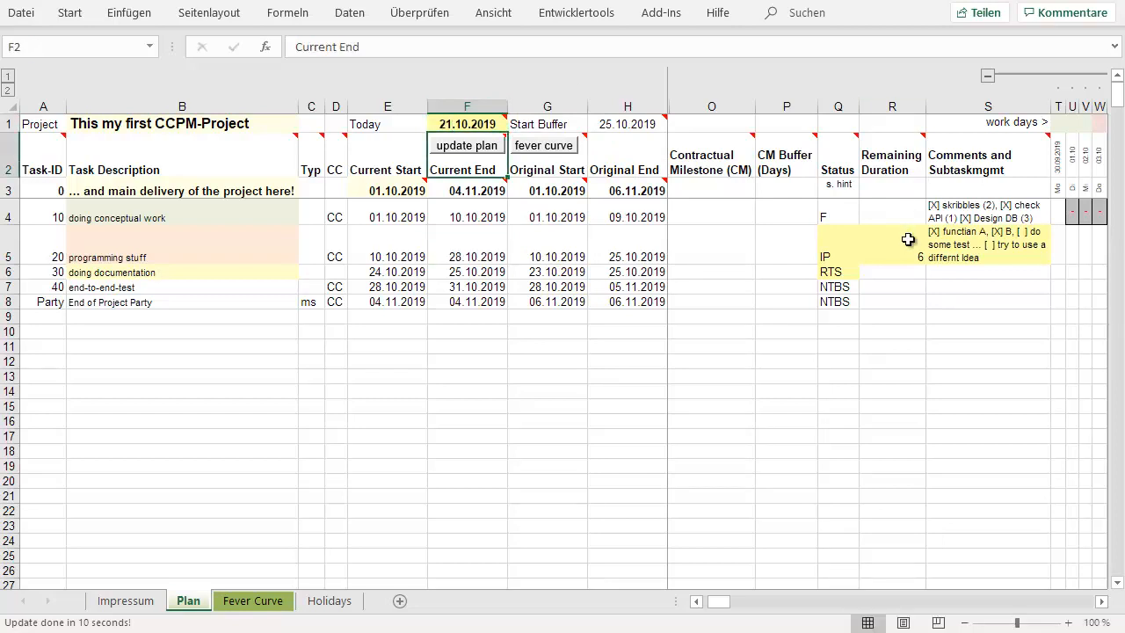
Step: Set the "programming stuff" task's remaining duration to 3
left_click(908, 239)
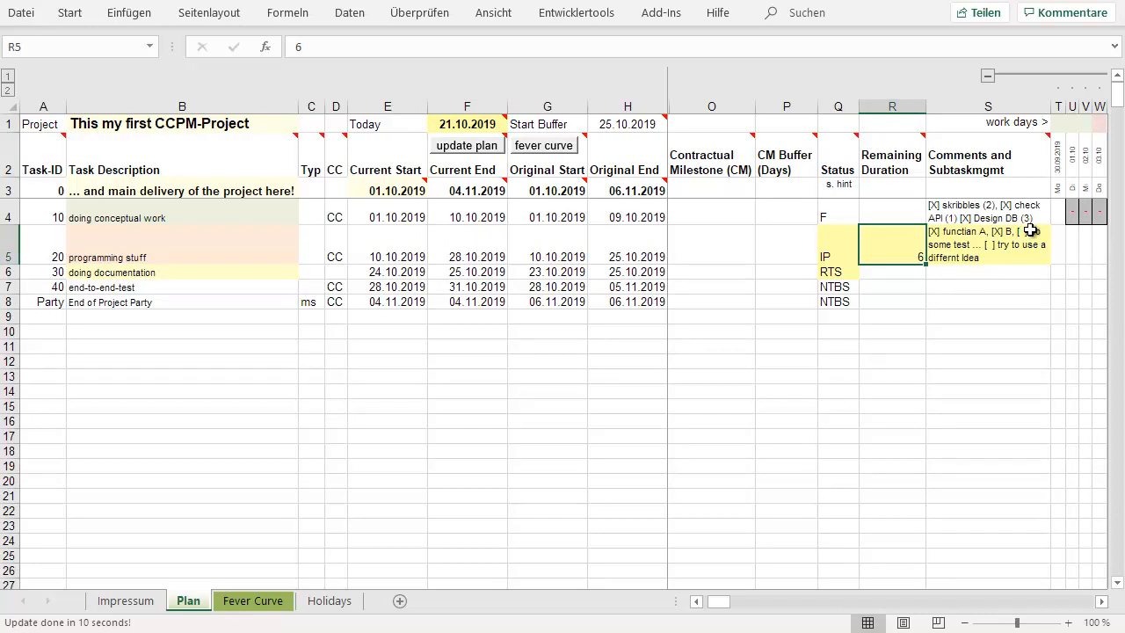
type("3")
key("Return")
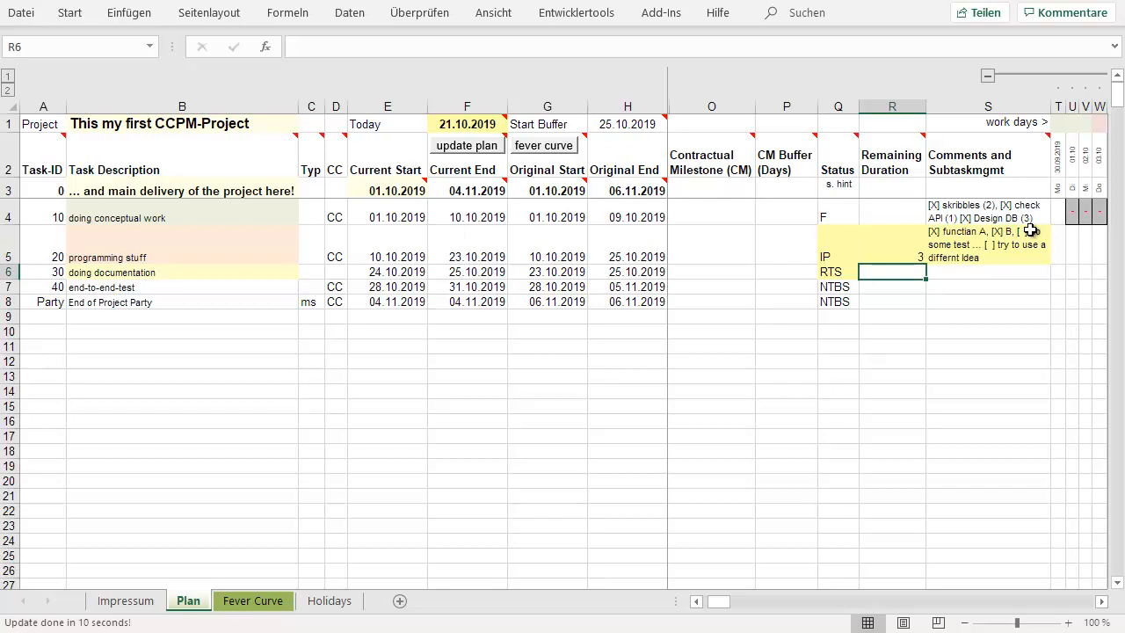
Step: Mark the subtask "try to use a differnt Idea" as done with [X] in the "programming stuff" task's comments
left_click(1002, 241)
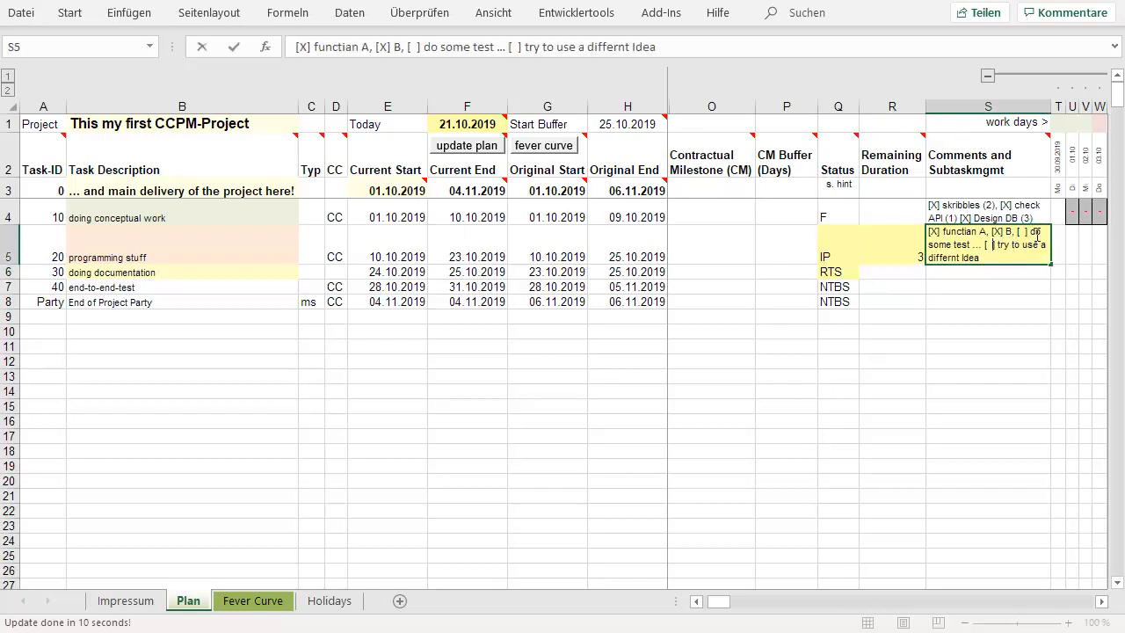
key("BackSpace")
type("X")
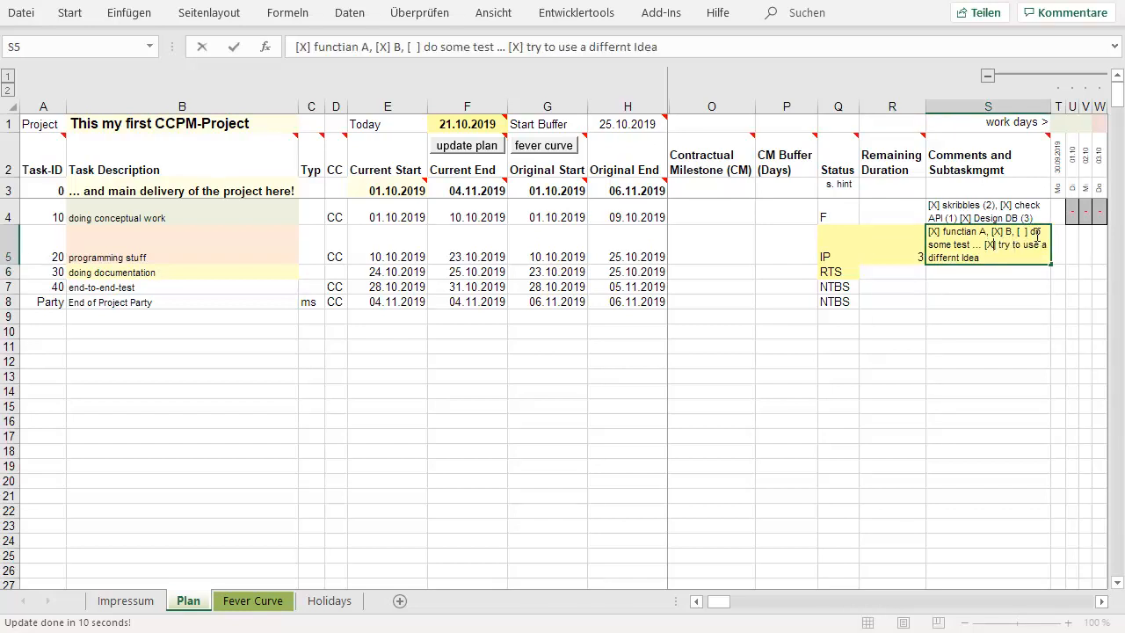
key("Return")
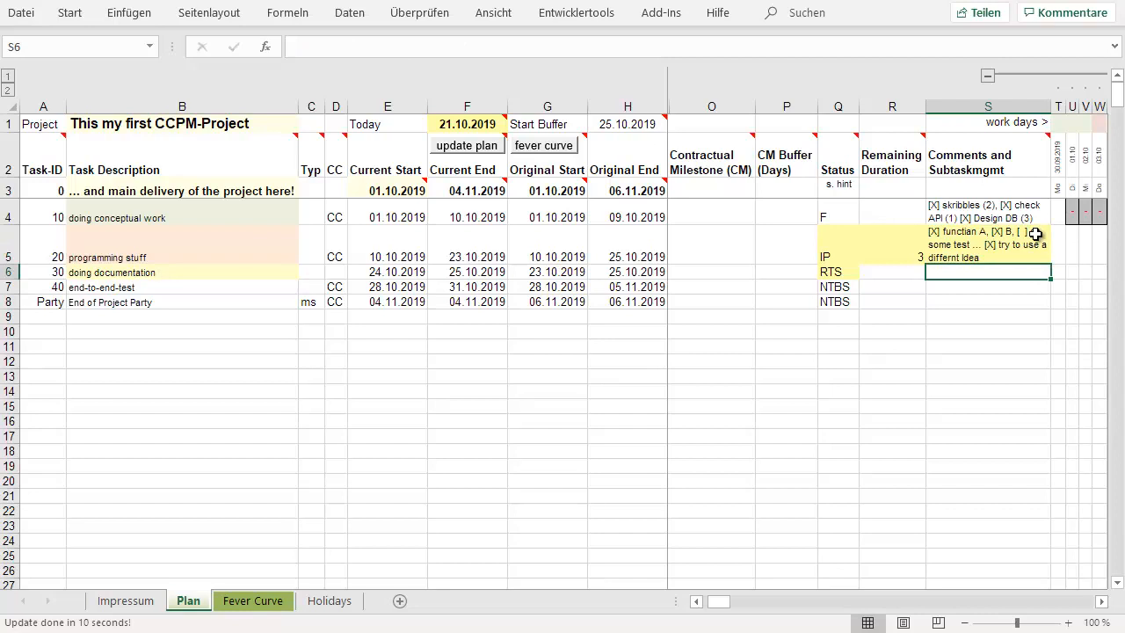
left_click(879, 270)
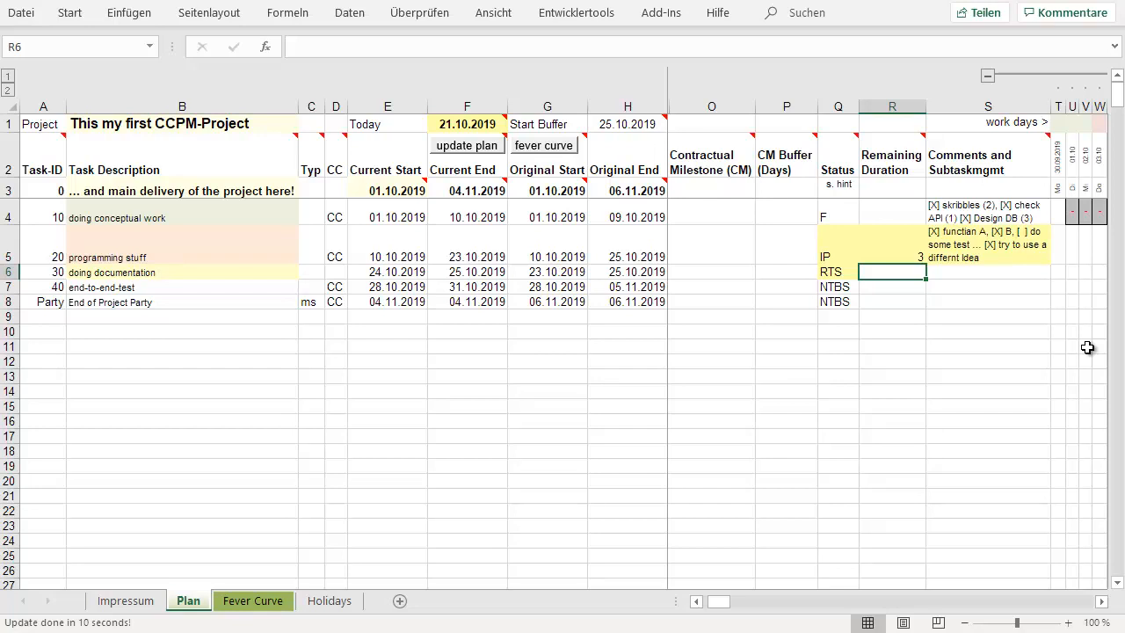
Step: Give the "doing documentation" task a remaining duration of 5 and status IP, and update the plan
type("5")
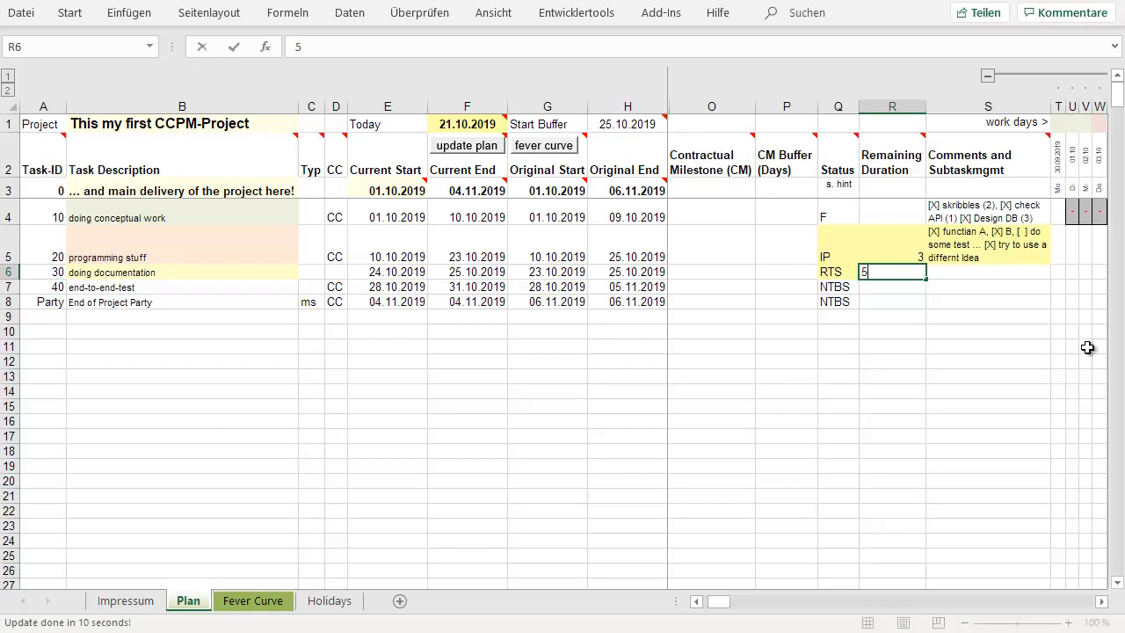
key("Return")
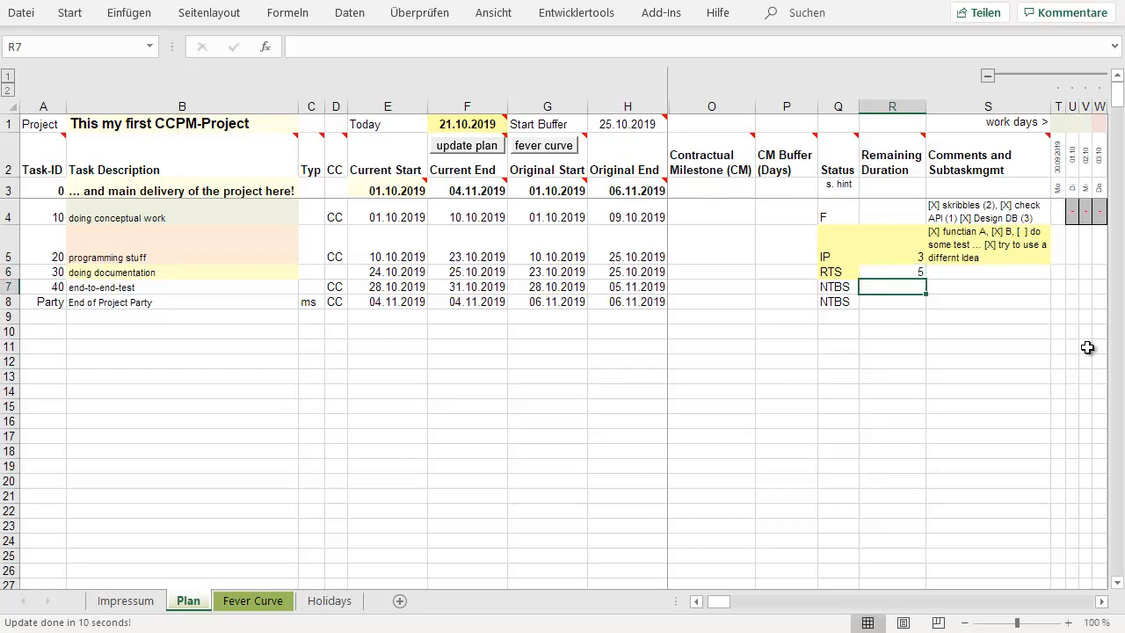
left_click(849, 277)
left_click(867, 274)
left_click(859, 285)
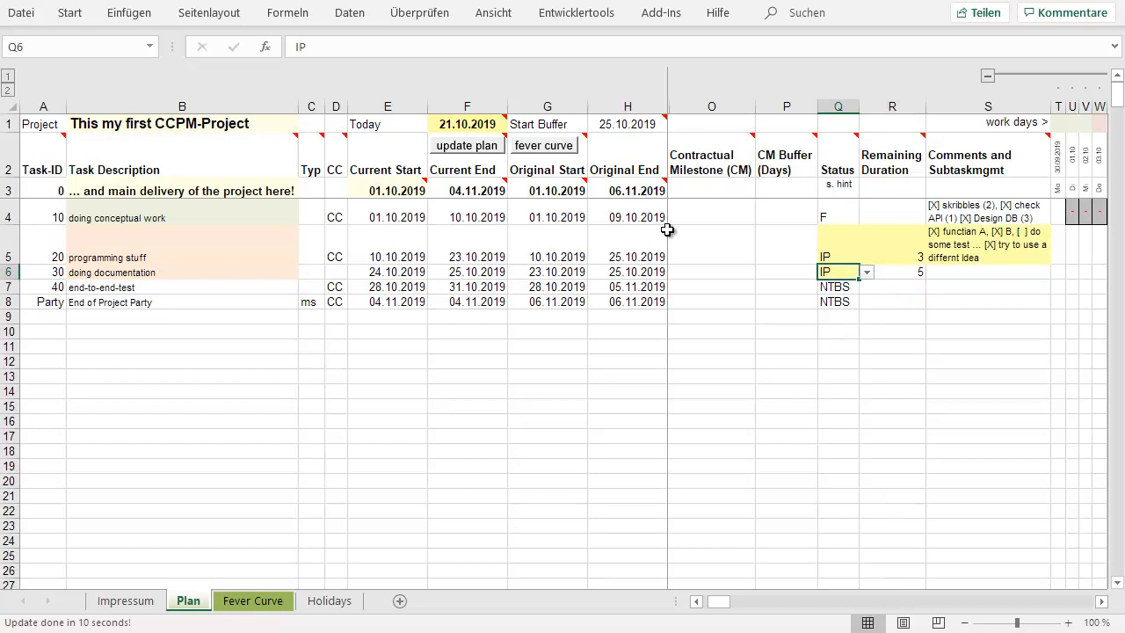
left_click(474, 143)
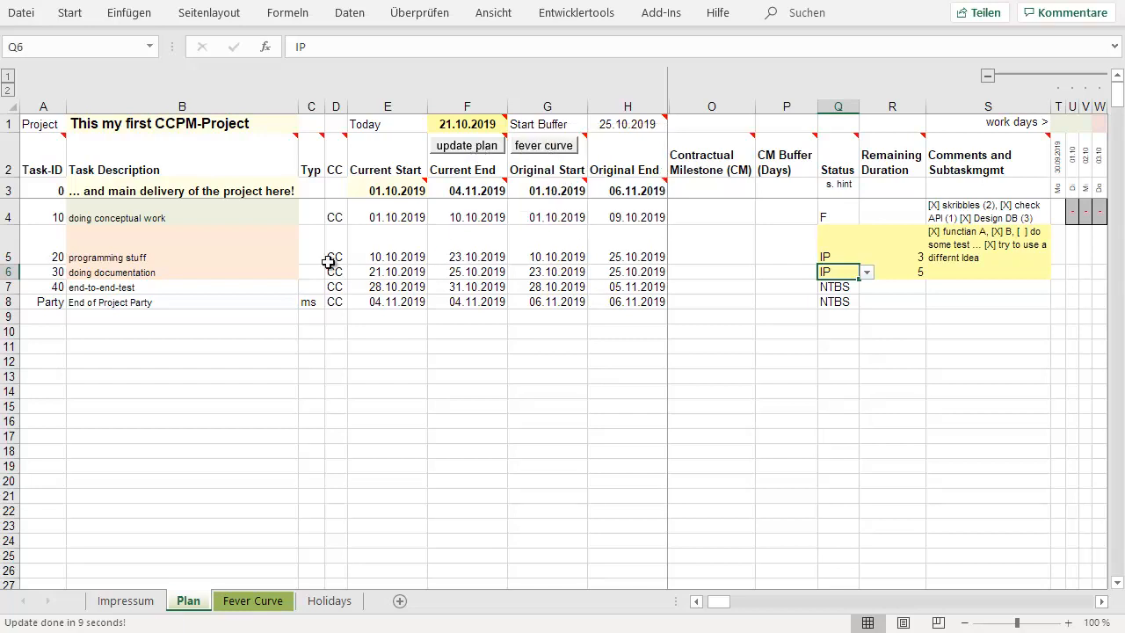
Step: Examine the "doing documentation" task's bar in the plan's day timeline around 21.10 to 25.10
left_click(1023, 273)
key("Right")
key("Right")
key("Right")
key("Right")
key("Right")
key("Right")
key("Right")
key("Right")
key("Right")
key("Right")
key("Right")
key("Right")
key("Right")
key("Right")
key("Right")
key("Right")
key("Right")
key("Right")
key("Right")
key("Right")
key("Left")
key("Left")
key("Left")
key("Left")
key("Left")
key("Left")
key("Left")
key("Left")
key("Left")
key("Left")
key("Left")
key("Left")
key("Left")
key("Left")
key("Right")
key("Right")
key("Right")
key("Right")
key("Right")
key("Right")
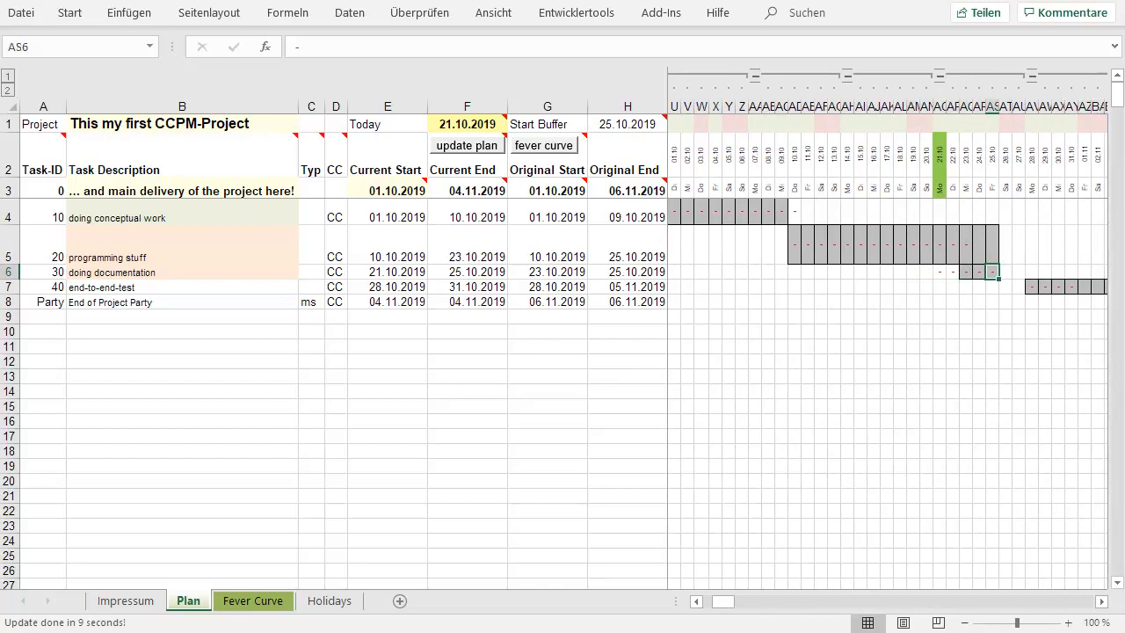
key("Left")
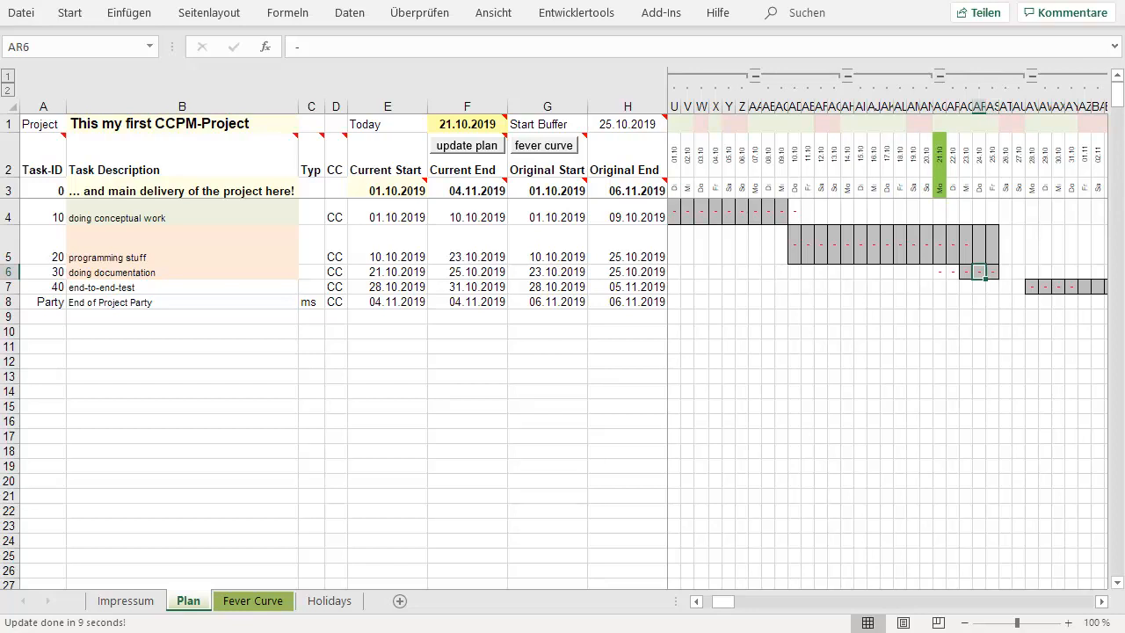
key("Right")
Step: Record the fever curve point for 21.10.2019
left_click(530, 145)
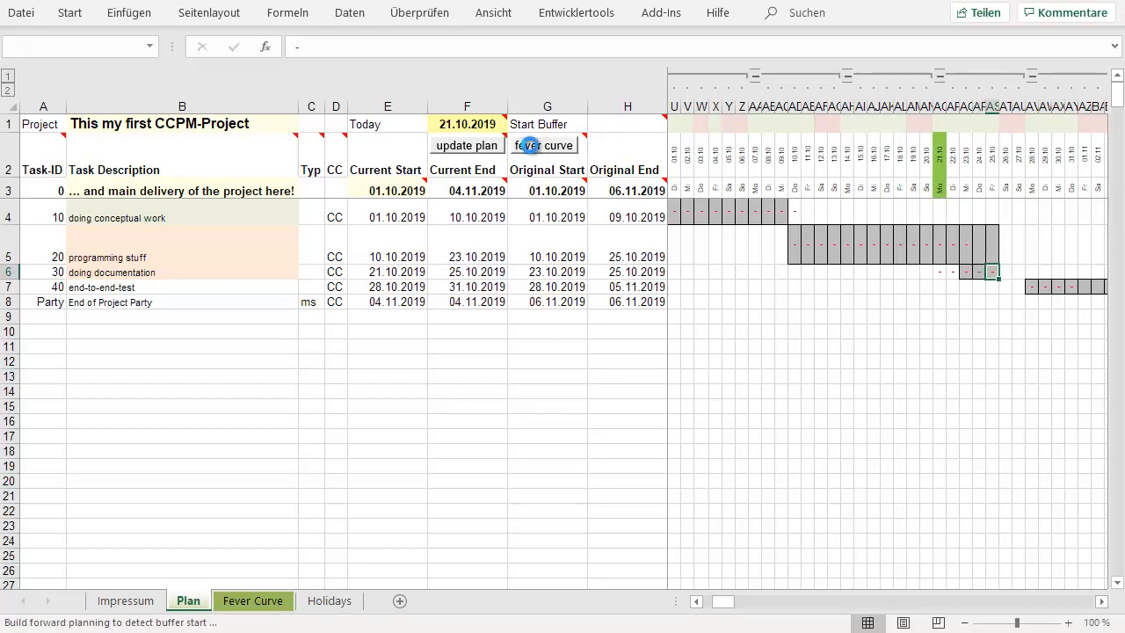
left_click(530, 145)
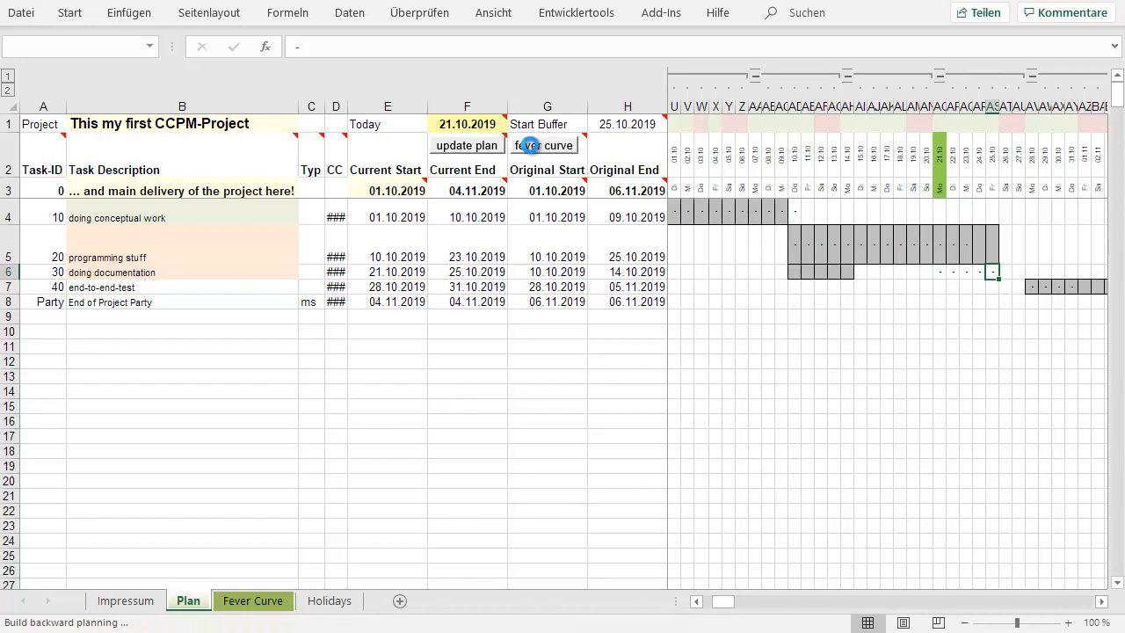
left_click(530, 145)
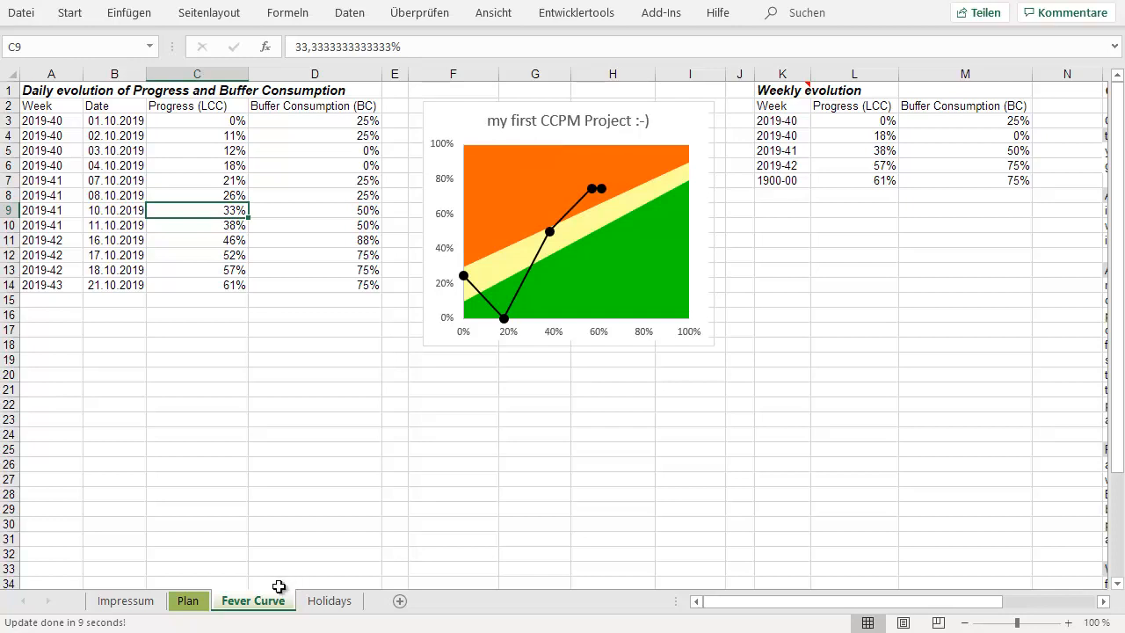
Step: Return to the plan and set its Today date to 22.10.2019
left_click(190, 602)
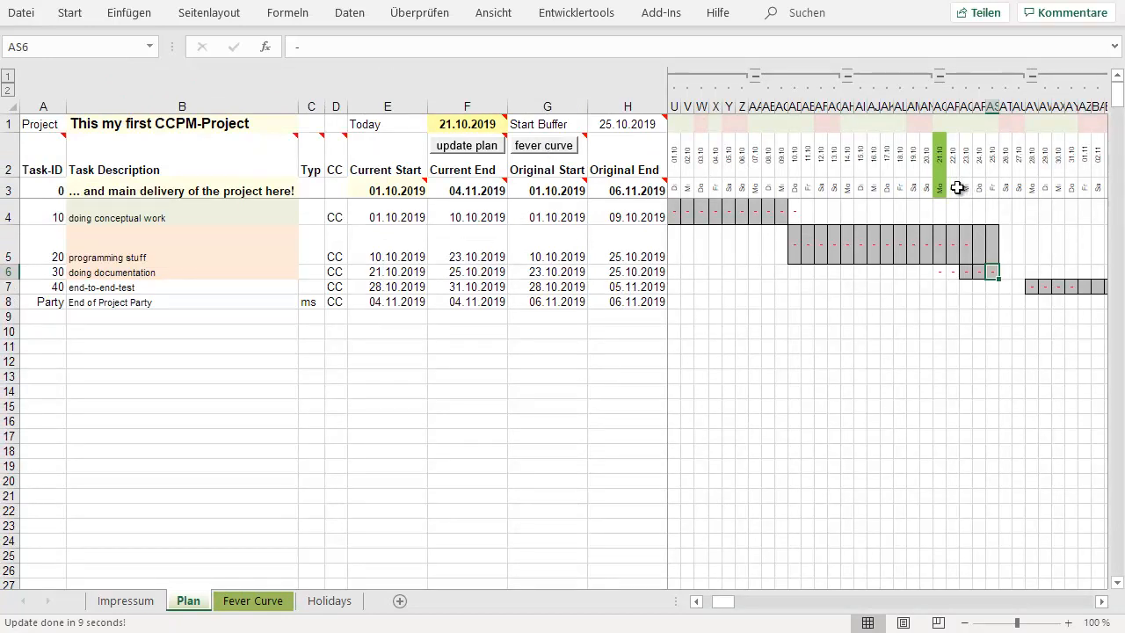
left_click(451, 123)
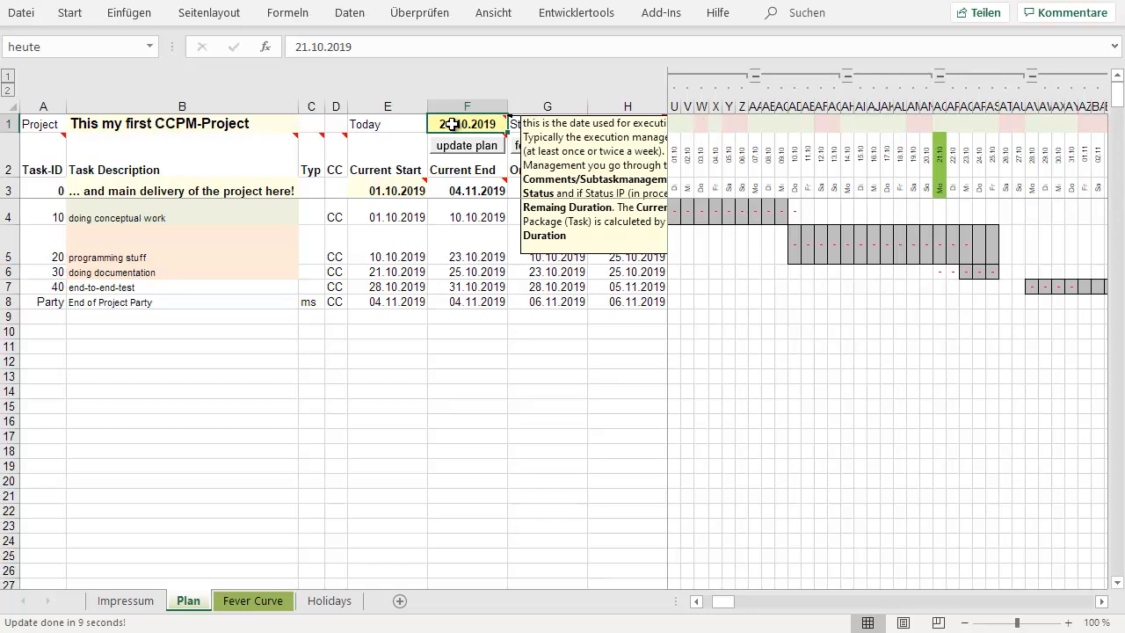
double_click(451, 124)
key("BackSpace")
type("2")
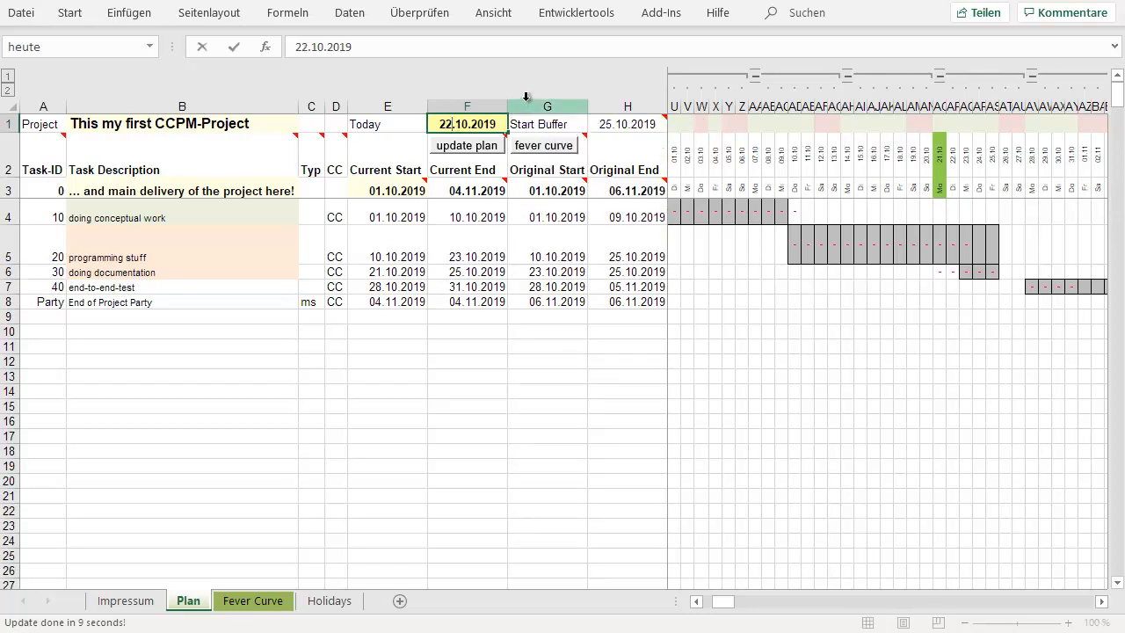
key("Return")
Step: Set the "doing documentation" task's remaining duration to 2
left_click(537, 254)
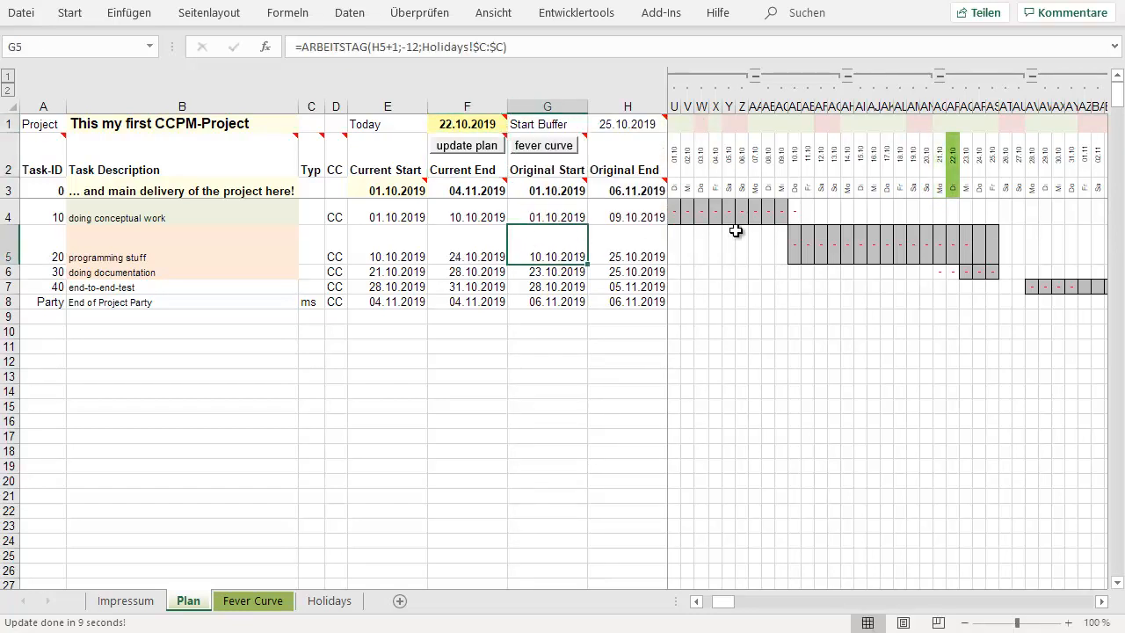
key("Right")
key("Right")
key("Right")
key("Right")
key("Right")
key("Right")
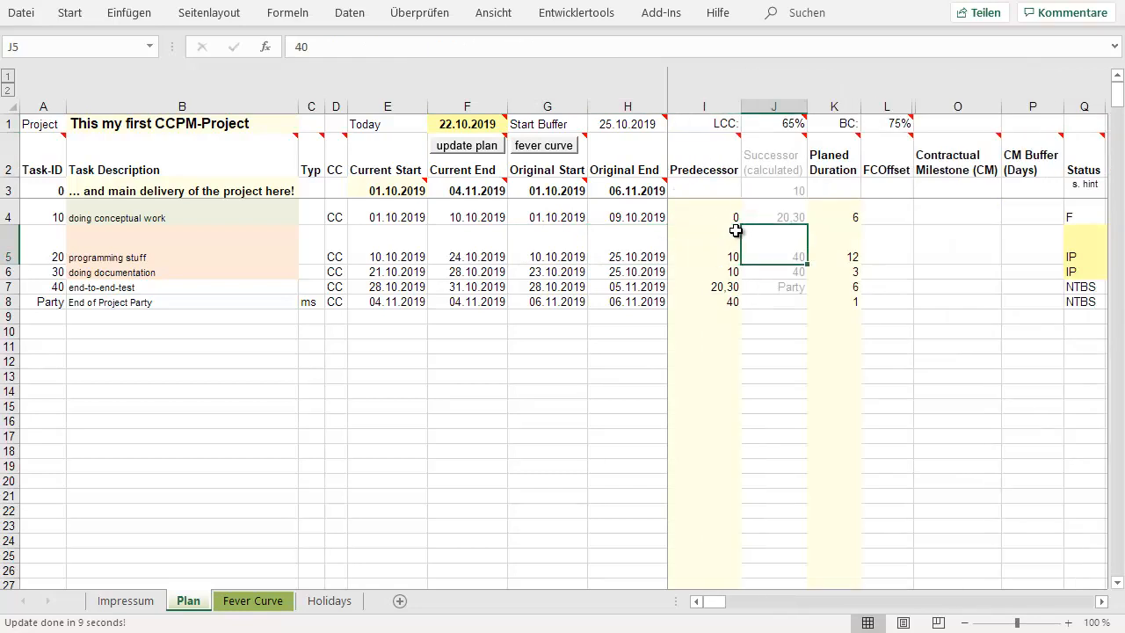
key("Right")
key("Right")
key("Right")
key("Right")
key("Down")
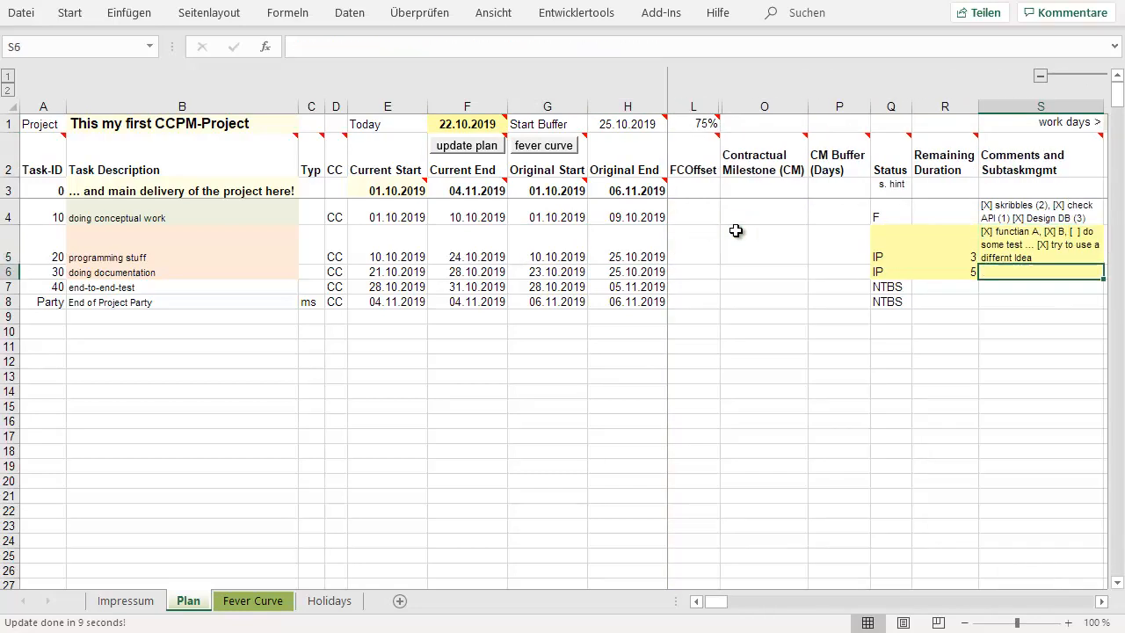
key("Left")
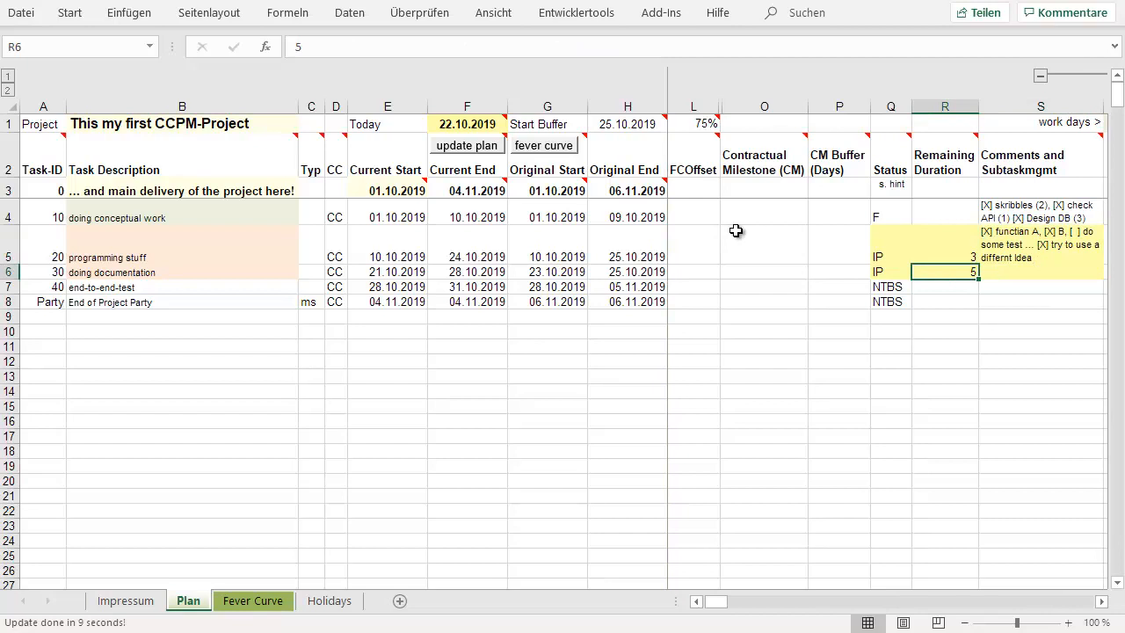
type("2")
key("Return")
Step: Set the "programming stuff" task's remaining duration to 2 and record the fever curve point for 22.10.2019
key("Up")
key("Up")
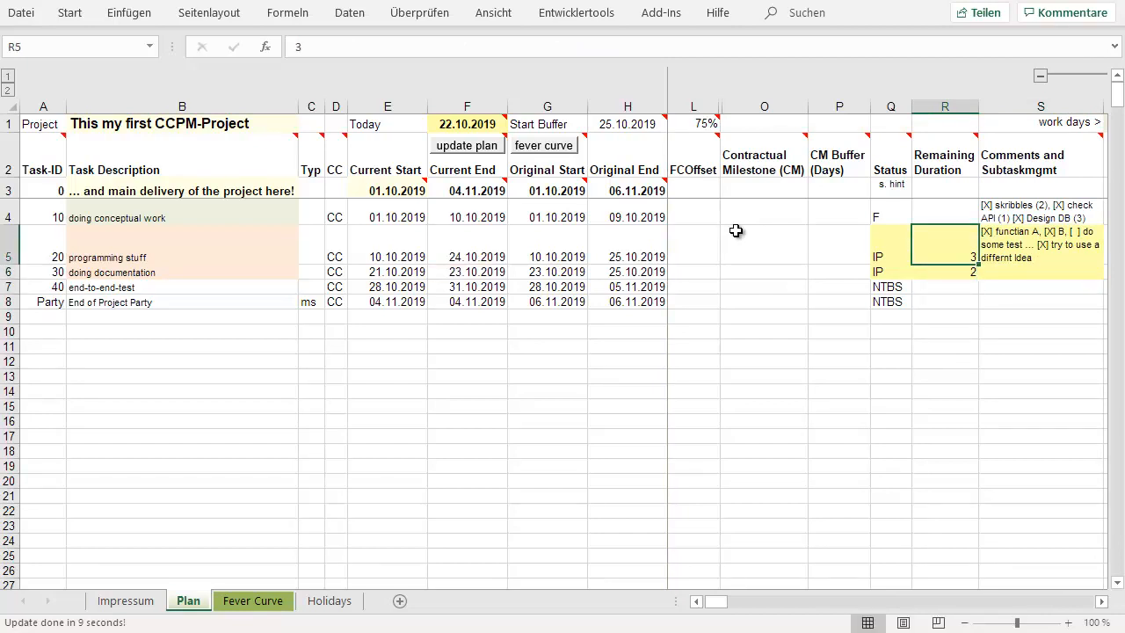
type("2")
key("Return")
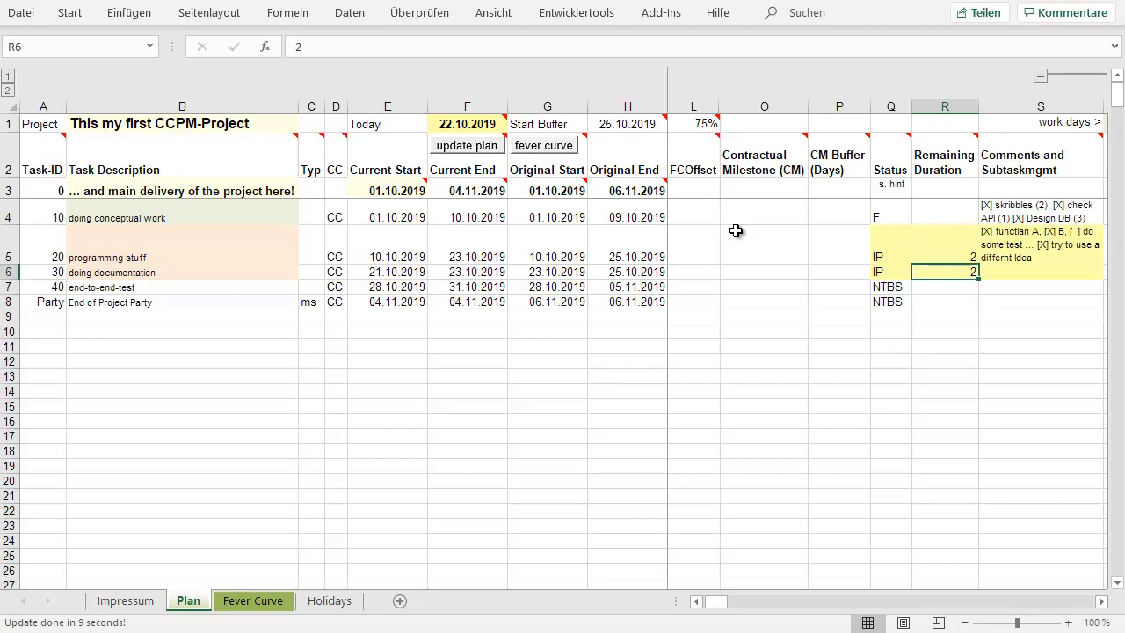
left_click(547, 146)
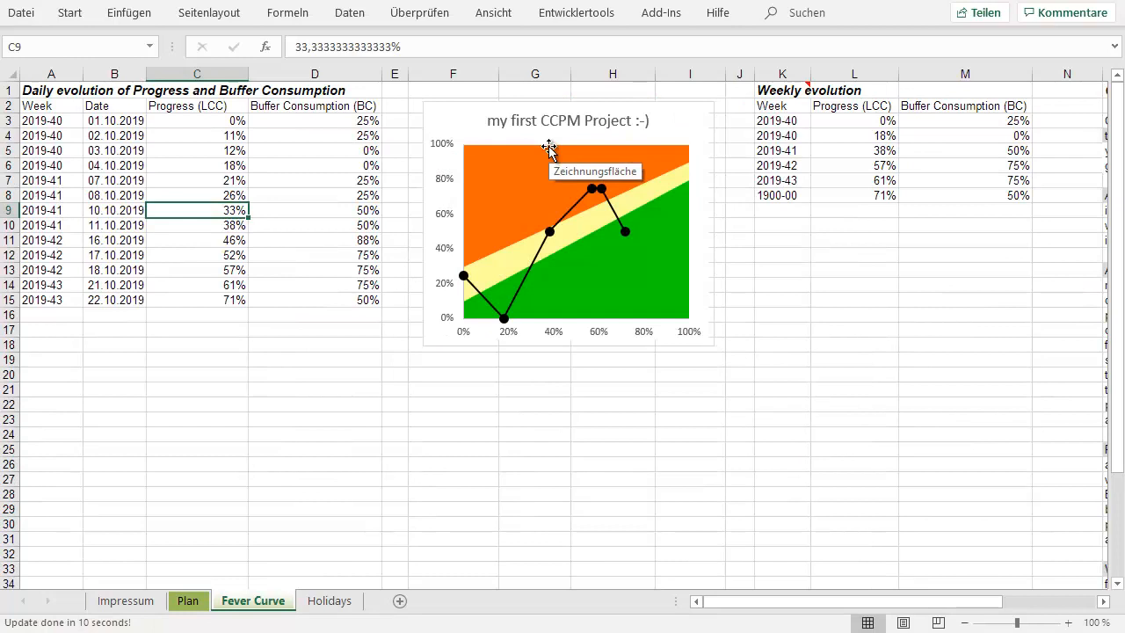
Step: Return to the plan and examine the programming and documentation bars in the day timeline around 22.10 and 23.10
left_click(184, 602)
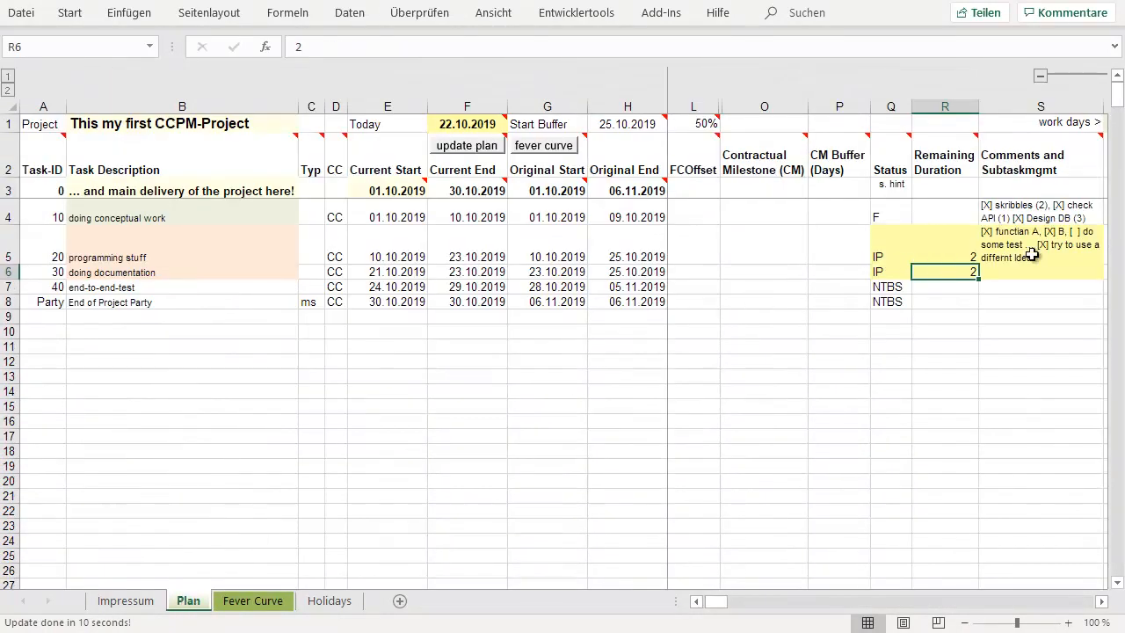
key("Right")
key("Right")
key("Right")
key("Right")
key("Right")
key("Right")
key("Right")
key("Right")
key("Right")
key("Right")
key("Right")
key("Right")
key("Right")
key("Right")
key("Right")
key("Right")
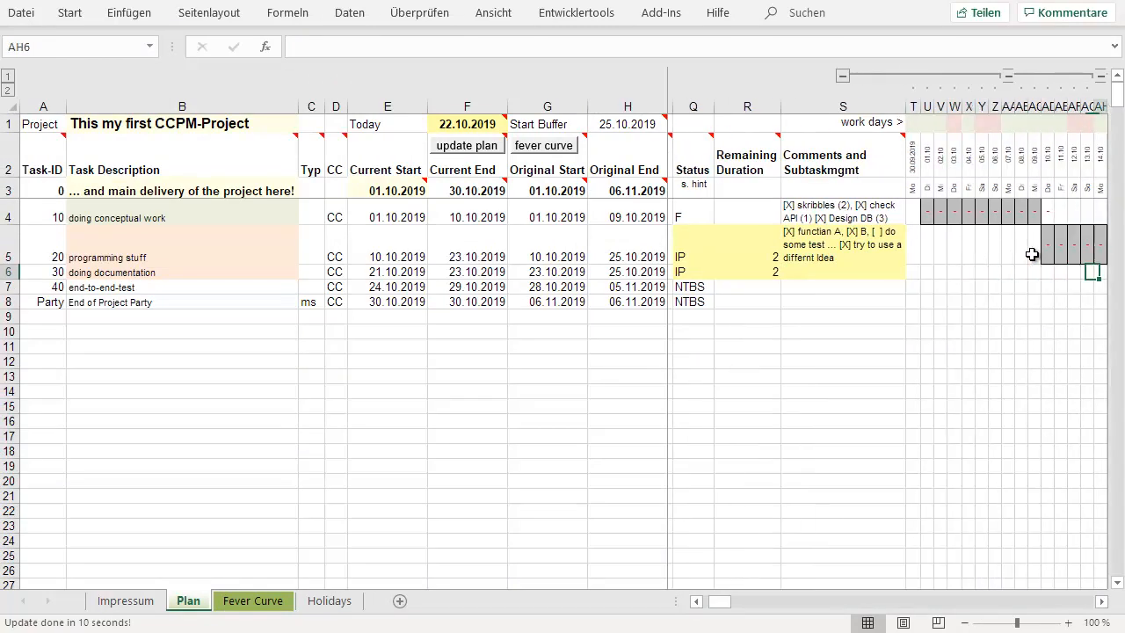
key("Right")
key("Right")
key("Right")
key("Right")
key("Right")
key("Right")
key("Right")
key("Right")
key("Left")
key("Left")
key("Up")
key("Right")
key("Down")
key("Up")
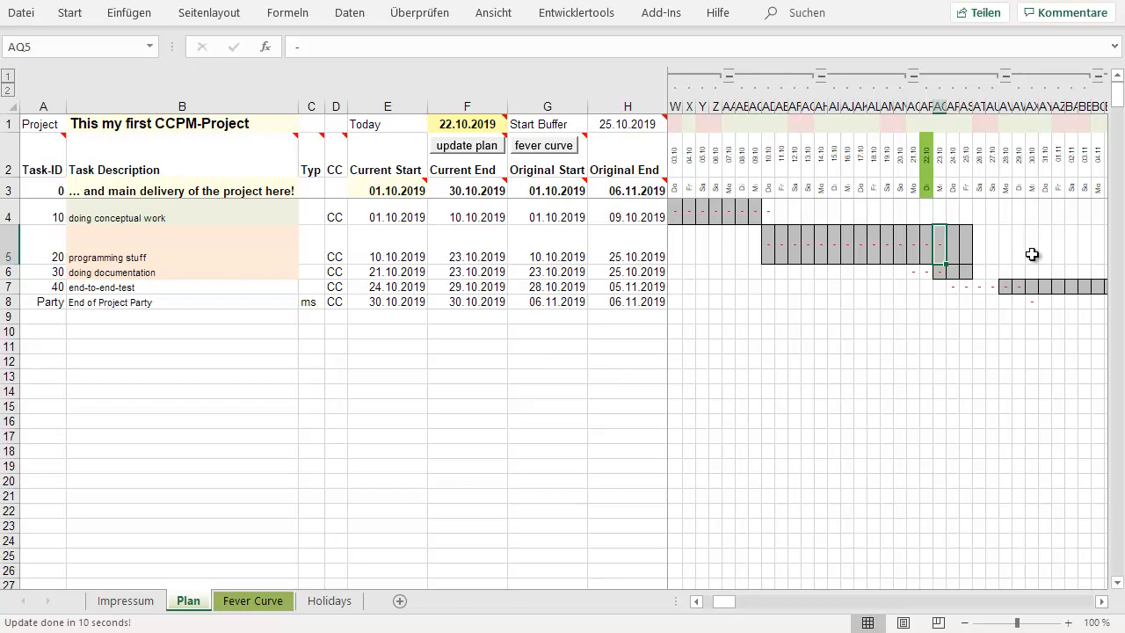
key("Left")
key("Left")
key("Left")
key("Left")
key("Left")
key("Left")
key("Left")
key("Left")
key("Left")
key("Left")
key("Left")
key("Left")
key("Left")
key("Left")
key("Left")
key("Left")
key("Left")
key("Left")
key("Left")
key("Left")
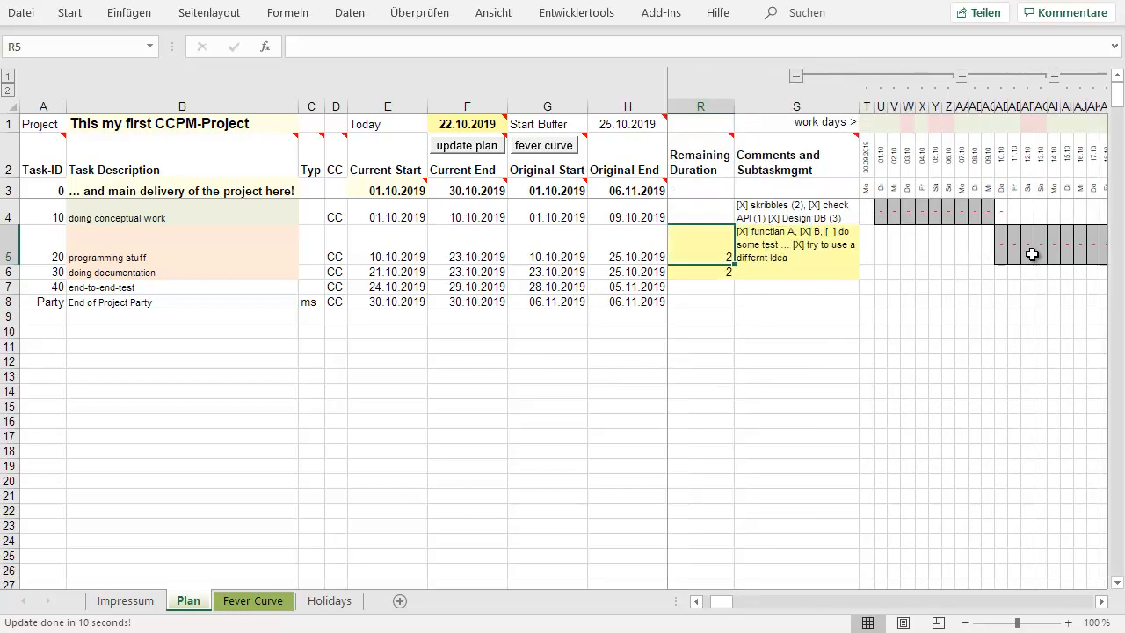
key("Right")
key("Right")
key("Right")
key("Right")
key("Right")
key("Right")
key("Right")
key("Right")
key("Right")
key("Right")
key("Right")
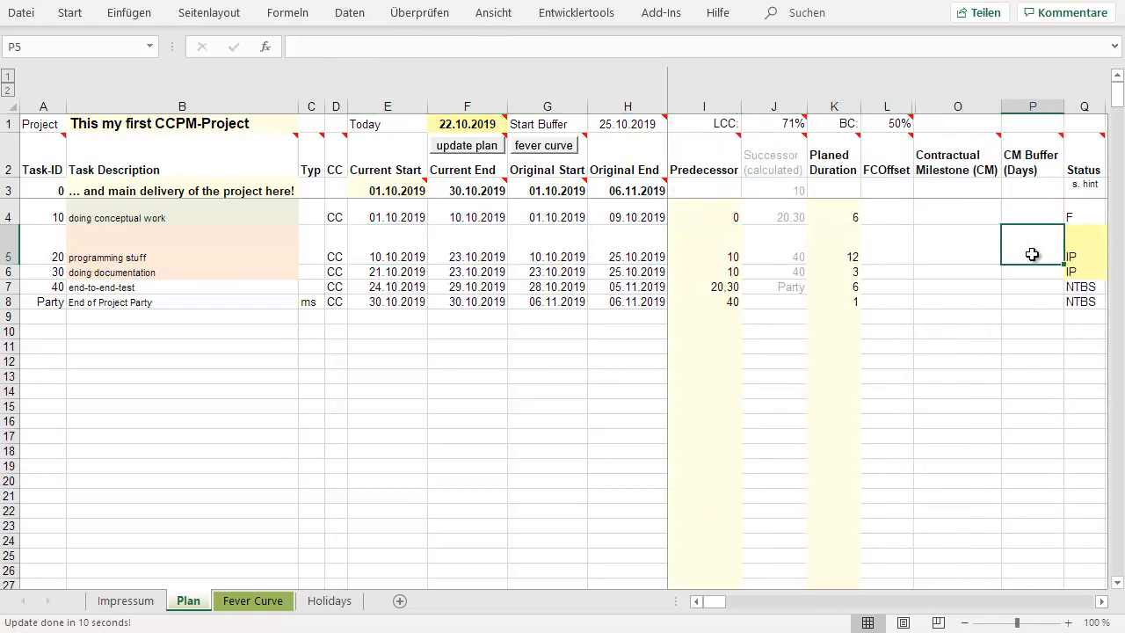
Step: Set the plan's Today date to 23.10.2019
double_click(448, 123)
key("BackSpace")
type("3")
key("Return")
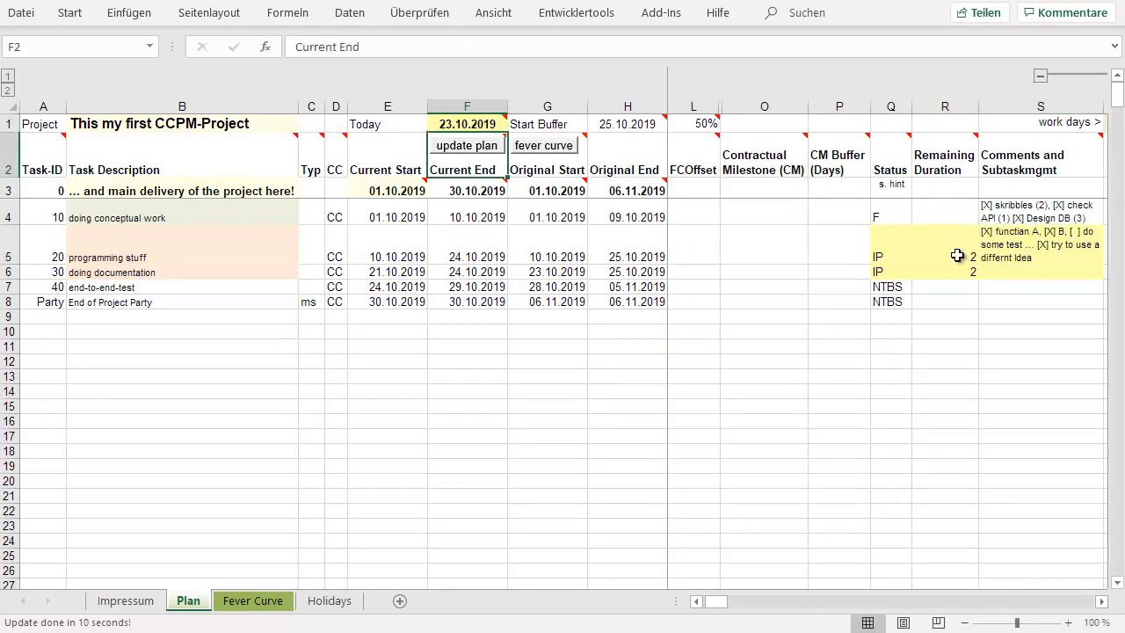
Step: Set the "doing documentation" task's remaining duration to 1 and record the fever curve point for 23.10.2019
left_click(966, 255)
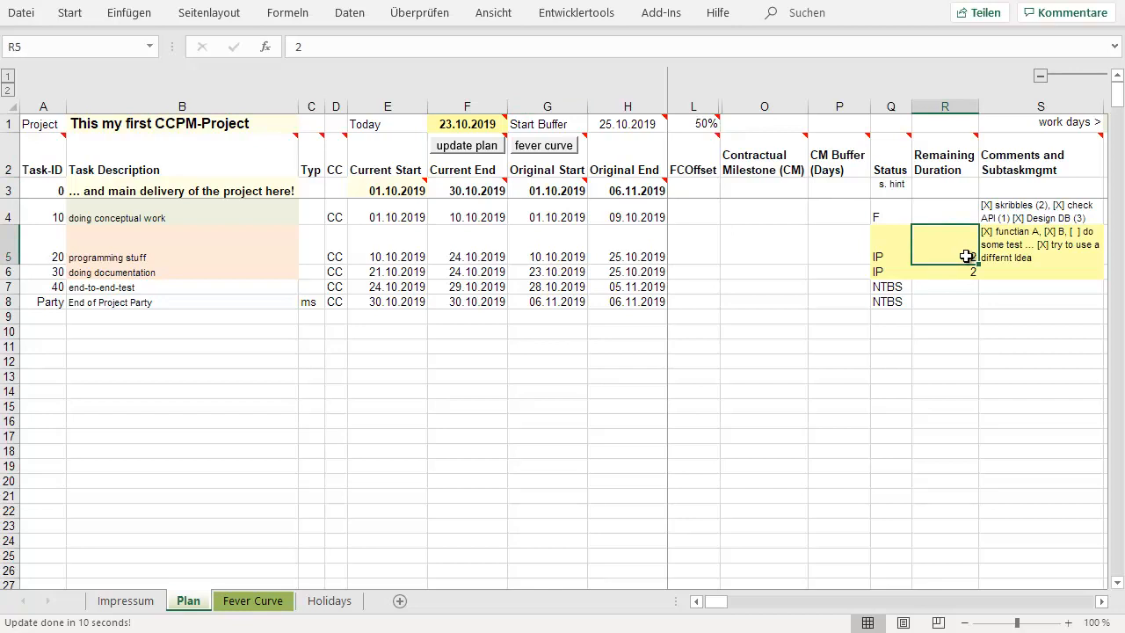
key("Tab")
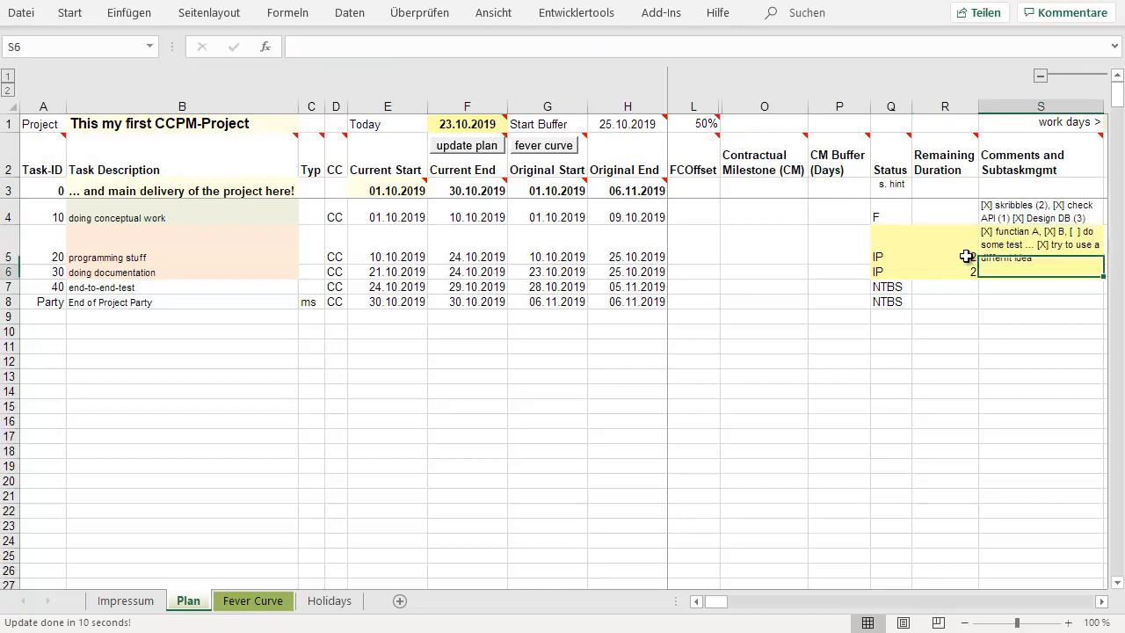
key("Return")
type("1")
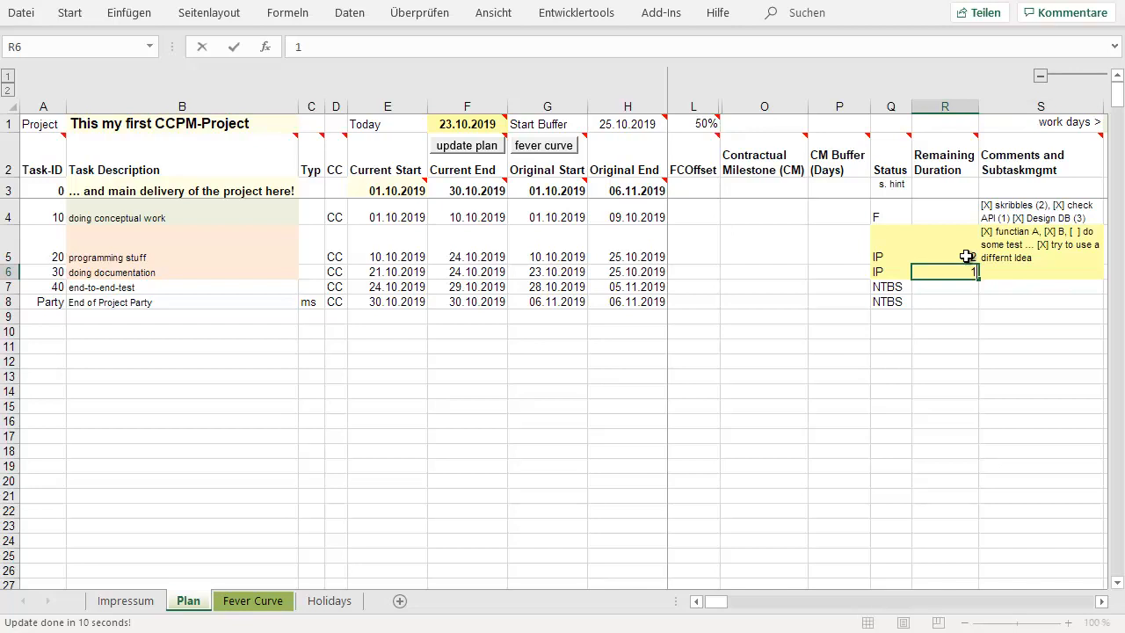
key("Return")
left_click(524, 144)
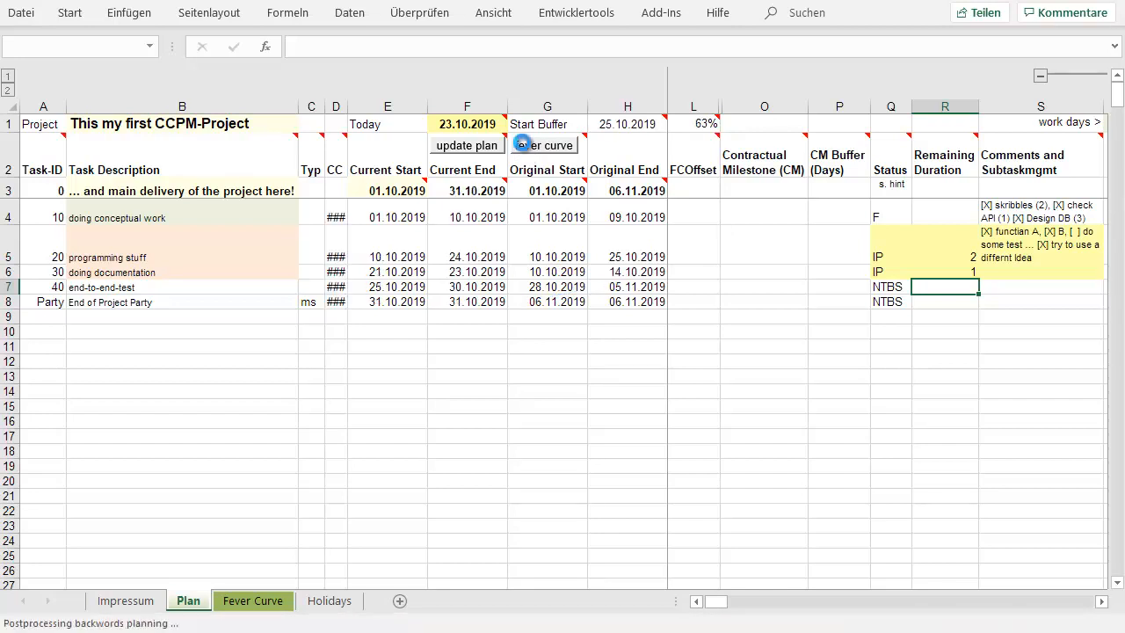
left_click(522, 143)
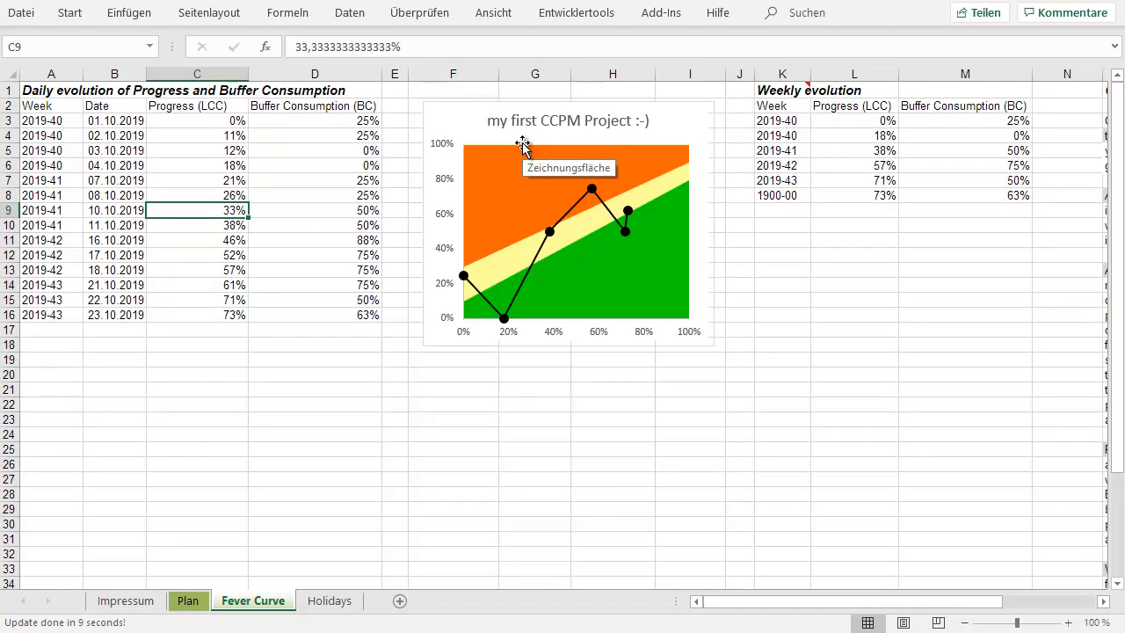
Step: Return to the plan and examine the programming and documentation bars in the day timeline around 23.10 and 24.10
left_click(188, 600)
left_click(905, 237)
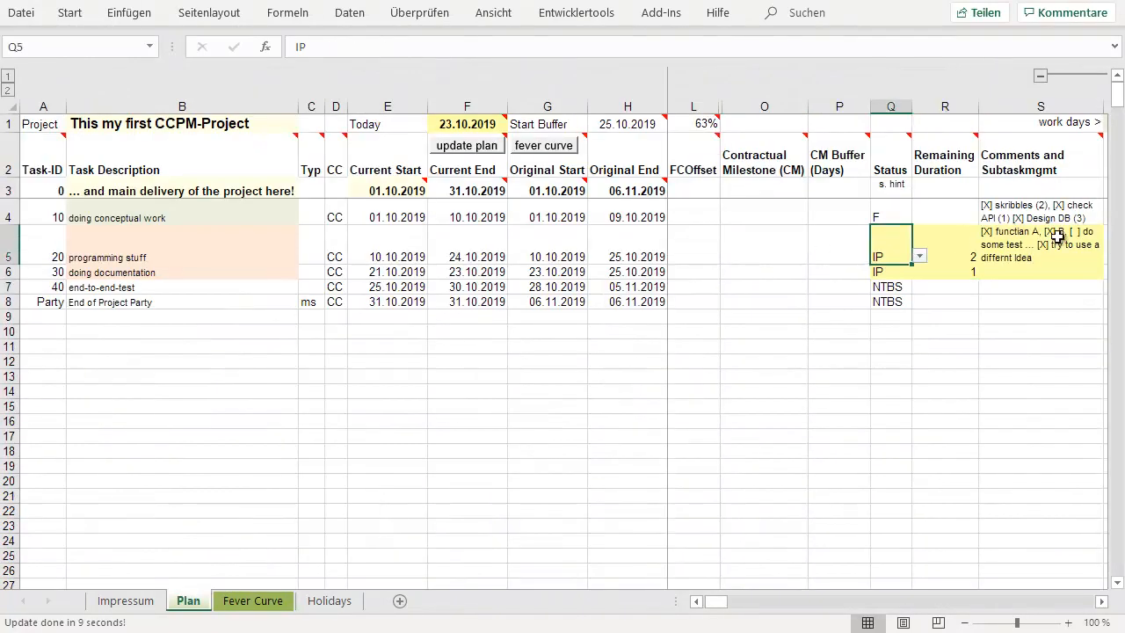
key("Right")
key("Right")
key("Right")
key("Right")
key("Right")
key("Right")
key("Right")
key("Right")
key("Right")
key("Right")
key("Right")
key("Right")
key("Right")
key("Right")
key("Right")
key("Right")
key("Right")
key("Right")
key("Right")
key("Right")
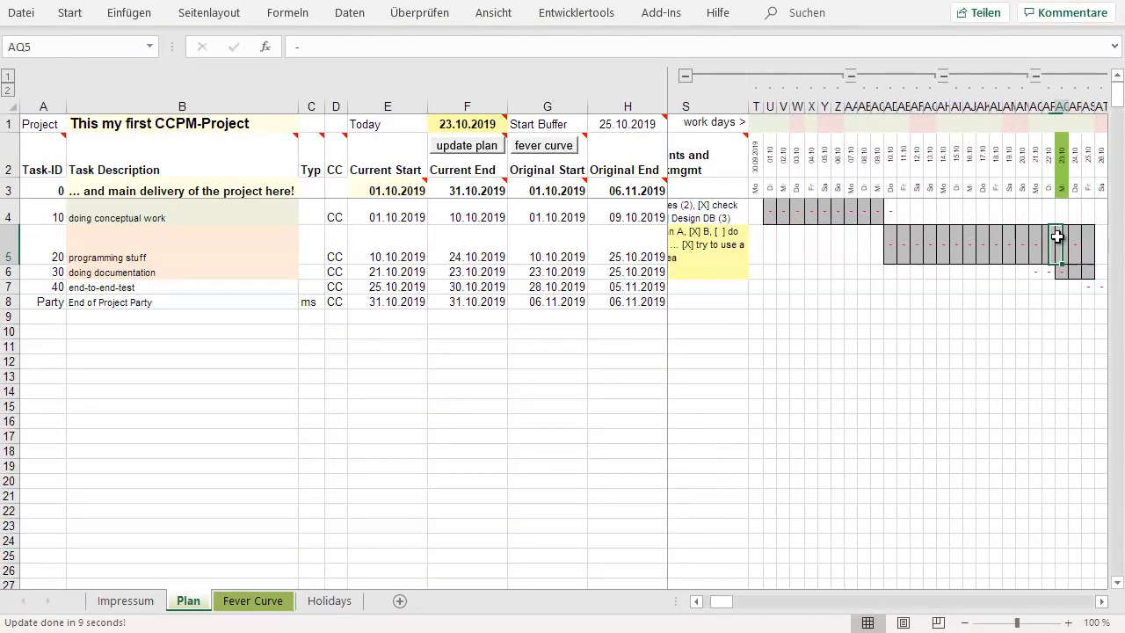
key("Left")
key("Left")
key("Left")
key("Left")
key("Left")
key("Left")
key("Left")
key("Left")
key("Left")
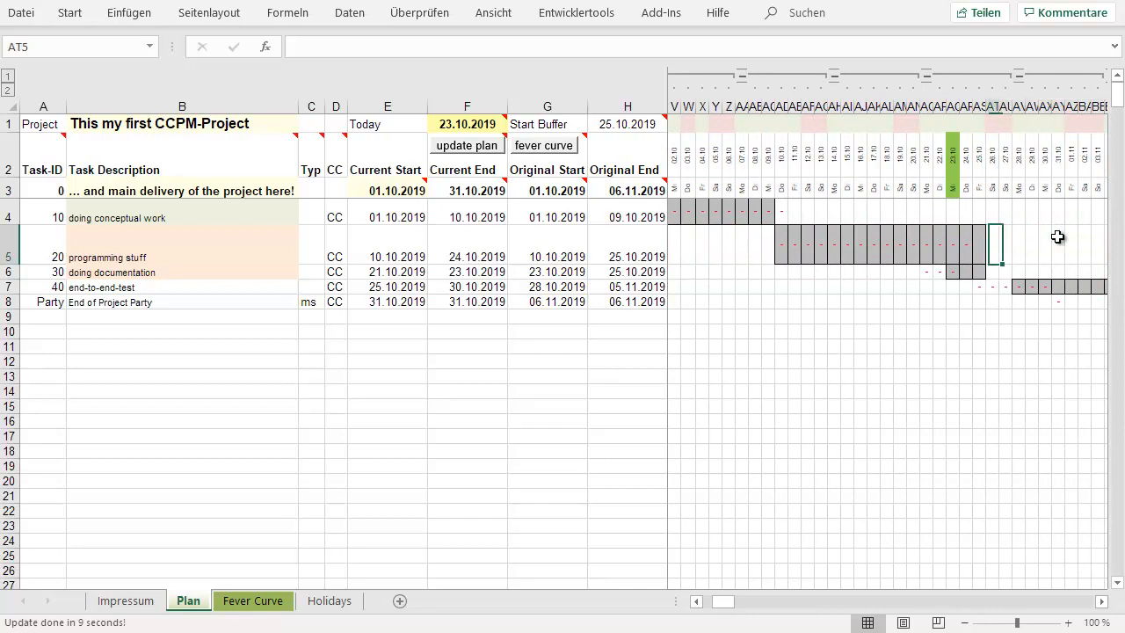
key("Left")
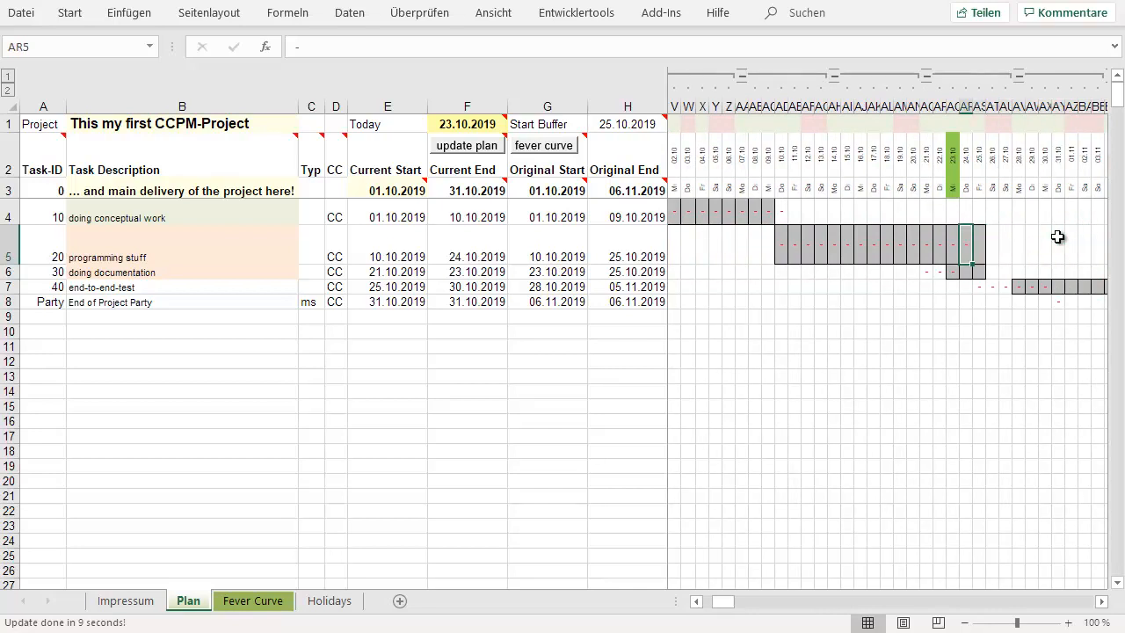
Step: Set the plan's Today date to 24.10.2019
left_click(452, 124)
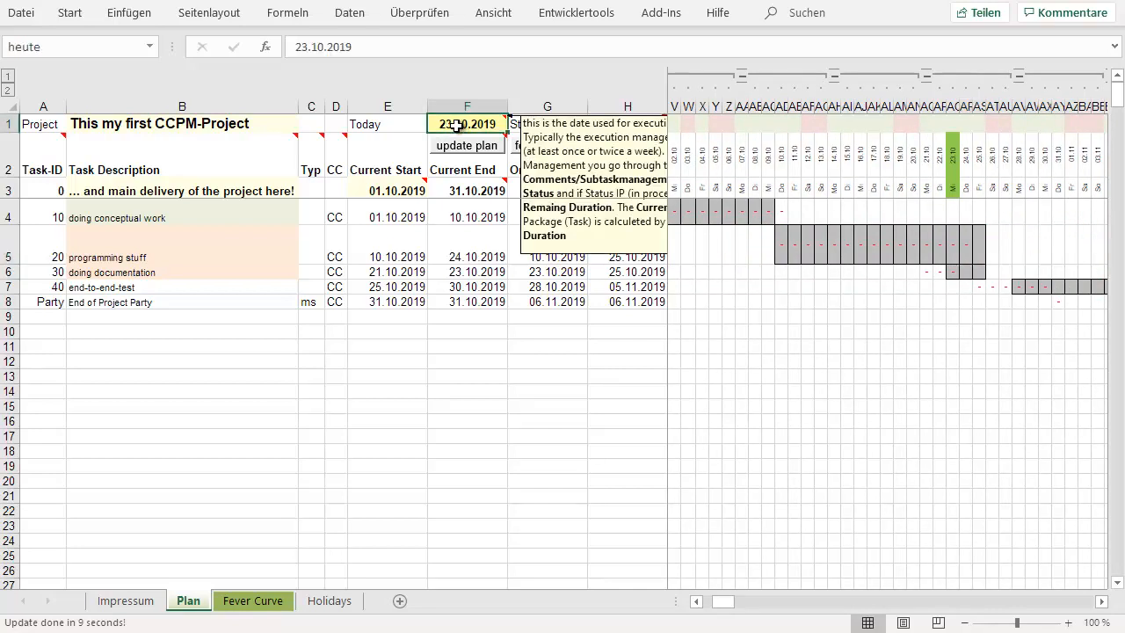
double_click(451, 123)
key("BackSpace")
type("4")
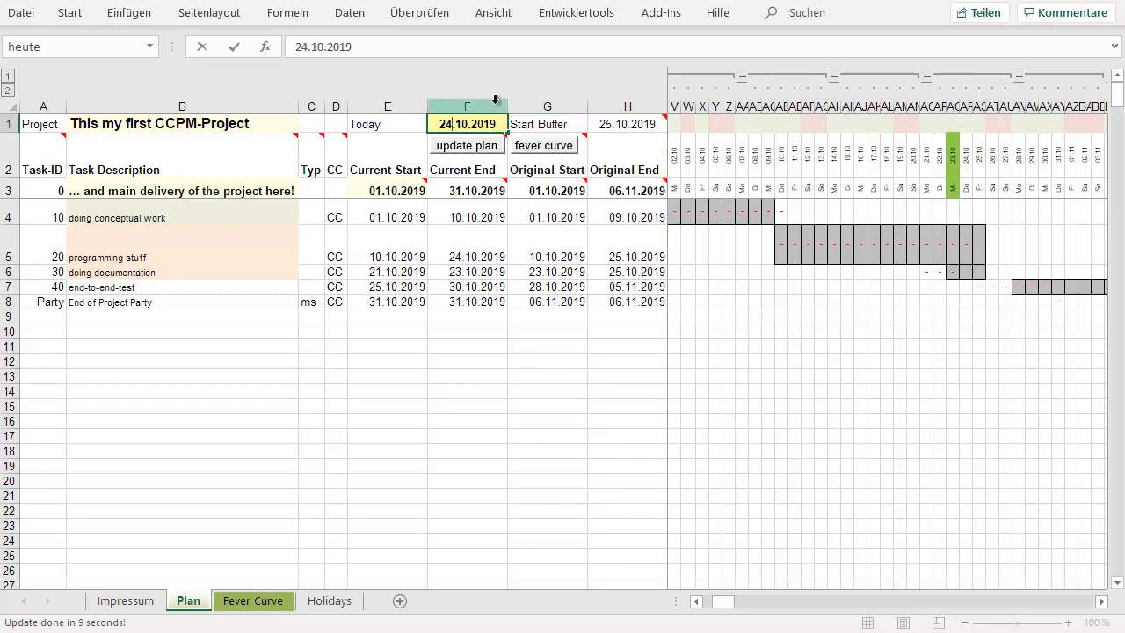
key("Return")
Step: Clear the "doing documentation" task's remaining duration and set its status to F
left_click(628, 253)
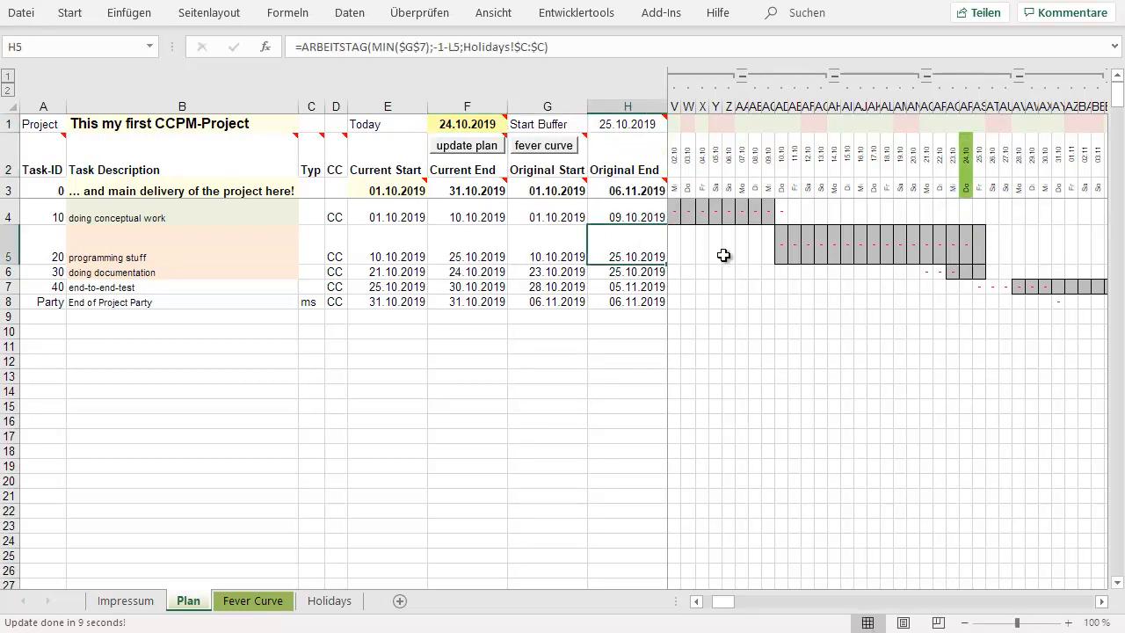
key("Down")
key("Right")
key("Right")
key("Right")
key("Right")
key("Right")
key("Right")
key("Right")
key("Right")
key("Right")
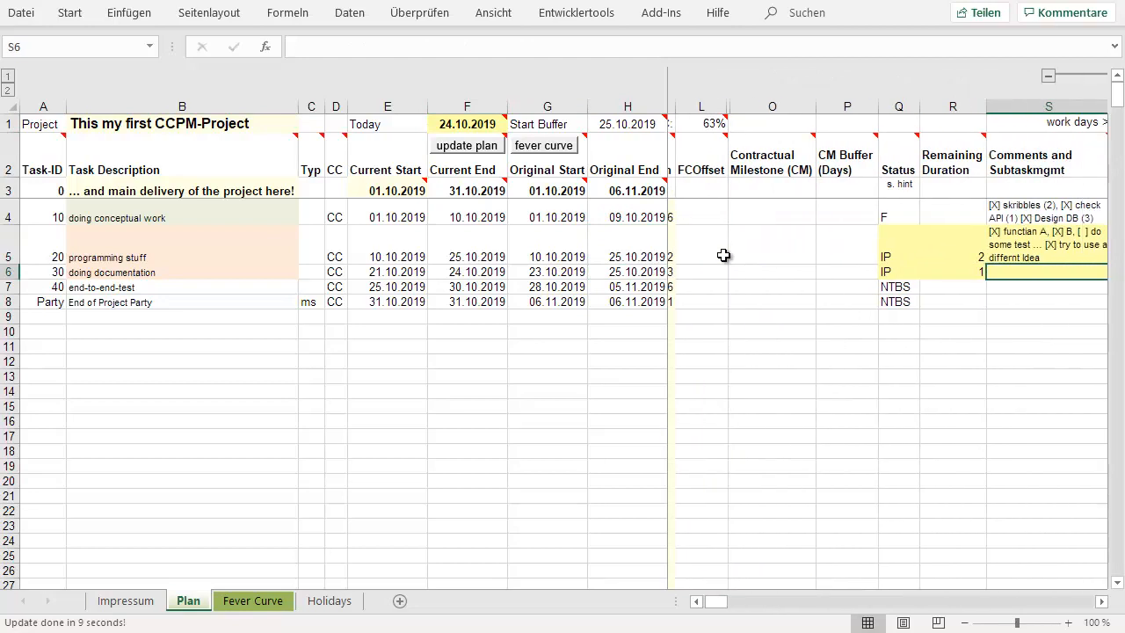
key("Left")
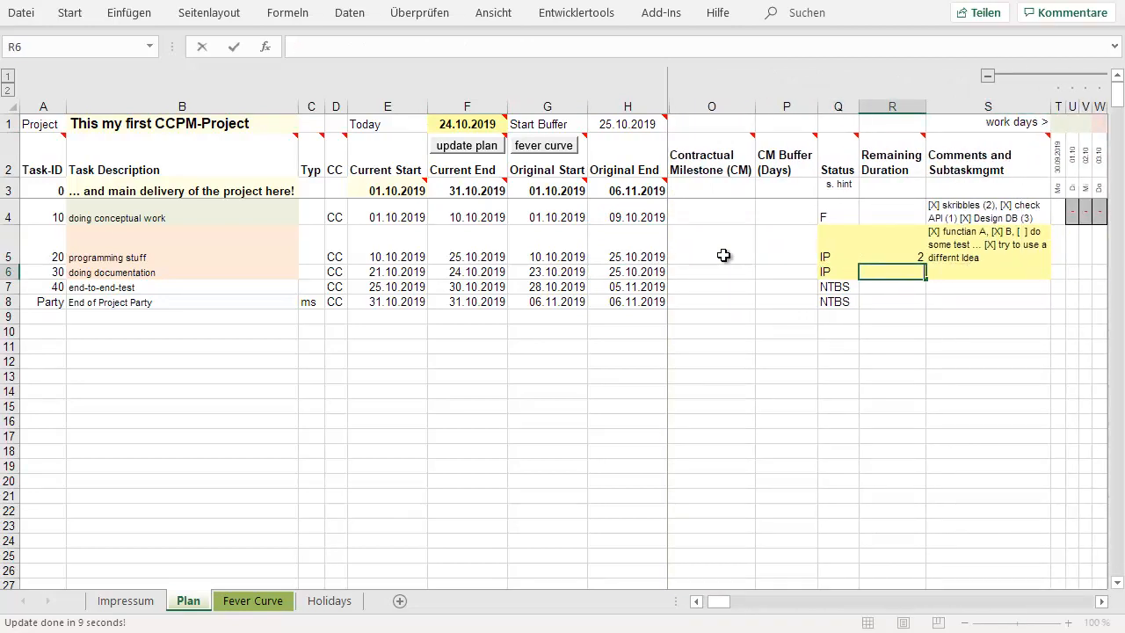
key("Left")
type("F")
key("Return")
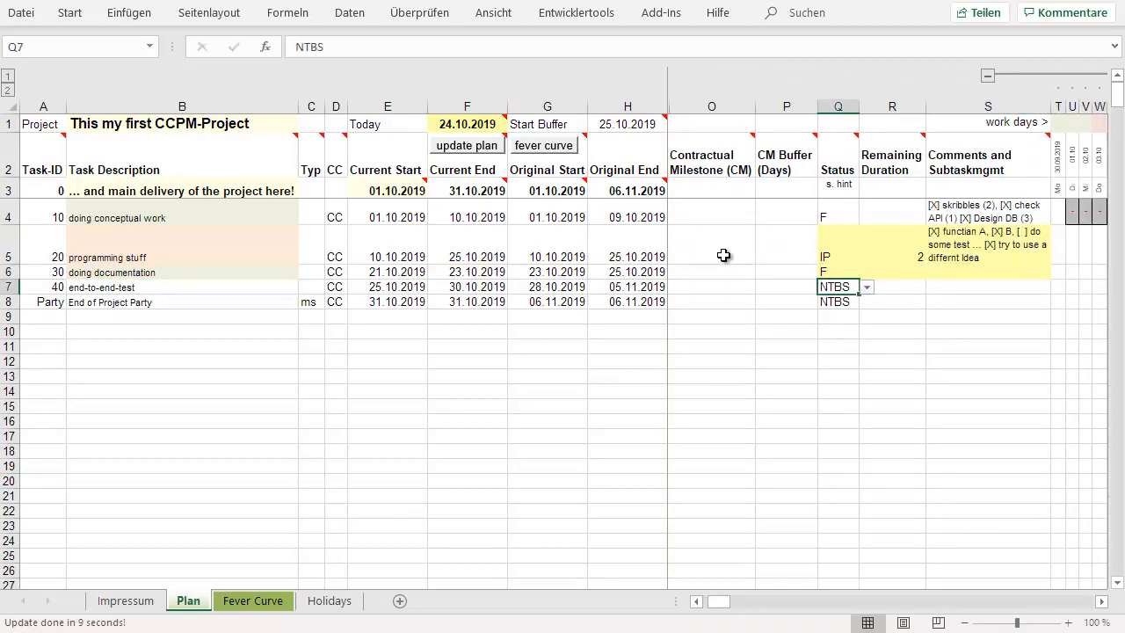
Step: Set the "programming stuff" task's remaining duration to 1 and record the fever curve point for 24.10.2019
key("Up")
key("Up")
key("Right")
type("1")
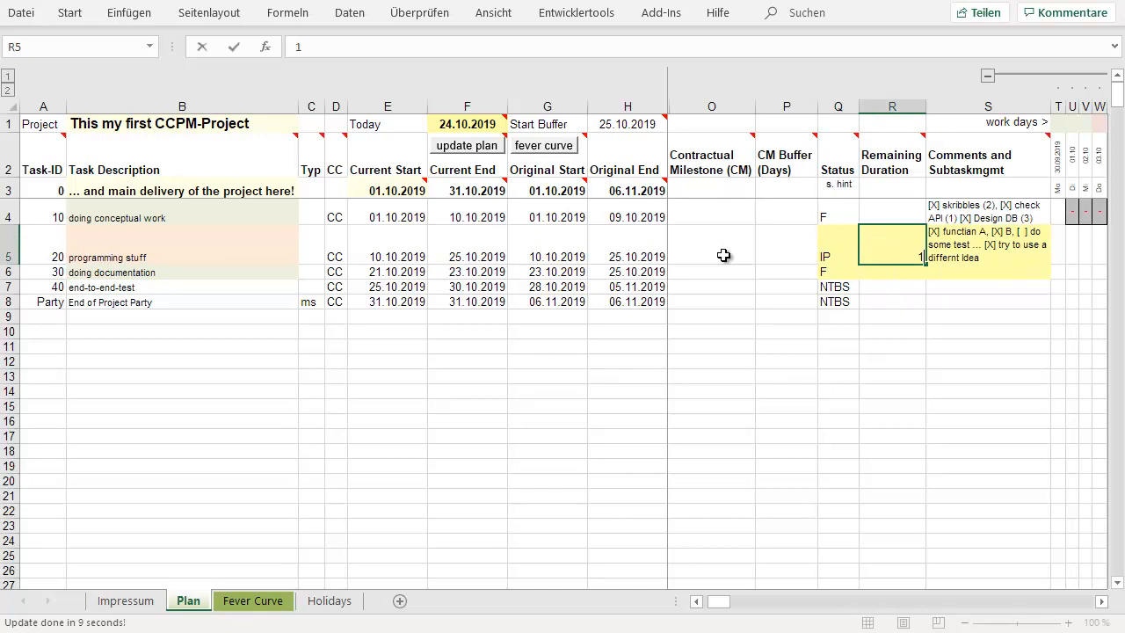
key("Return")
key("Up")
key("Left")
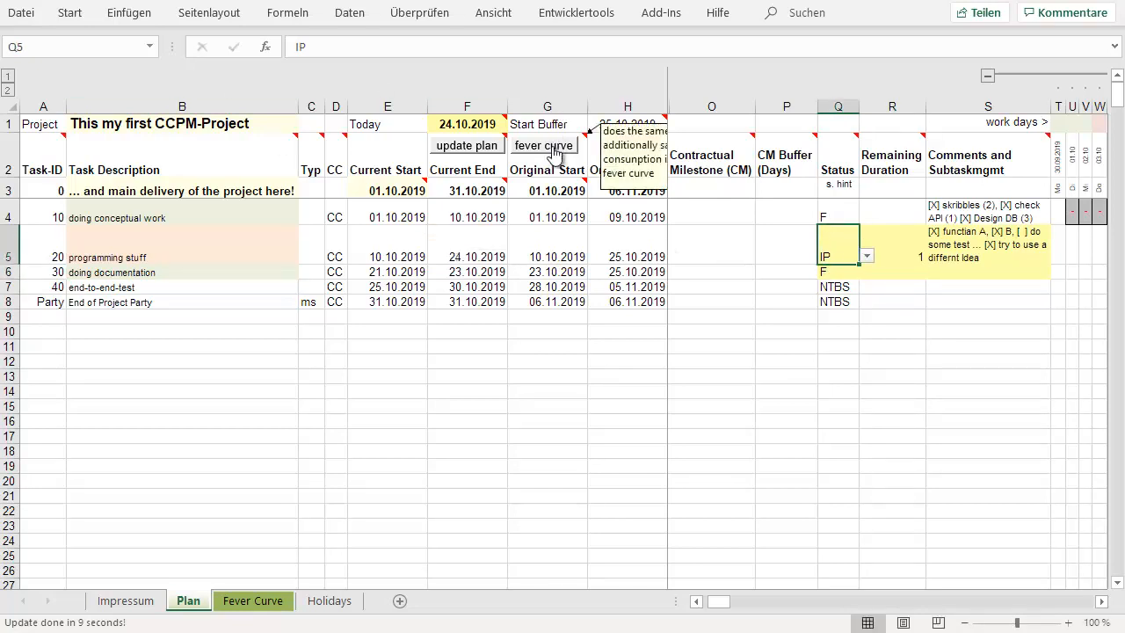
left_click(519, 145)
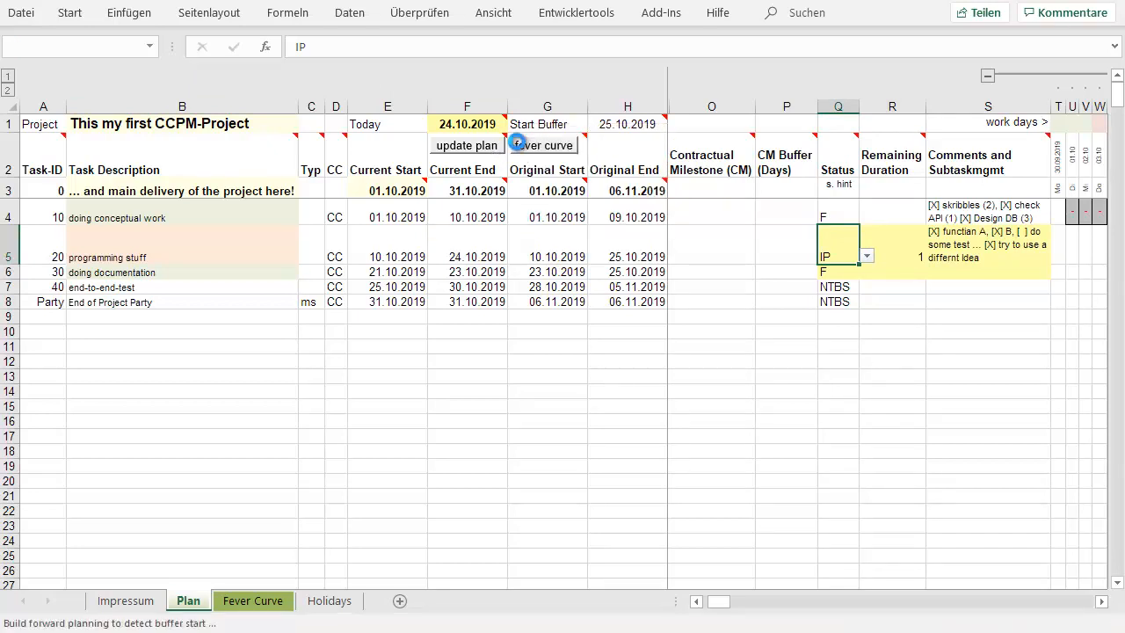
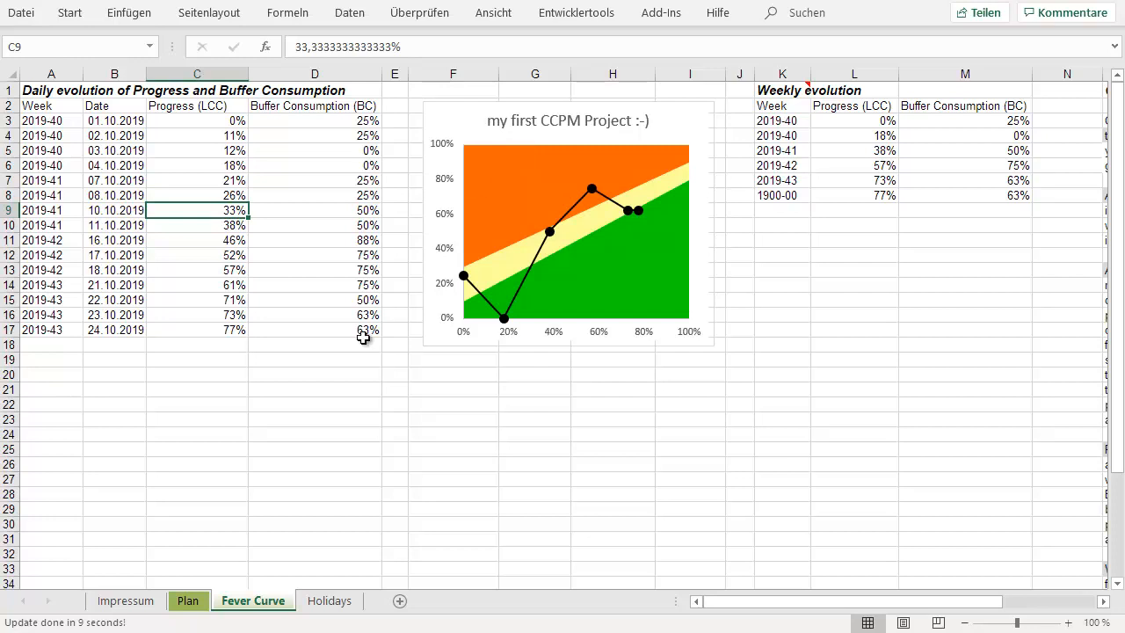
Step: Return to the plan and set its Today date to 25.10.2019
left_click(190, 604)
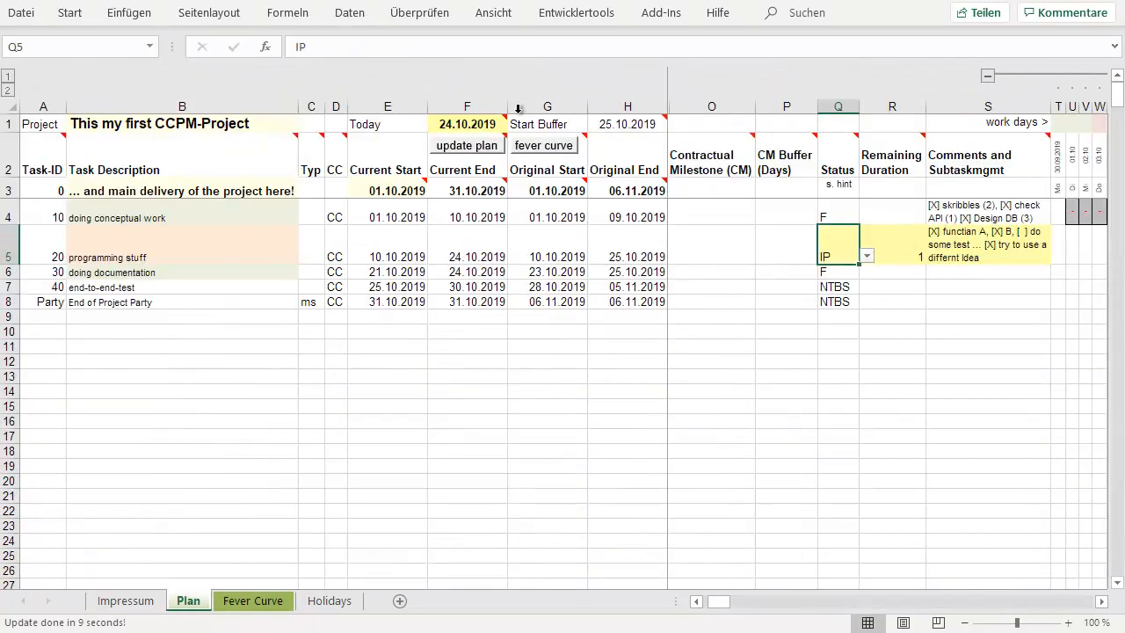
double_click(448, 124)
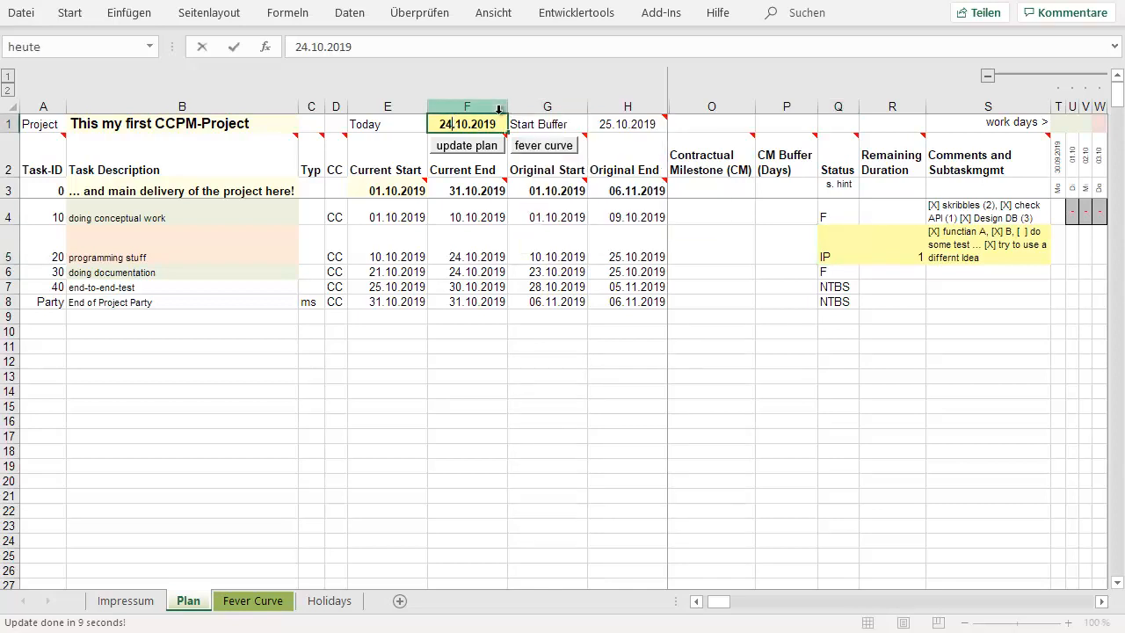
key("BackSpace")
type("5")
key("Return")
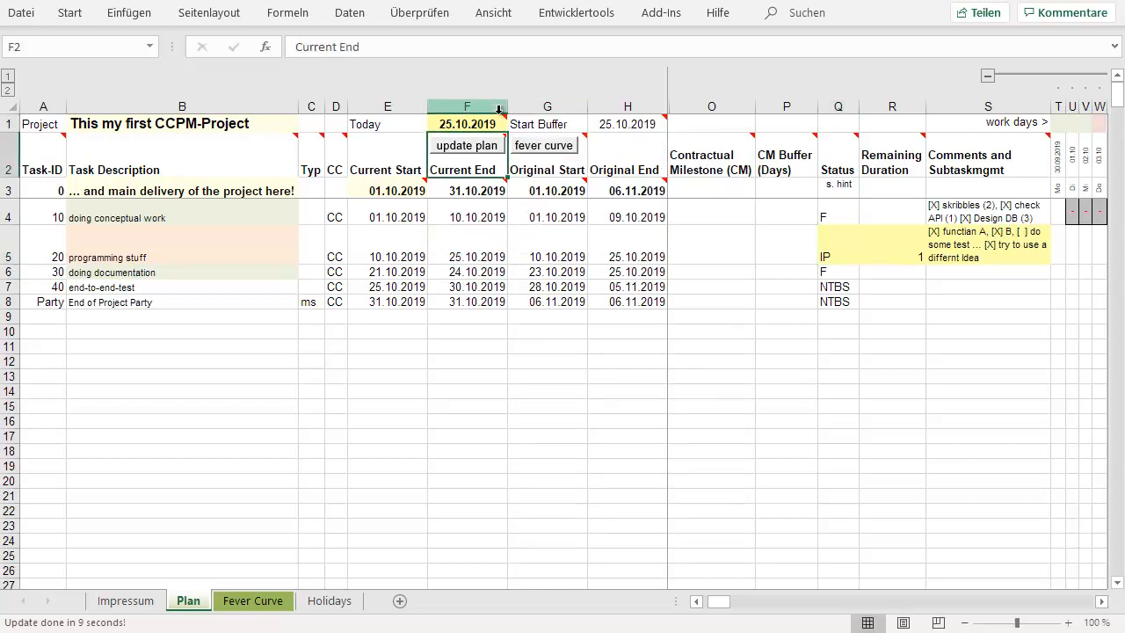
Step: Set the "programming stuff" task's status to F and clear its remaining duration
left_click(886, 249)
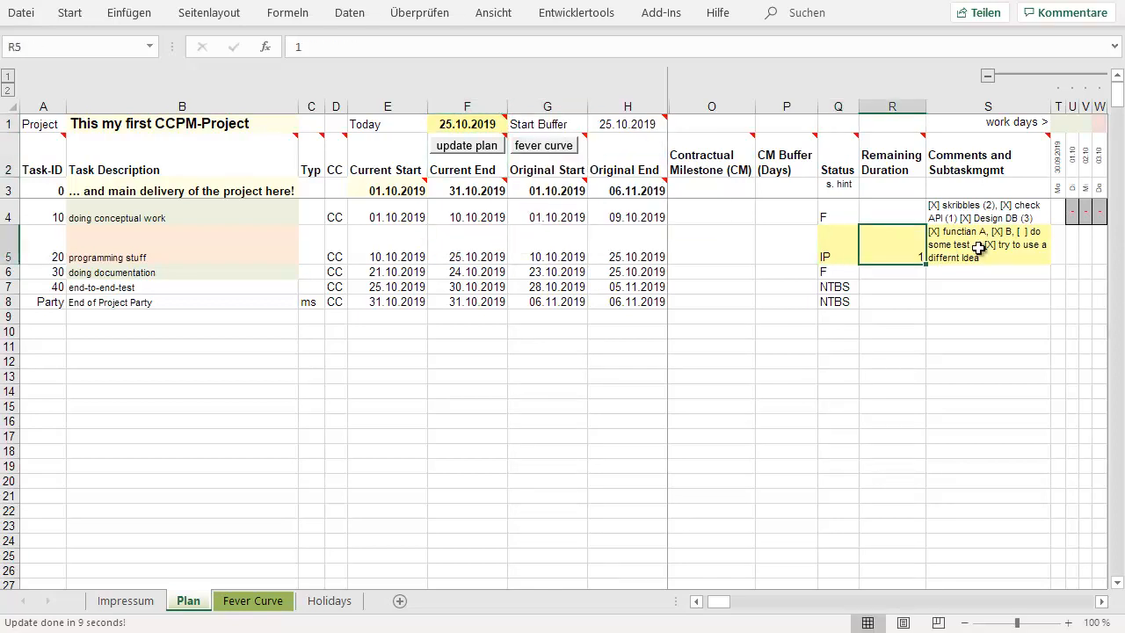
left_click(844, 246)
left_click(867, 255)
left_click(847, 280)
left_click(901, 247)
key("BackSpace")
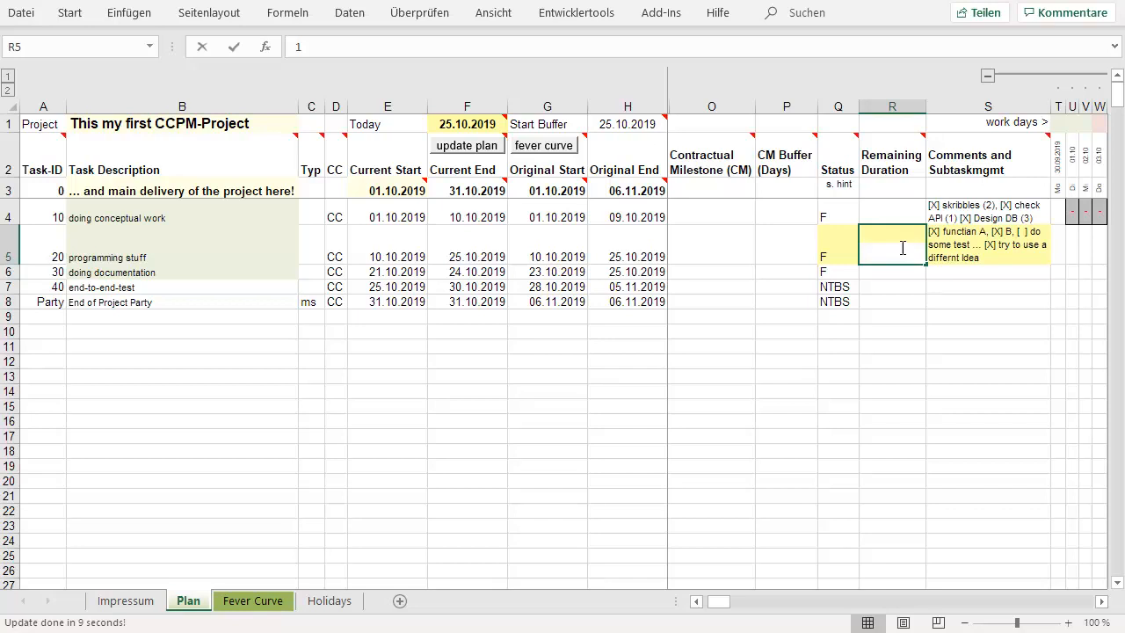
key("Return")
Step: Mark the programming task's "do some test" subtask as done with an X and update the plan
left_click(954, 250)
double_click(954, 250)
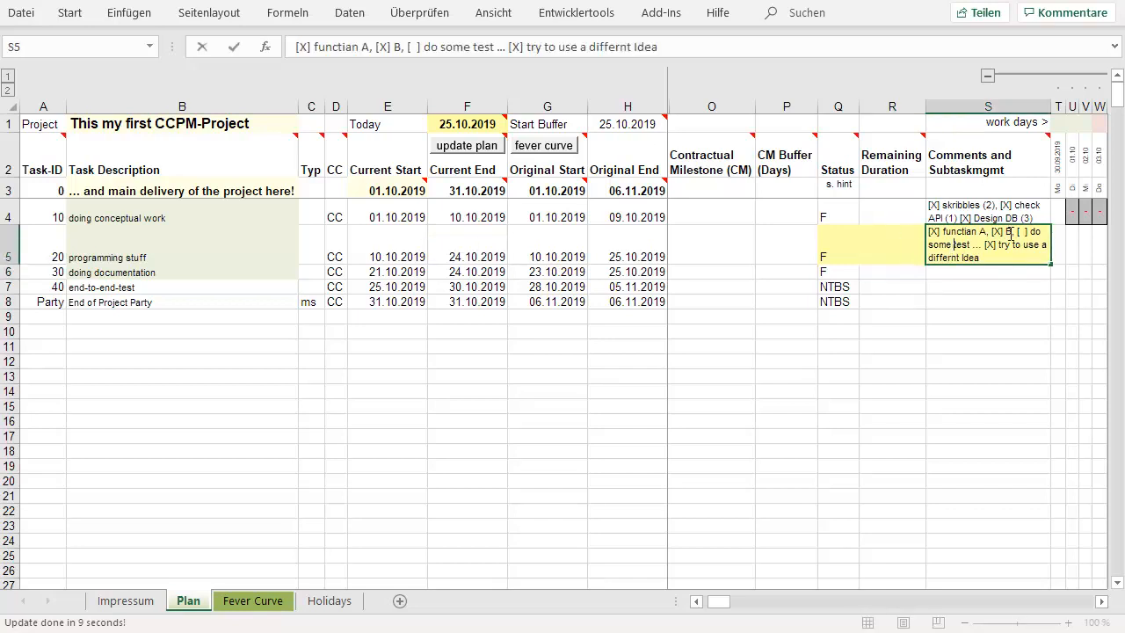
key("BackSpace")
type("X")
key("Return")
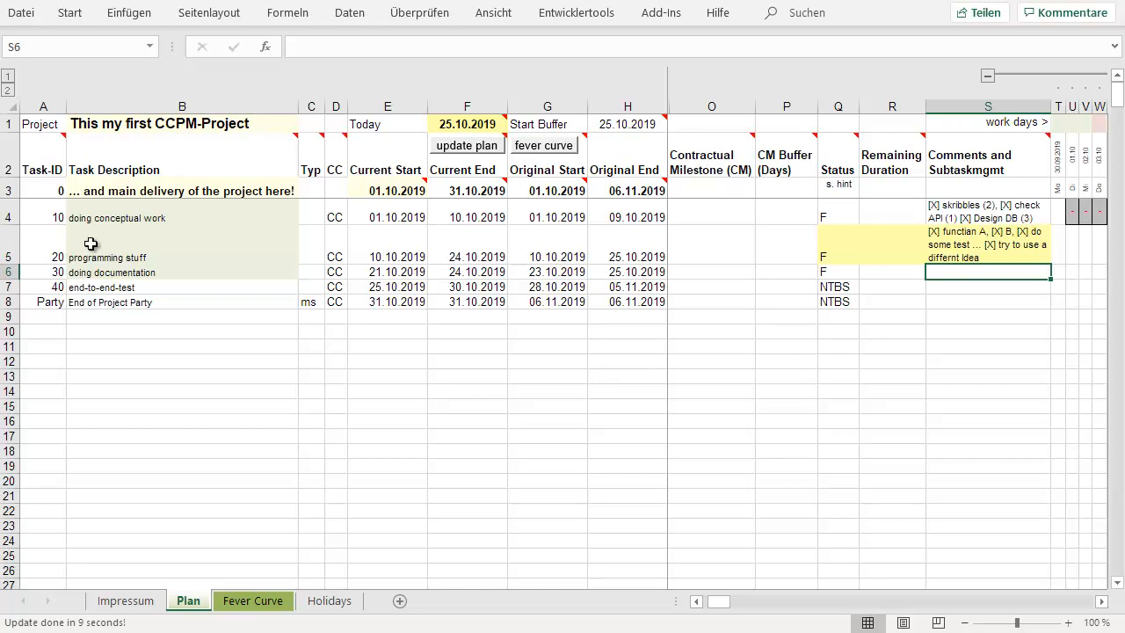
left_click(491, 149)
left_click(491, 148)
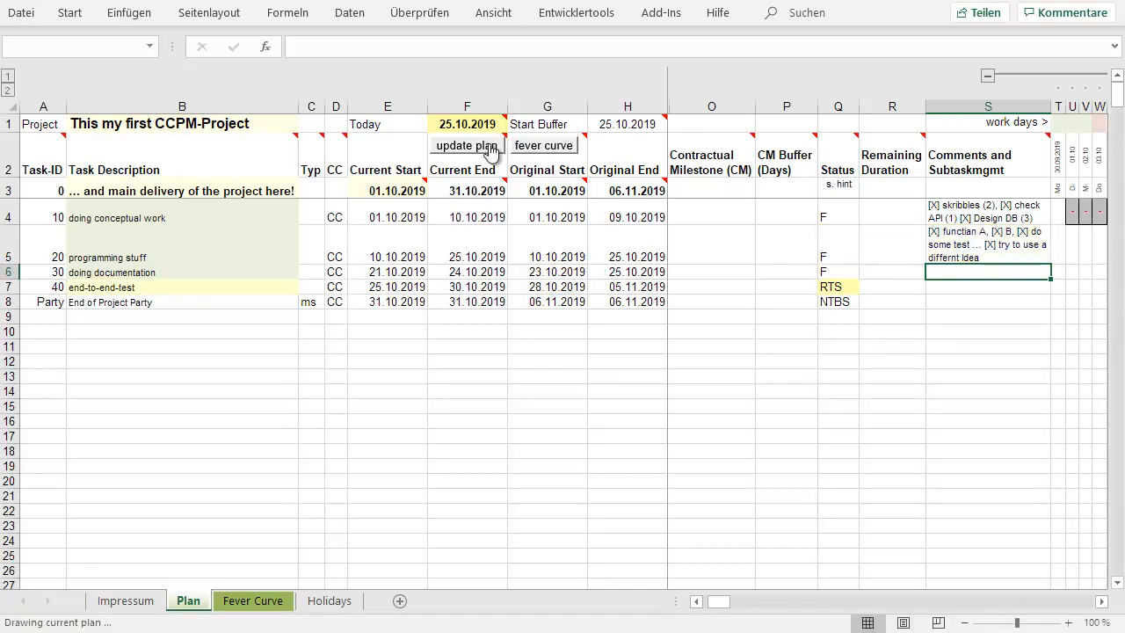
Step: Set the "end-to-end-test" task's status to IP and its remaining duration to 3
mouse_move(457, 126)
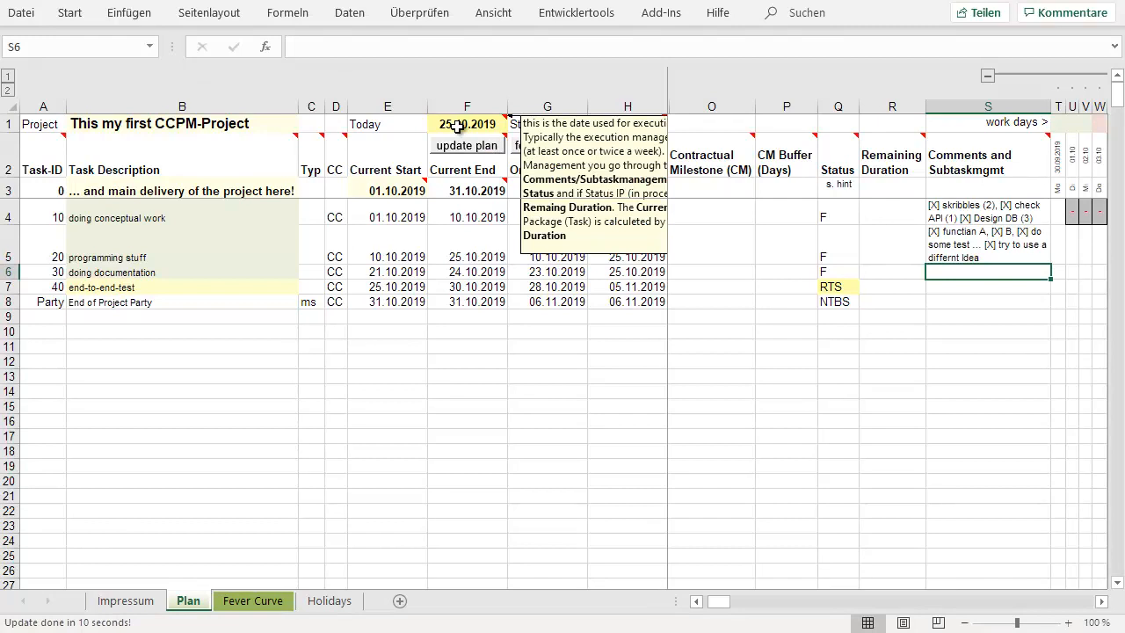
left_click(841, 288)
left_click(866, 288)
left_click(857, 301)
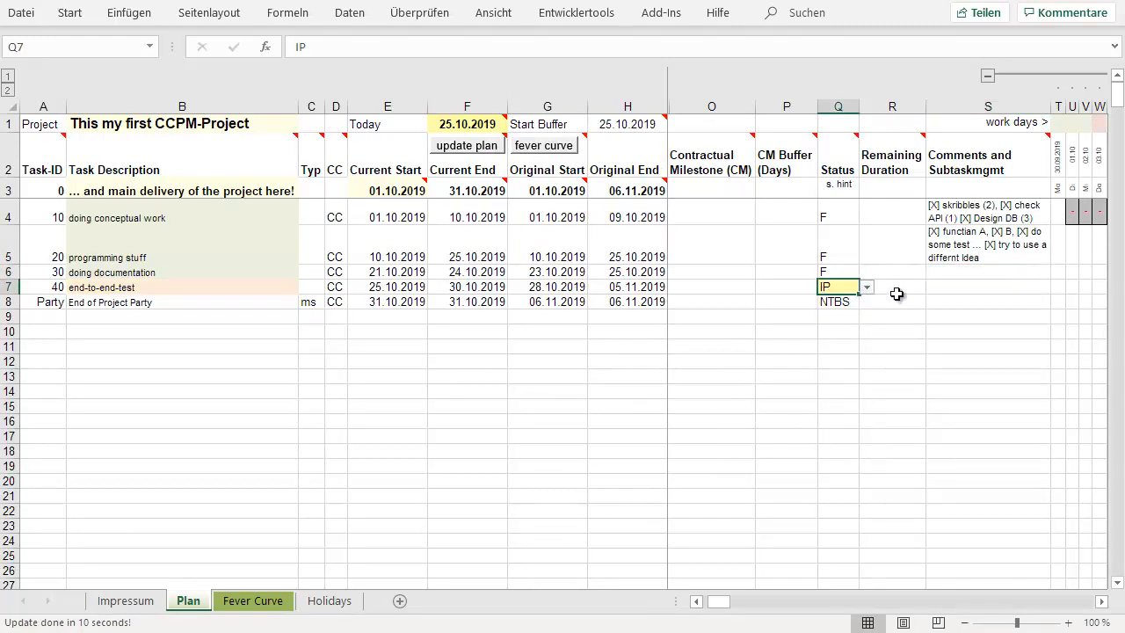
left_click(883, 291)
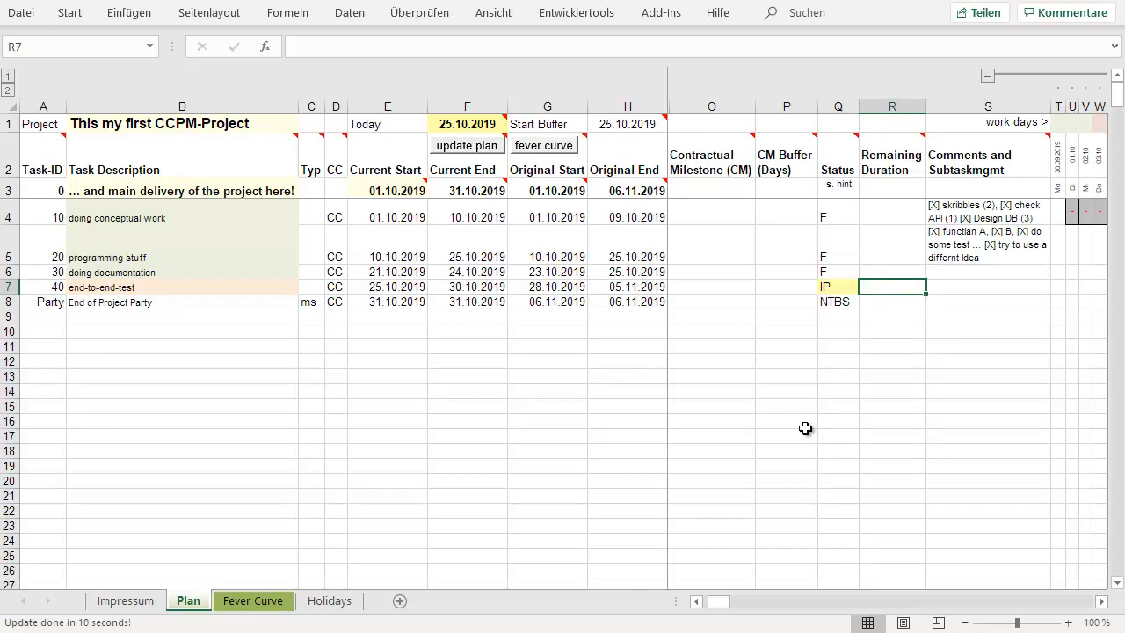
type("3")
key("Return")
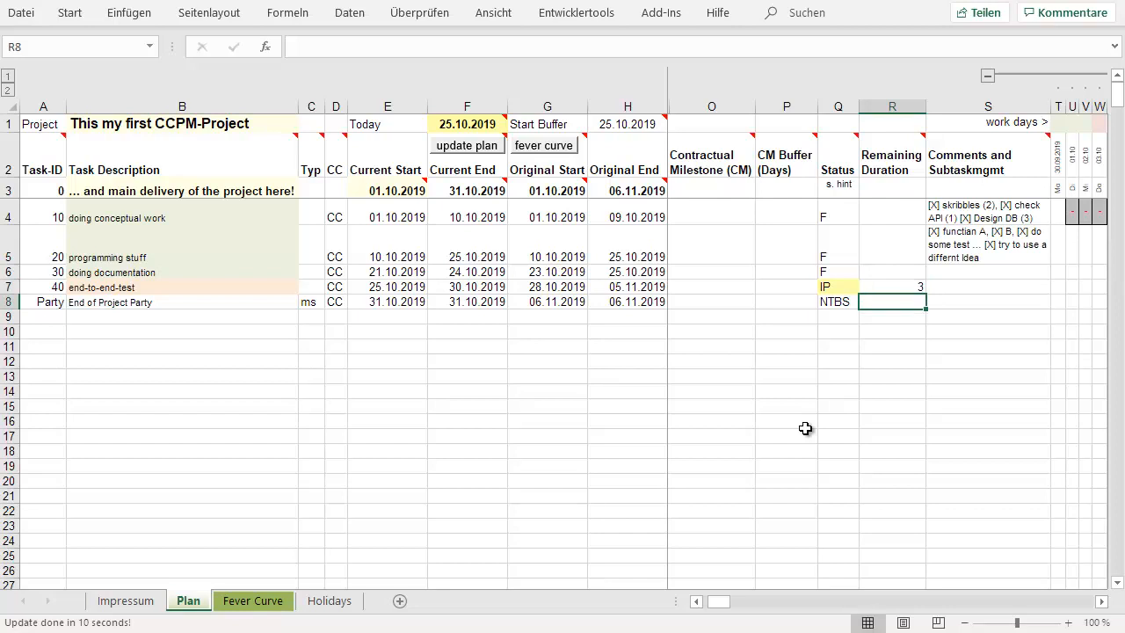
Step: Enter the comment "100 test left ... (30 test/day)" for the "end-to-end-test" task
key("Up")
key("Right")
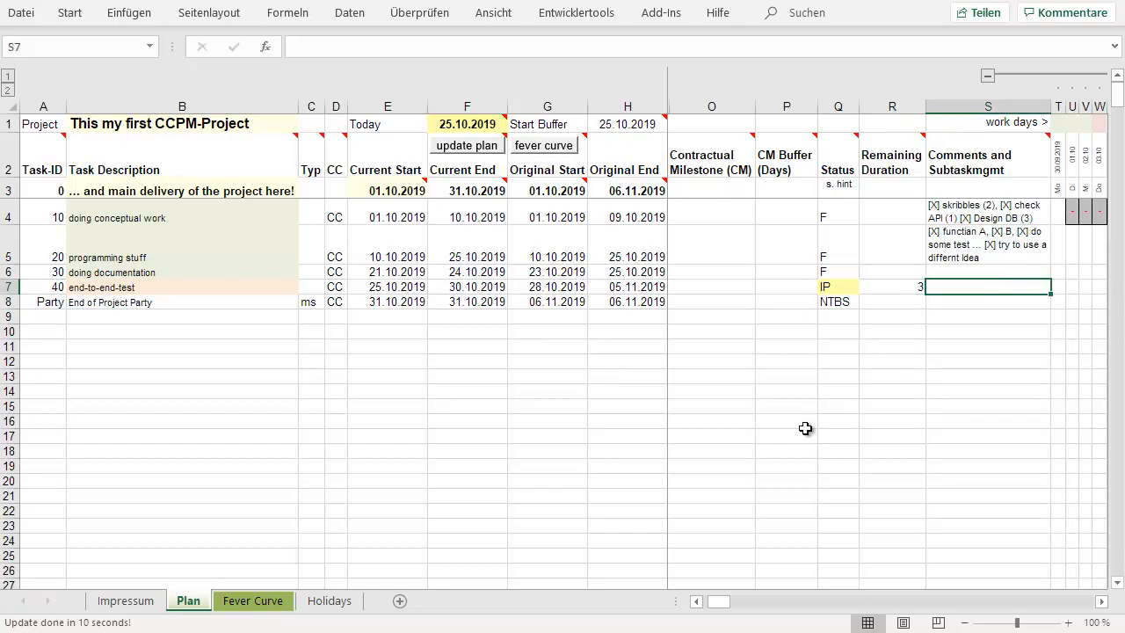
type("100 test left")
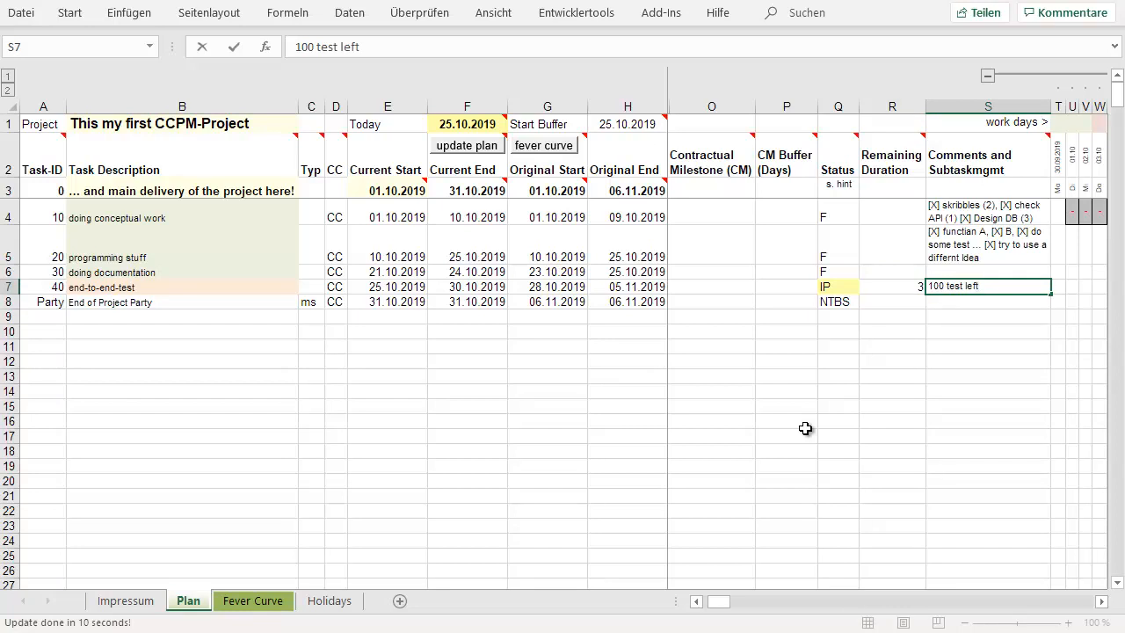
type(" ...")
key("Return")
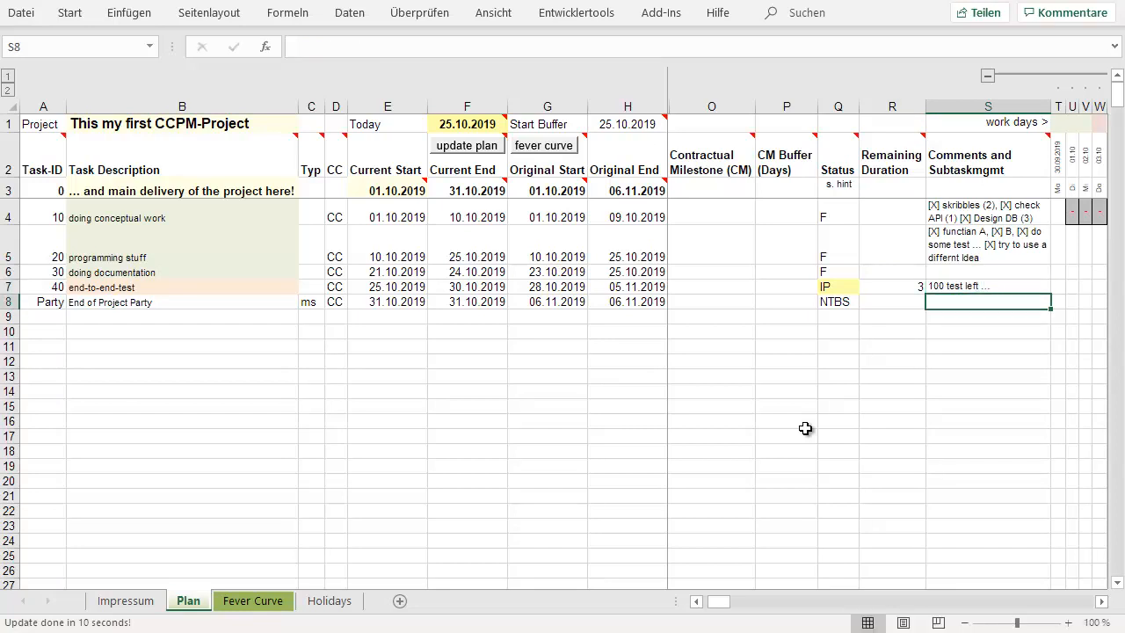
key("Up")
key("F2")
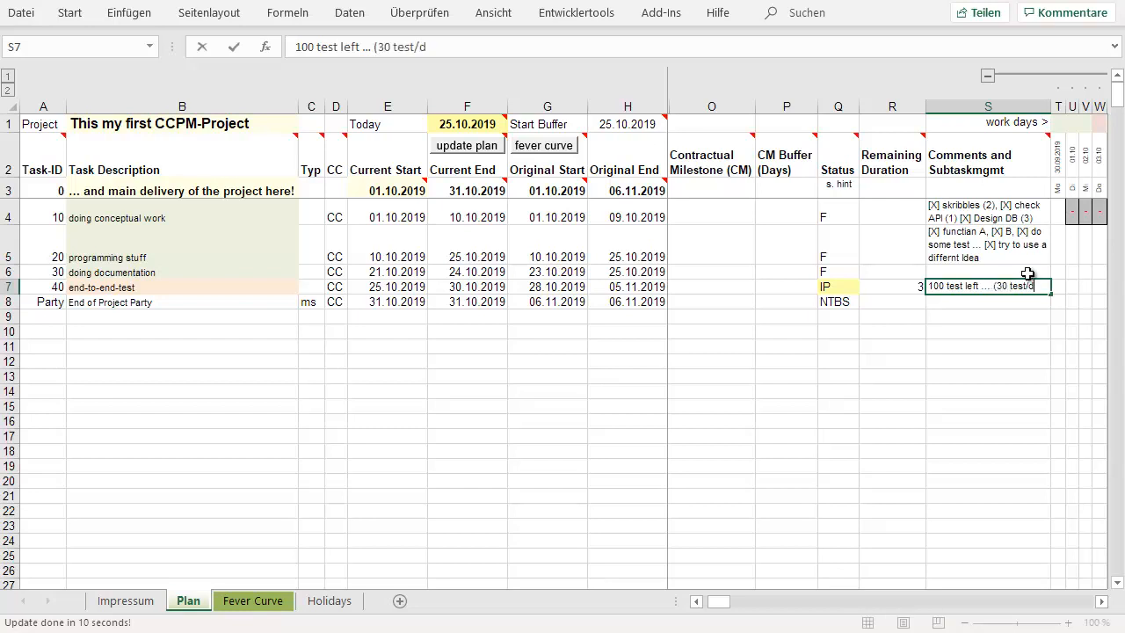
type("(30 test/day)")
key("Return")
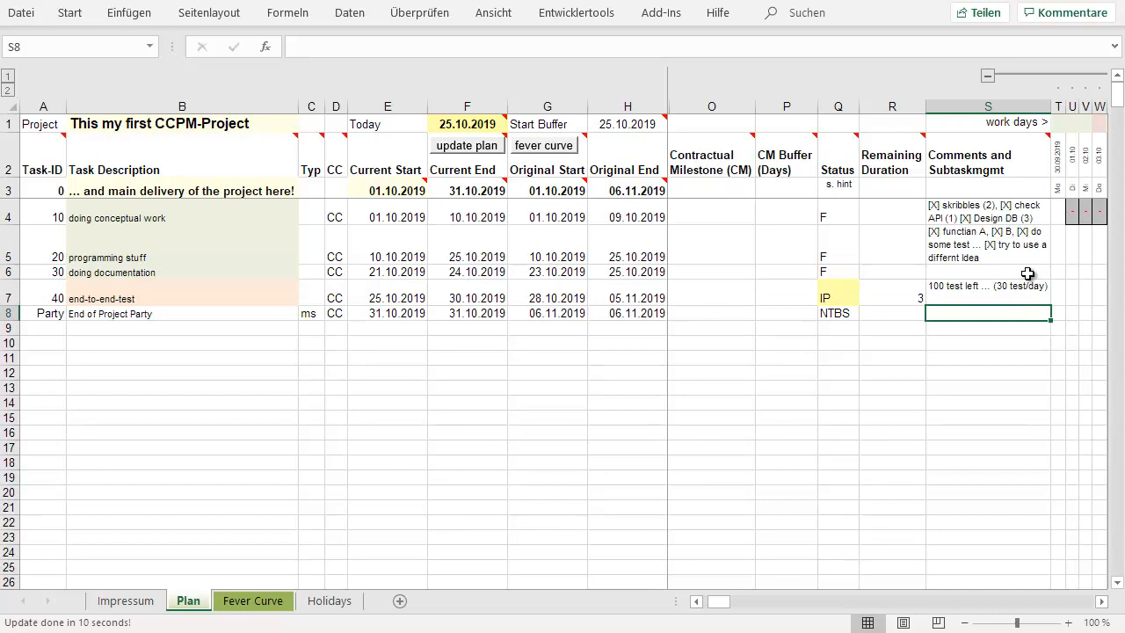
Step: Record the fever curve point for 25.10.2019
key("Up")
key("Left")
key("Right")
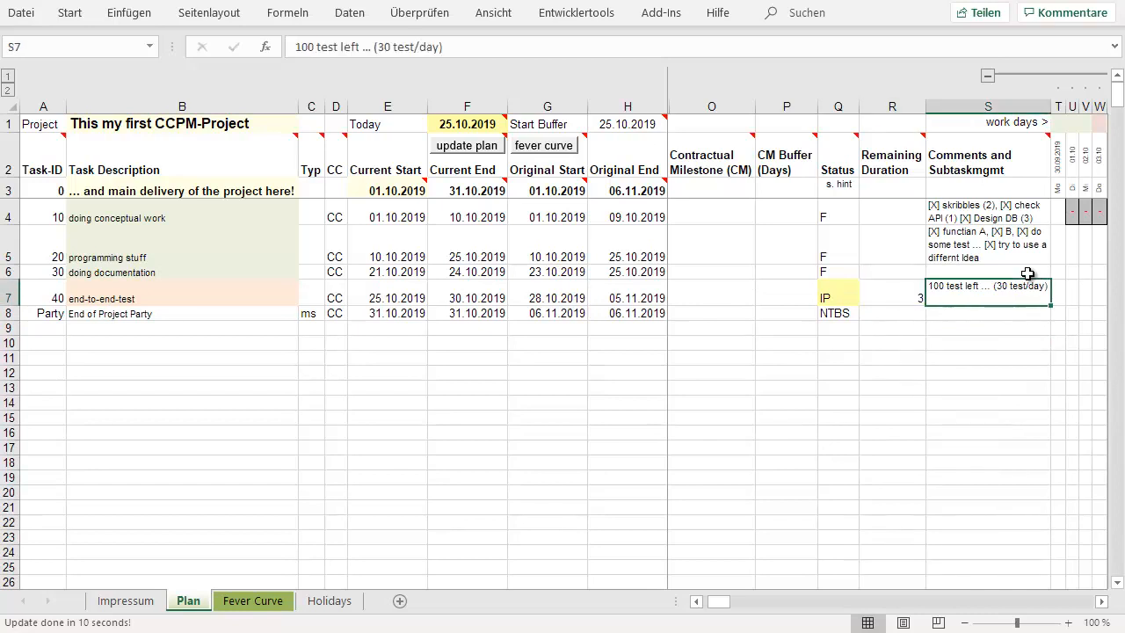
left_click(527, 144)
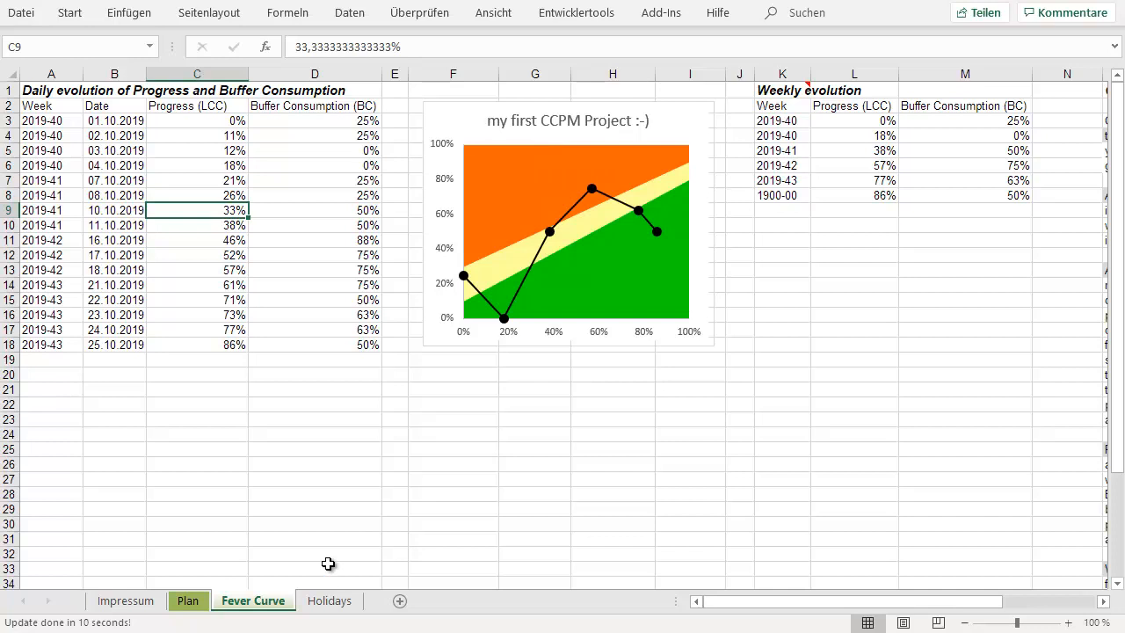
Step: Examine the end-to-end-test task's bar on the work-day calendar of the Plan sheet
left_click(193, 600)
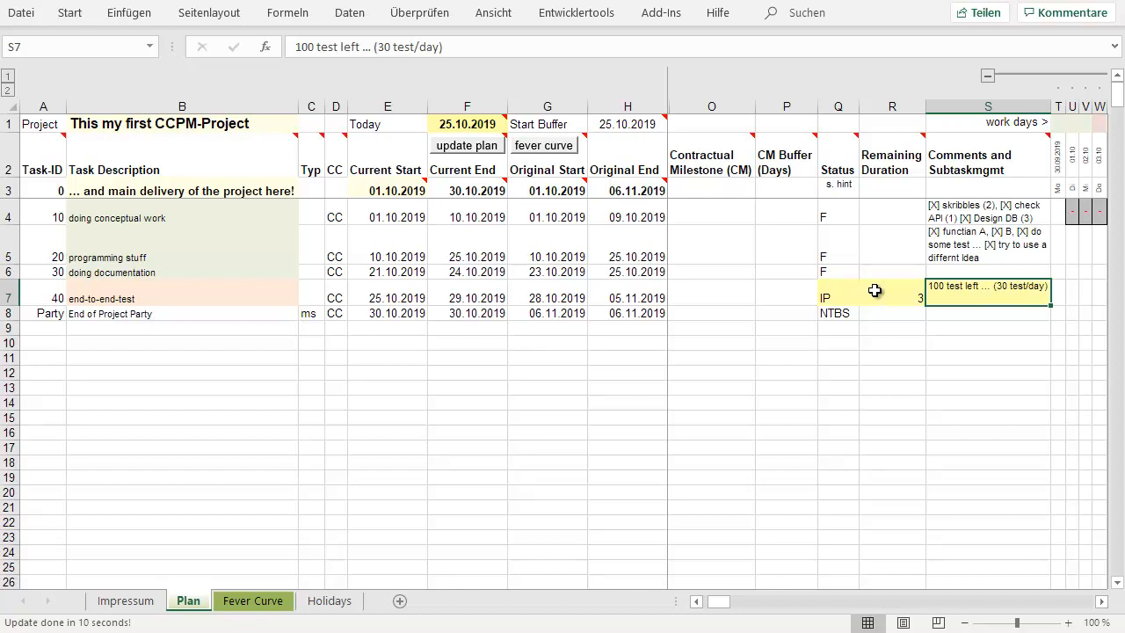
left_click(1074, 292)
key("Right")
key("Right")
key("Right")
key("Right")
key("Right")
key("Right")
key("Right")
key("Right")
key("Right")
key("Right")
key("Right")
key("Right")
key("Right")
key("Right")
key("Right")
key("Right")
key("Right")
key("Right")
key("Right")
key("Right")
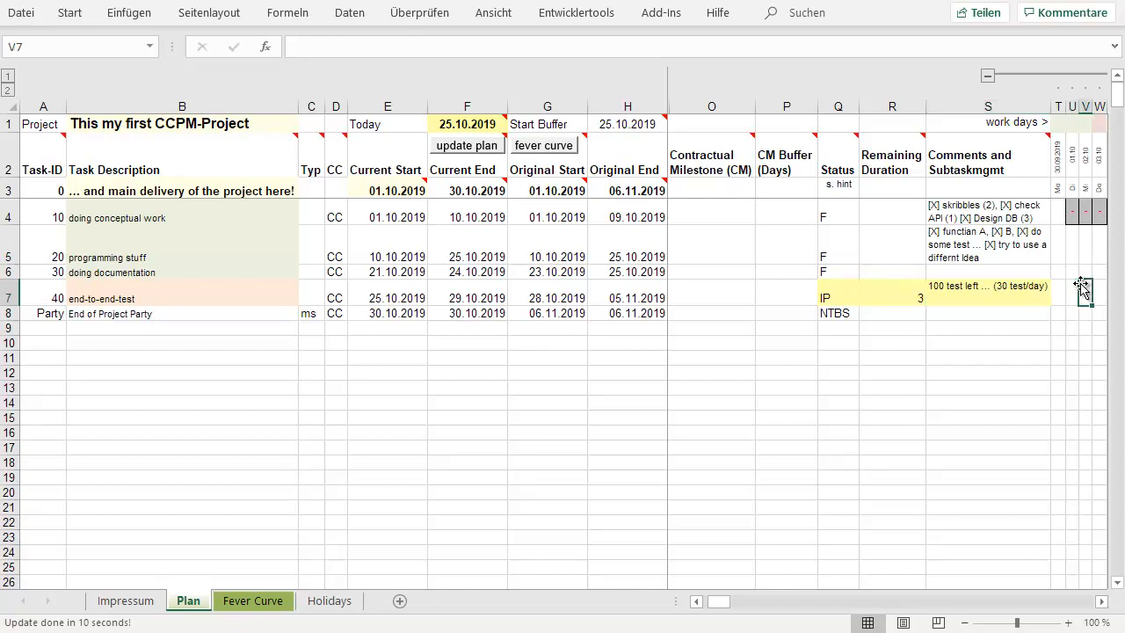
key("Right")
key("Right")
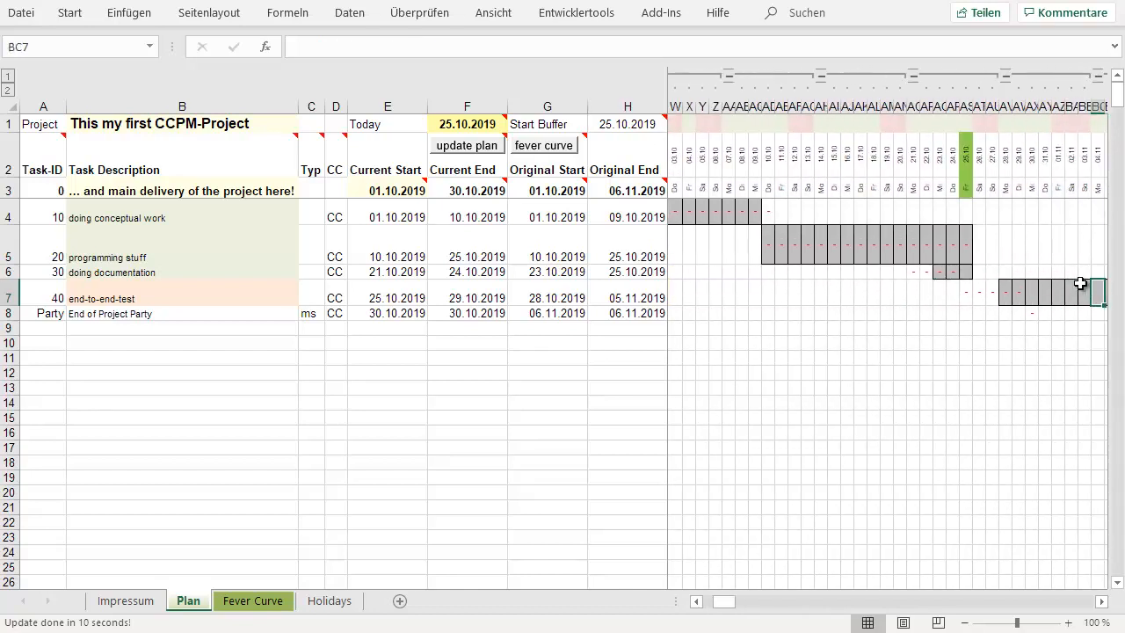
key("Left")
key("Left")
key("Left")
key("Left")
key("Left")
key("Left")
key("Left")
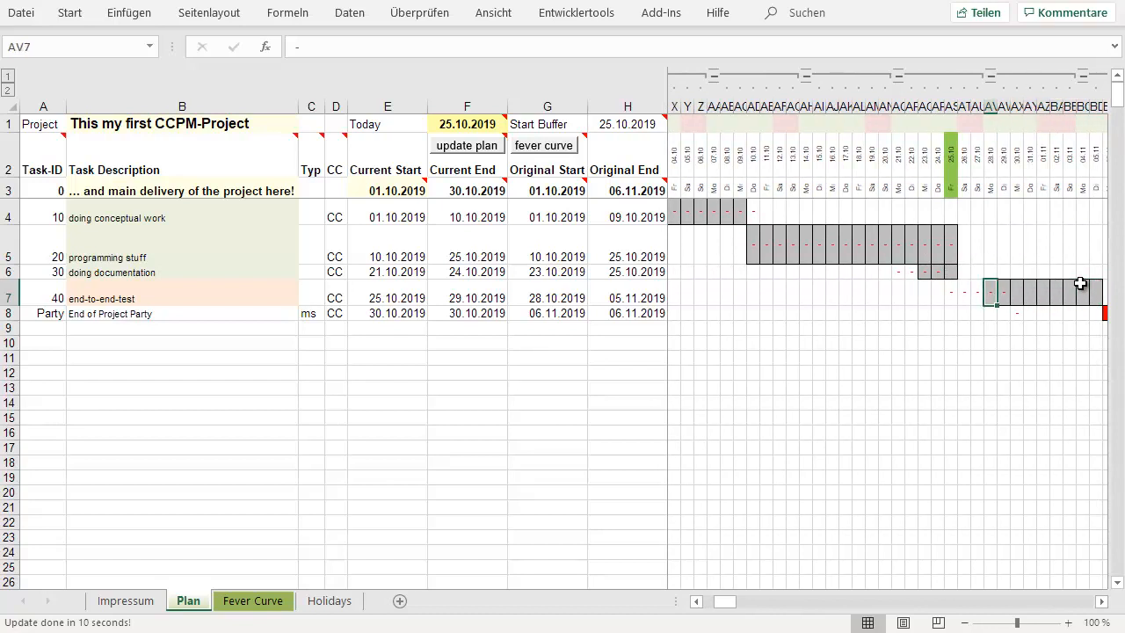
key("Left")
key("Left")
key("Right")
key("Right")
key("Right")
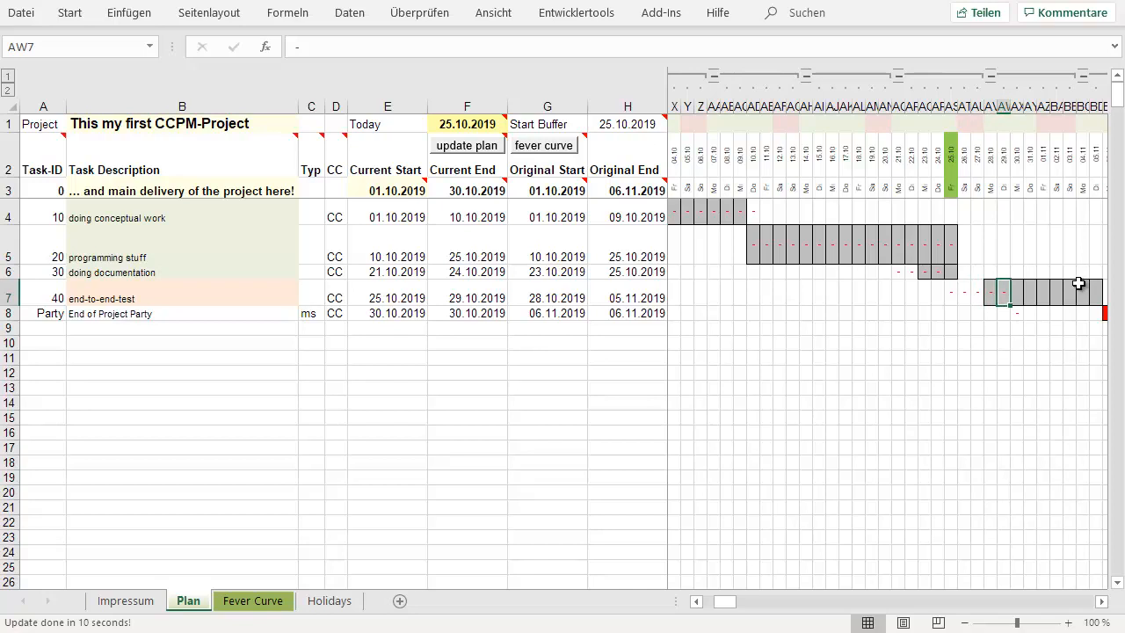
Step: Set the plan's Today date to 29.10.2019
left_click(448, 123)
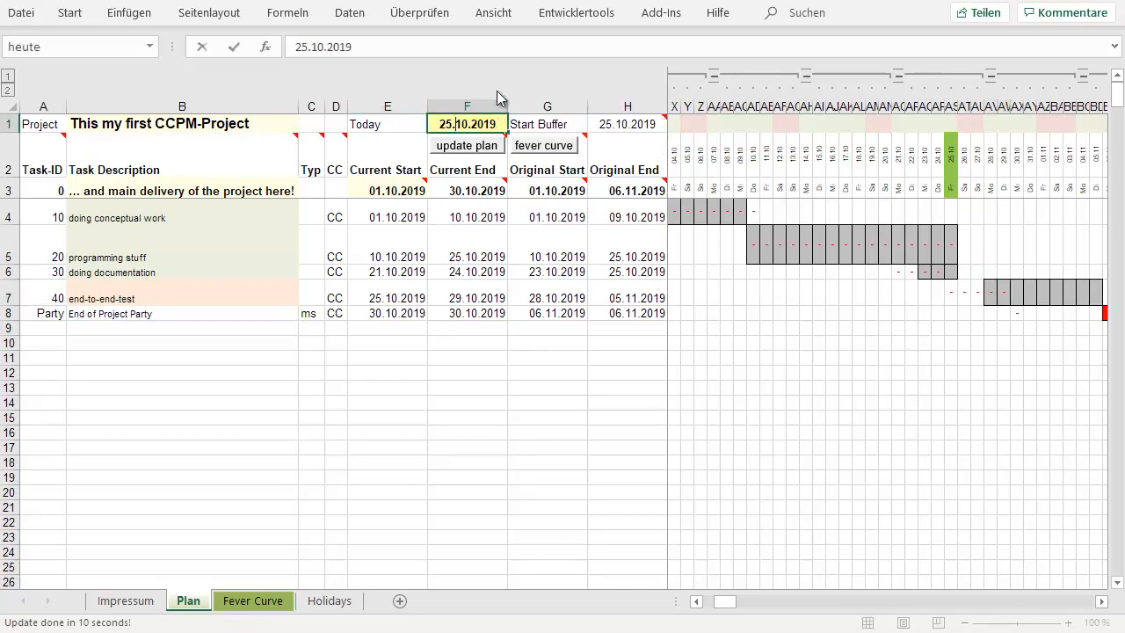
key("BackSpace")
type("9")
key("Return")
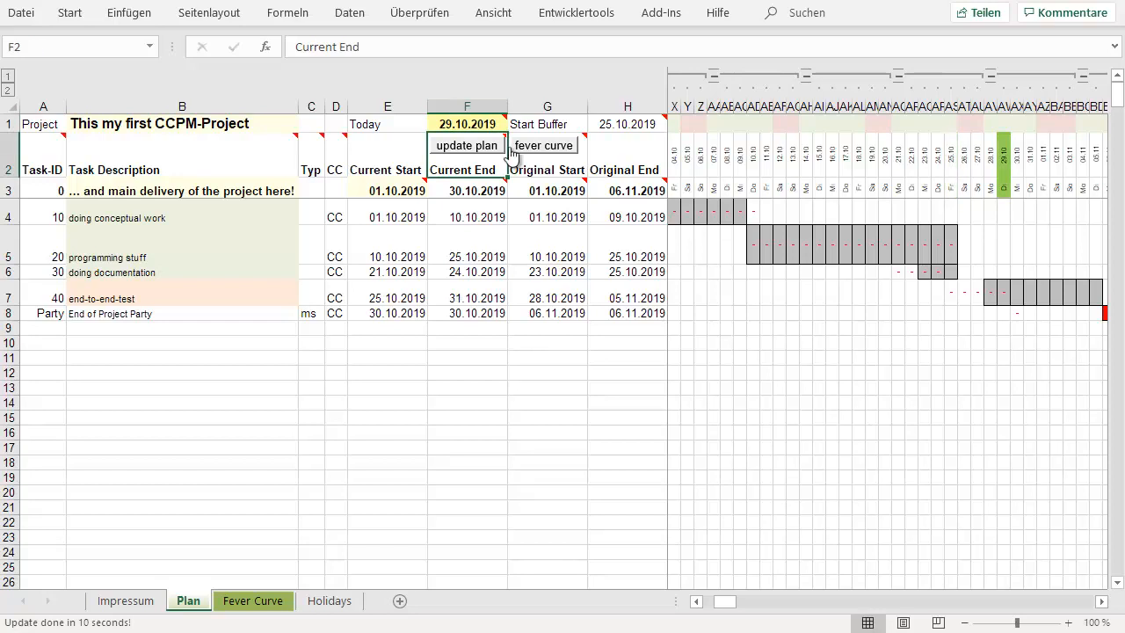
Step: Record the fever curve point for 29.10.2019 and return to the plan
left_click(550, 299)
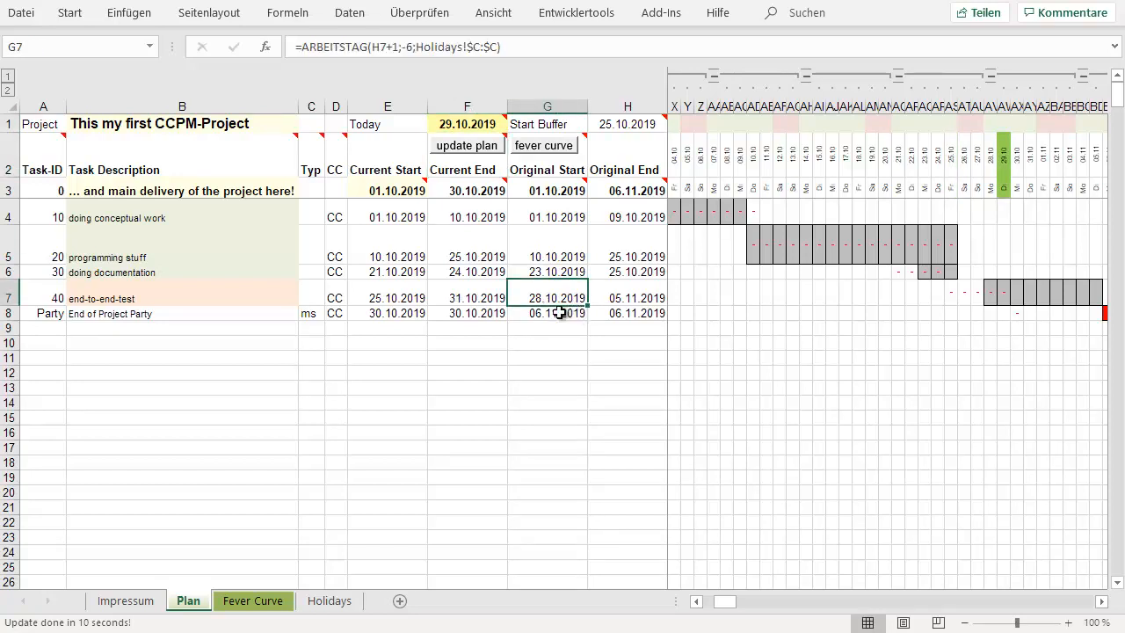
left_click(560, 313)
left_click(533, 147)
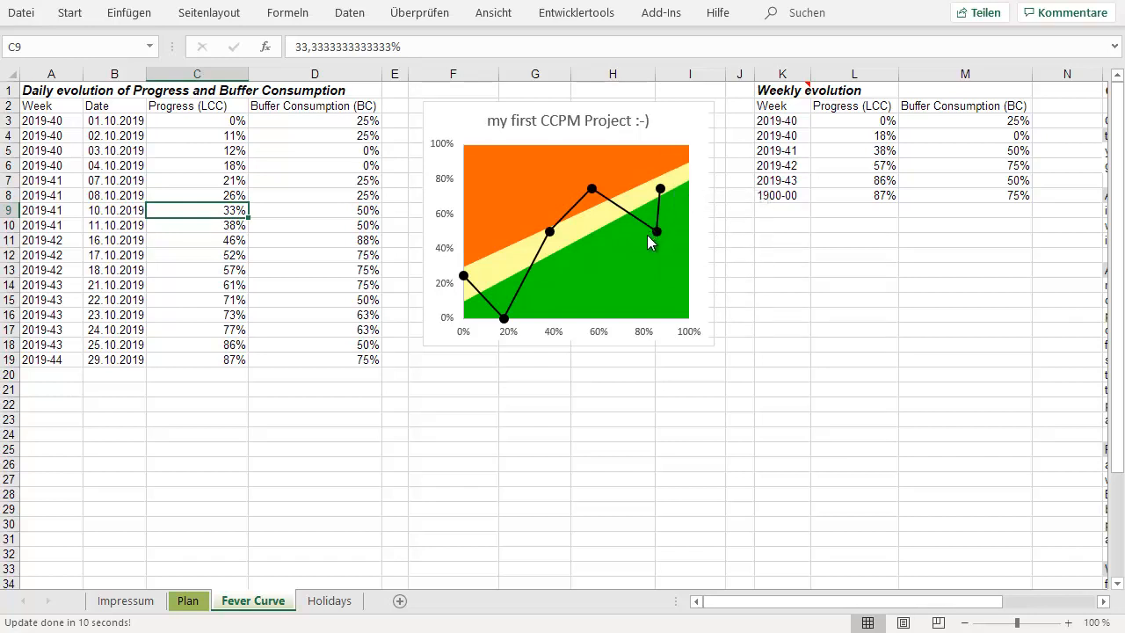
left_click(191, 601)
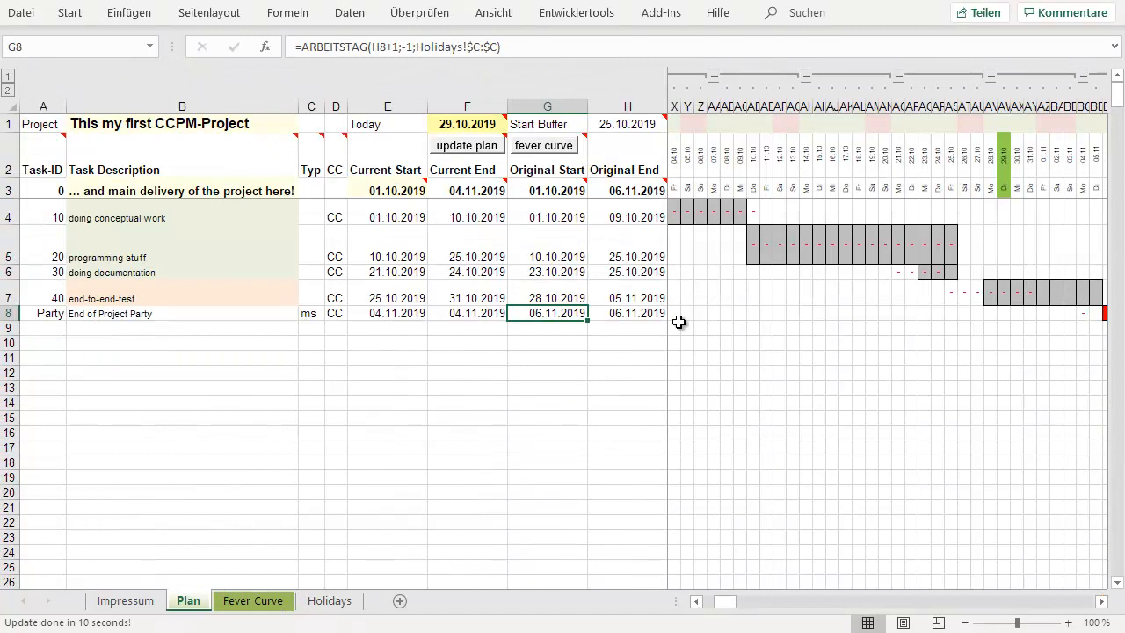
Step: Set the plan's Today date to 31.10.2019
left_click(649, 300)
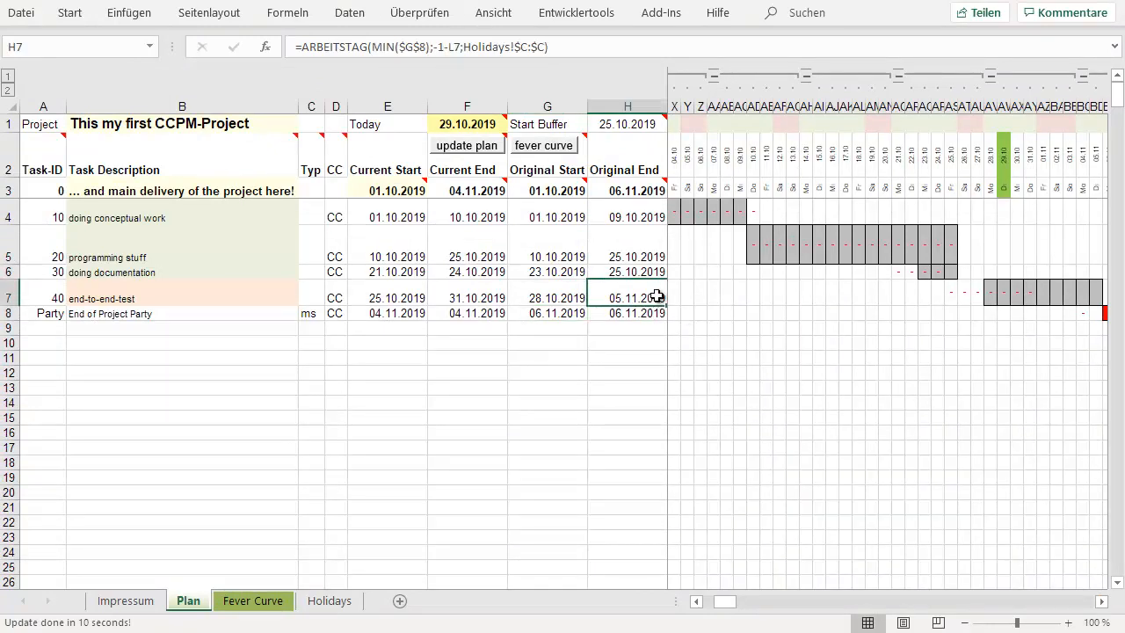
double_click(450, 125)
key("BackSpace")
key("BackSpace")
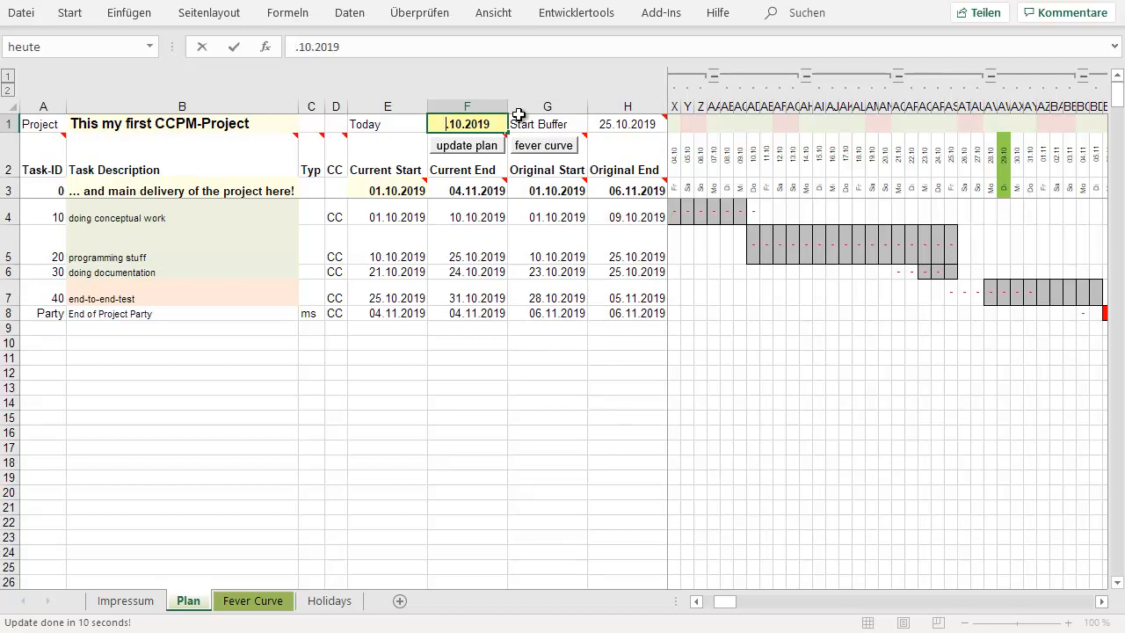
type("31")
key("Return")
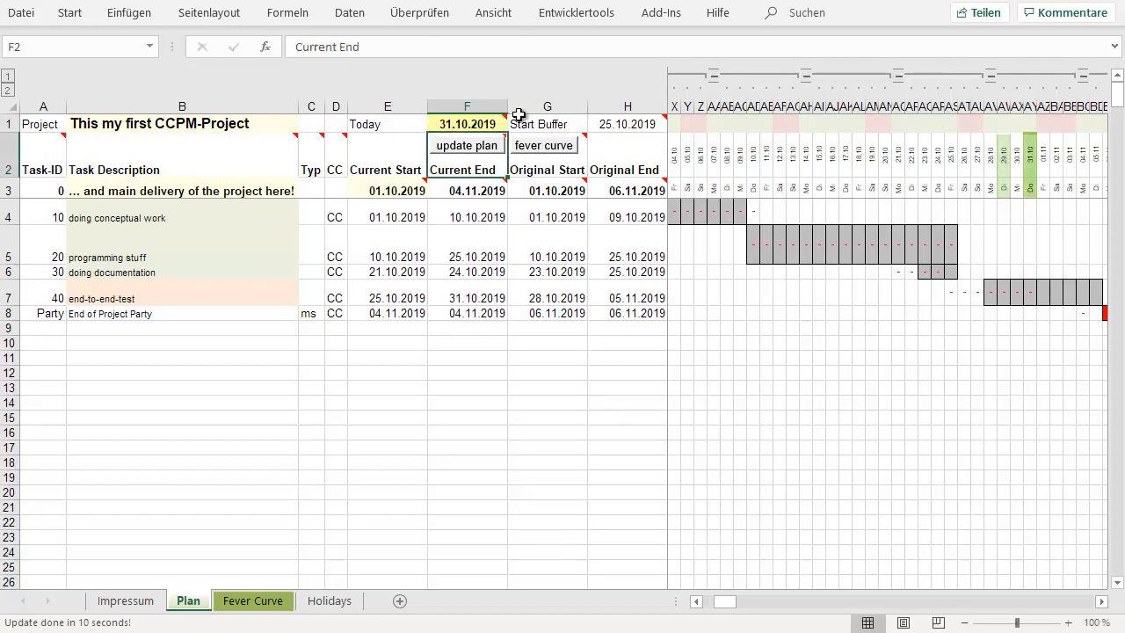
Step: Set the remaining duration of the "end-to-end-test" task to 2
left_click(452, 295)
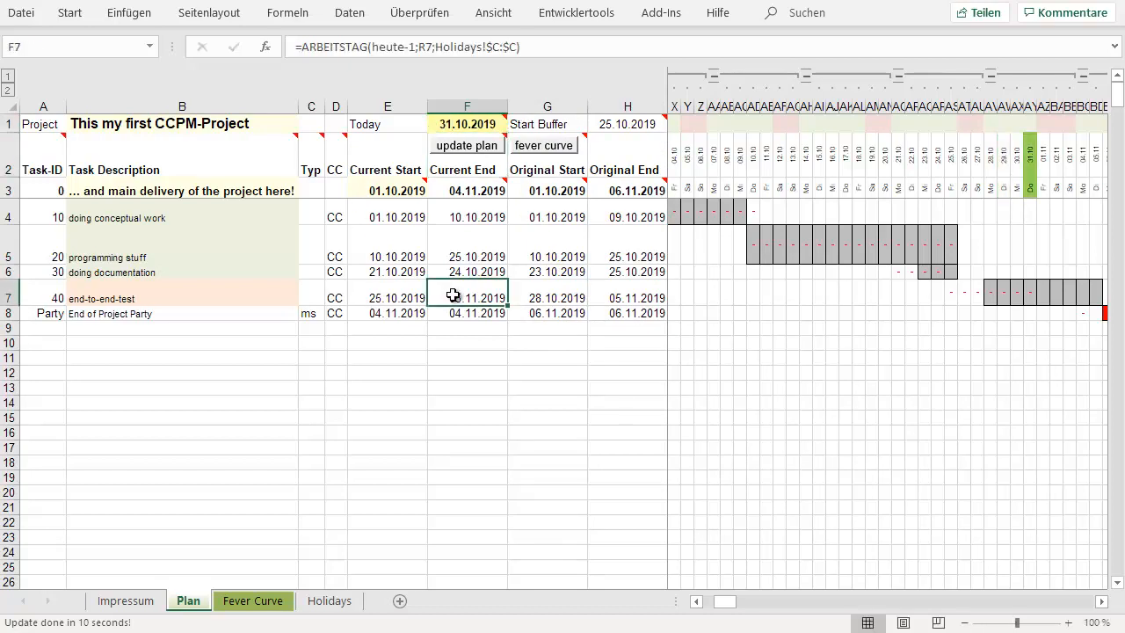
key("Right")
key("Right")
key("Right")
key("Right")
key("Right")
key("Right")
key("Right")
key("Right")
key("Right")
key("Right")
key("Right")
key("Right")
key("Right")
key("Right")
key("Right")
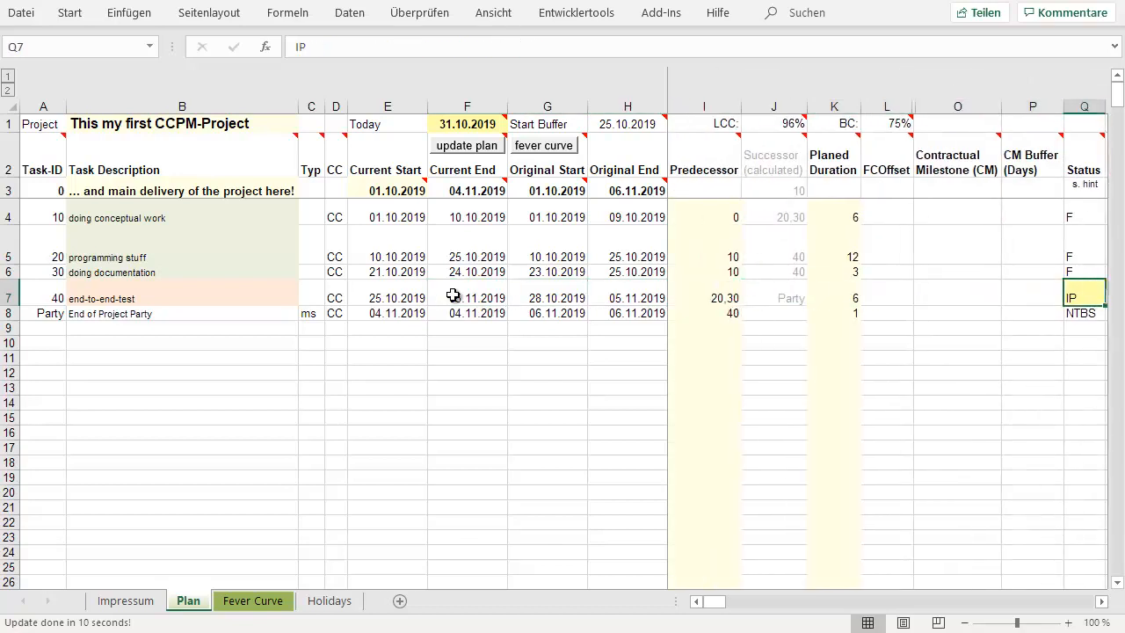
key("Left")
key("Left")
key("Left")
type("2")
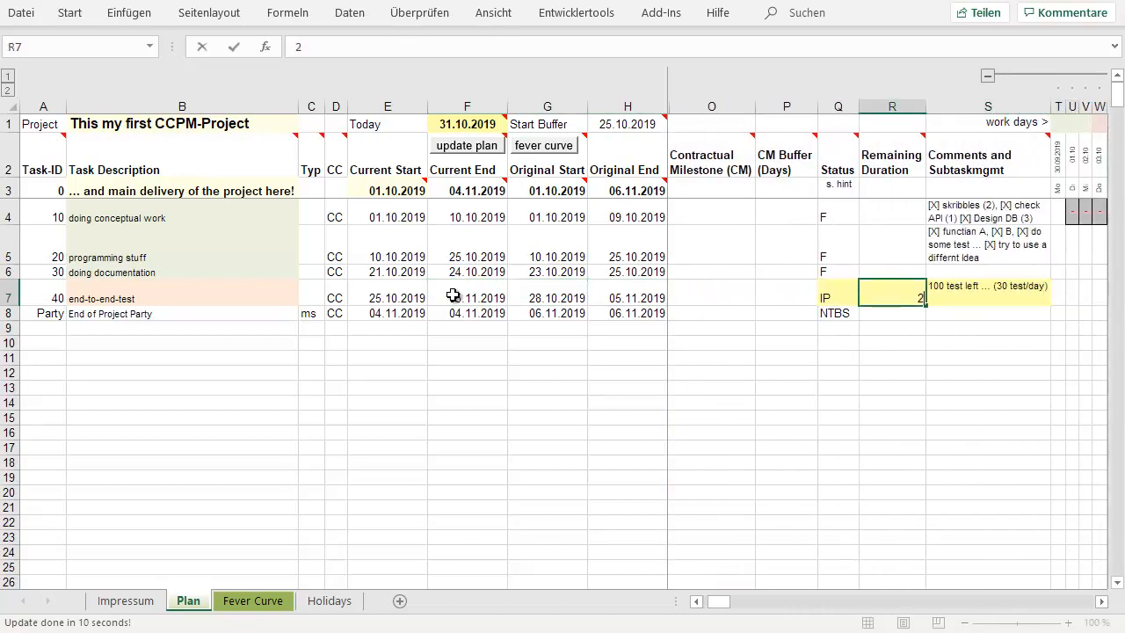
key("Return")
Step: Change the "end-to-end-test" task's comment to "60 test left ... (30 test/day)"
double_click(946, 286)
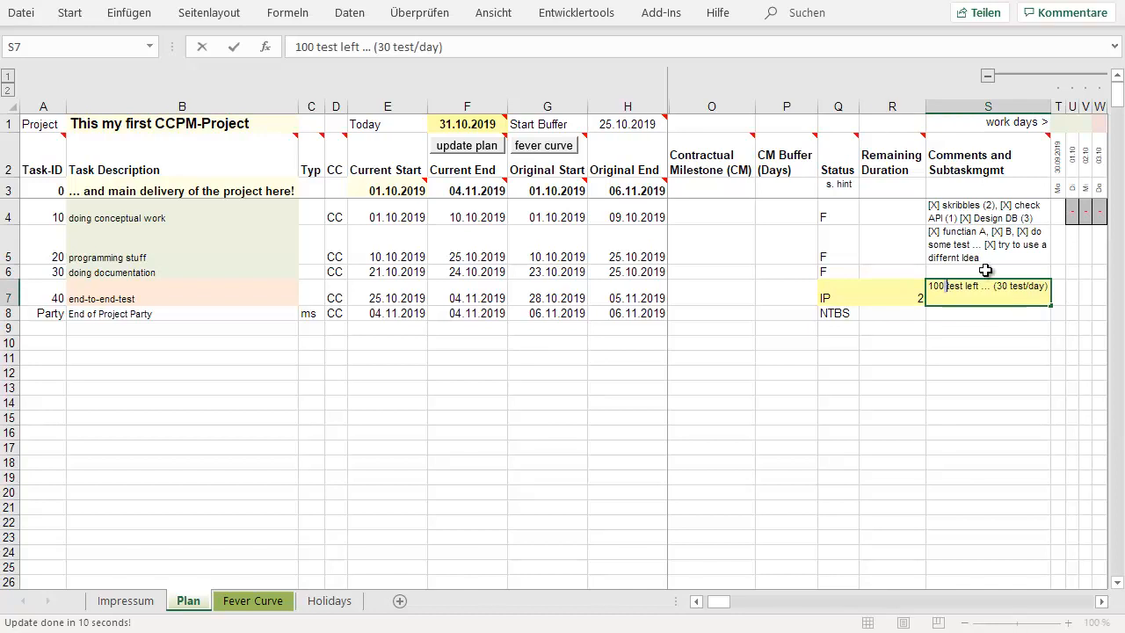
key("BackSpace")
key("BackSpace")
key("BackSpace")
type("60")
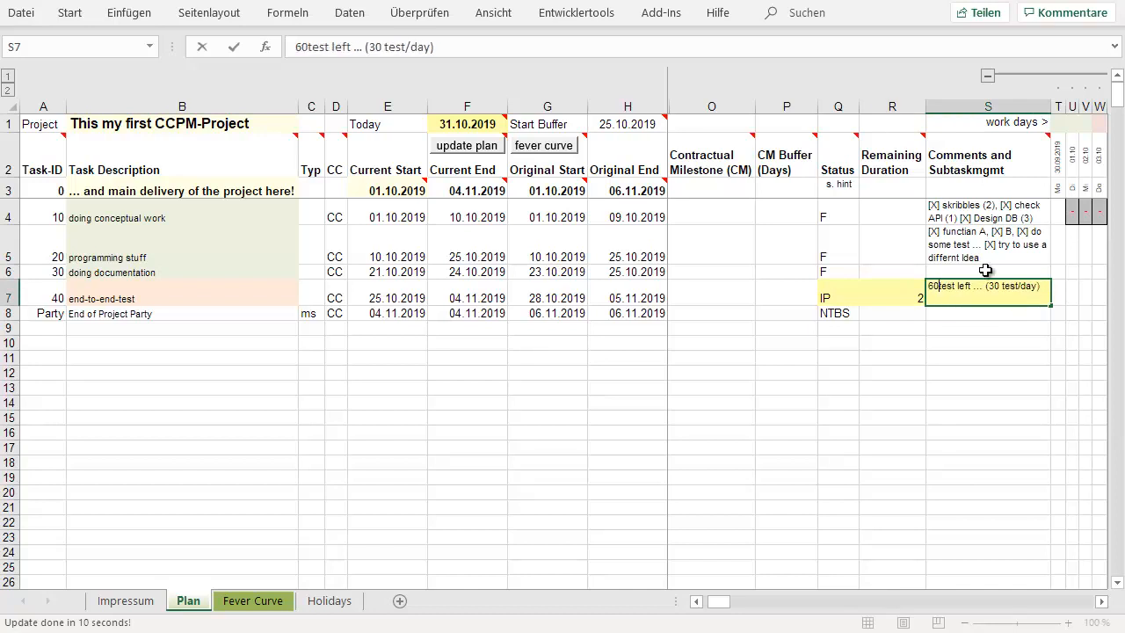
key("Return")
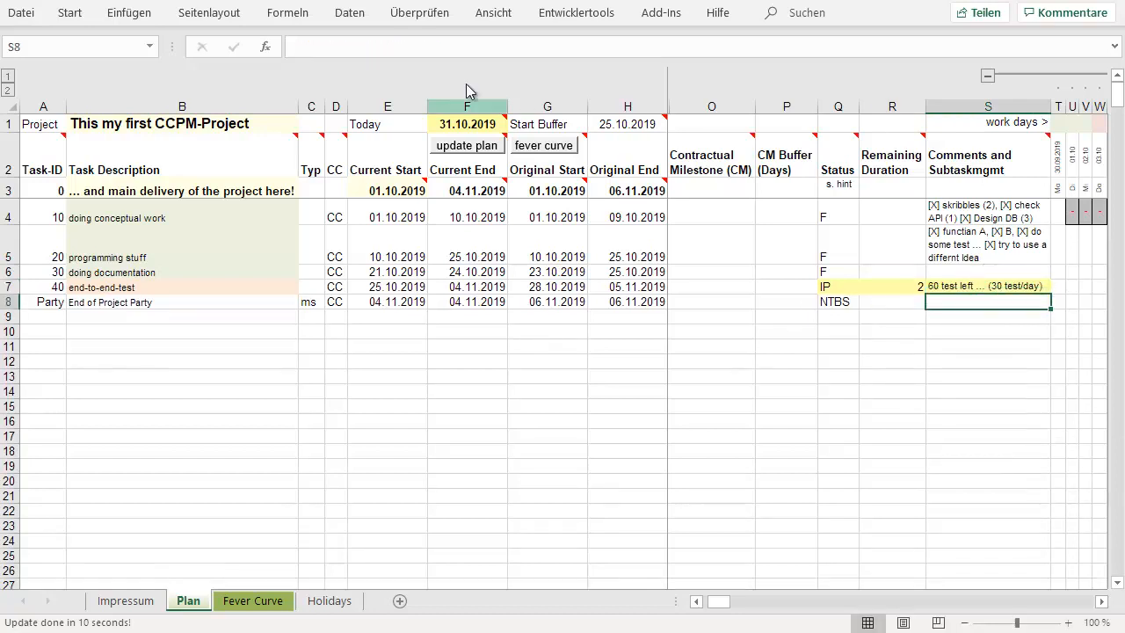
Step: Record the fever curve point for 31.10.2019 and return to the plan
left_click(540, 141)
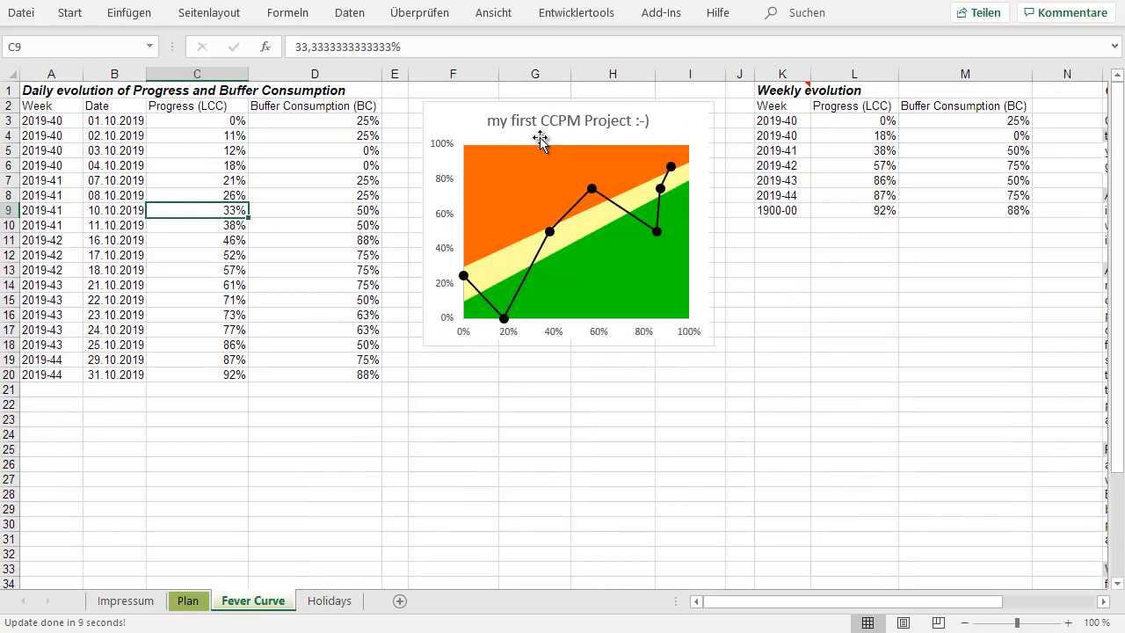
left_click(190, 604)
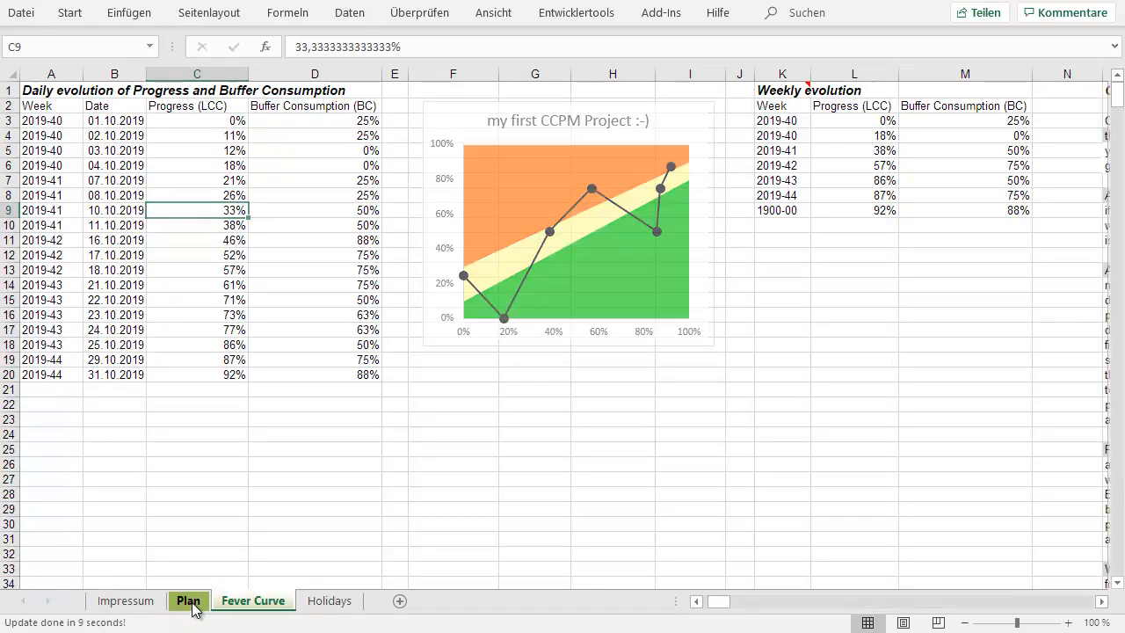
left_click(898, 284)
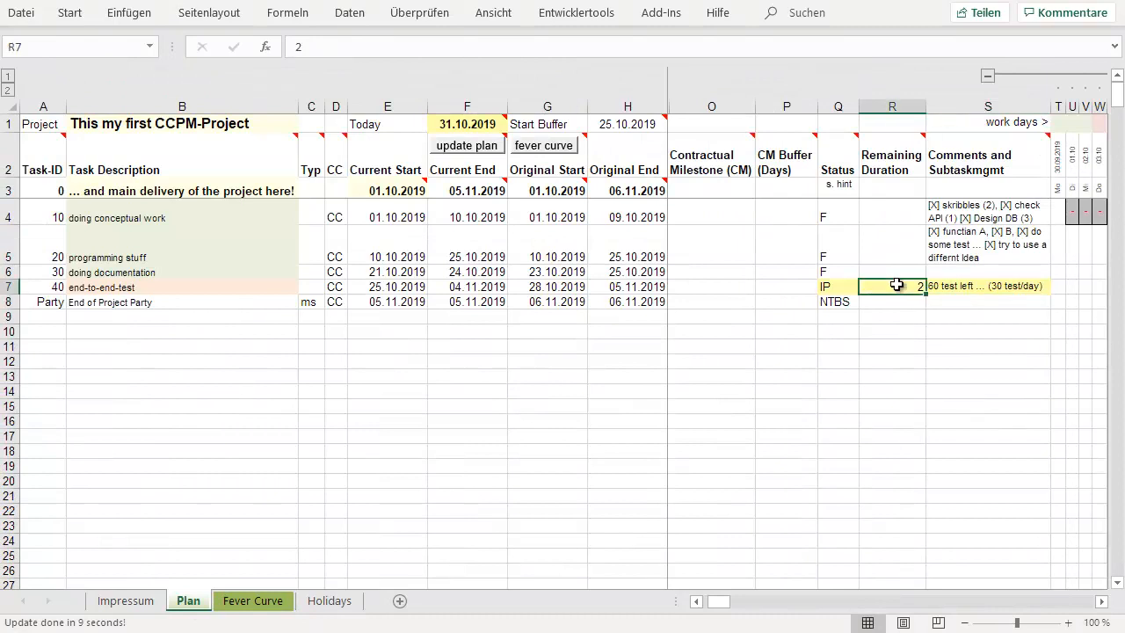
Step: Try to set the plan's Today date to 32.10.2019
double_click(458, 123)
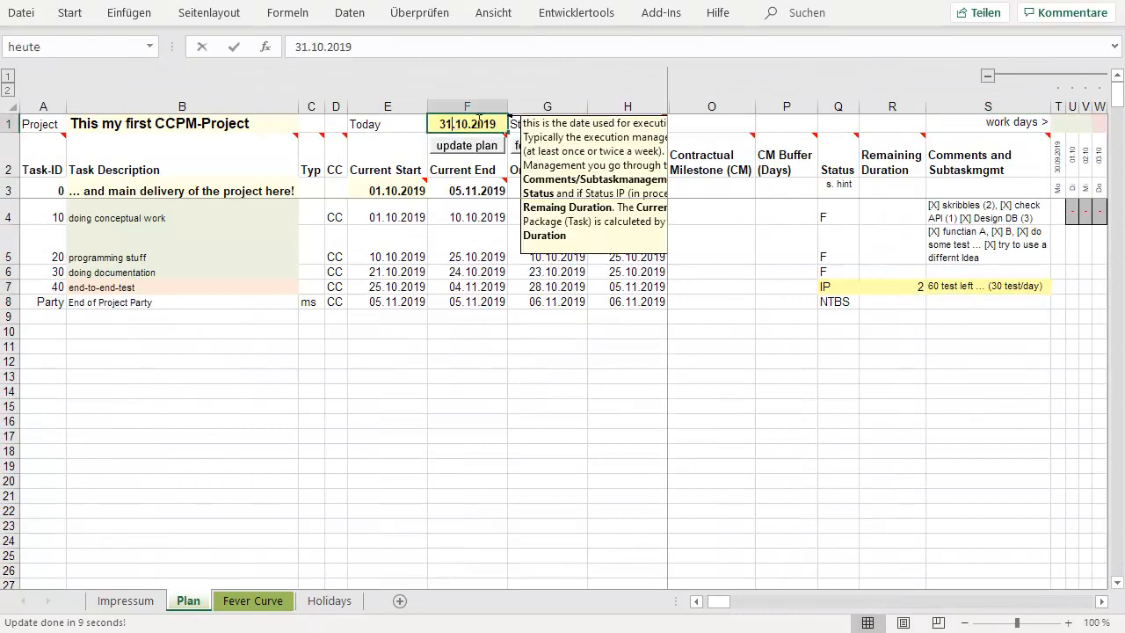
key("BackSpace")
type("2")
key("Return")
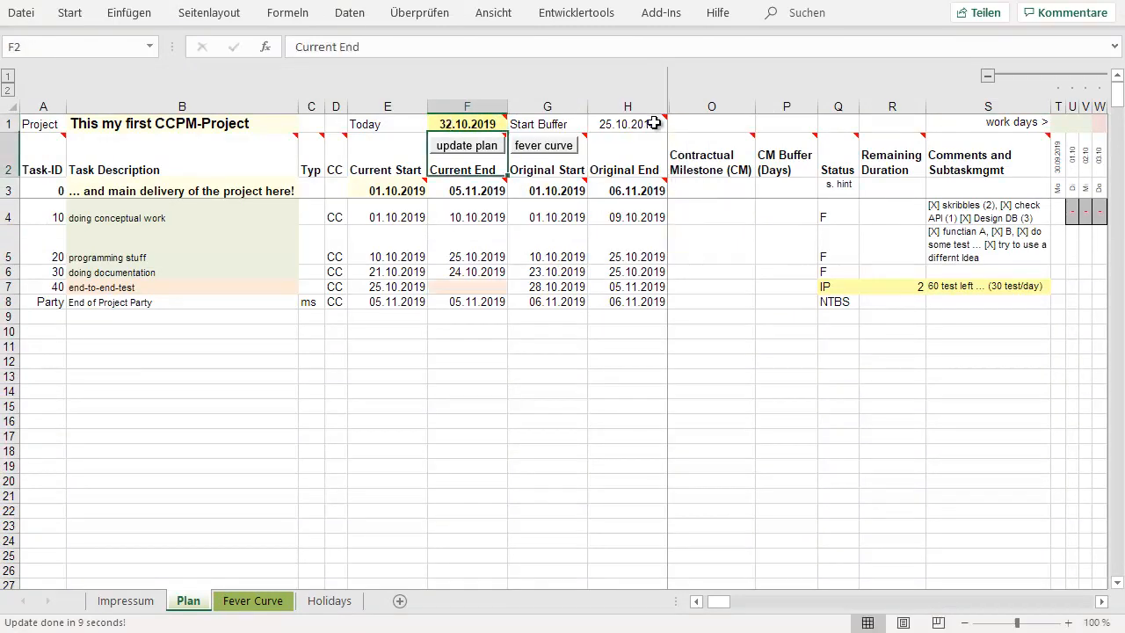
Step: Look up the next working day after 31.10 on the plan's calendar
left_click(805, 256)
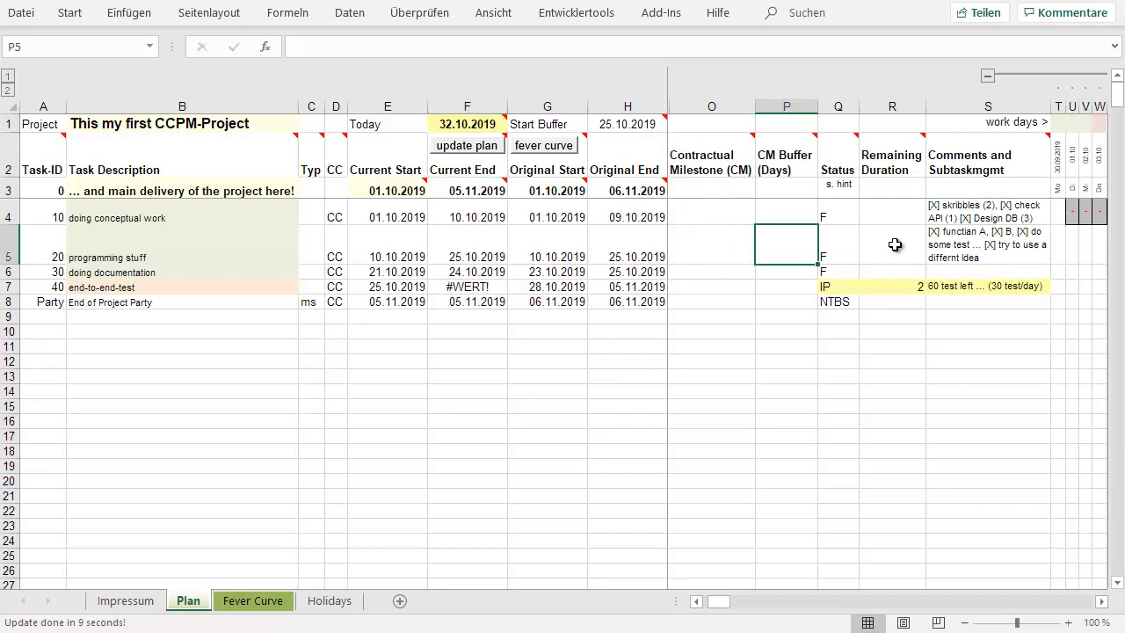
key("Right")
key("Right")
key("Right")
key("Right")
key("Right")
key("Right")
key("Right")
key("Right")
key("Right")
key("Right")
key("Right")
key("Right")
key("Right")
key("Right")
key("Right")
key("Right")
key("Right")
key("Right")
key("Right")
key("Right")
key("Right")
key("Right")
key("Right")
key("Right")
key("Right")
key("Right")
key("Right")
key("Right")
key("Right")
key("Right")
key("Right")
key("Right")
key("Right")
key("Right")
key("Right")
key("Right")
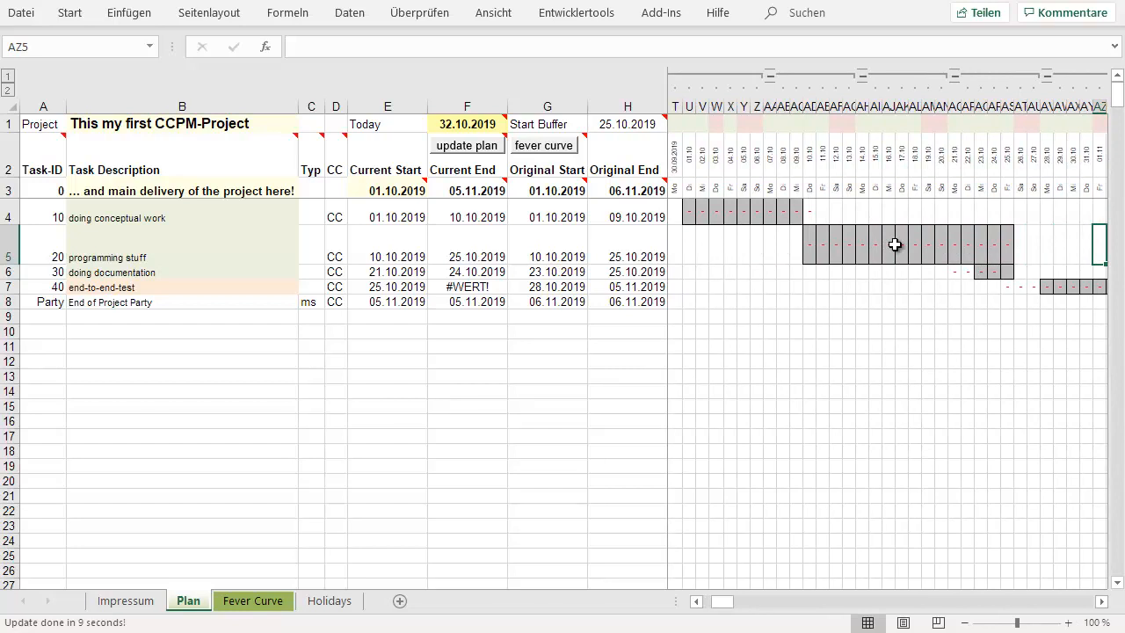
key("Right")
key("Right")
key("Right")
key("Right")
key("Left")
key("Left")
key("Left")
key("Left")
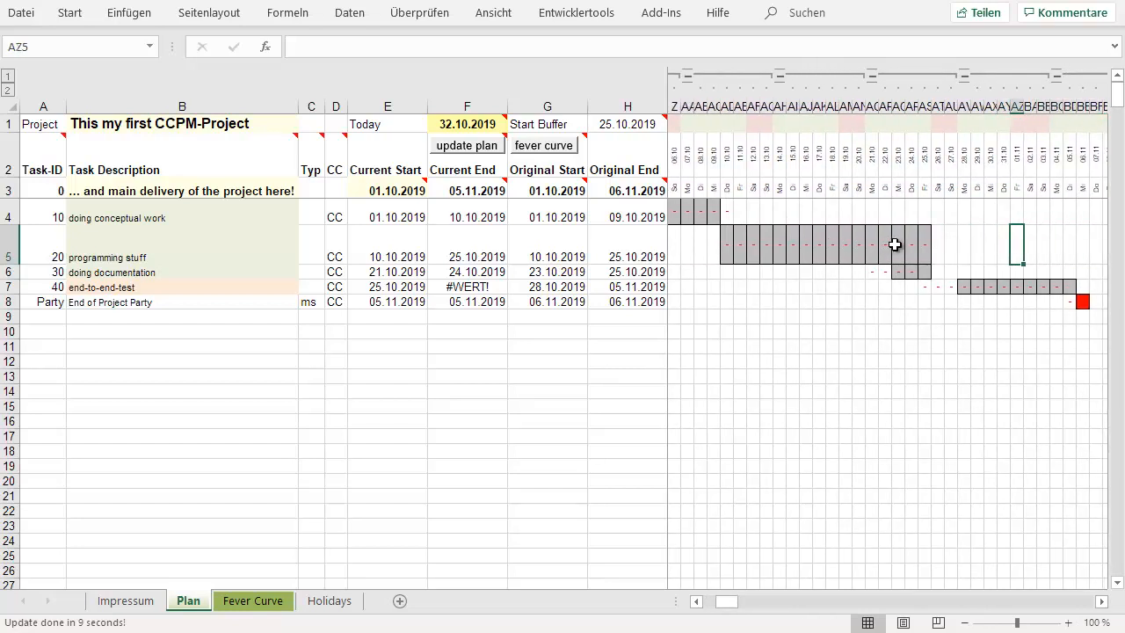
key("Right")
key("Right")
key("Right")
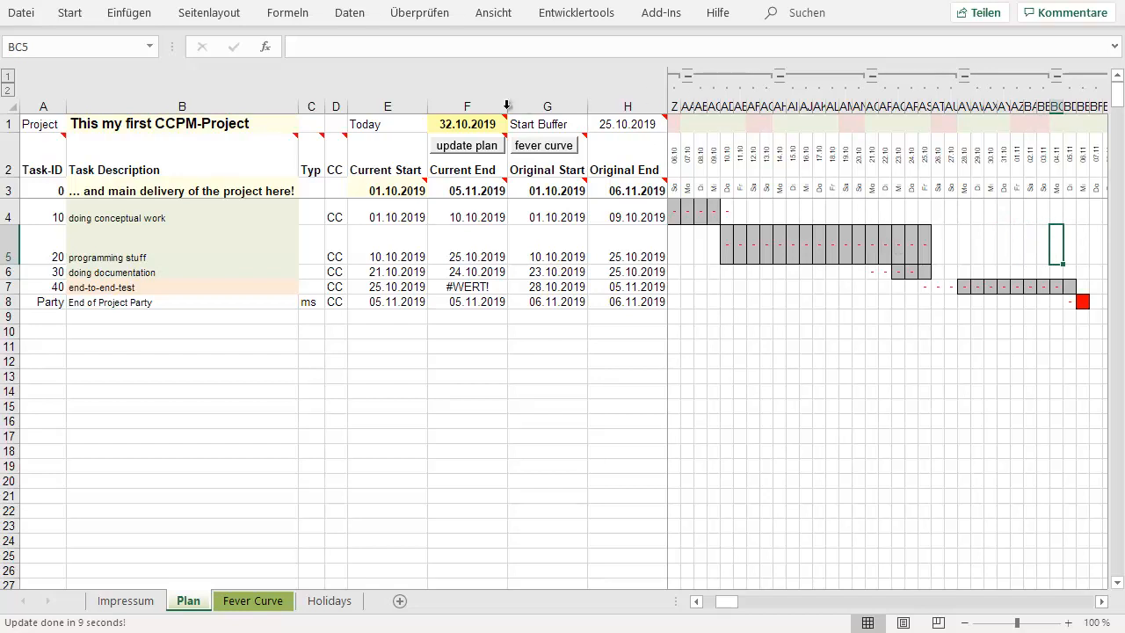
Step: Set the plan's Today date to 04.11.2019
double_click(473, 124)
key("BackSpace")
key("BackSpace")
key("BackSpace")
key("BackSpace")
key("BackSpace")
type("04.11")
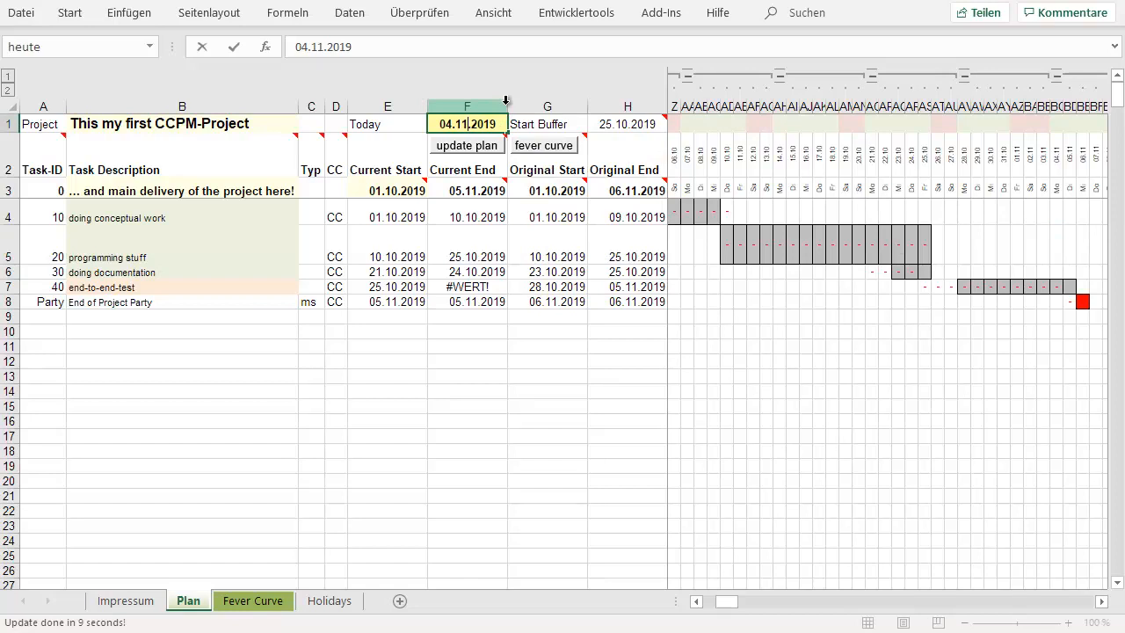
key("Return")
Step: Set the remaining duration of the "end-to-end-test" task to 1
key("Down")
key("Down")
key("Down")
key("Down")
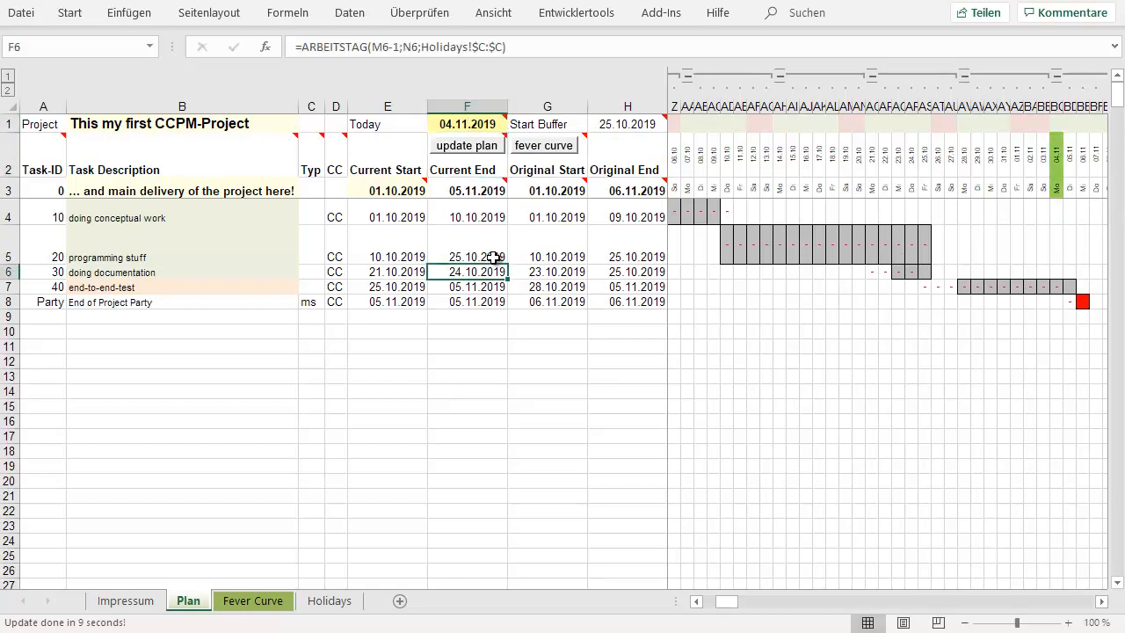
key("Right")
key("Right")
key("Right")
key("Right")
key("Right")
key("Right")
key("Right")
key("Right")
key("Right")
key("Right")
key("Down")
type("1")
key("Right")
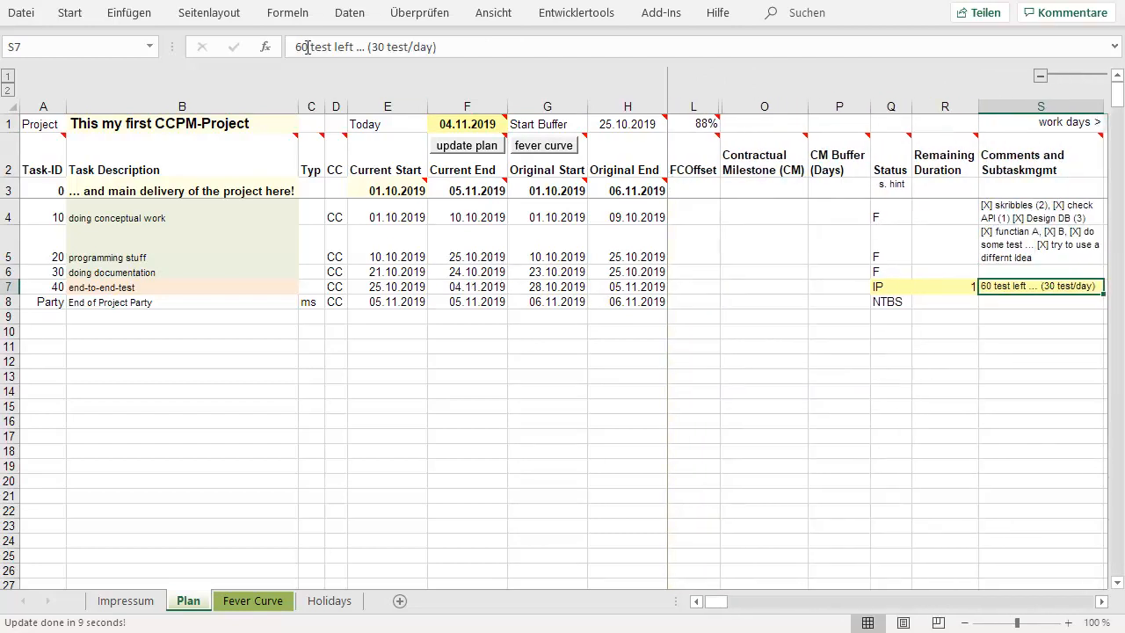
Step: Change the "end-to-end-test" comment to "20 test left ... (30 test/day)" and record the fever curve point for 04.11.2019
left_click(306, 47)
key("BackSpace")
key("BackSpace")
type("20")
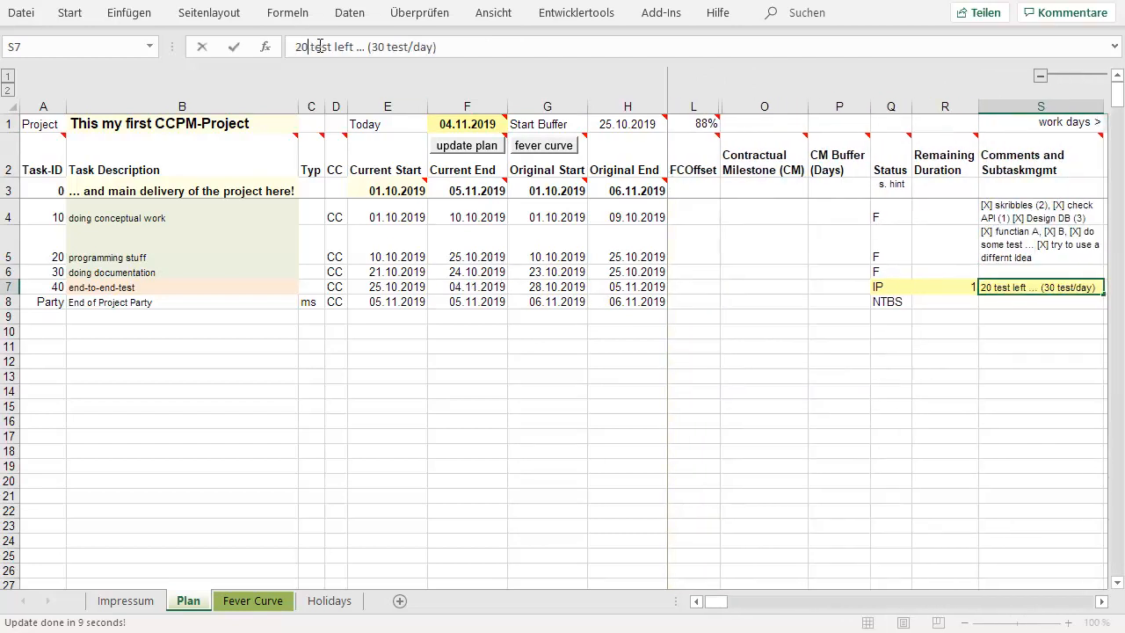
key("Return")
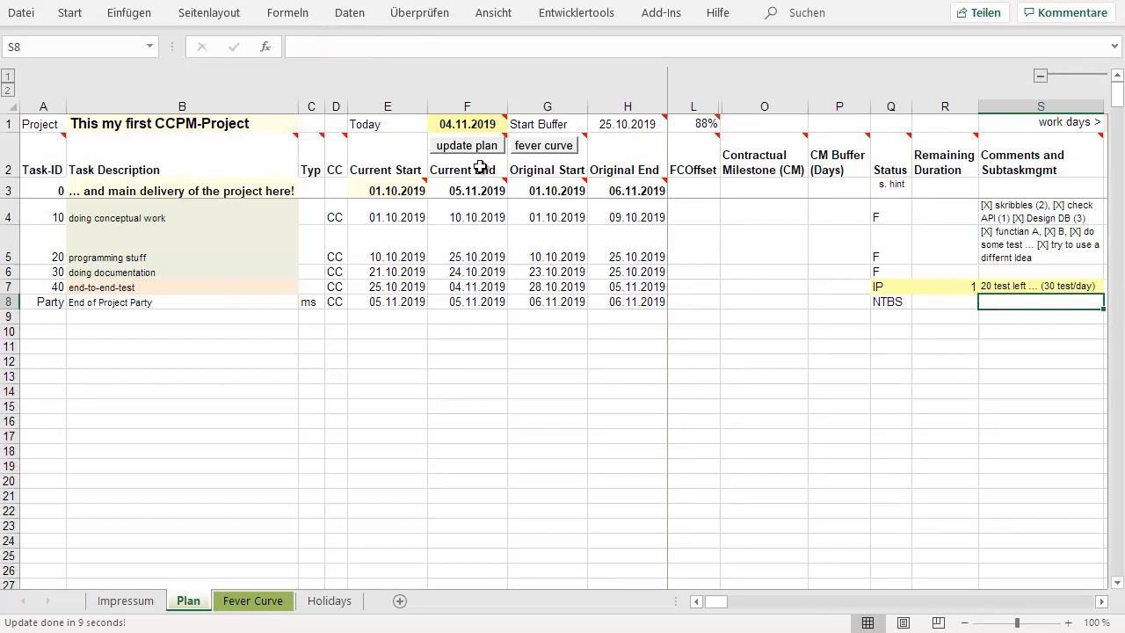
left_click(516, 146)
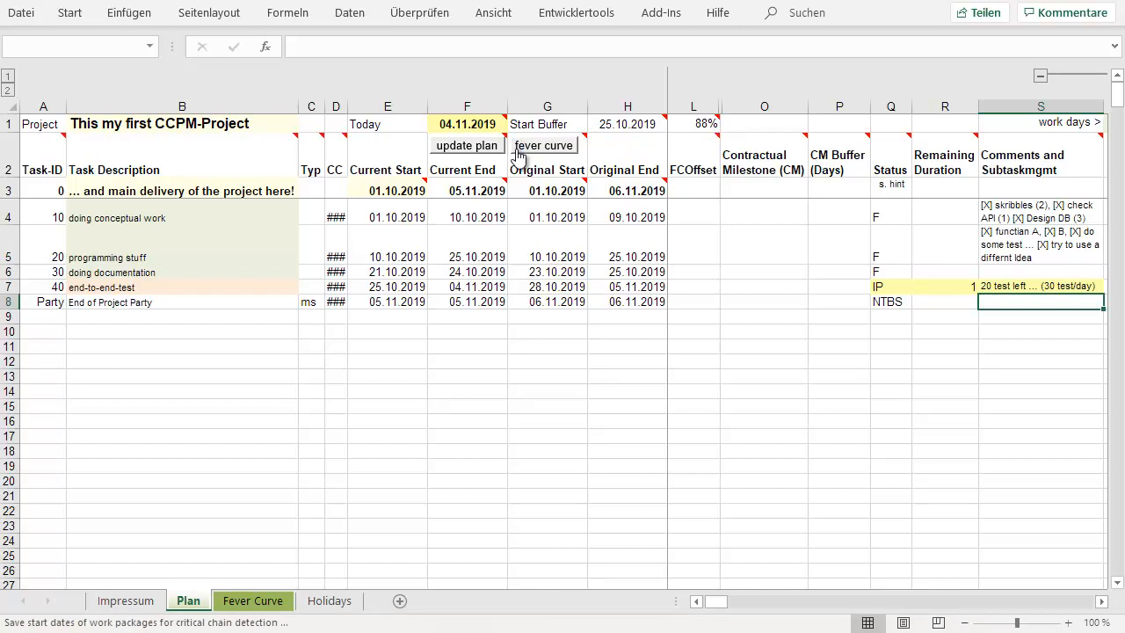
left_click(516, 146)
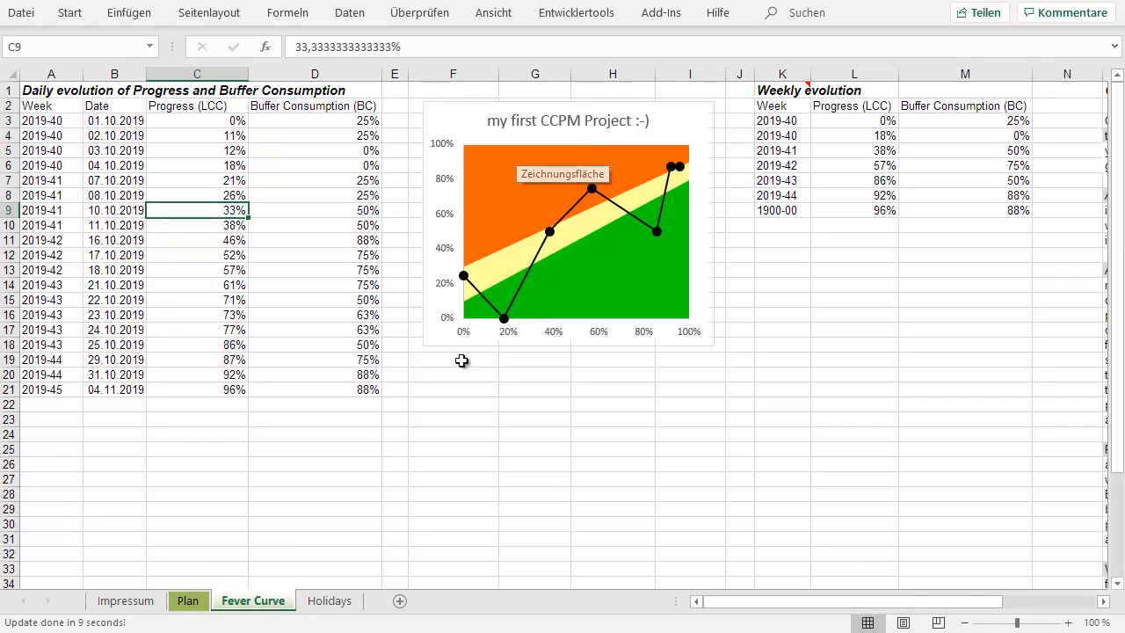
Step: Return to the plan and set its Today date to 05.11.2019
left_click(188, 601)
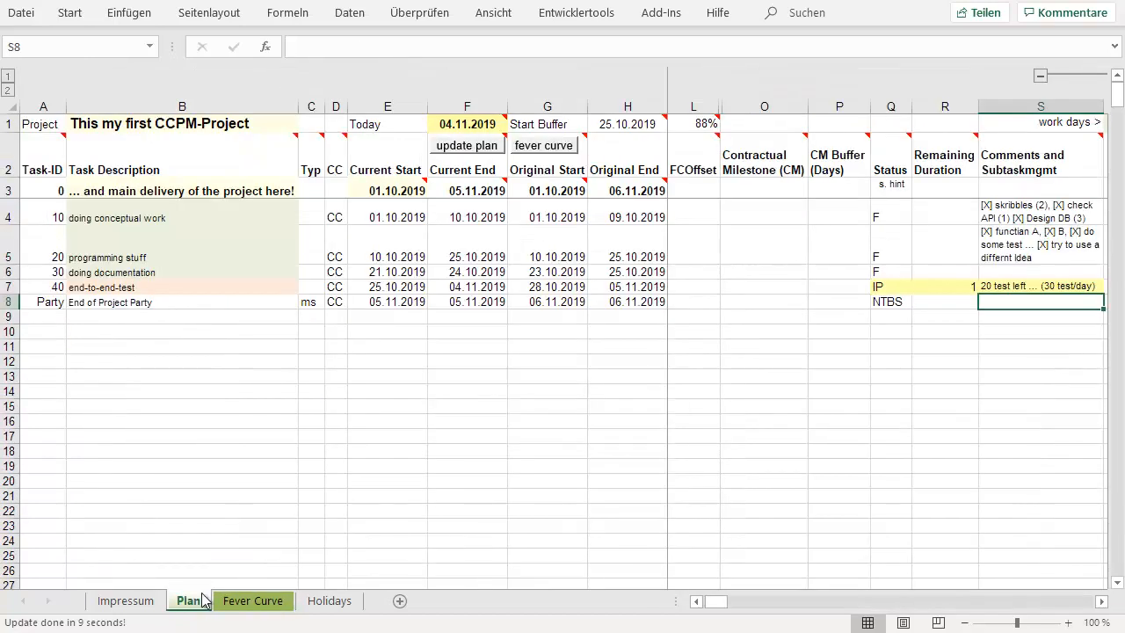
left_click(455, 120)
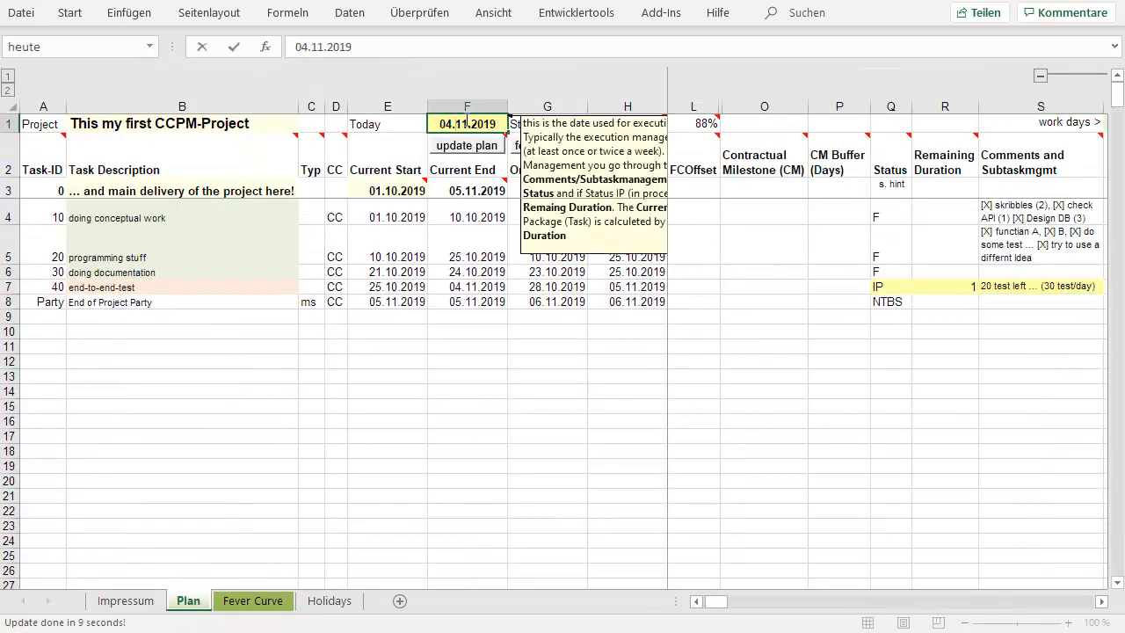
key("BackSpace")
key("Return")
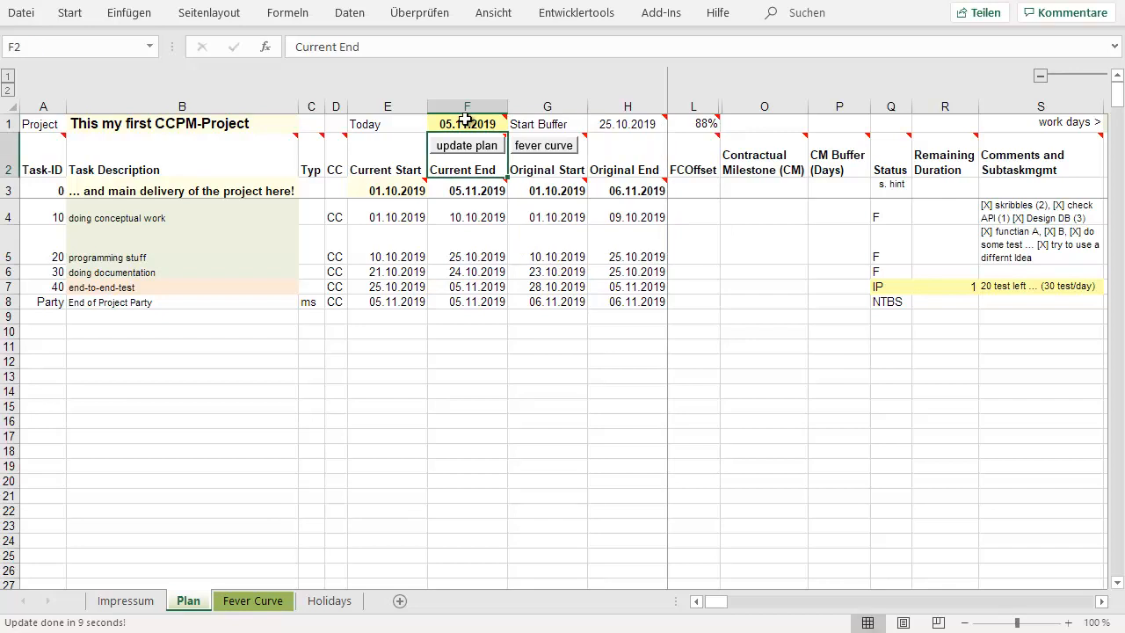
Step: Set the "end-to-end-test" task's status to F and clear its remaining duration
left_click(889, 290)
left_click(921, 287)
left_click(892, 313)
left_click(951, 287)
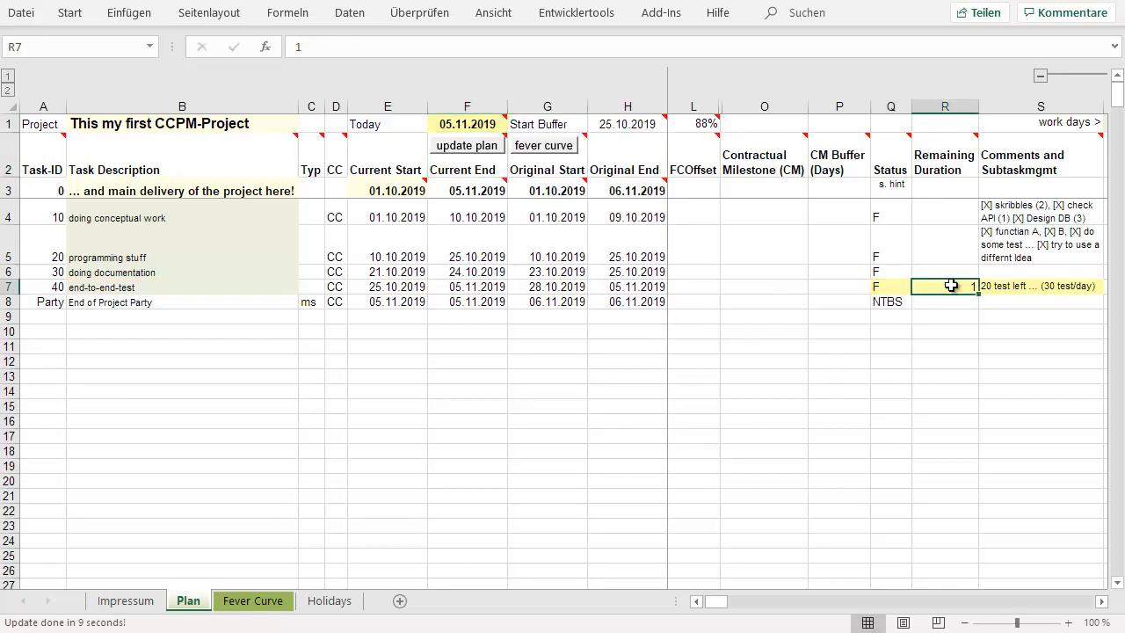
key("BackSpace")
key("Return")
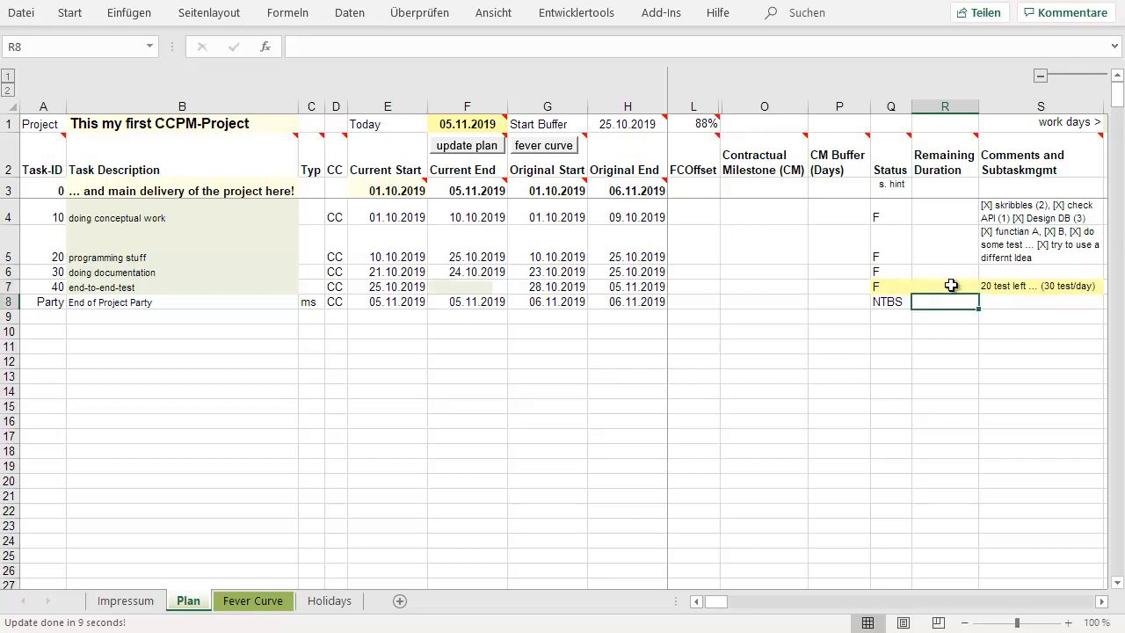
Step: Check the status choices of the "End of Project Party" milestone and update the plan
left_click(903, 303)
left_click(920, 303)
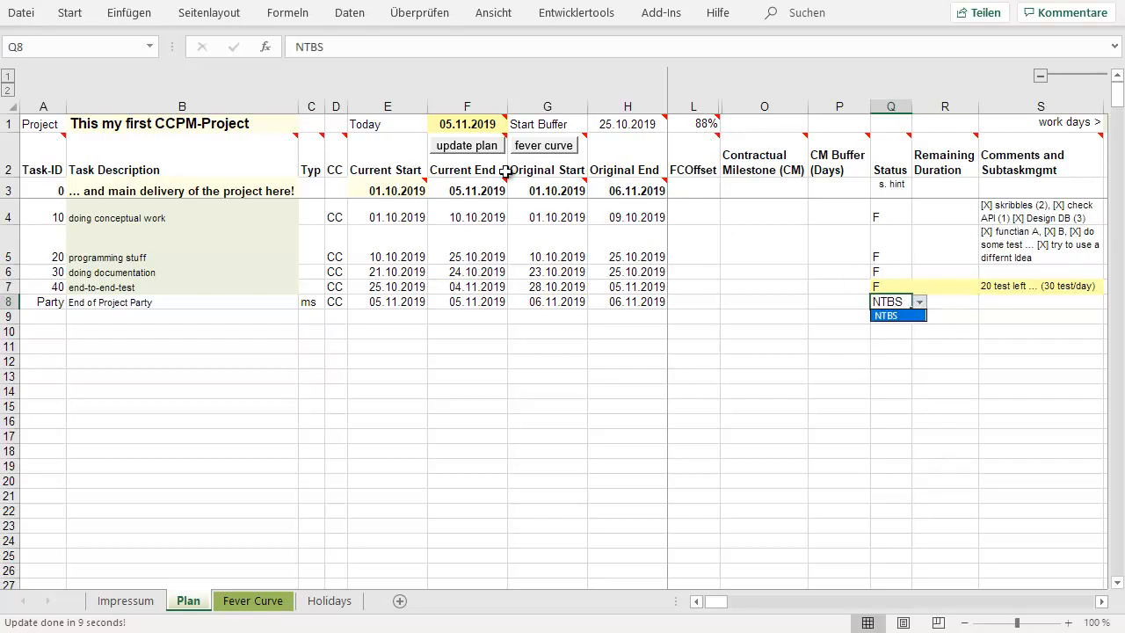
left_click(479, 148)
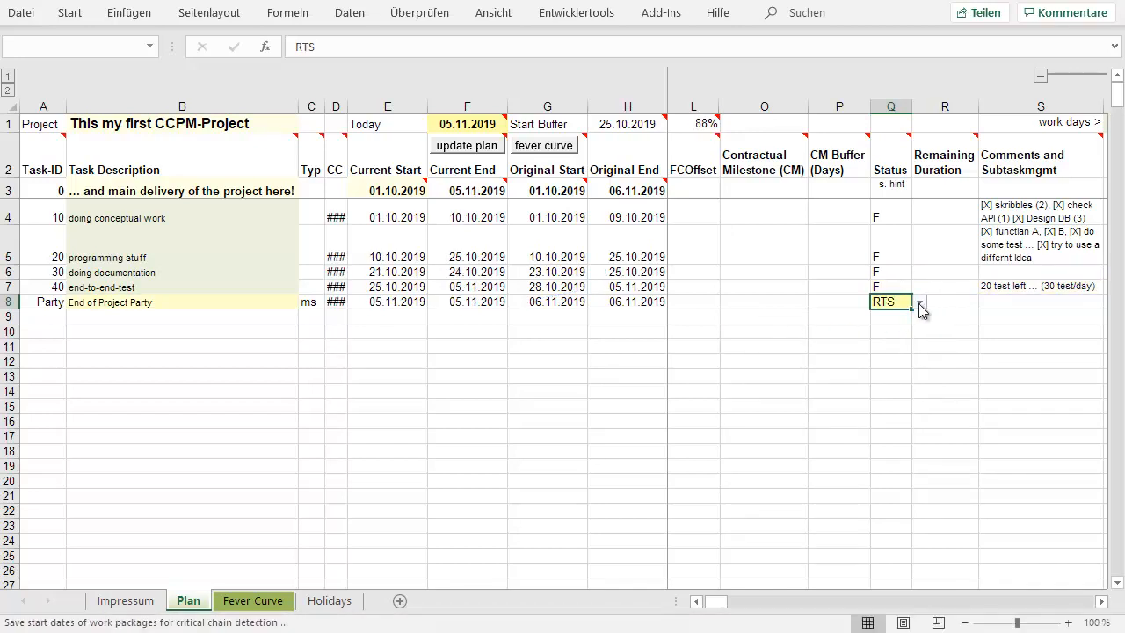
Step: Set the "End of Project Party" milestone's status to IP and its remaining duration to 1
left_click(919, 302)
left_click(904, 315)
left_click(891, 346)
left_click(949, 302)
type("1")
key("Return")
Step: Record the fever curve point for 05.11.2019 and examine the last point on the chart
left_click(568, 144)
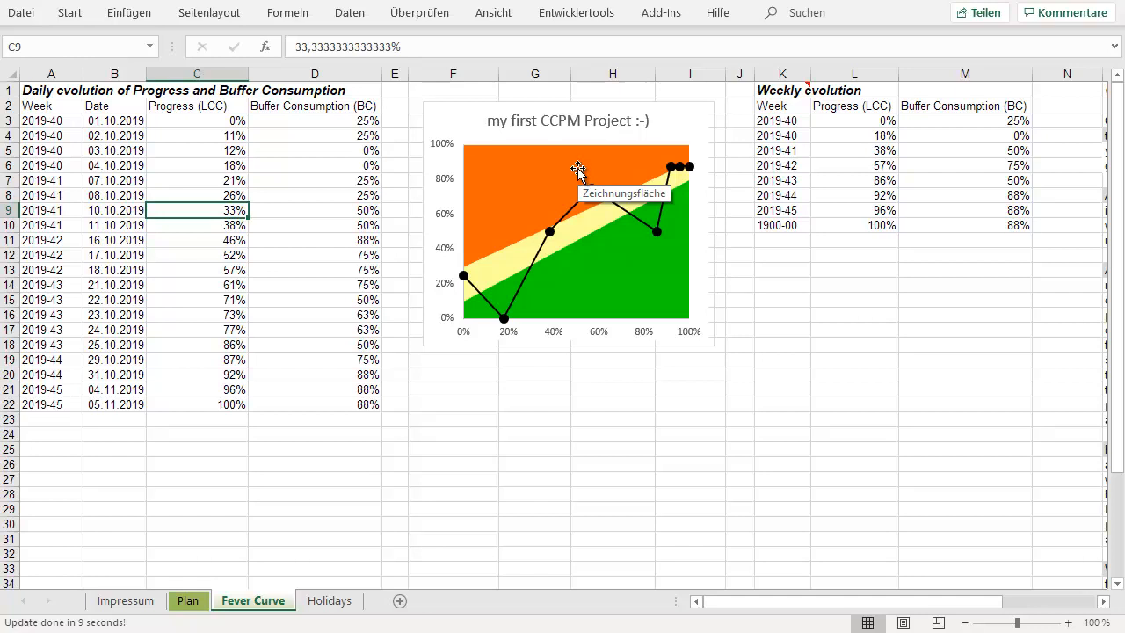
key("Left")
key("Left")
key("Up")
key("Up")
key("Up")
key("Up")
key("Up")
key("Up")
key("Up")
key("Up")
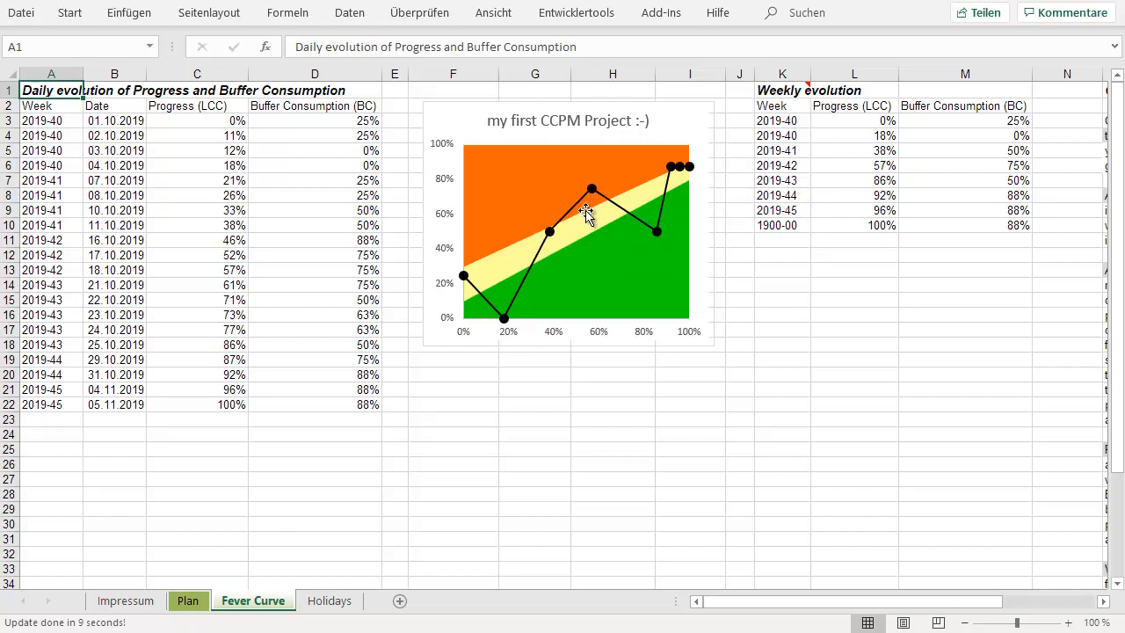
mouse_move(604, 209)
mouse_move(686, 174)
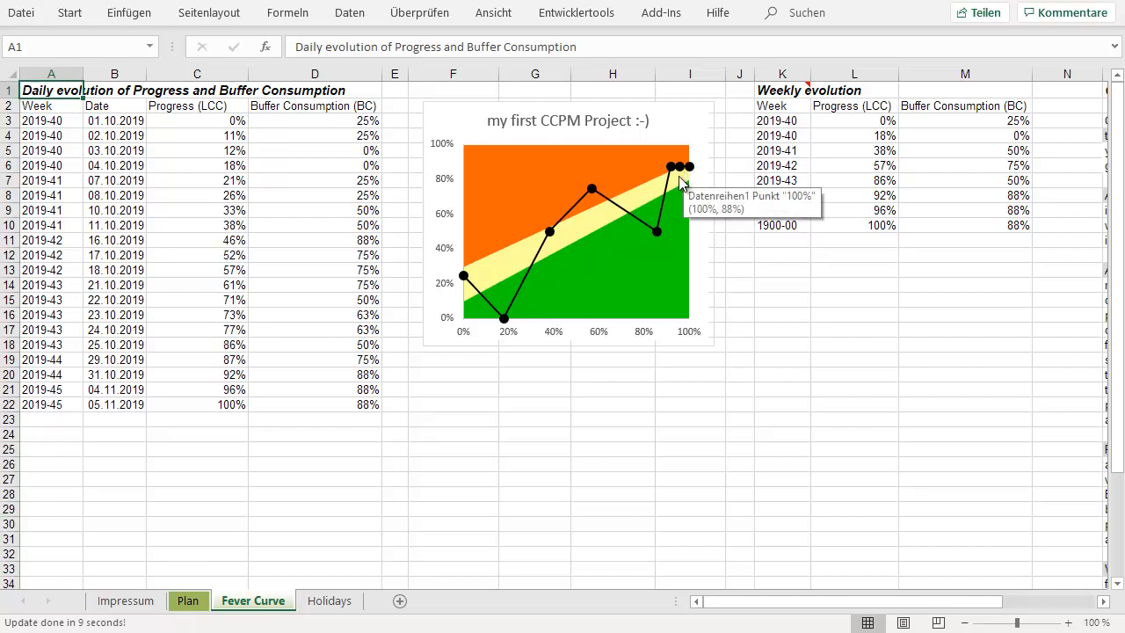
Step: Return to the plan and clear the remaining duration of the "End of Project Party" milestone
left_click(188, 600)
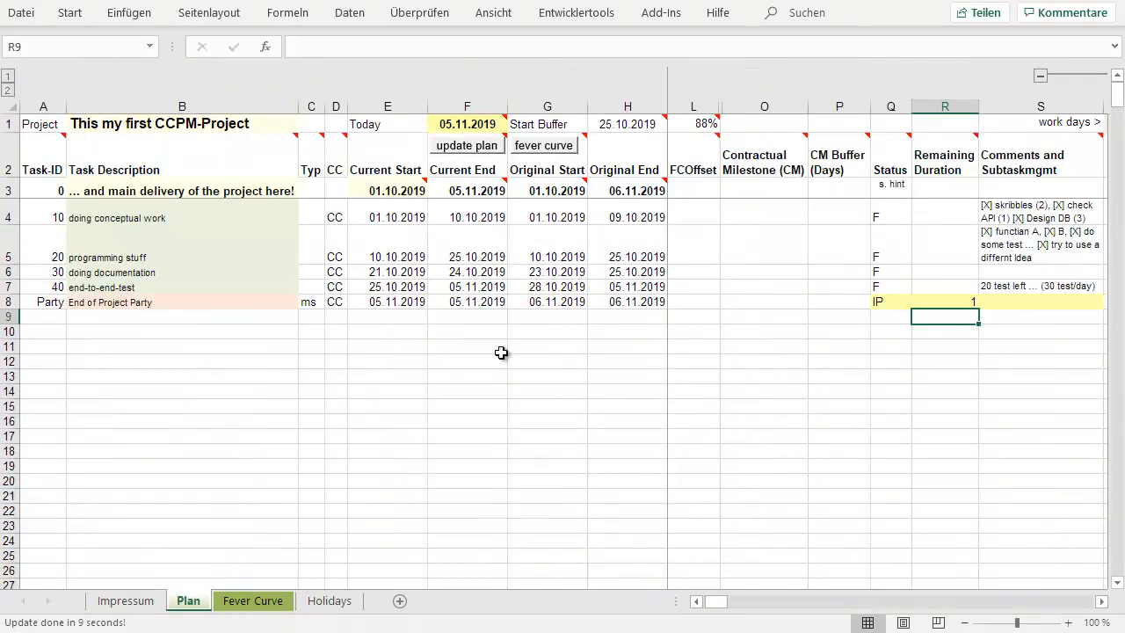
left_click(888, 302)
left_click(921, 303)
left_click(922, 302)
left_click(955, 303)
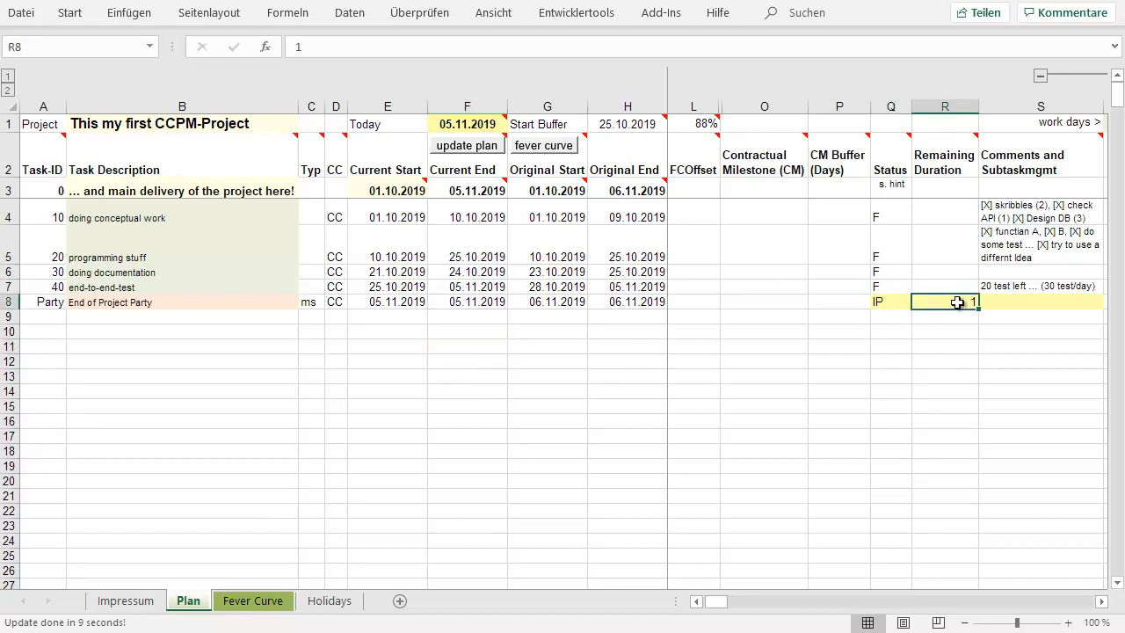
key("Delete")
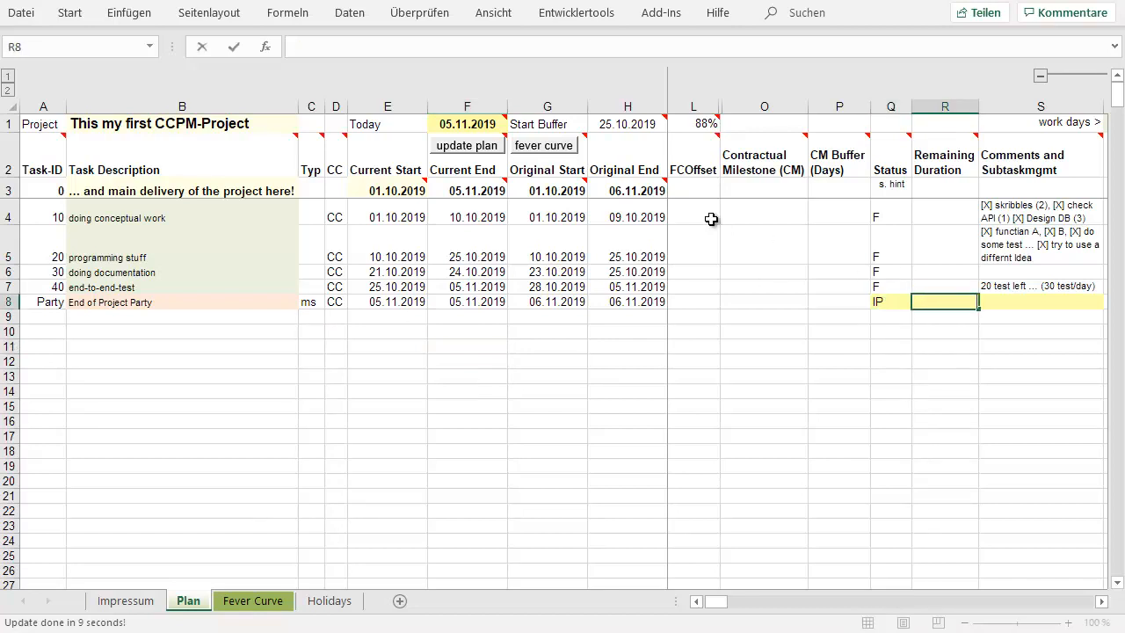
Step: Set the plan's Today date to 06.11.2019 and try to update the plan
left_click(450, 123)
key("BackSpace")
type("6")
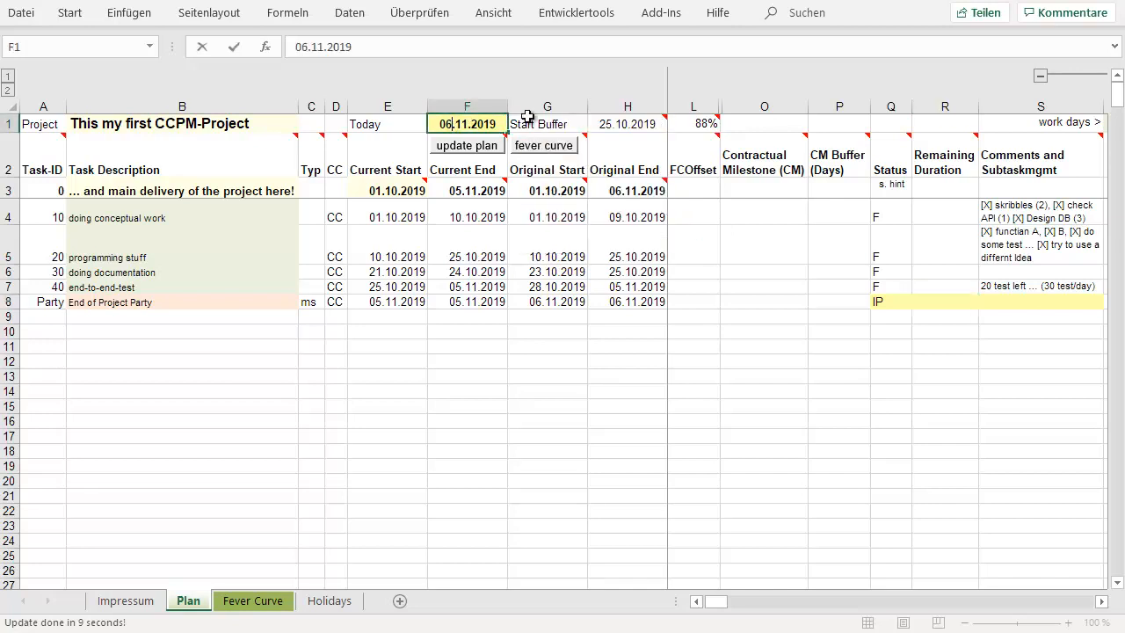
key("Return")
left_click(501, 147)
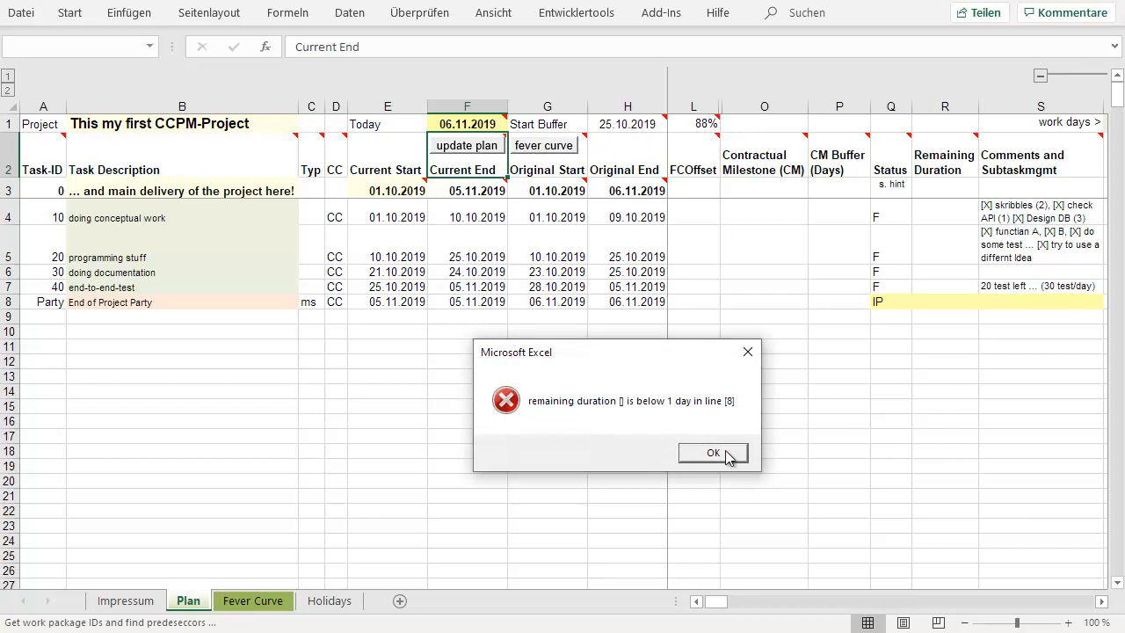
left_click(721, 451)
Step: Set the "End of Project Party" milestone's status to F and start recording the fever curve point for 06.11.2019
left_click(879, 303)
left_click(919, 303)
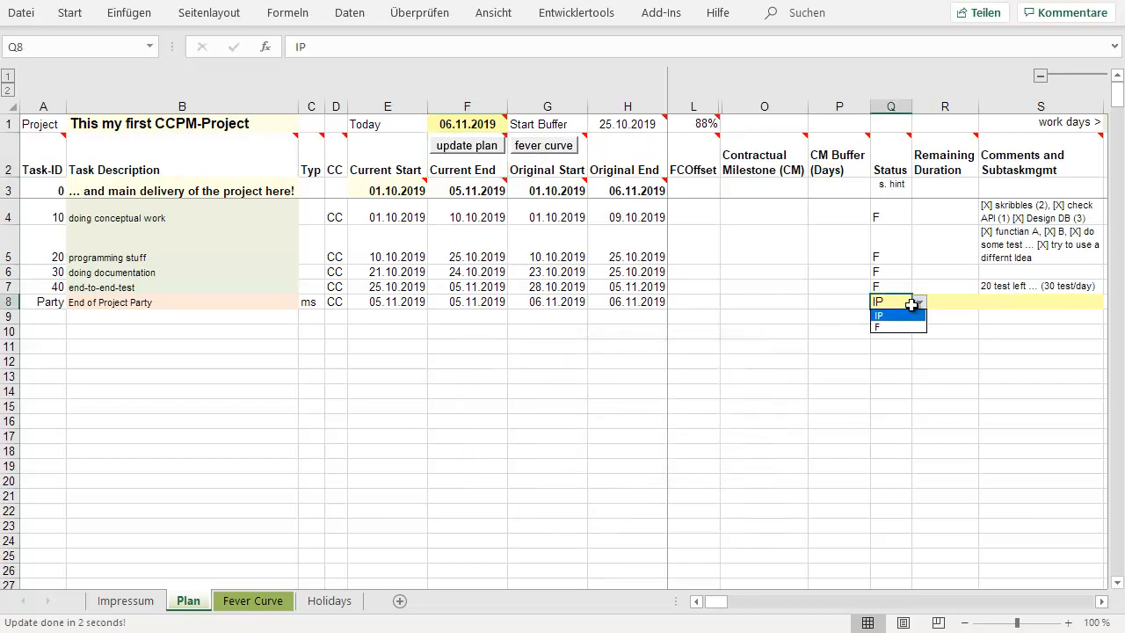
left_click(877, 319)
left_click(523, 146)
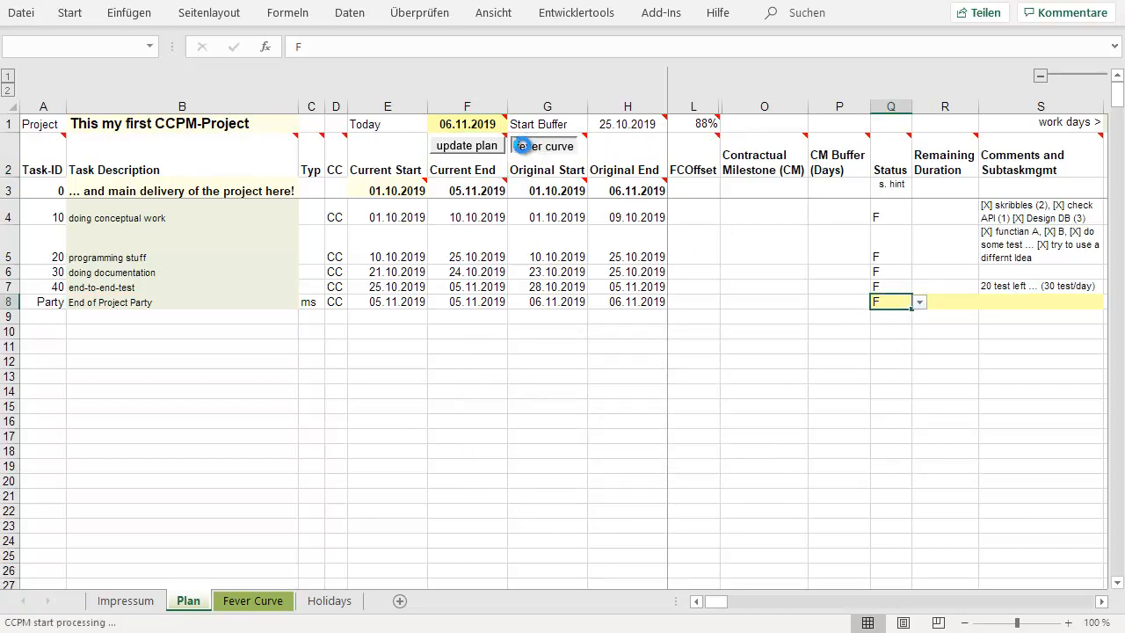